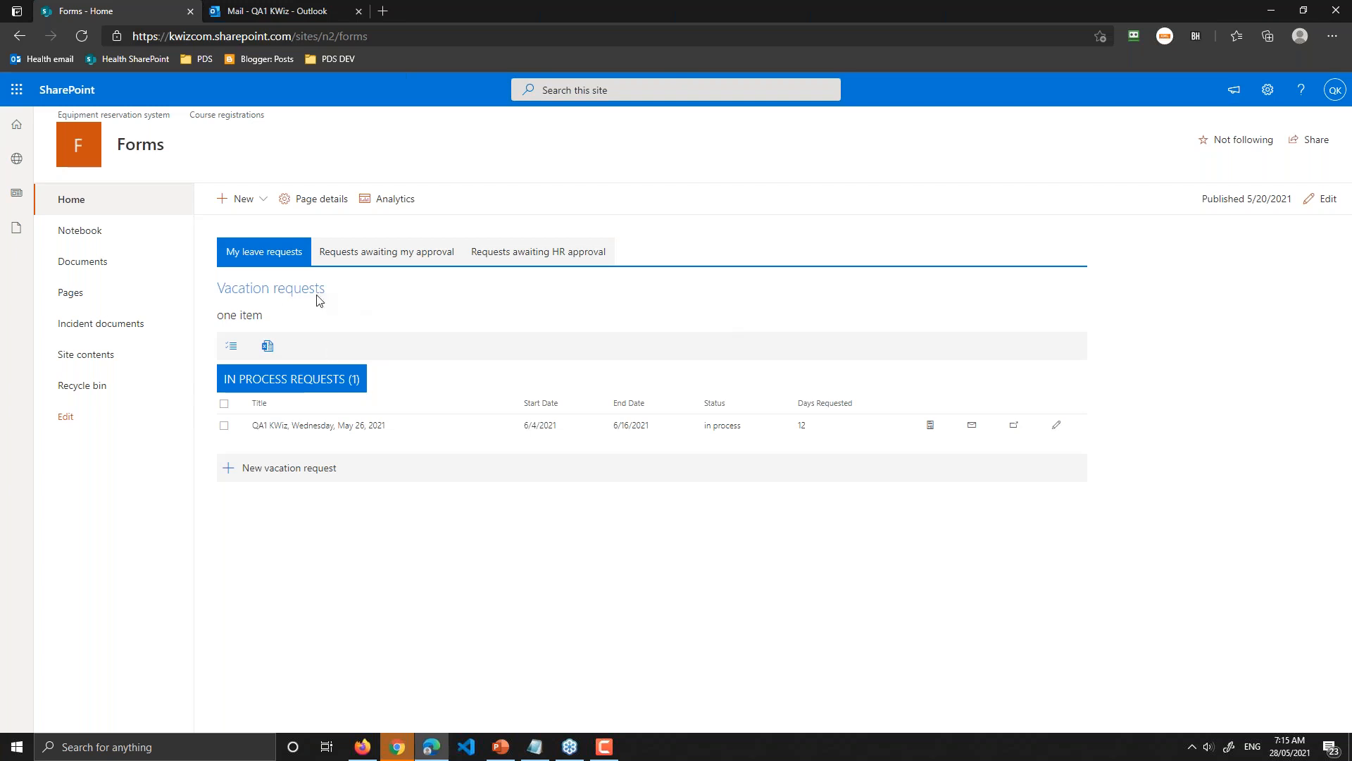
# Step: Start a new vacation request for a test employee, showing 7 days taken, 13 remaining and their manager
pyautogui.click(298, 475)
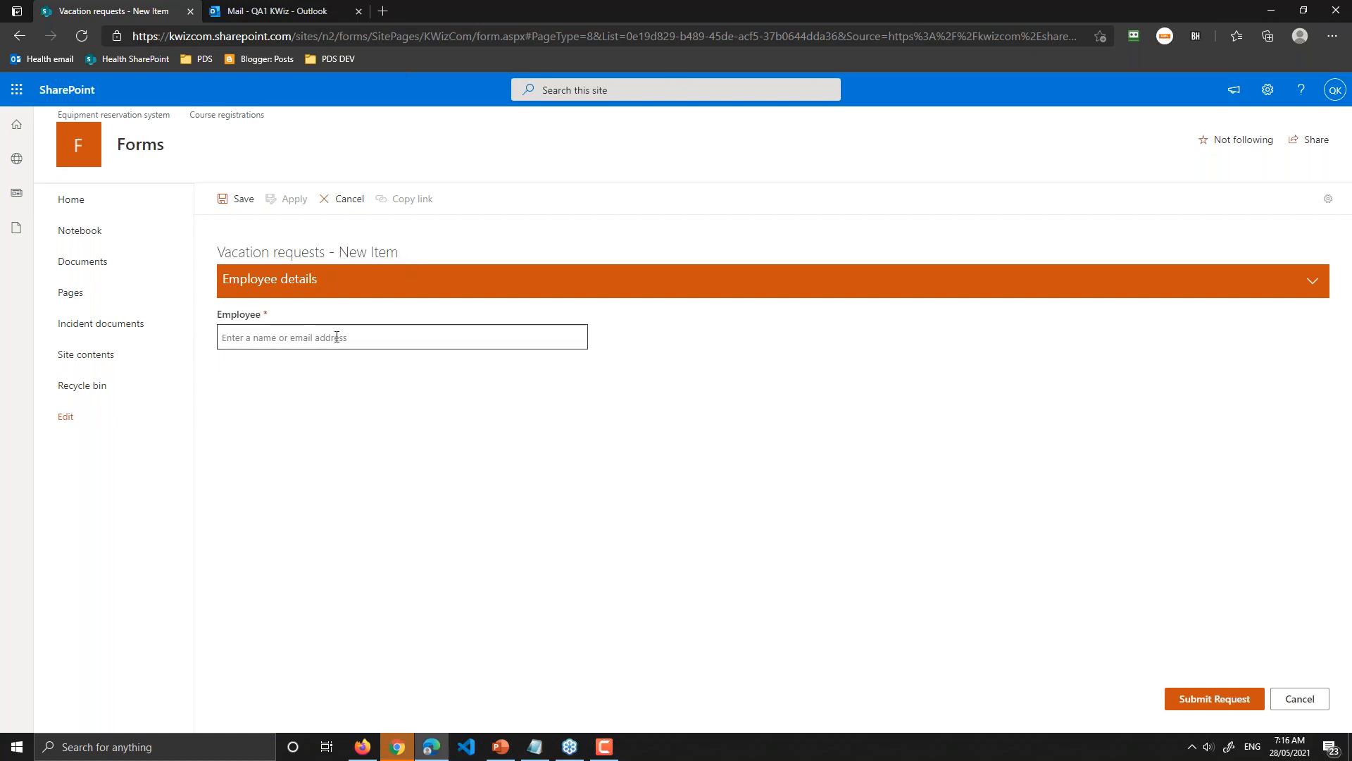
pyautogui.click(261, 338)
pyautogui.write('qa1')
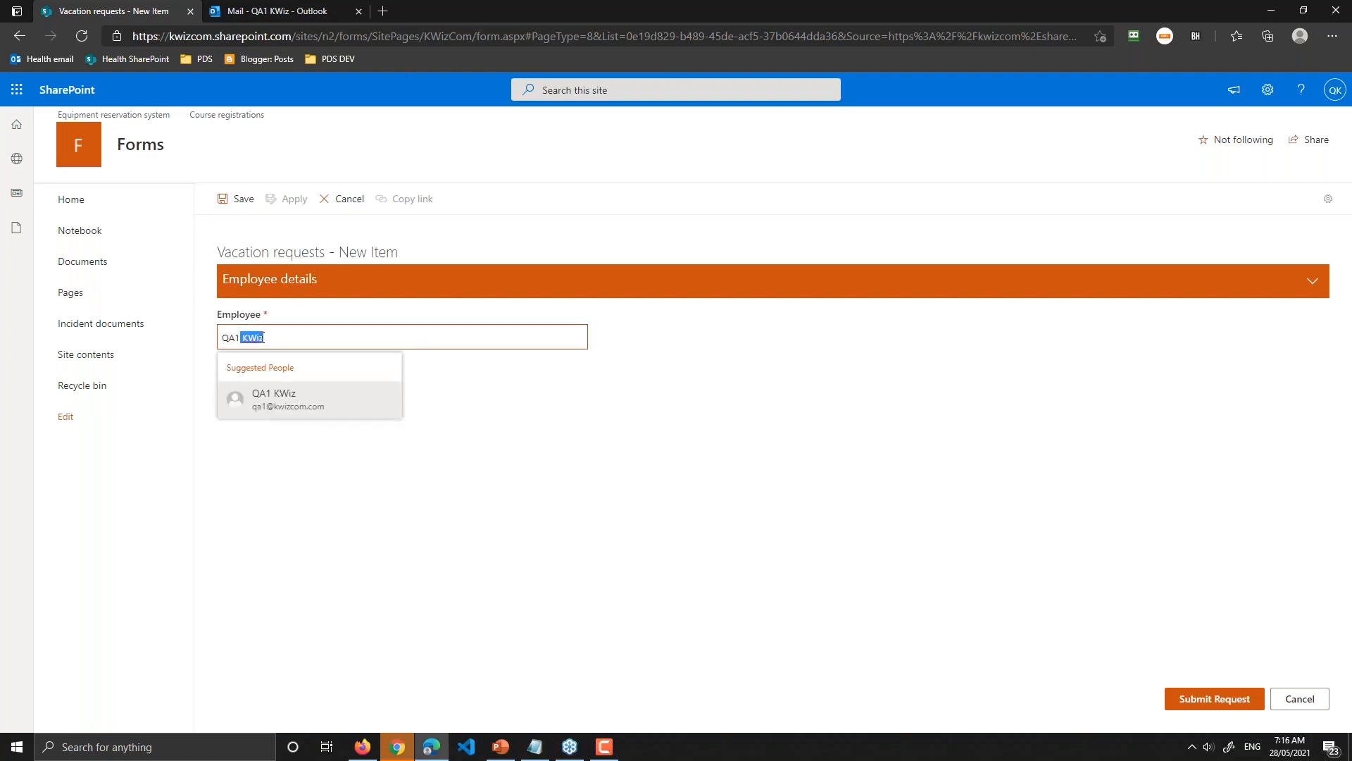
pyautogui.press('BackSpace')
pyautogui.press('BackSpace')
pyautogui.write('2')
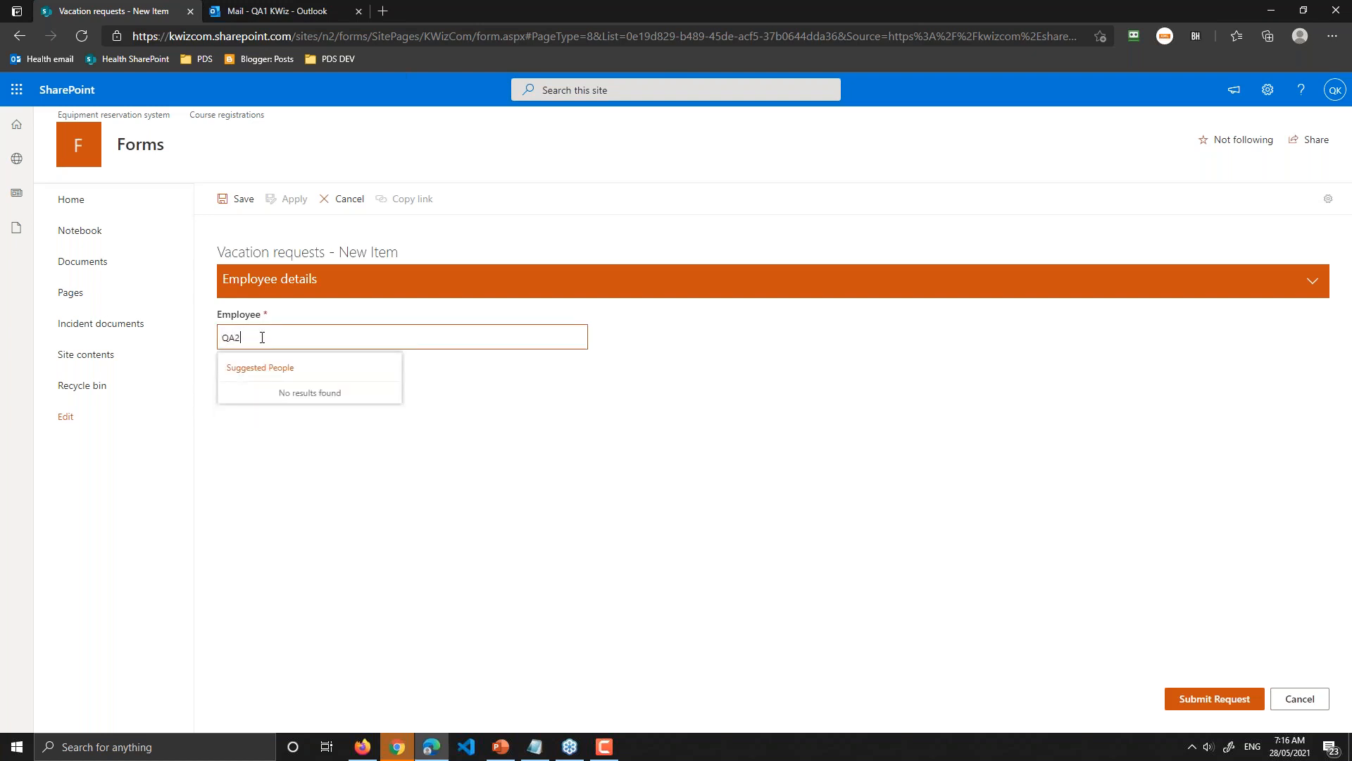
pyautogui.press('Return')
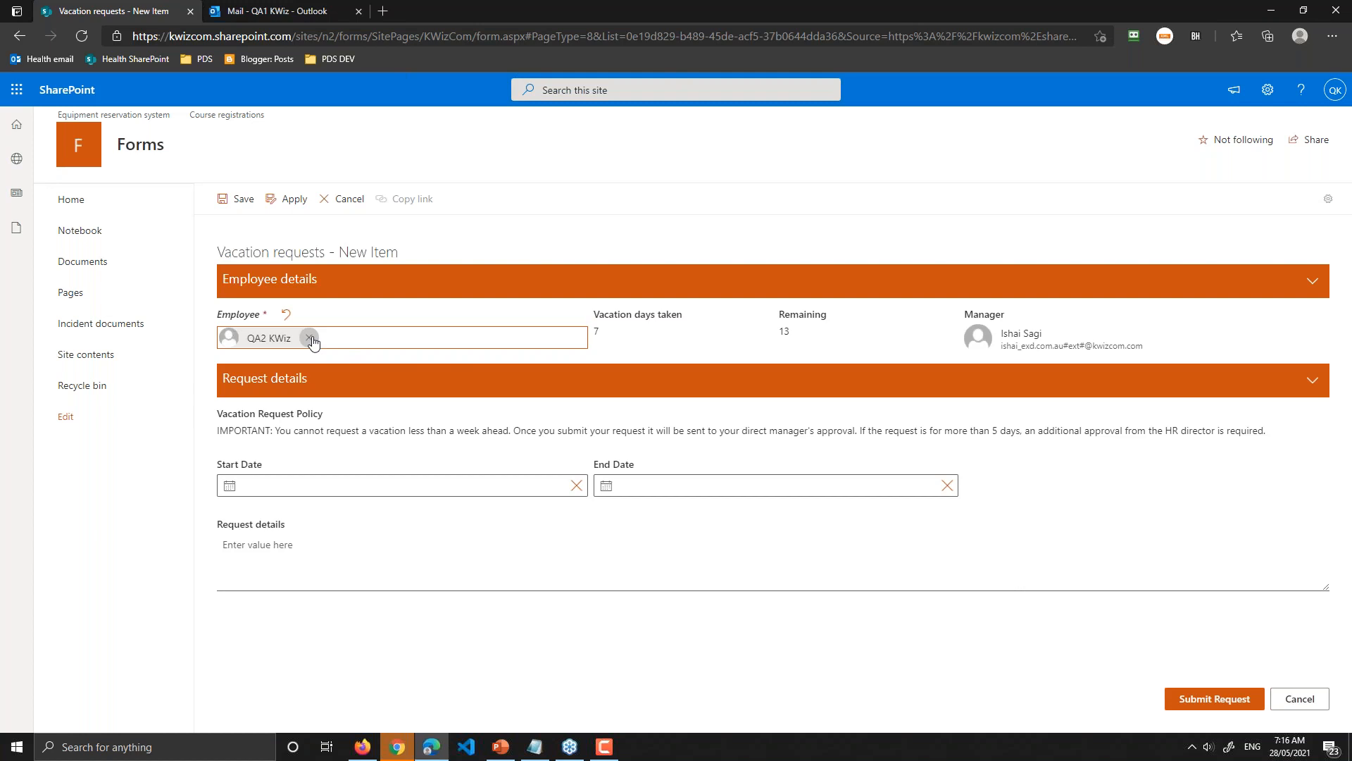
pyautogui.click(500, 492)
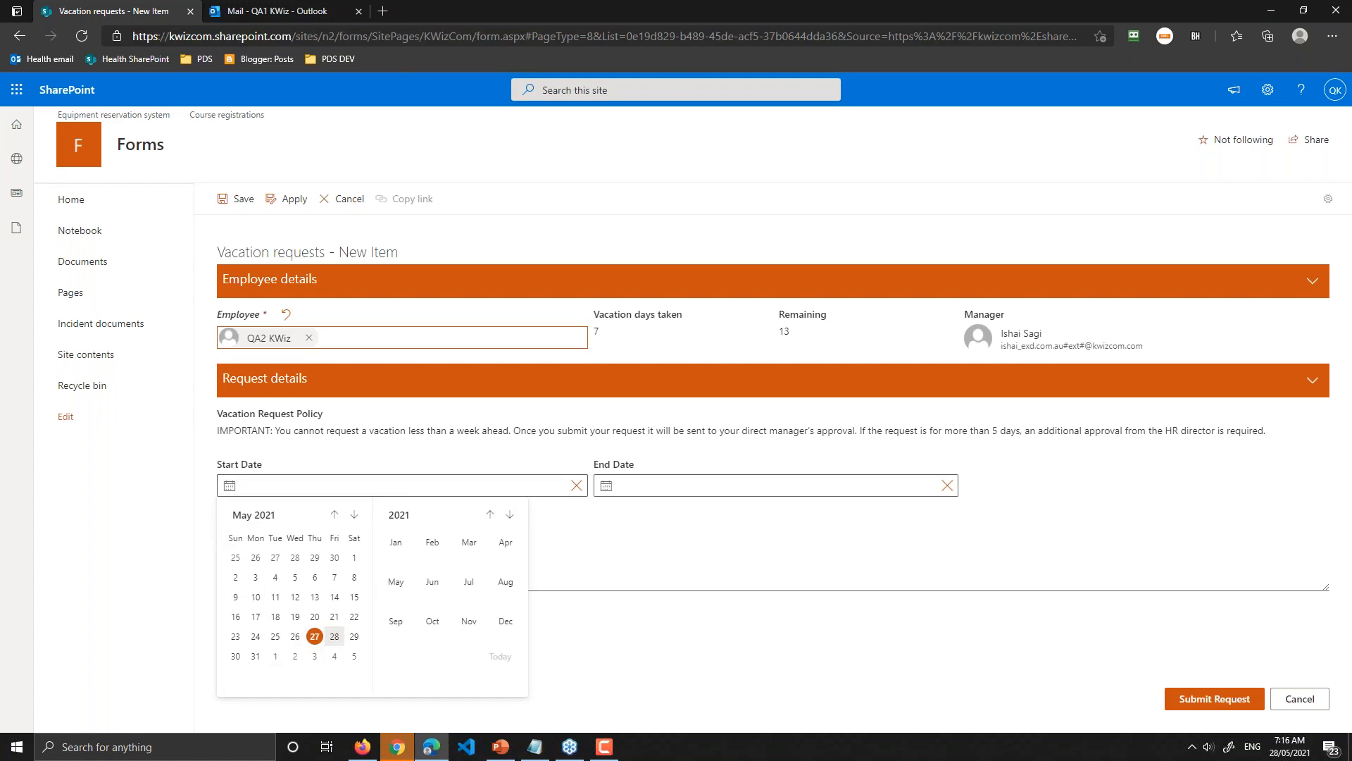
# Step: Set the Start Date to 5/28/2021 and the End Date to 5/31/2021
pyautogui.click(336, 637)
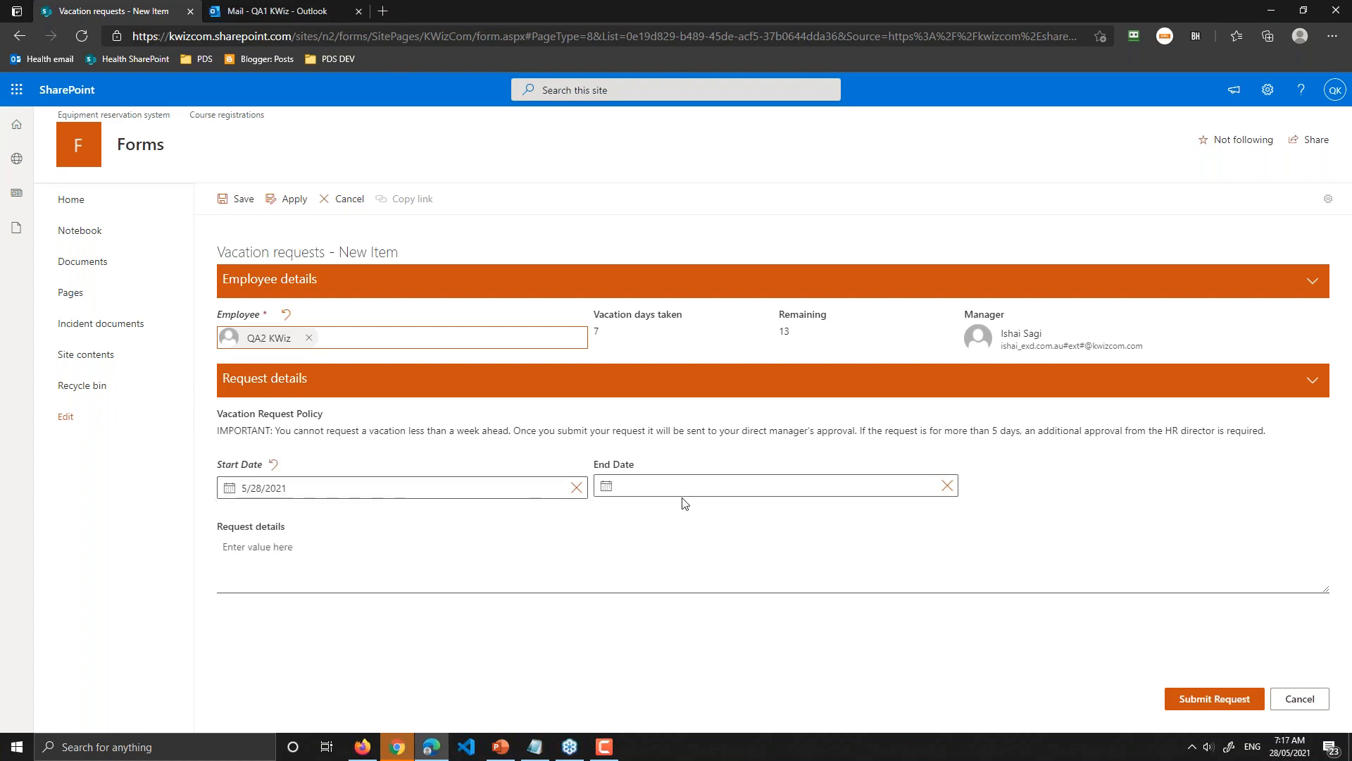
pyautogui.click(643, 493)
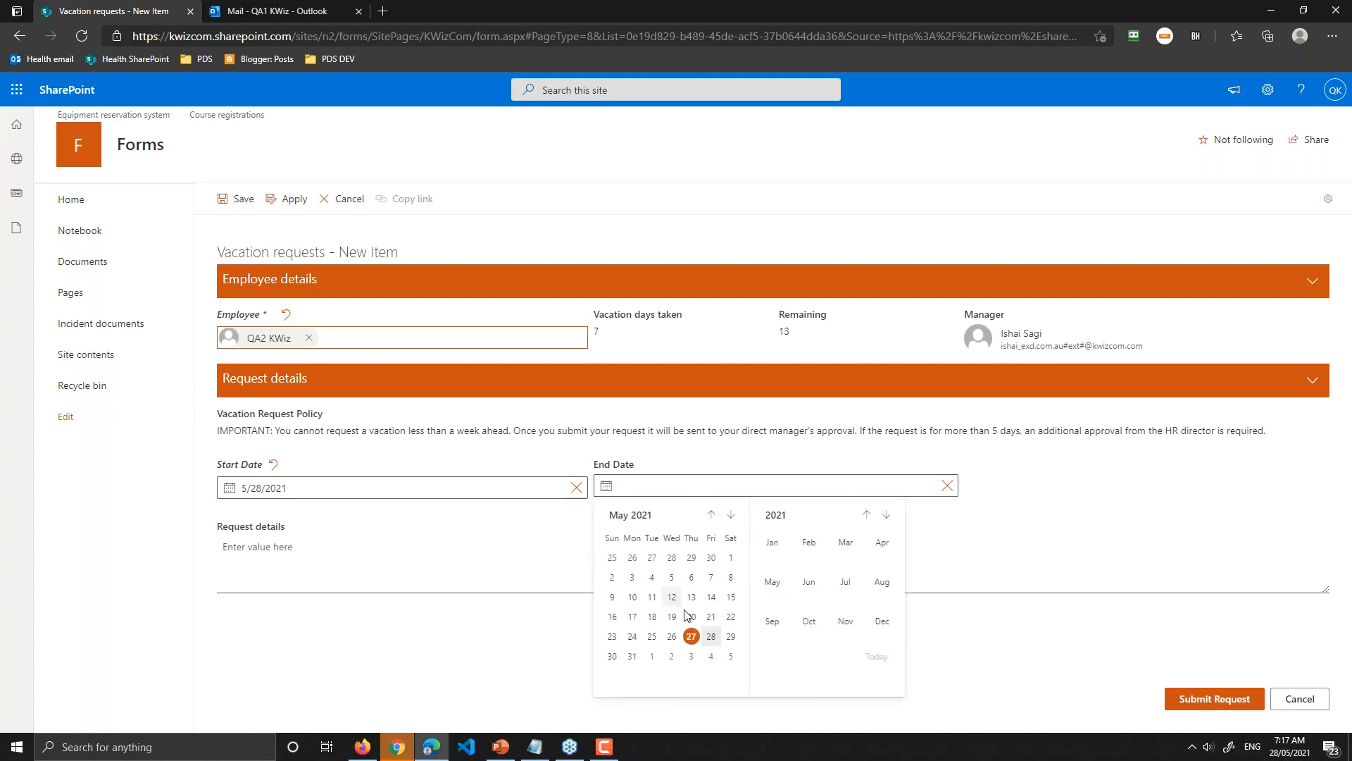
pyautogui.click(632, 656)
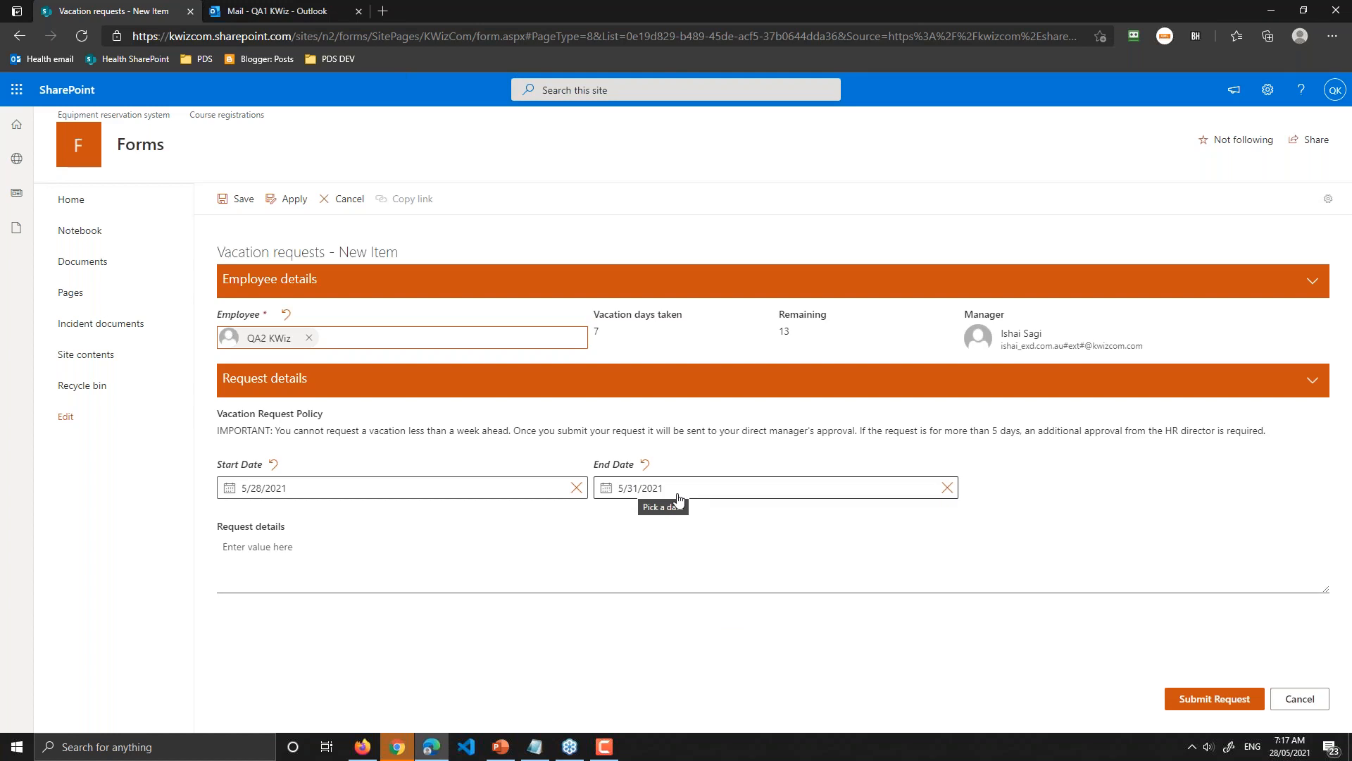
# Step: Enter 'long weekend' as the request details and read through the vacation policy notice
pyautogui.click(297, 552)
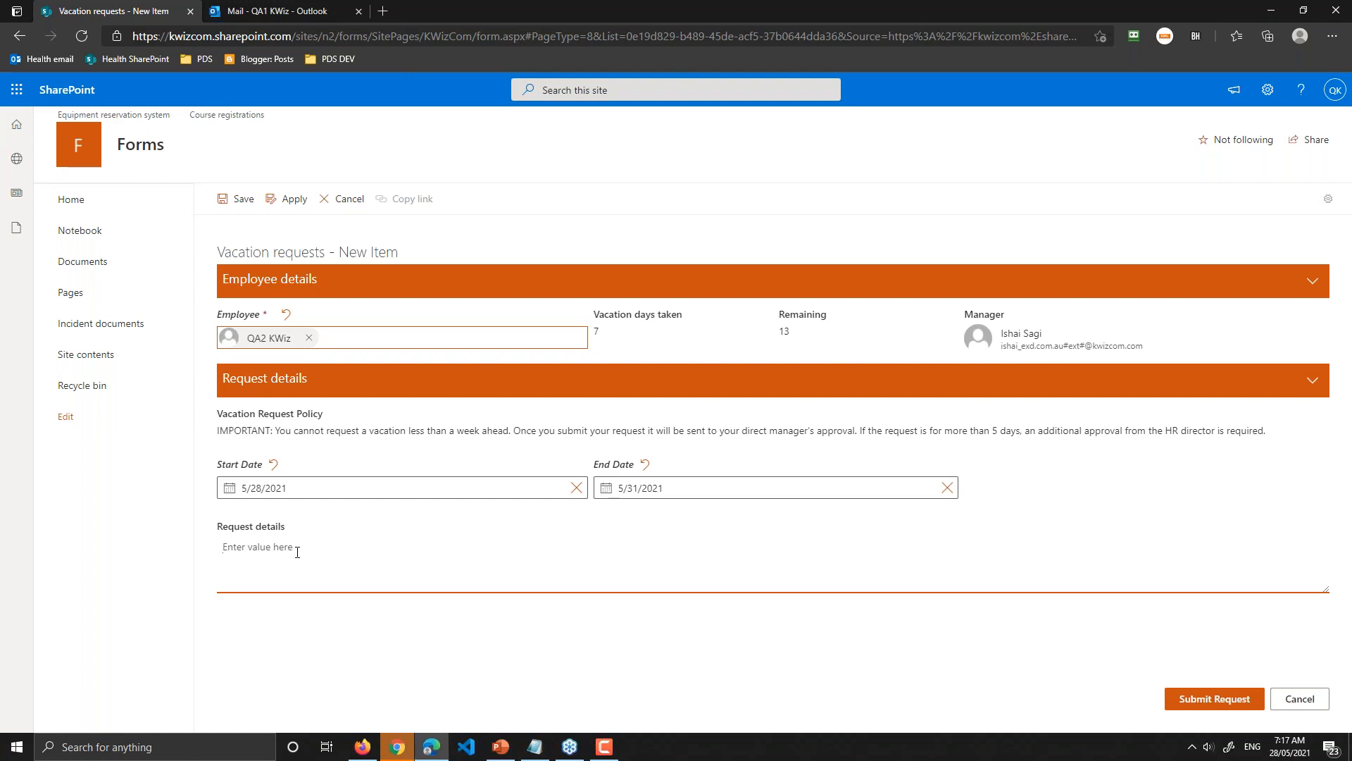
pyautogui.write('long weekend')
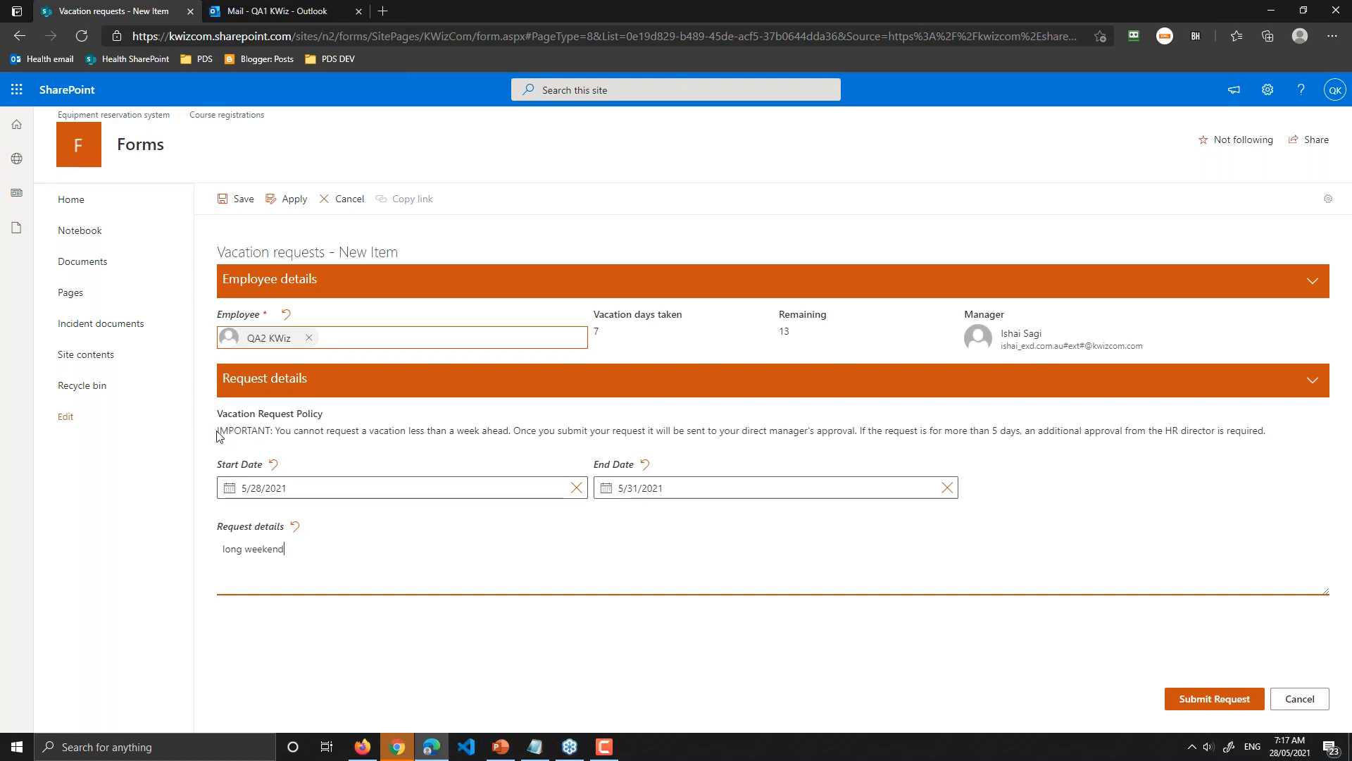
pyautogui.moveTo(218, 432); pyautogui.dragTo(333, 428)
pyautogui.click(332, 429)
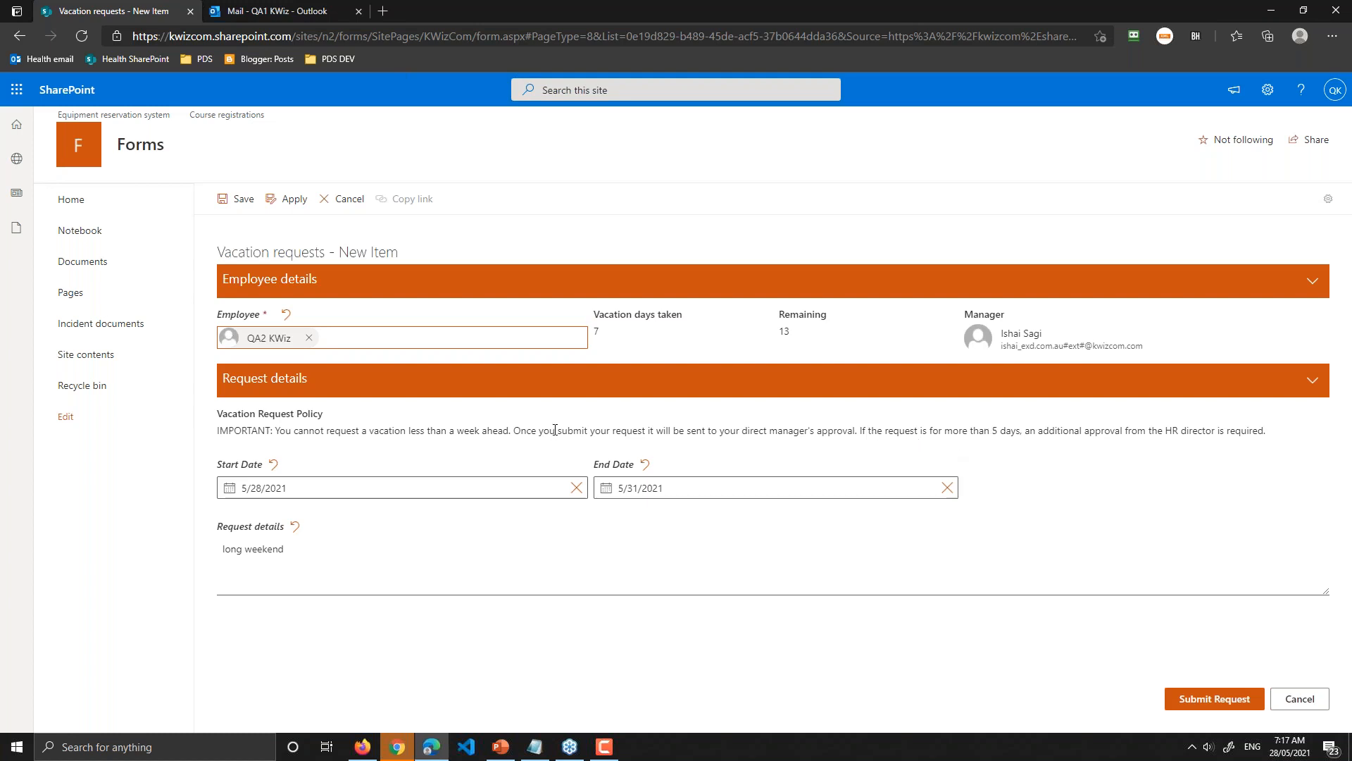
pyautogui.moveTo(555, 430); pyautogui.dragTo(681, 431)
pyautogui.click(752, 430)
pyautogui.moveTo(217, 411); pyautogui.dragTo(1324, 444)
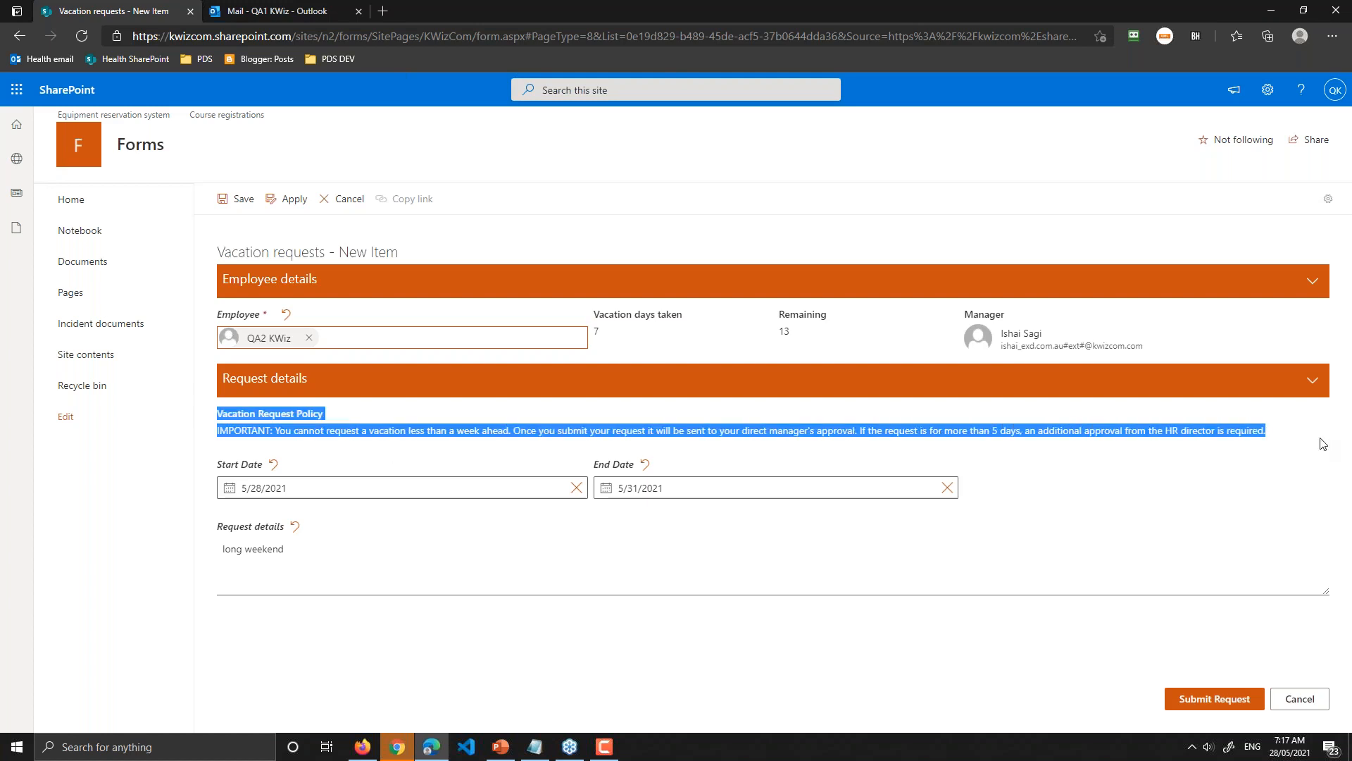
pyautogui.click(1141, 423)
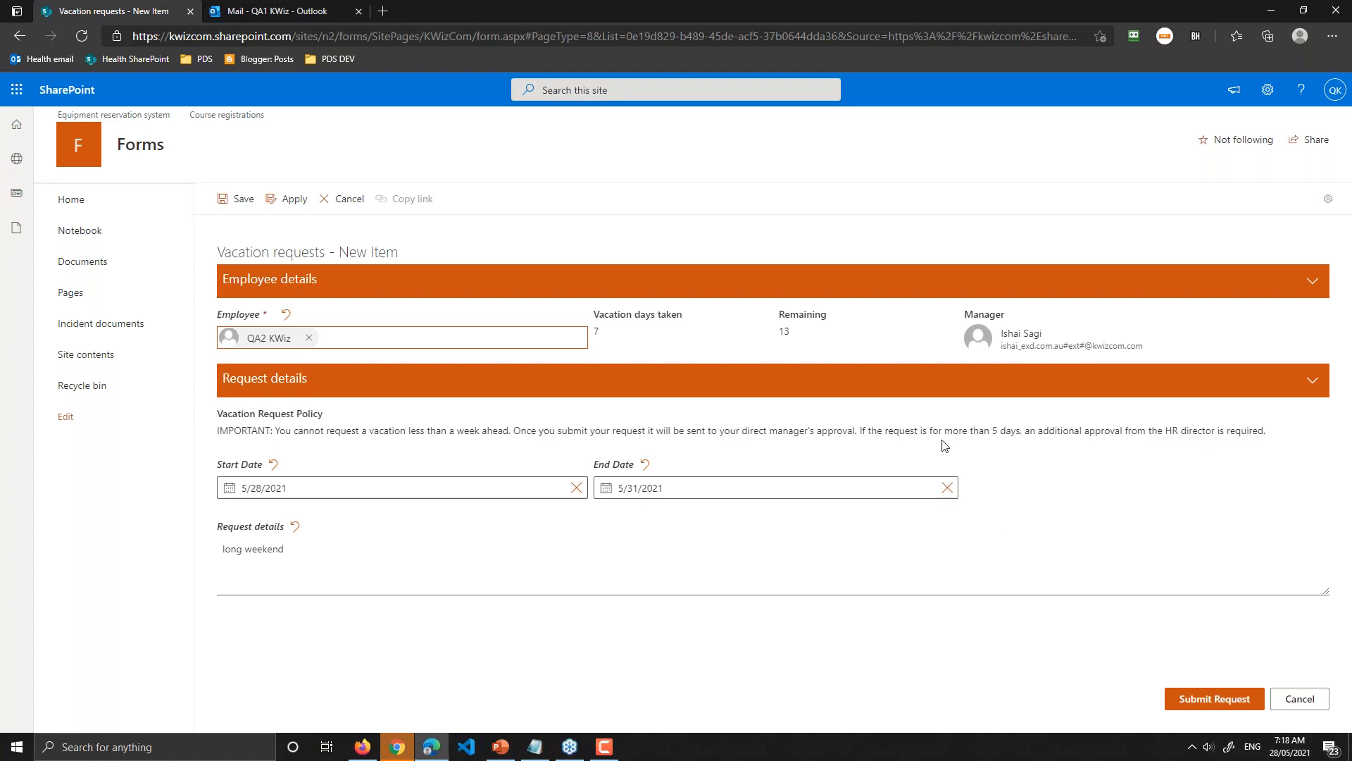
# Step: Review the IMPORTANT policy line and submit the vacation request
pyautogui.tripleClick(756, 428)
pyautogui.click(655, 428)
pyautogui.click(1215, 707)
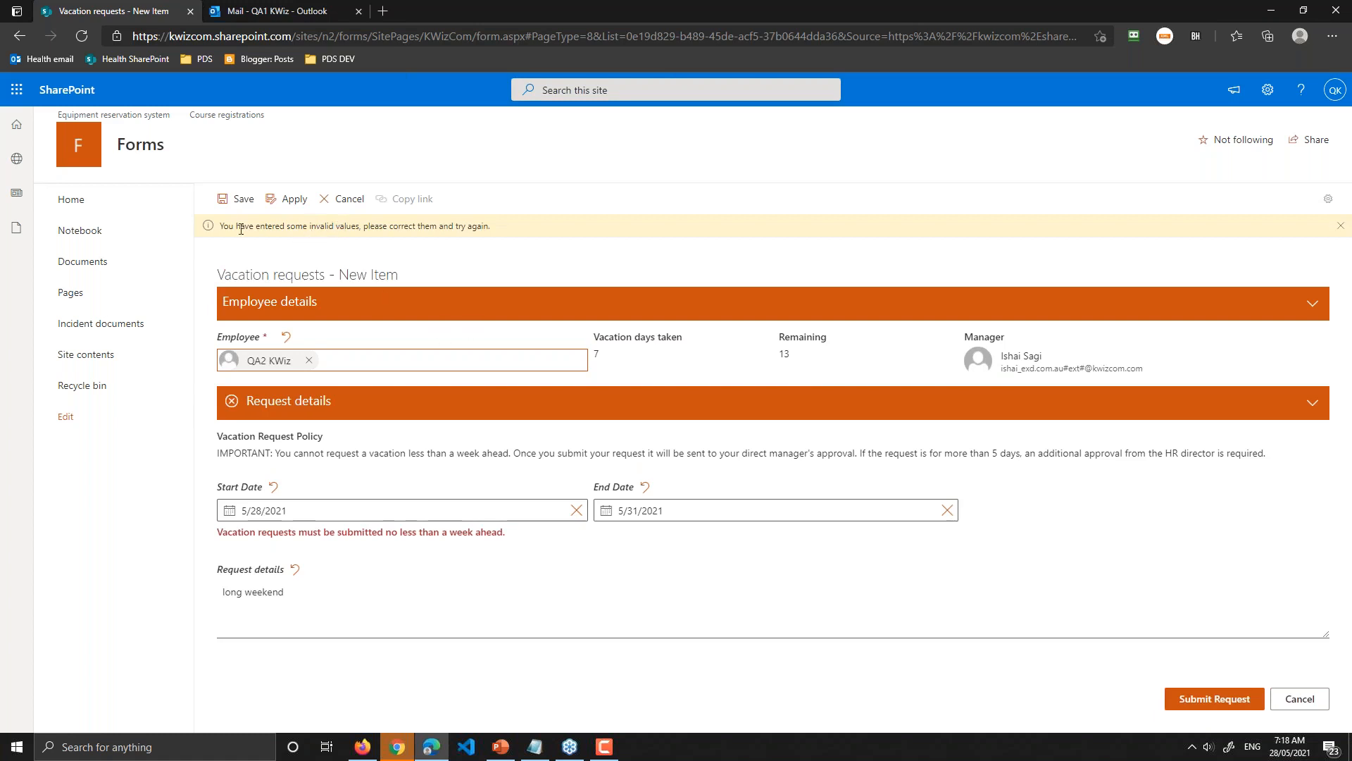
# Step: Read the invalid-values banner and the Start Date error requiring a week's notice
pyautogui.moveTo(227, 231); pyautogui.dragTo(500, 232)
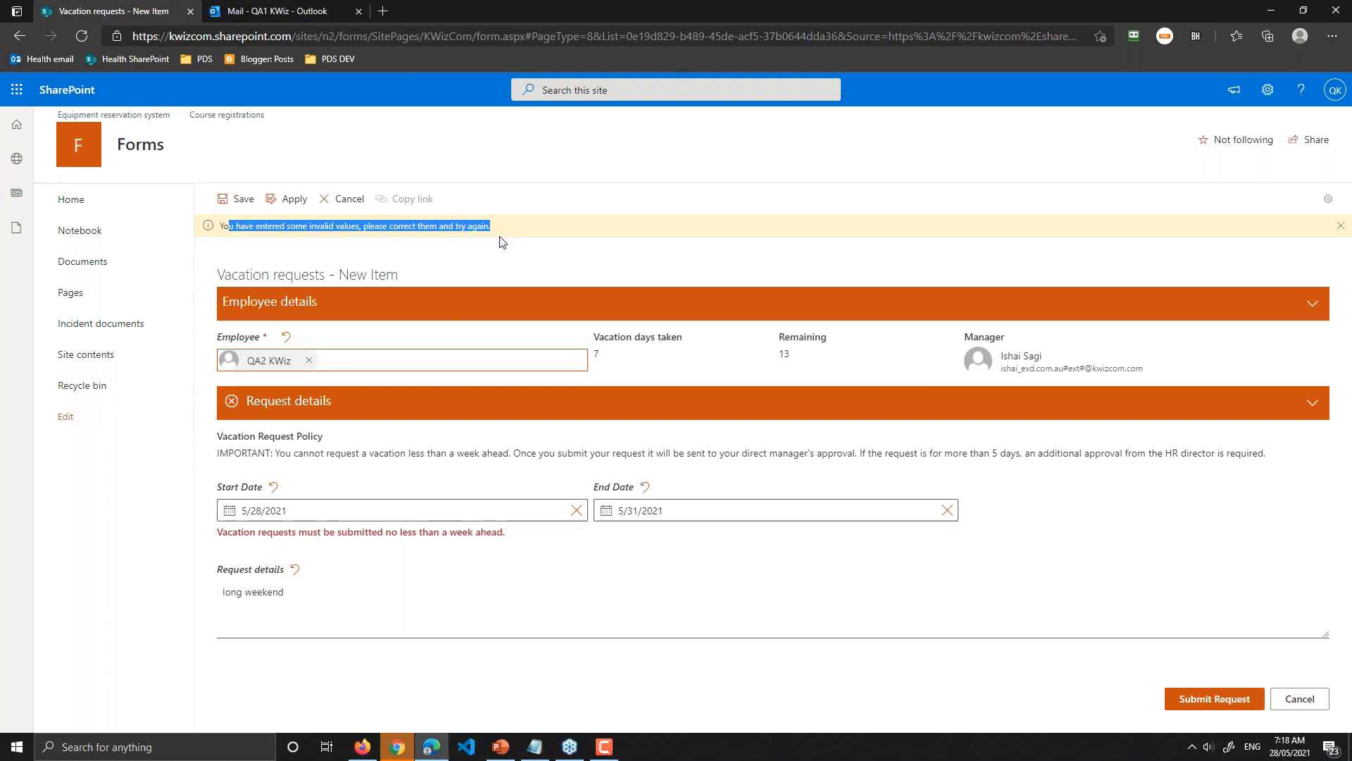
pyautogui.click(502, 245)
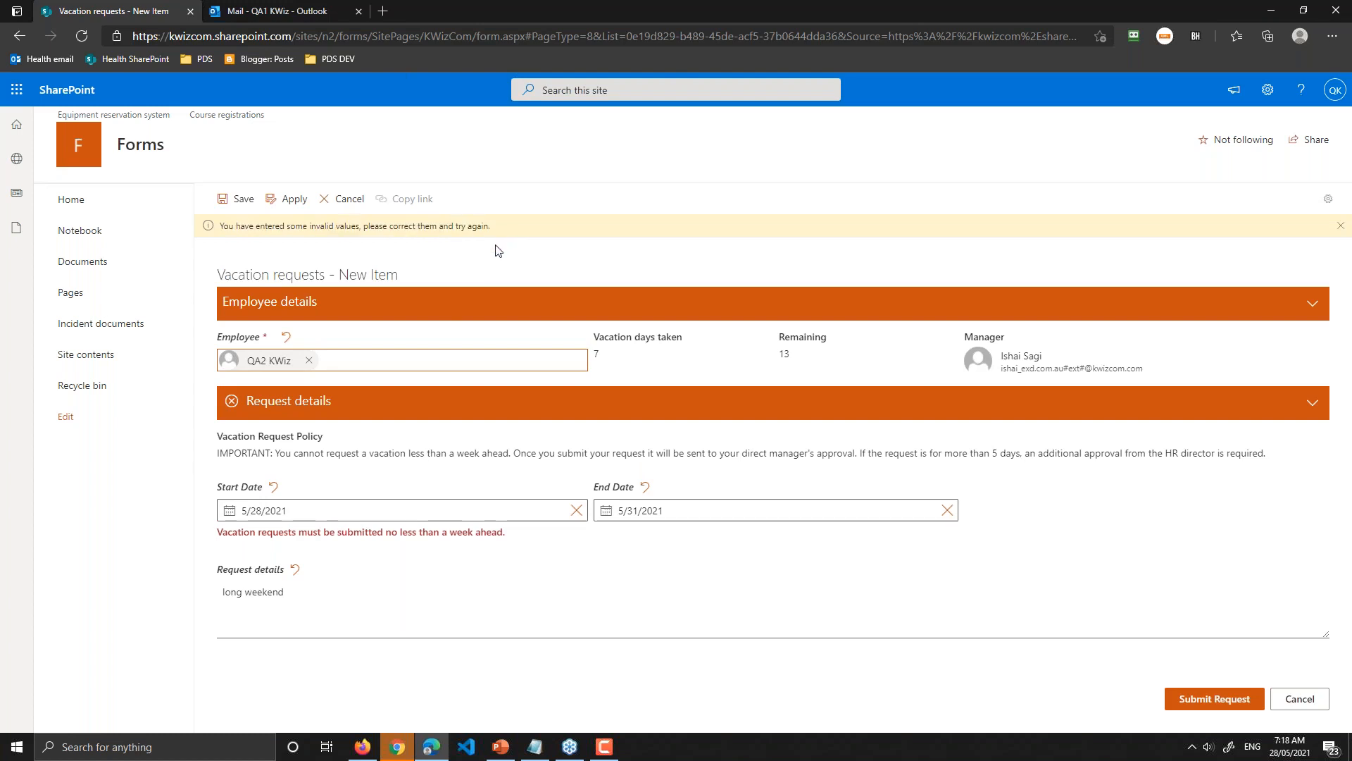
pyautogui.tripleClick(220, 537)
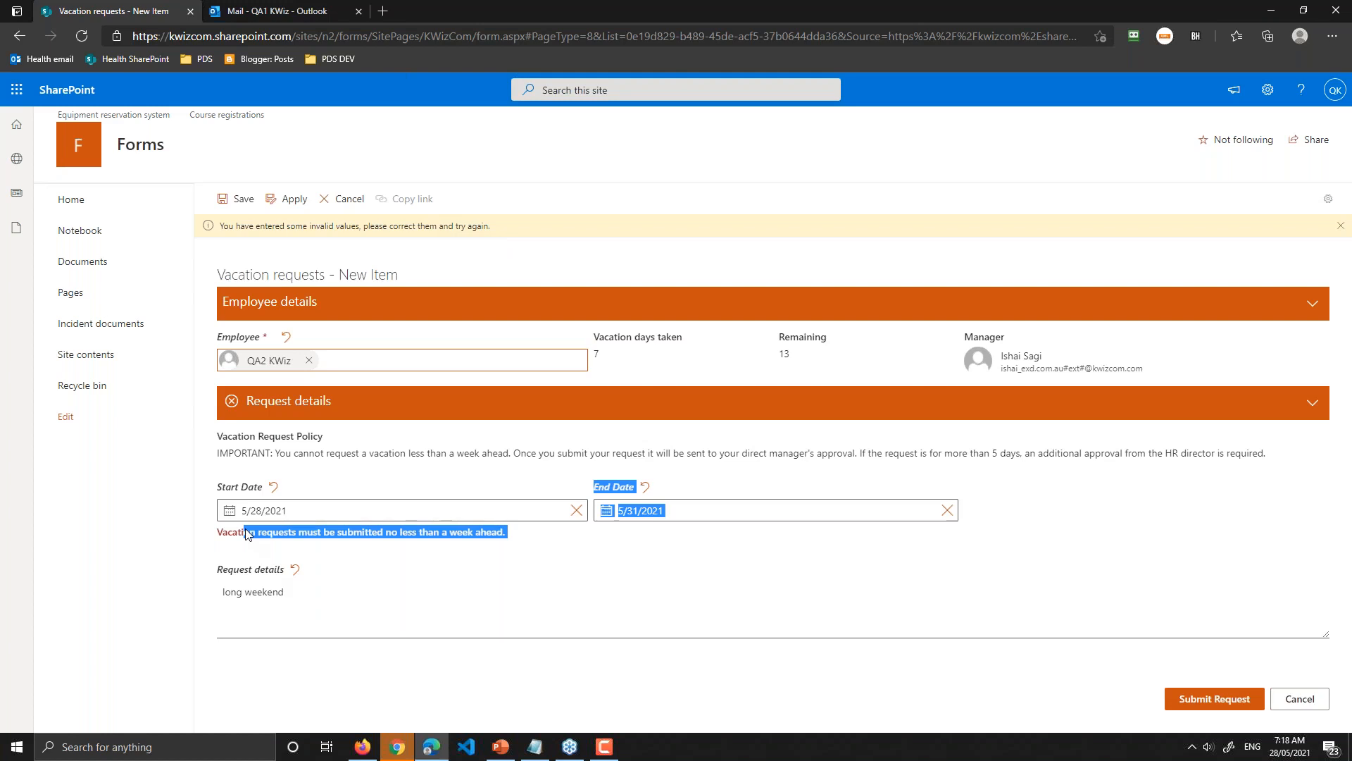
pyautogui.tripleClick(250, 537)
pyautogui.click(412, 544)
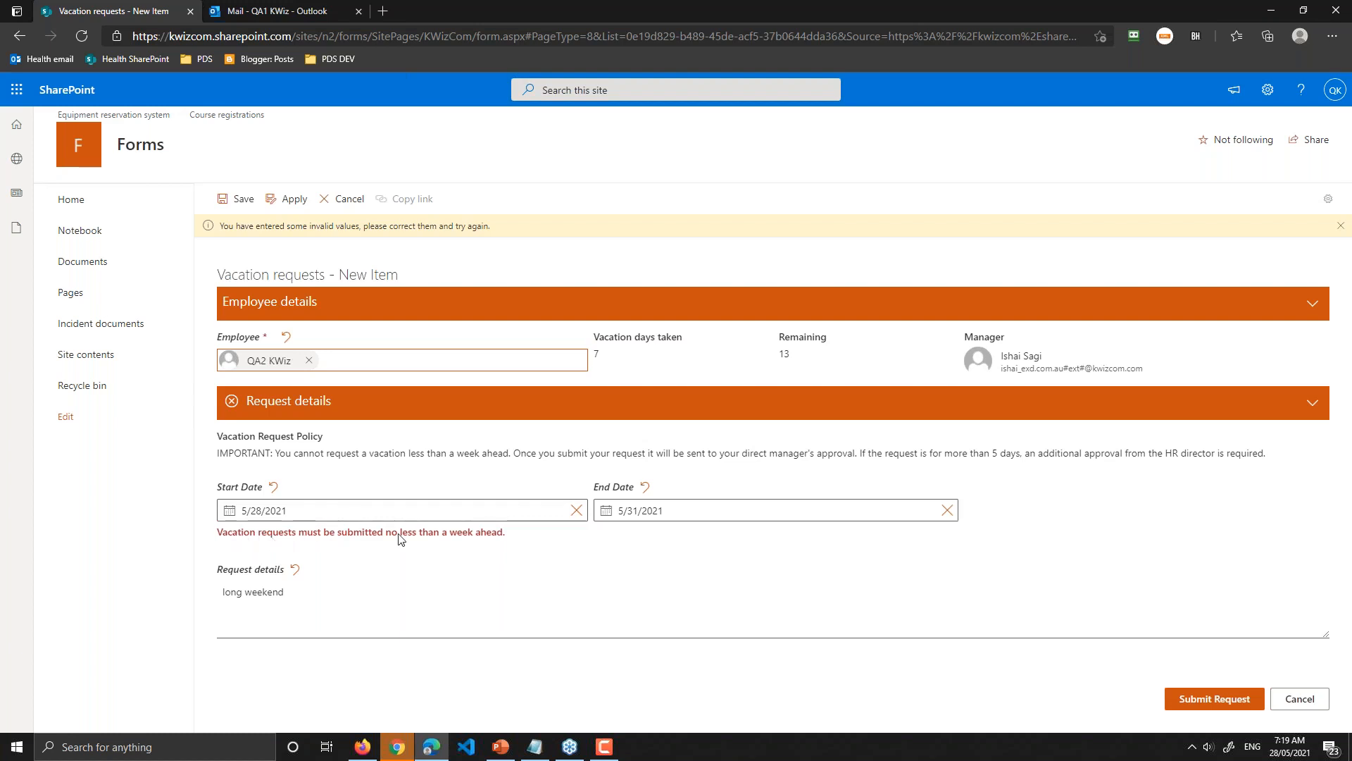
# Step: Change the dates to 6/4/2021 through 6/7/2021 and submit the corrected request
pyautogui.click(366, 512)
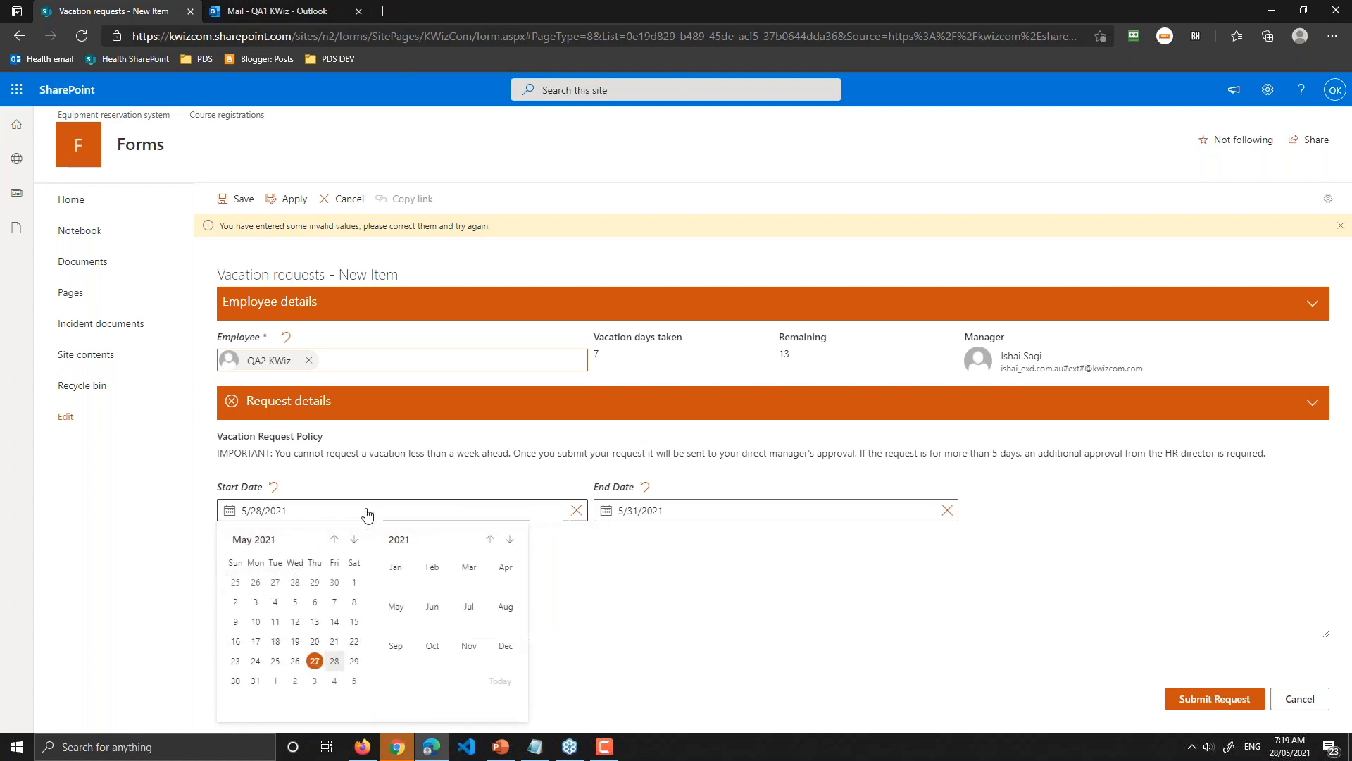
pyautogui.click(334, 681)
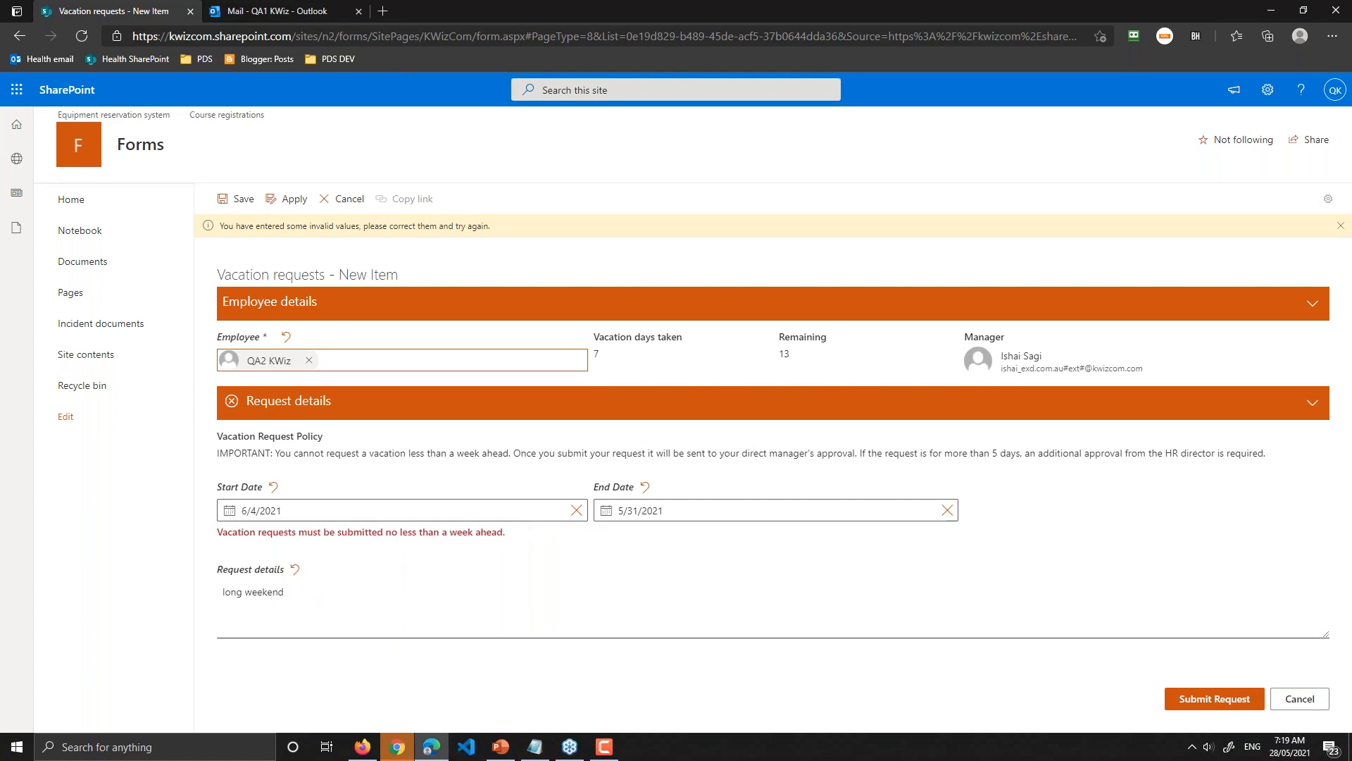
pyautogui.click(741, 518)
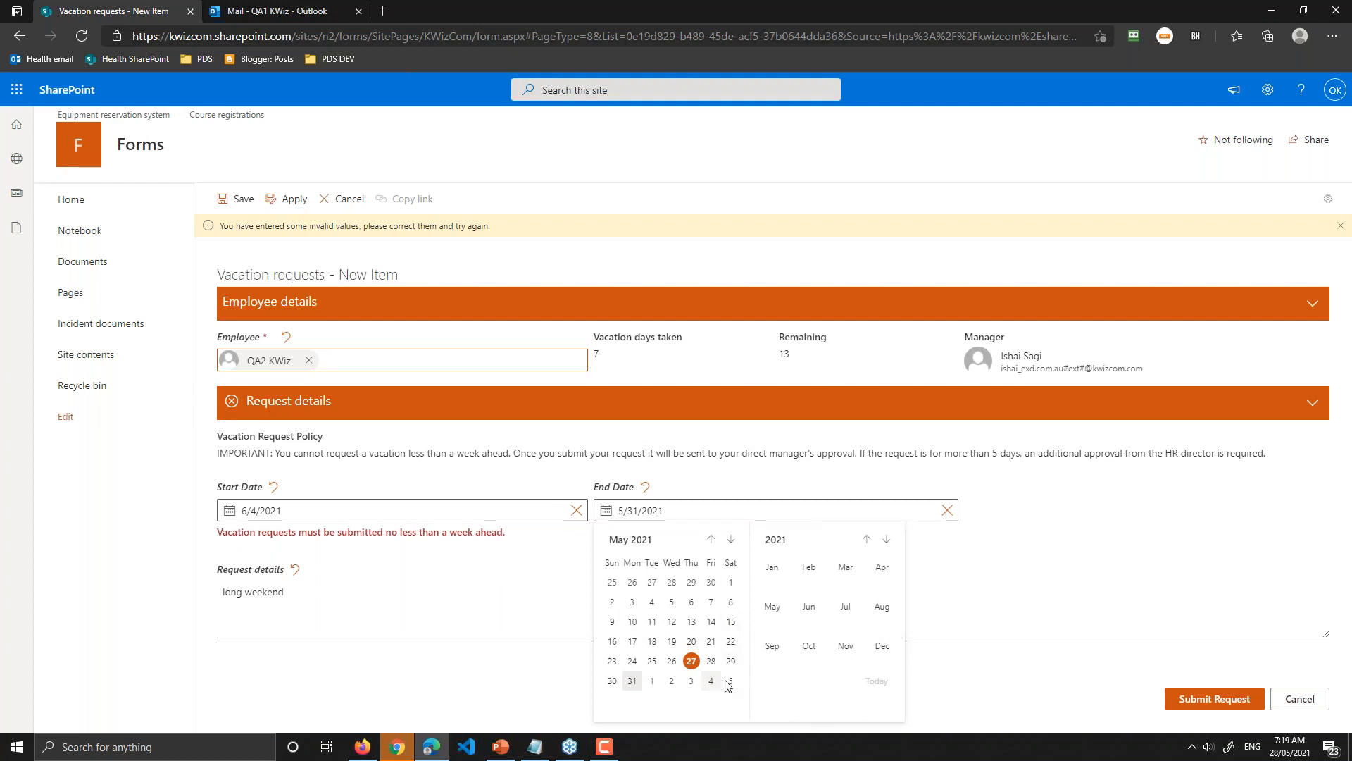
pyautogui.click(731, 539)
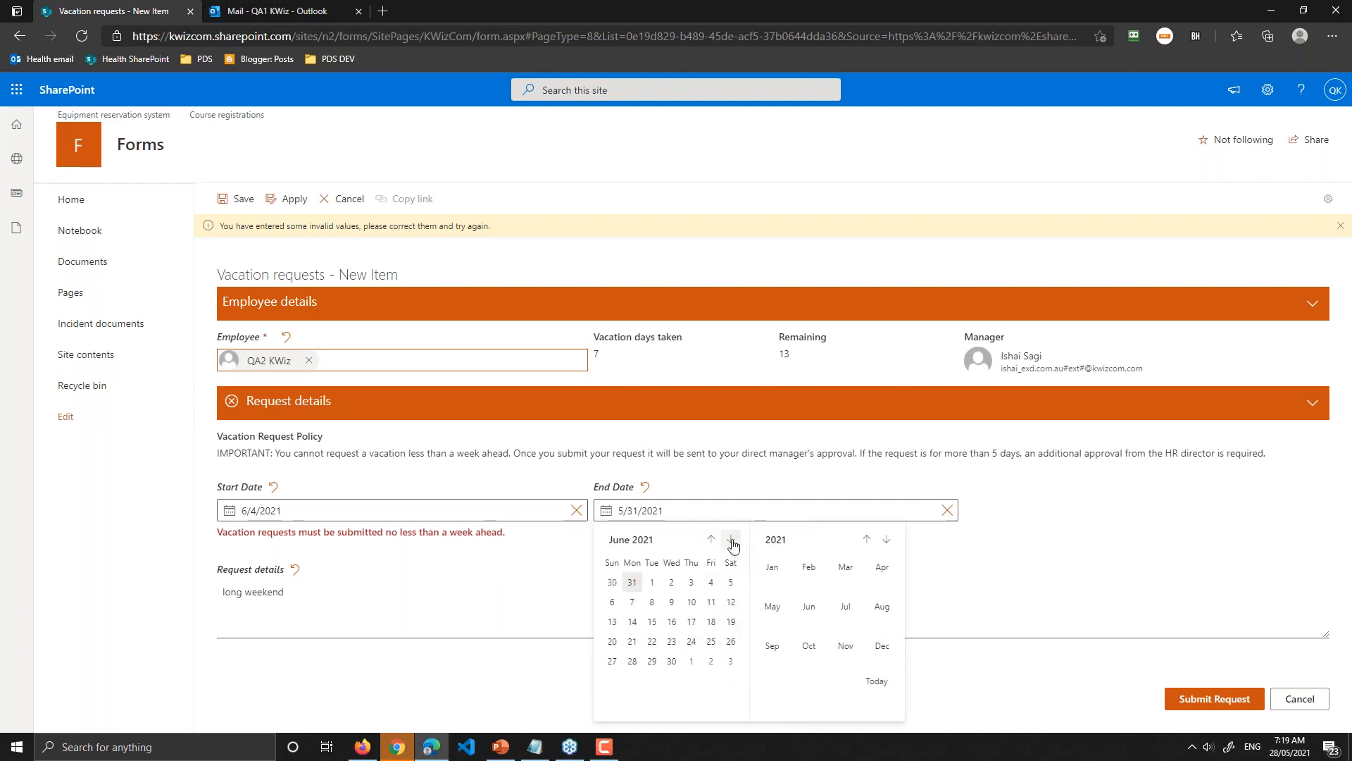
pyautogui.click(632, 602)
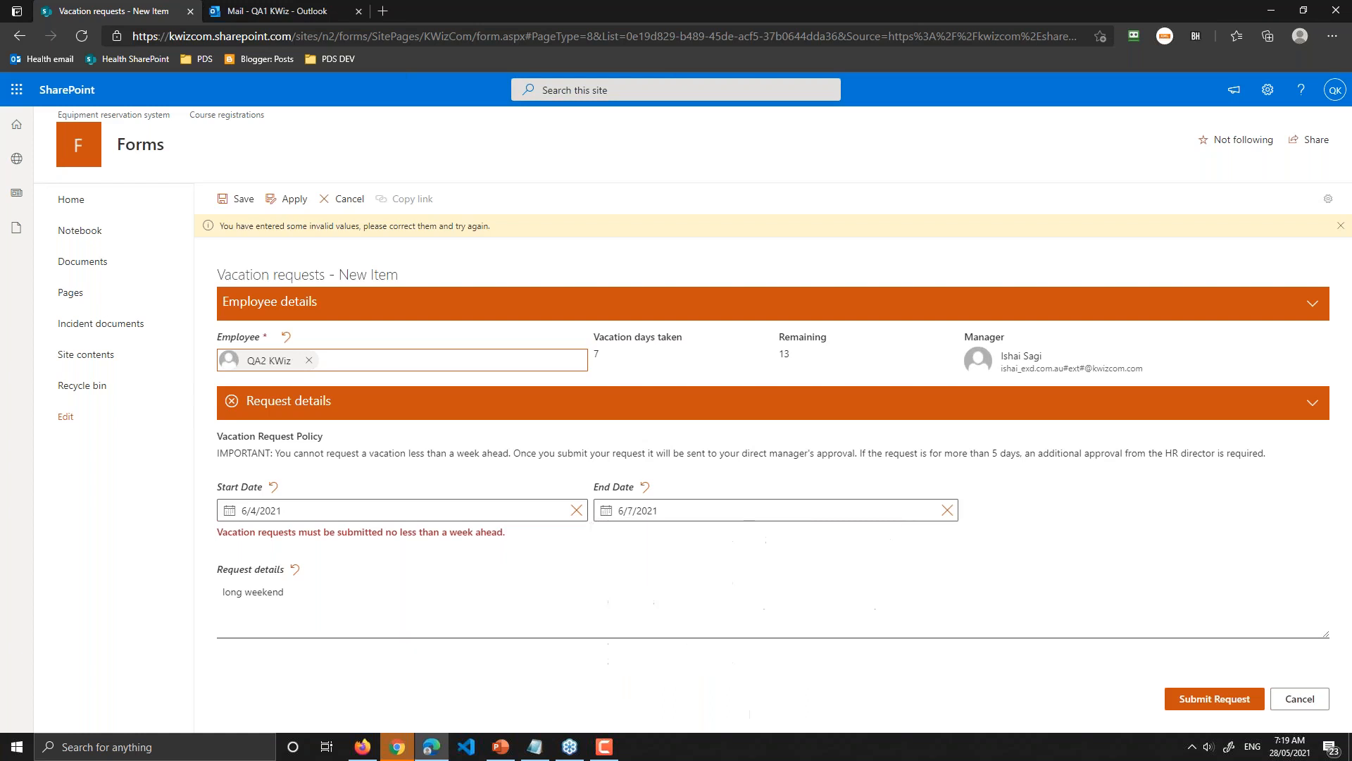
pyautogui.click(1195, 701)
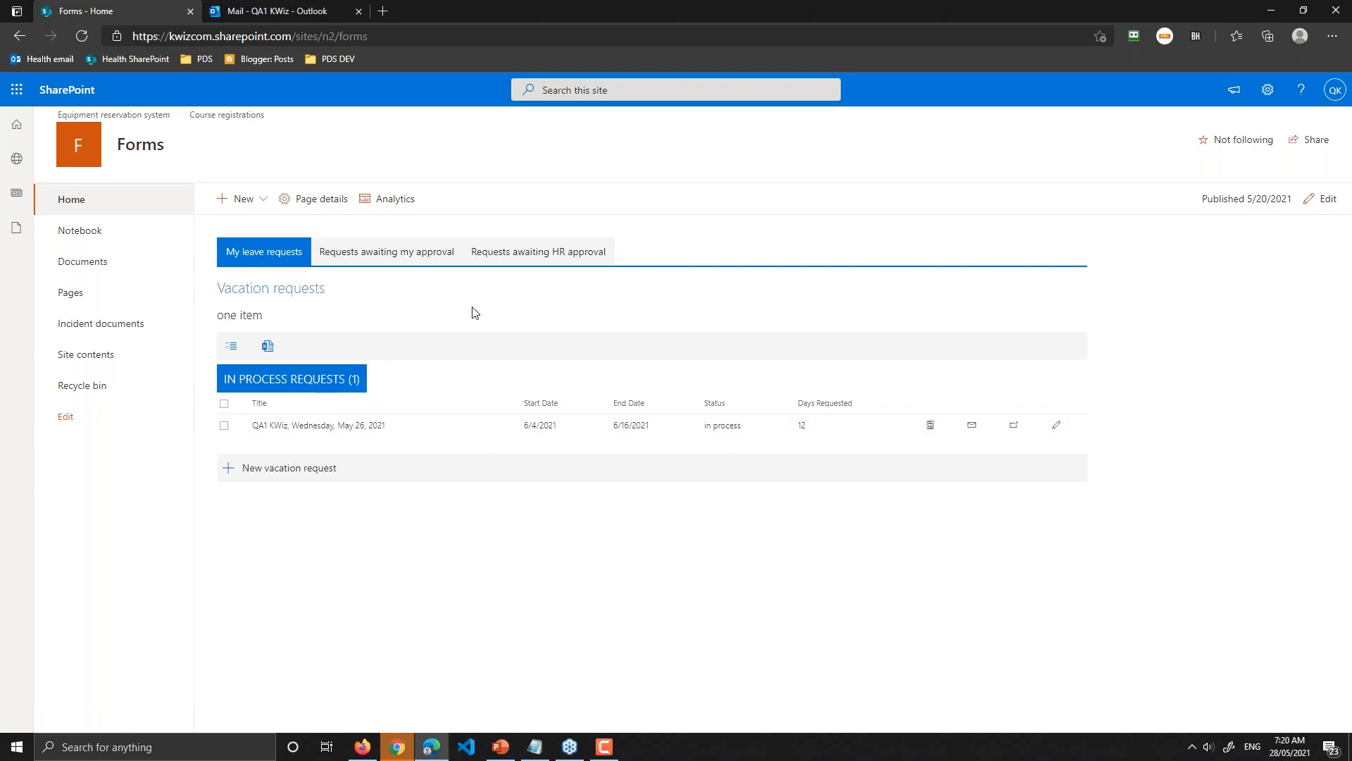
pyautogui.press('F5')
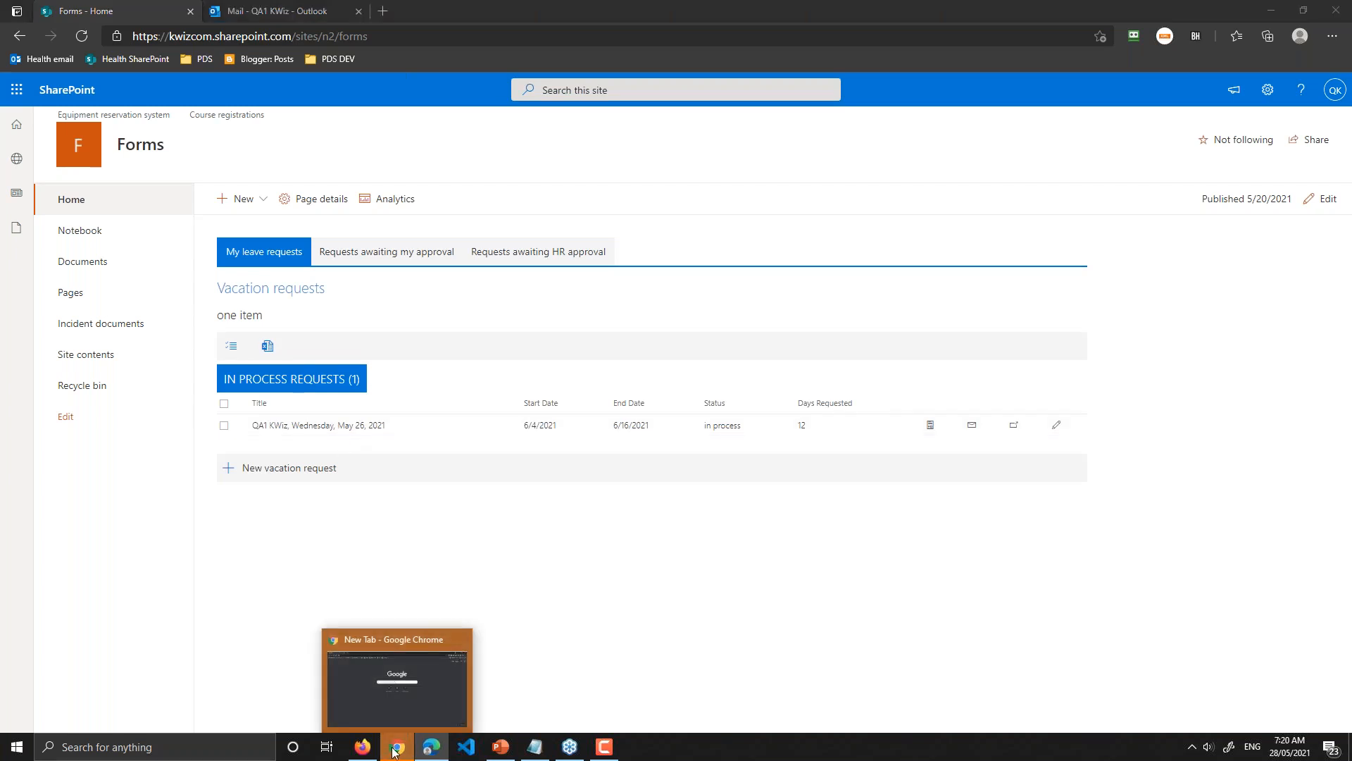
pyautogui.click(393, 752)
# Step: Load the Forms home page from the Kwizcom bookmarks, then bring the Firefox window forward maximized
pyautogui.click(553, 61)
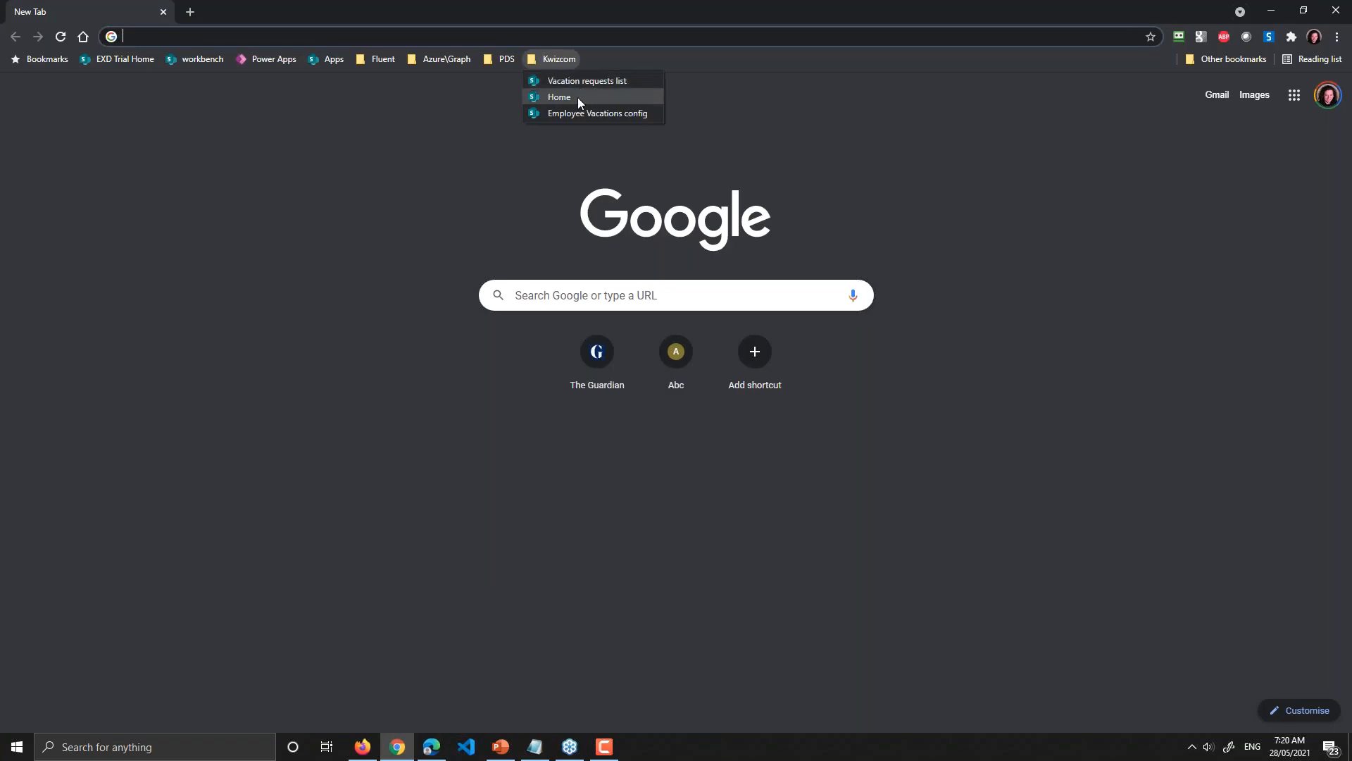
pyautogui.click(577, 97)
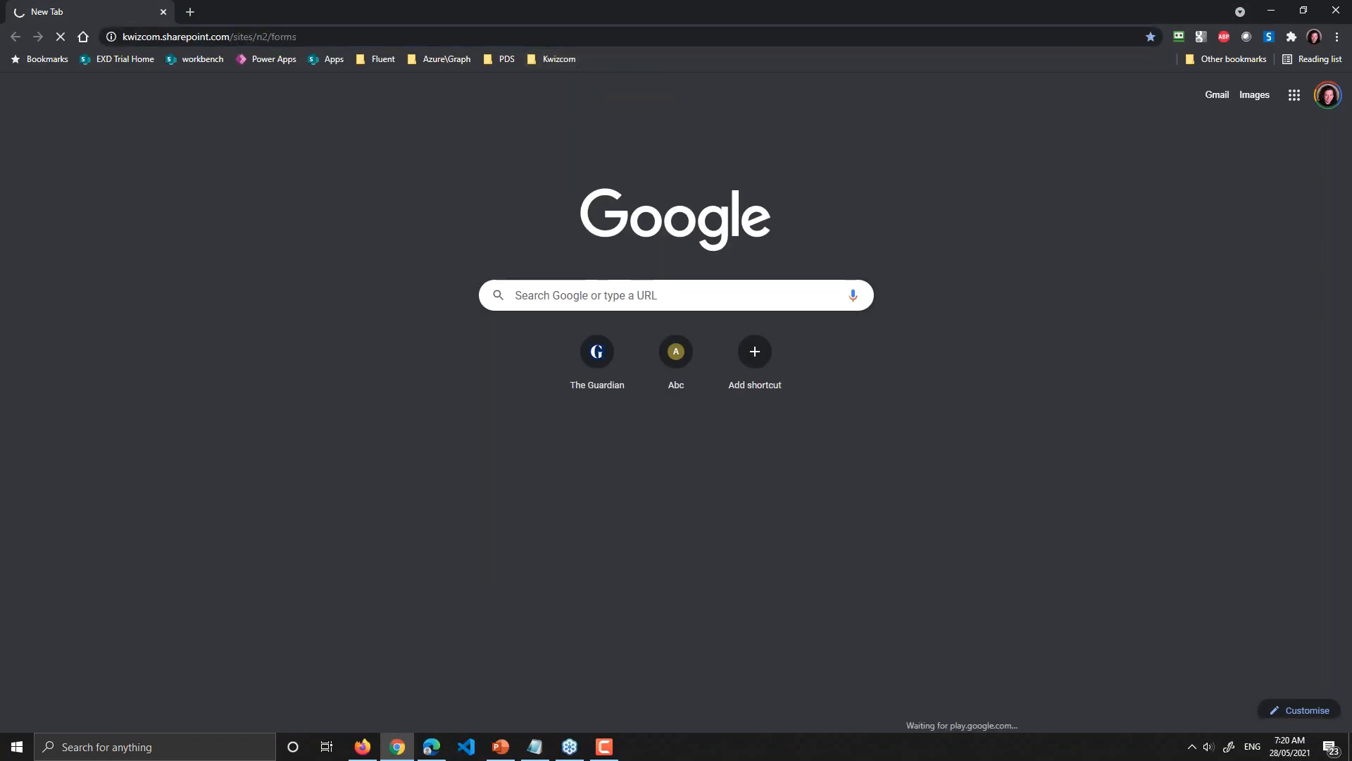
pyautogui.moveTo(365, 749)
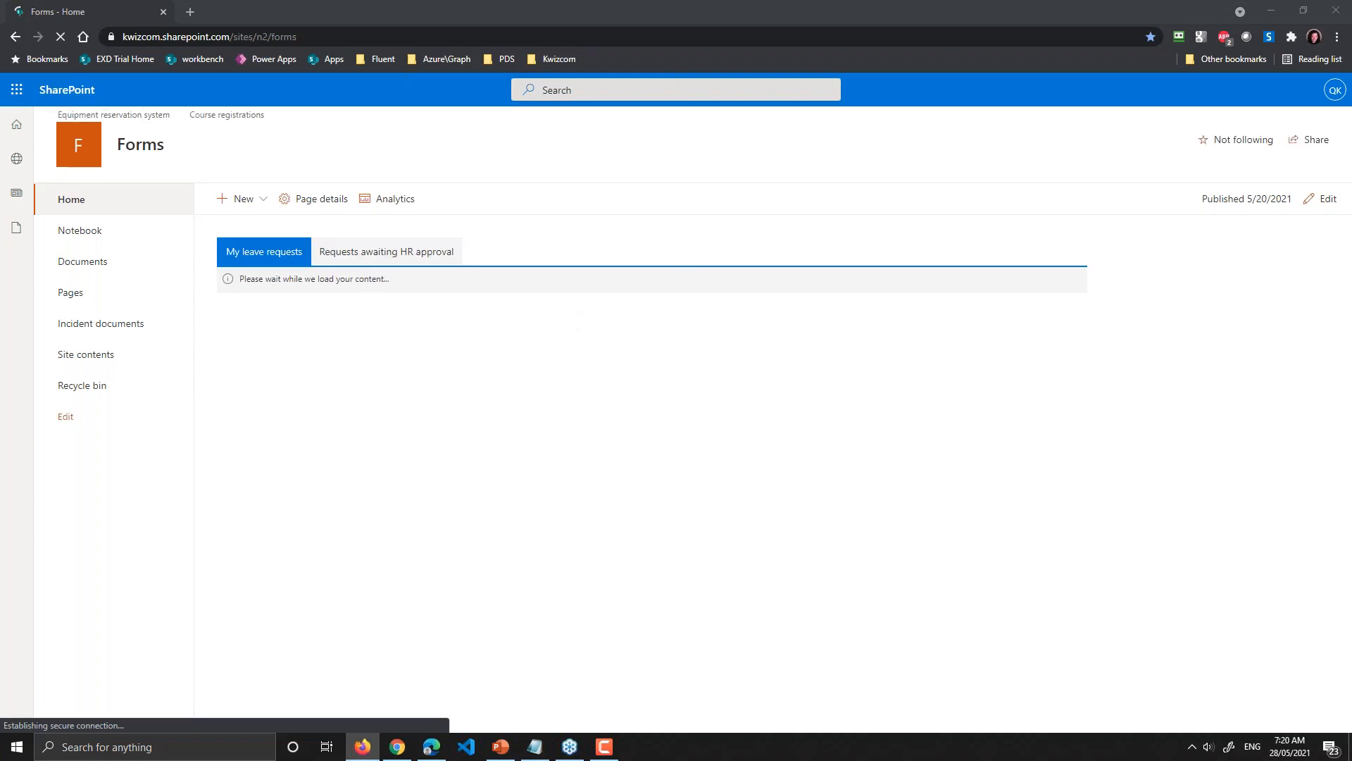
pyautogui.moveTo(868, 40); pyautogui.dragTo(352, 0)
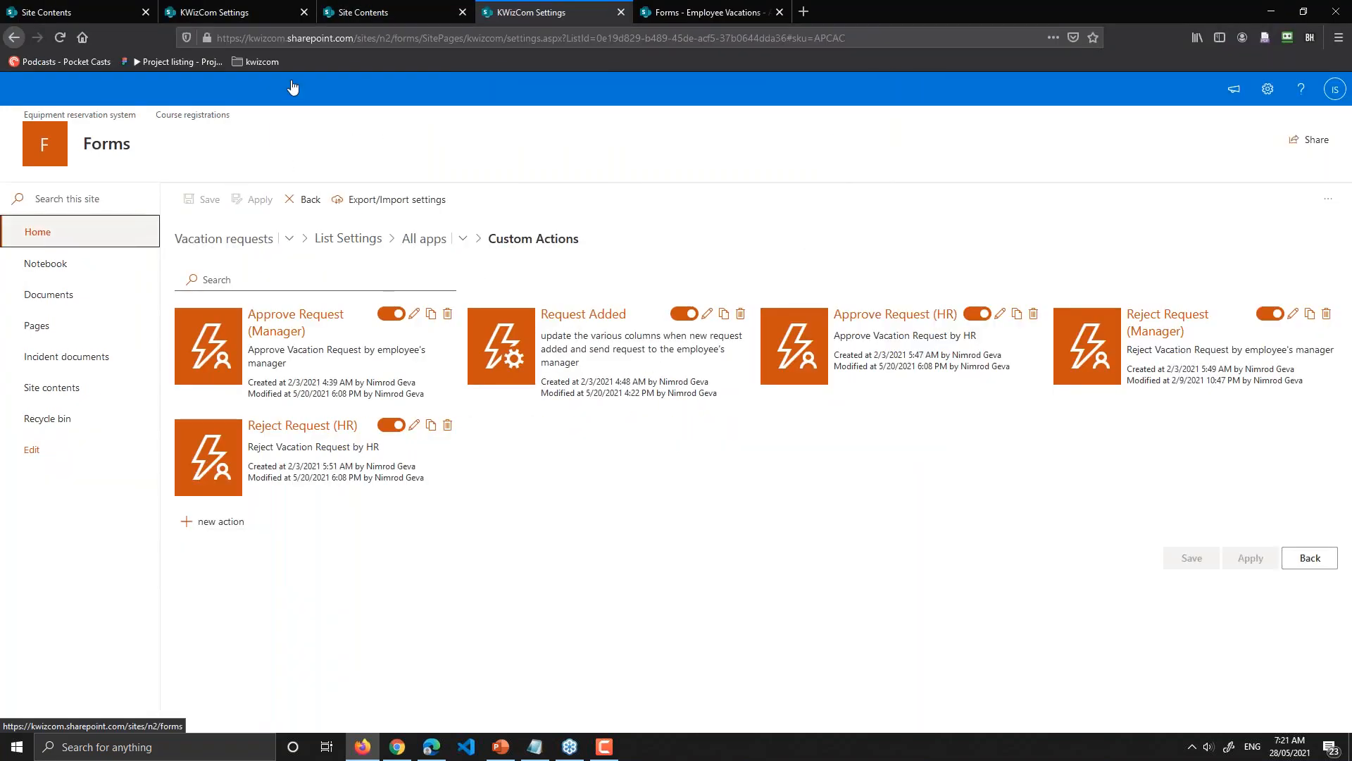
# Step: Return to the Forms home page and list the one new 3-day request awaiting my approval
pyautogui.click(37, 235)
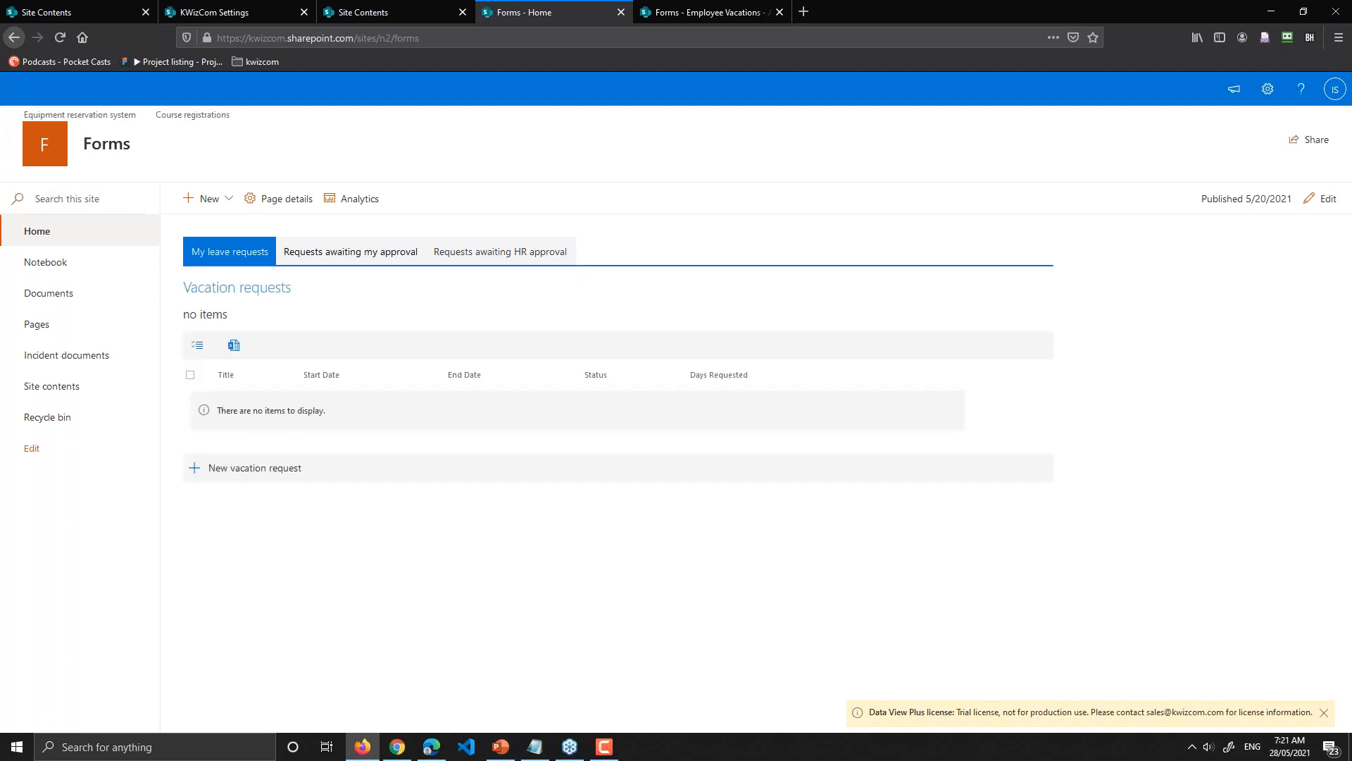
pyautogui.click(351, 251)
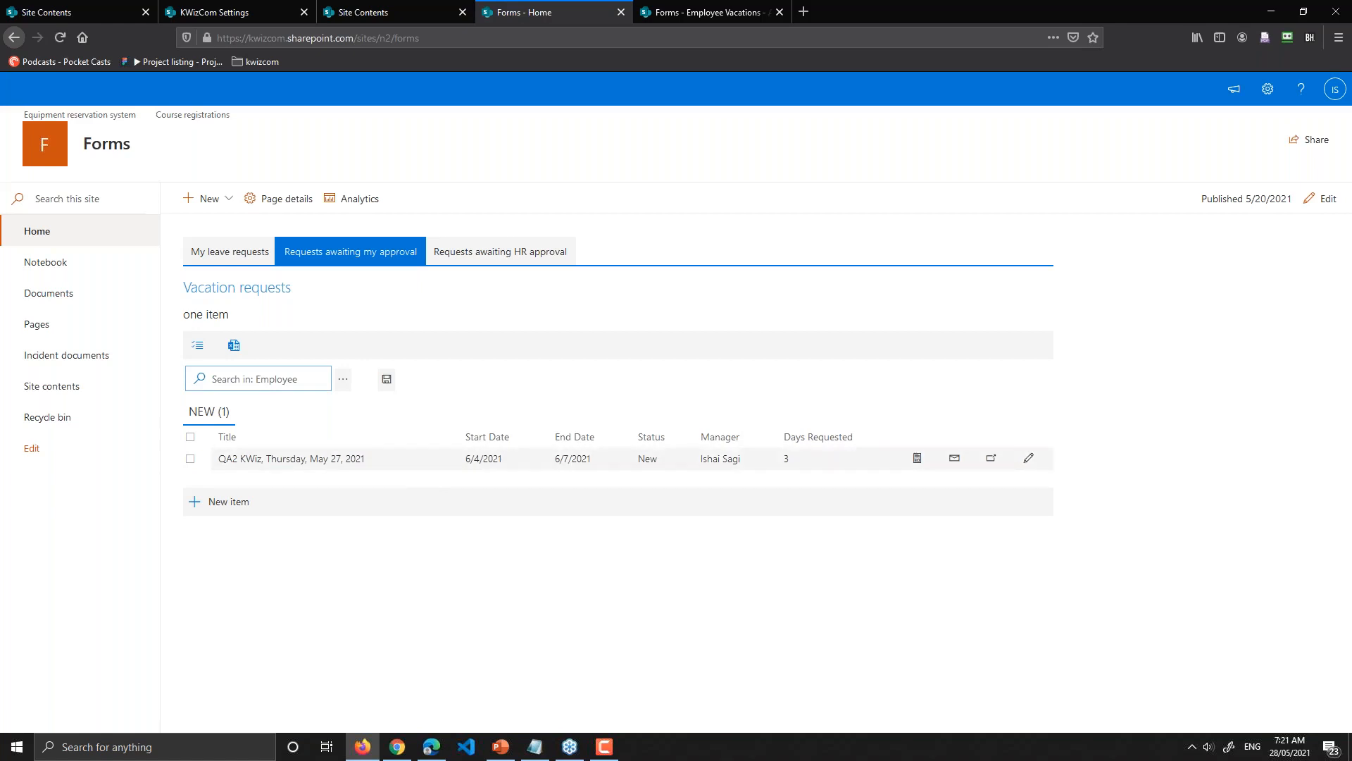
# Step: Select the pending 6/4/2021–6/7/2021 request and open it in its edit form
pyautogui.click(233, 467)
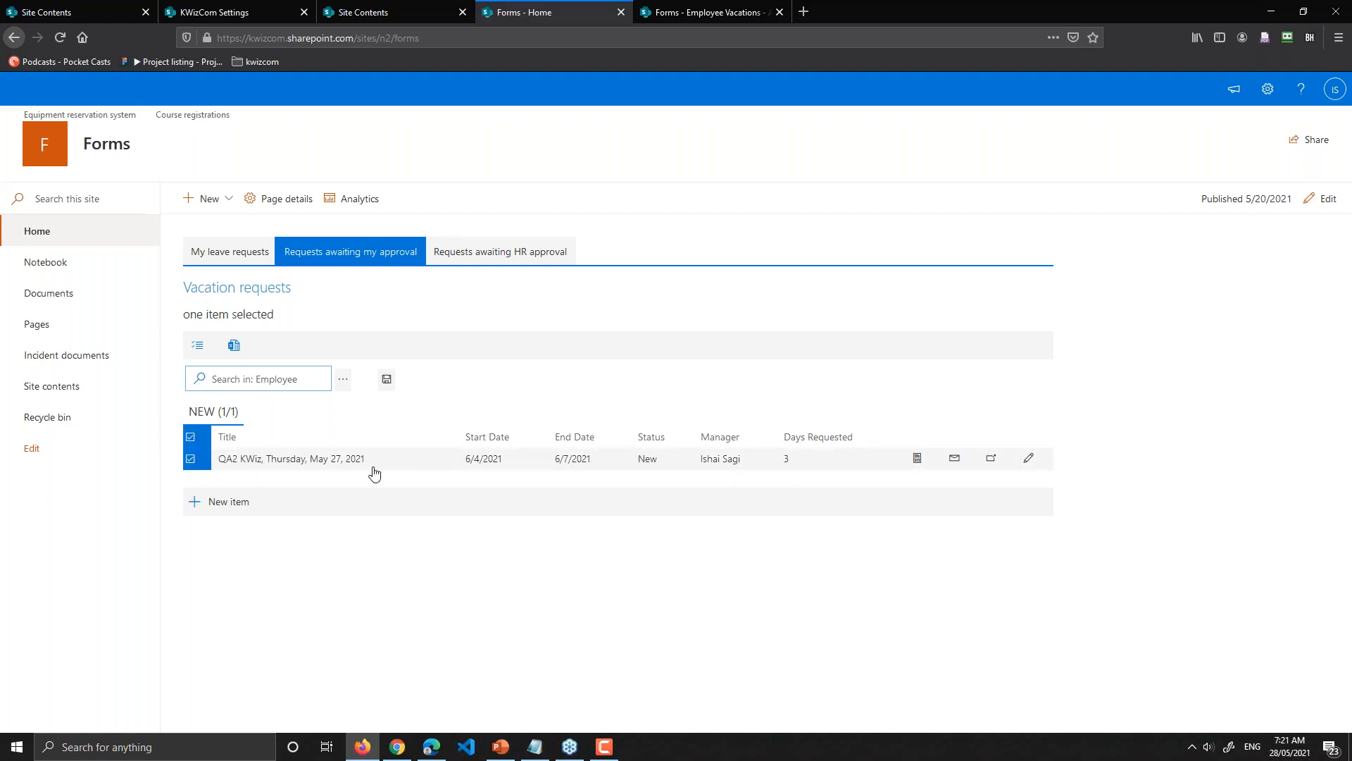
pyautogui.click(1027, 460)
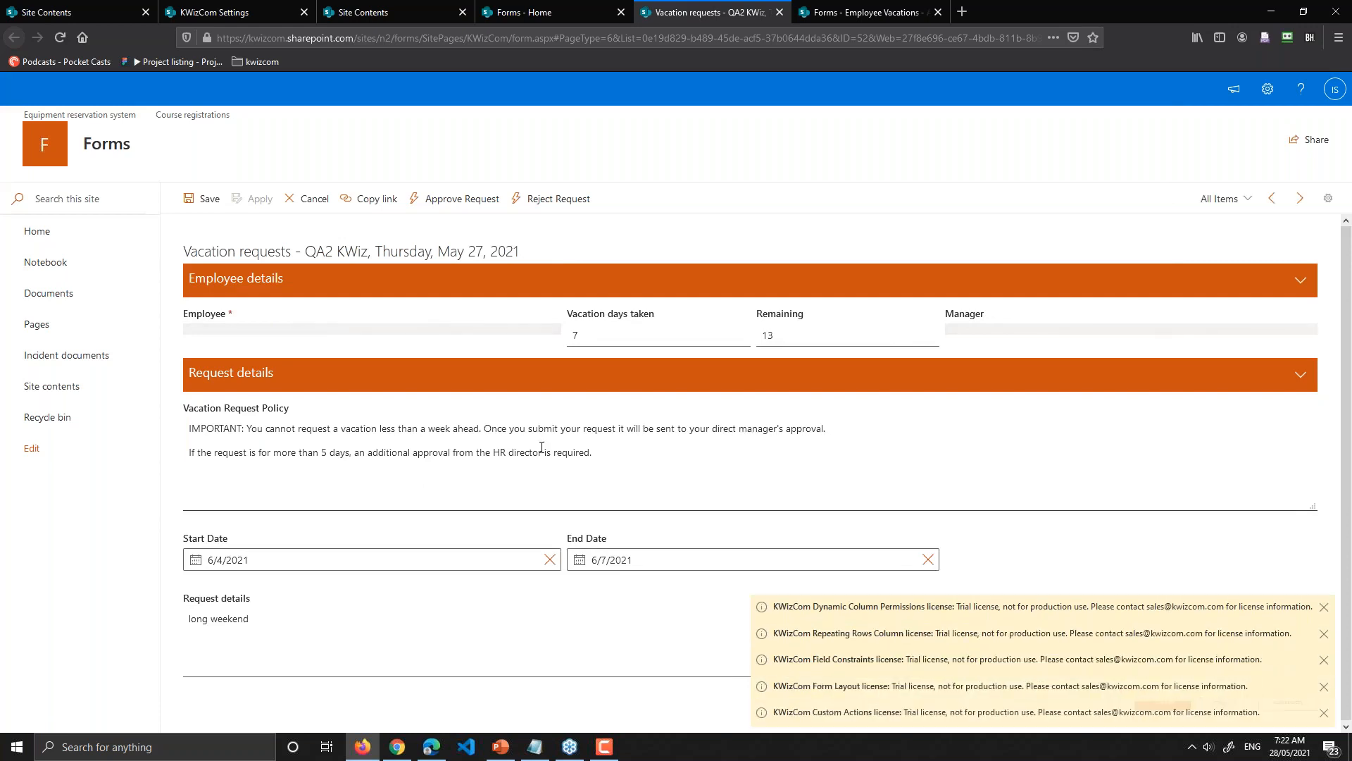
# Step: Dismiss the Dynamic Column Permissions, Custom Actions and Form Layout license notices
pyautogui.click(1326, 611)
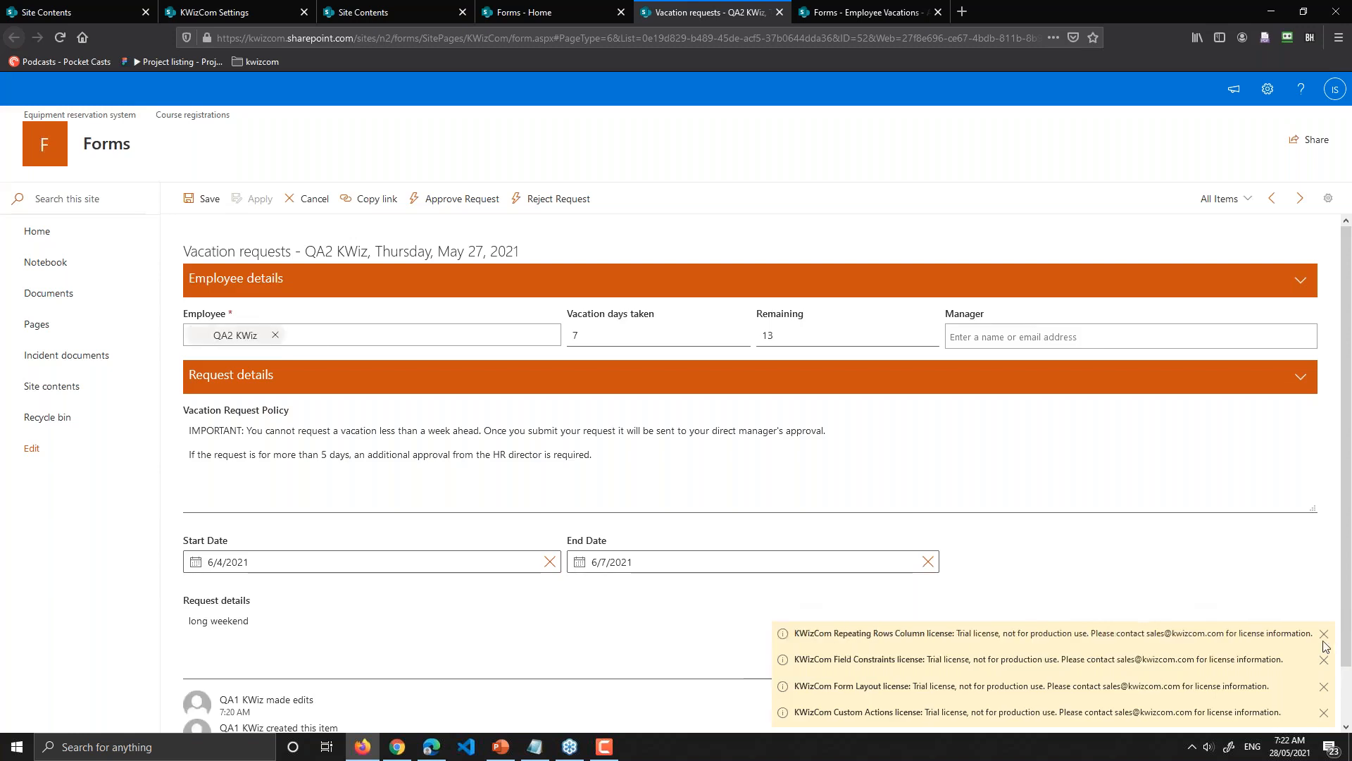
pyautogui.click(1324, 712)
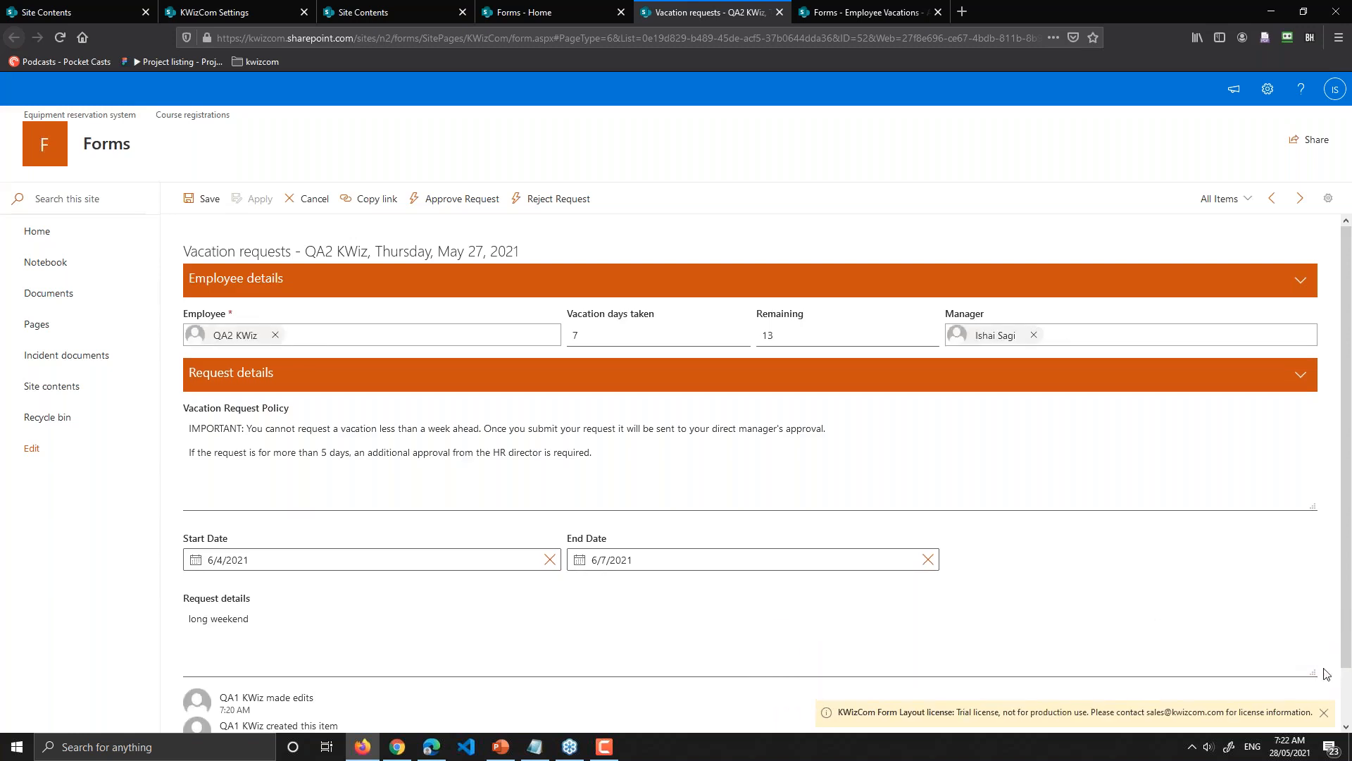
pyautogui.click(1324, 712)
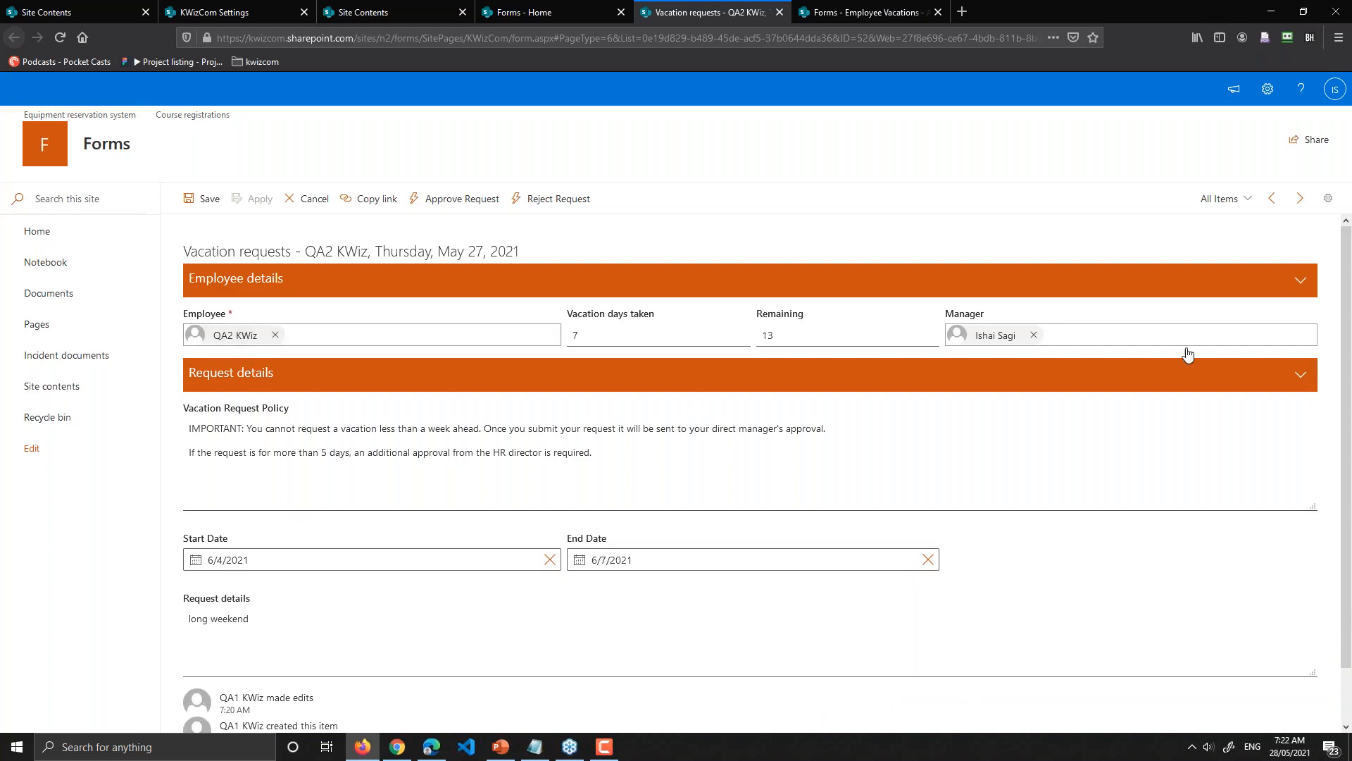
# Step: Review the 'long weekend' request details, showing 7 vacation days taken and 13 remaining
pyautogui.click(620, 335)
pyautogui.scroll(-2, 269, 519)
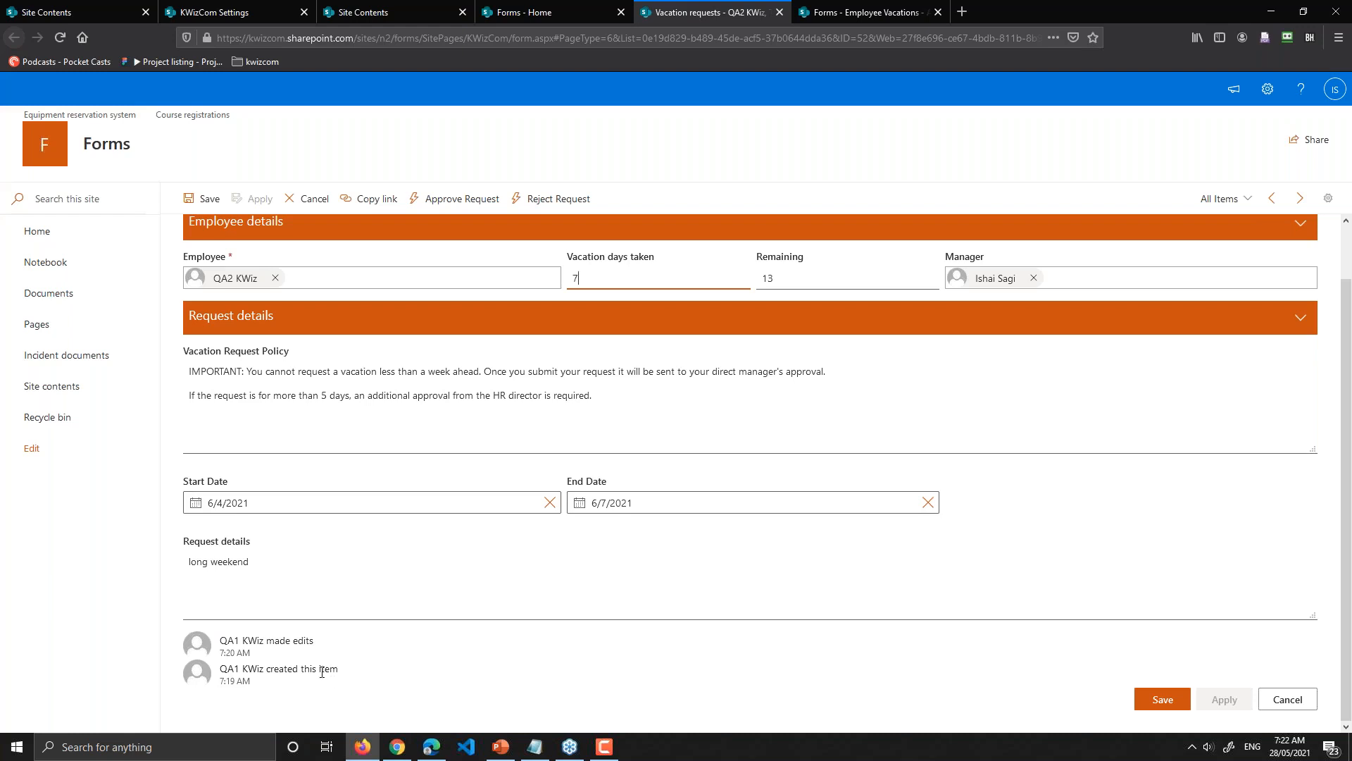
pyautogui.scroll(2, 367, 649)
pyautogui.scroll(-2, 368, 650)
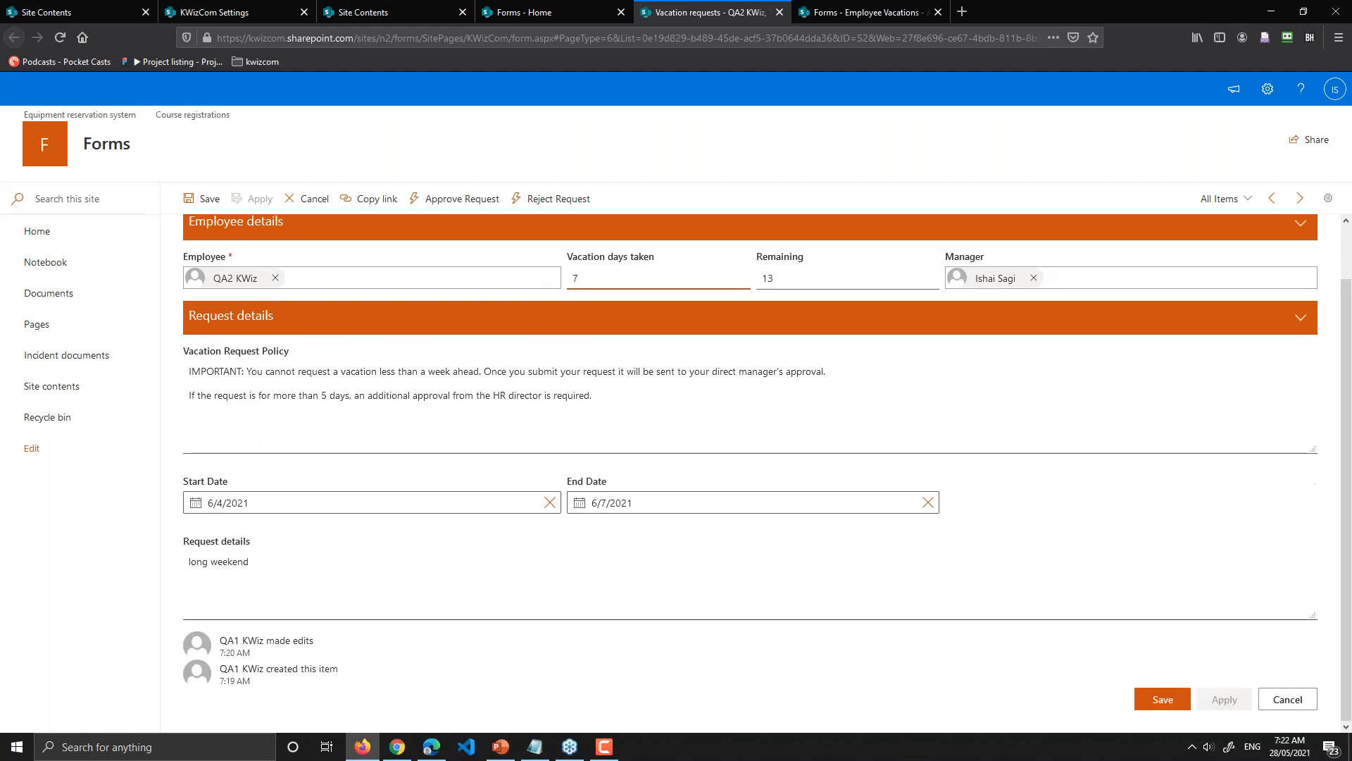
pyautogui.scroll(2, 588, 545)
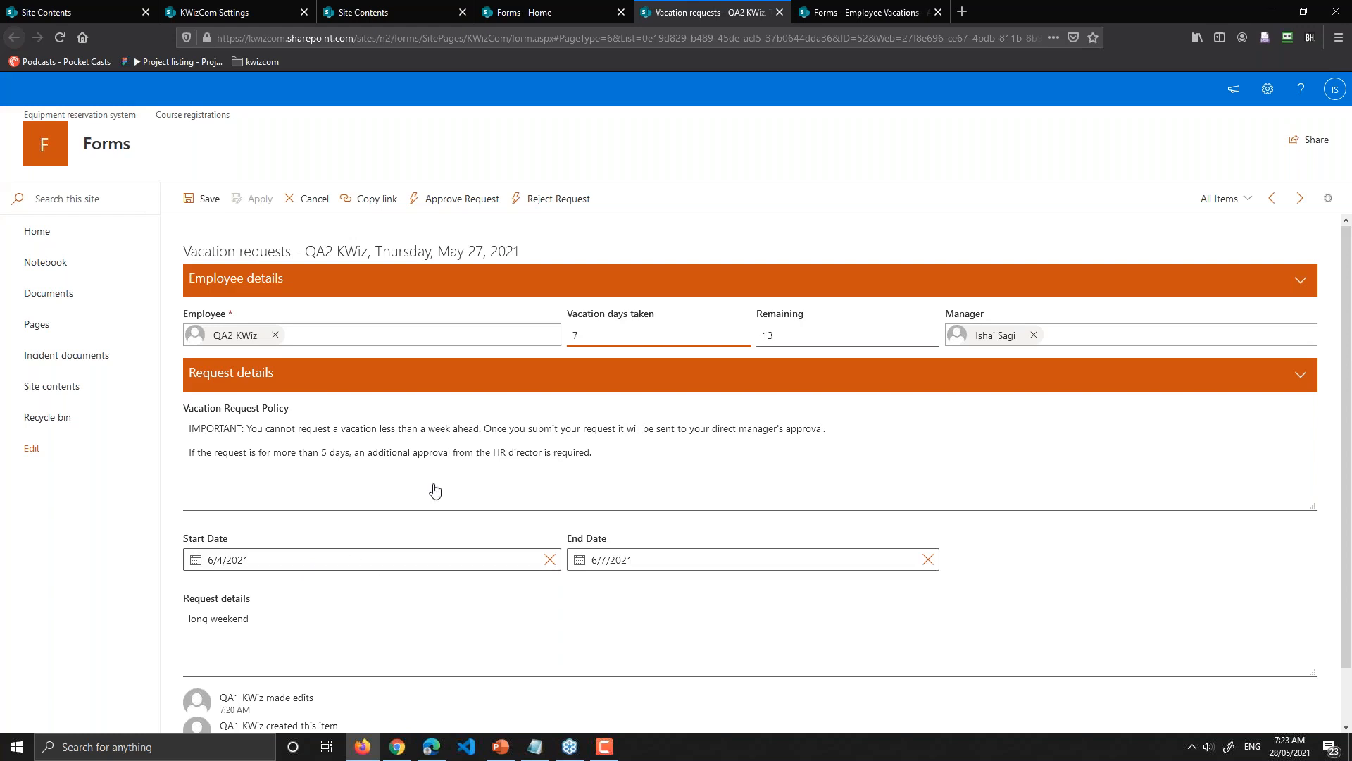
pyautogui.scroll(-2, 957, 535)
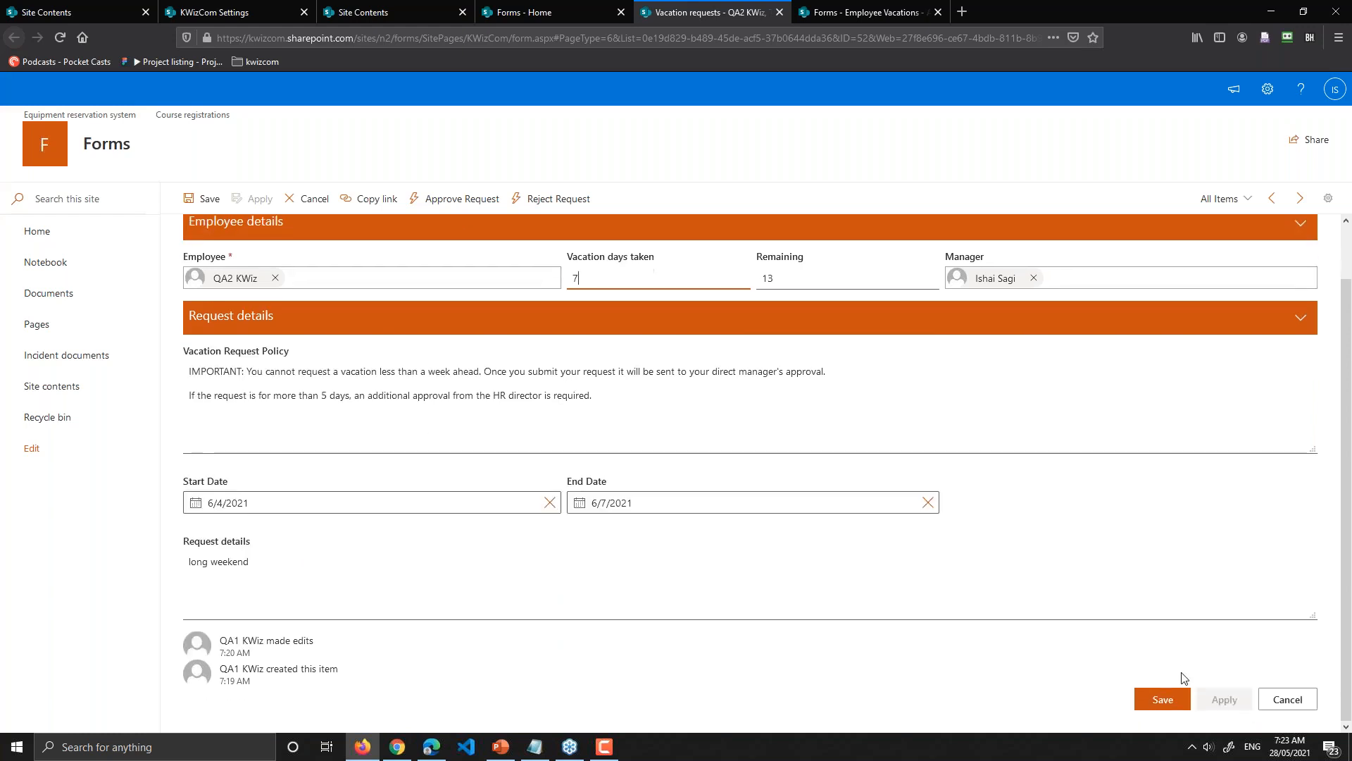
pyautogui.scroll(2, 632, 472)
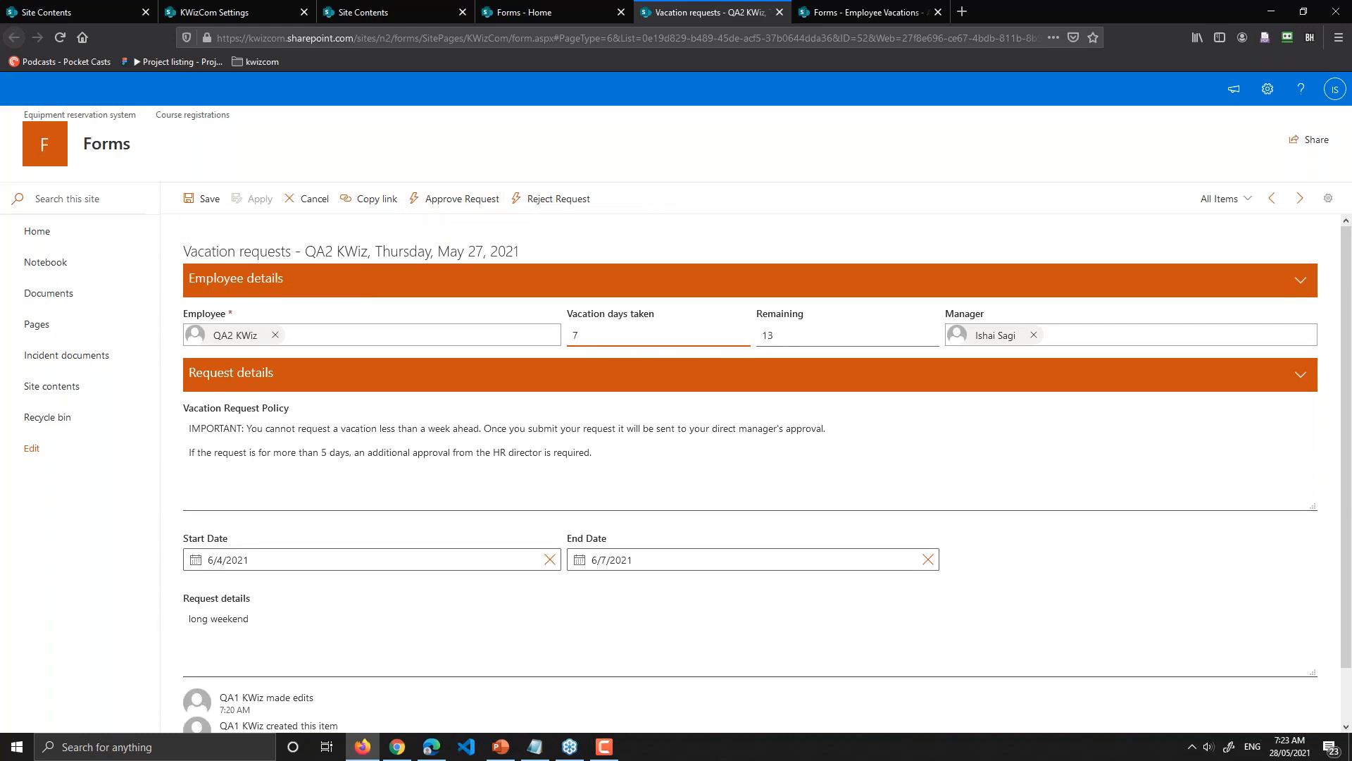
pyautogui.scroll(-2, 383, 604)
pyautogui.scroll(2, 383, 604)
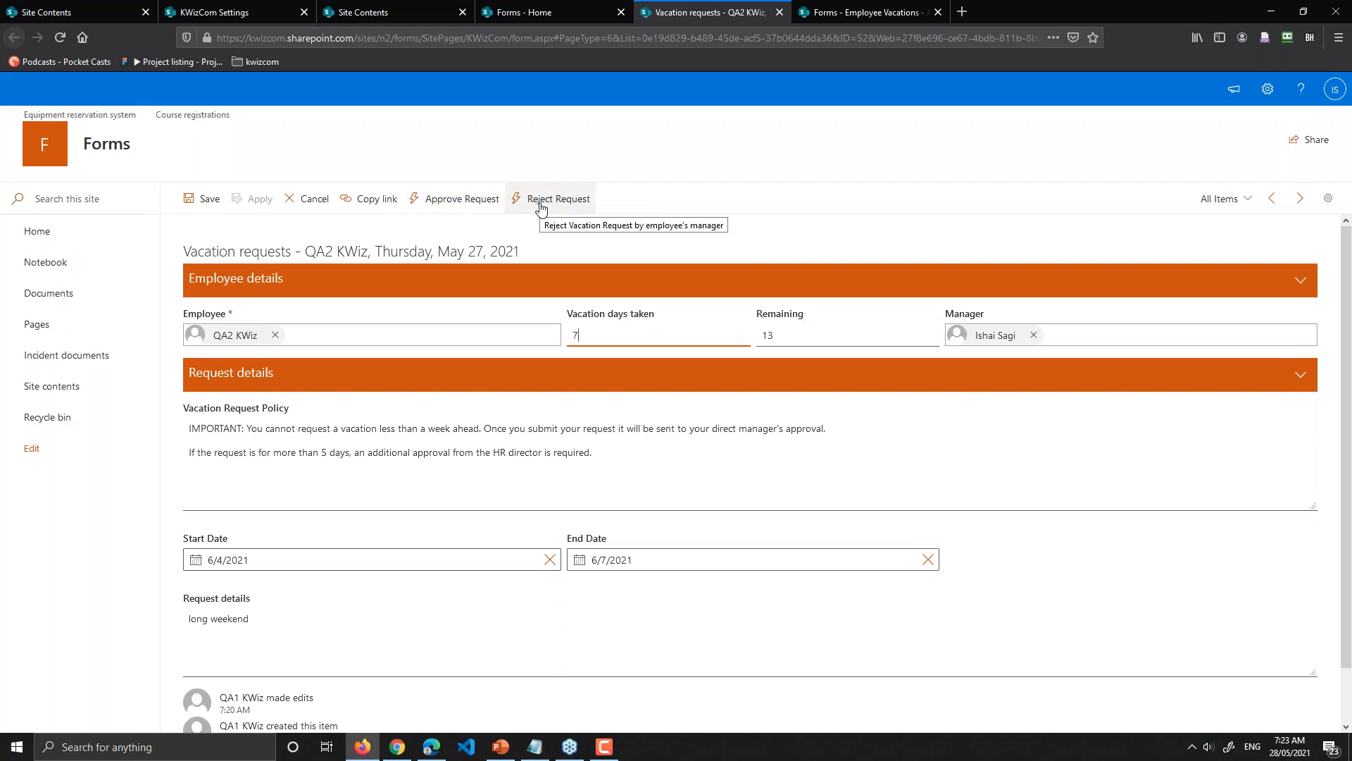
# Step: Approve the pending request, open Outlook in a background tab, and start a new vacation request
pyautogui.click(483, 199)
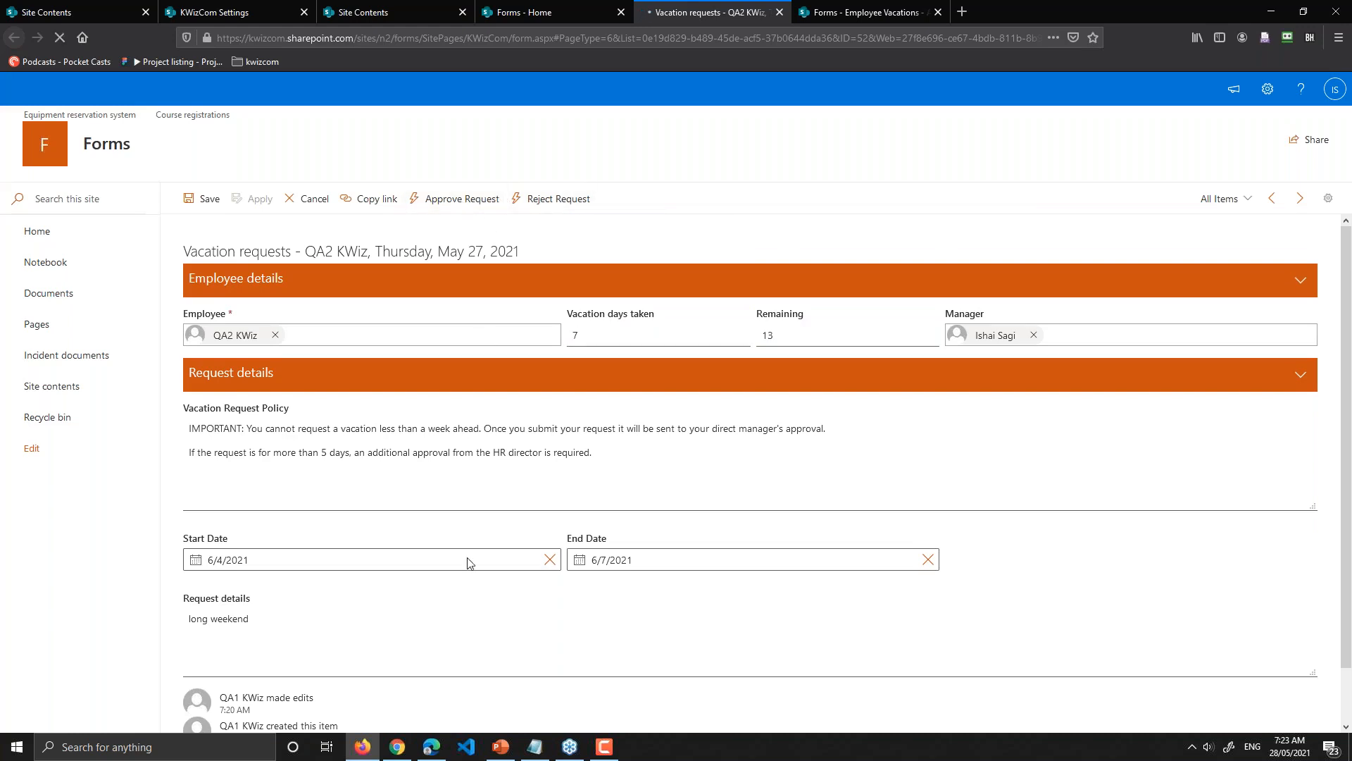
pyautogui.click(396, 746)
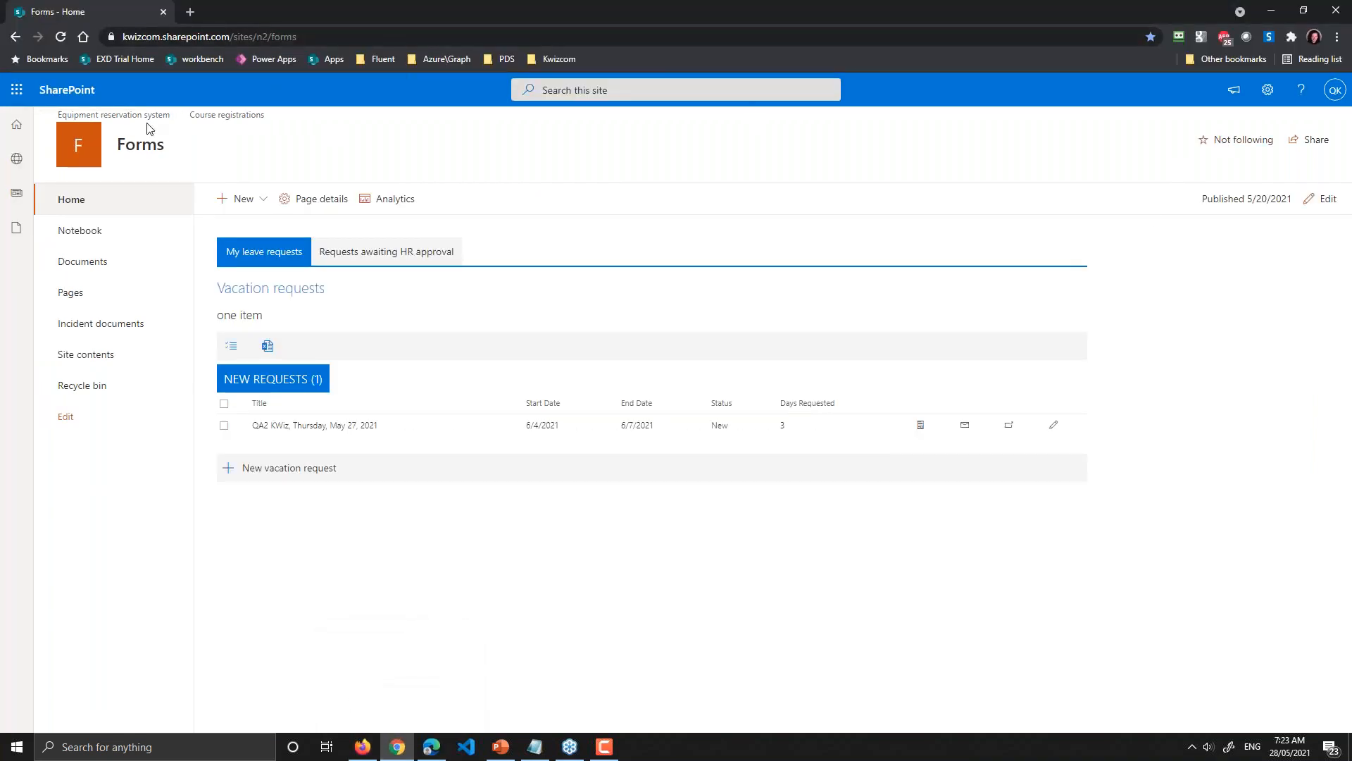
pyautogui.click(17, 89)
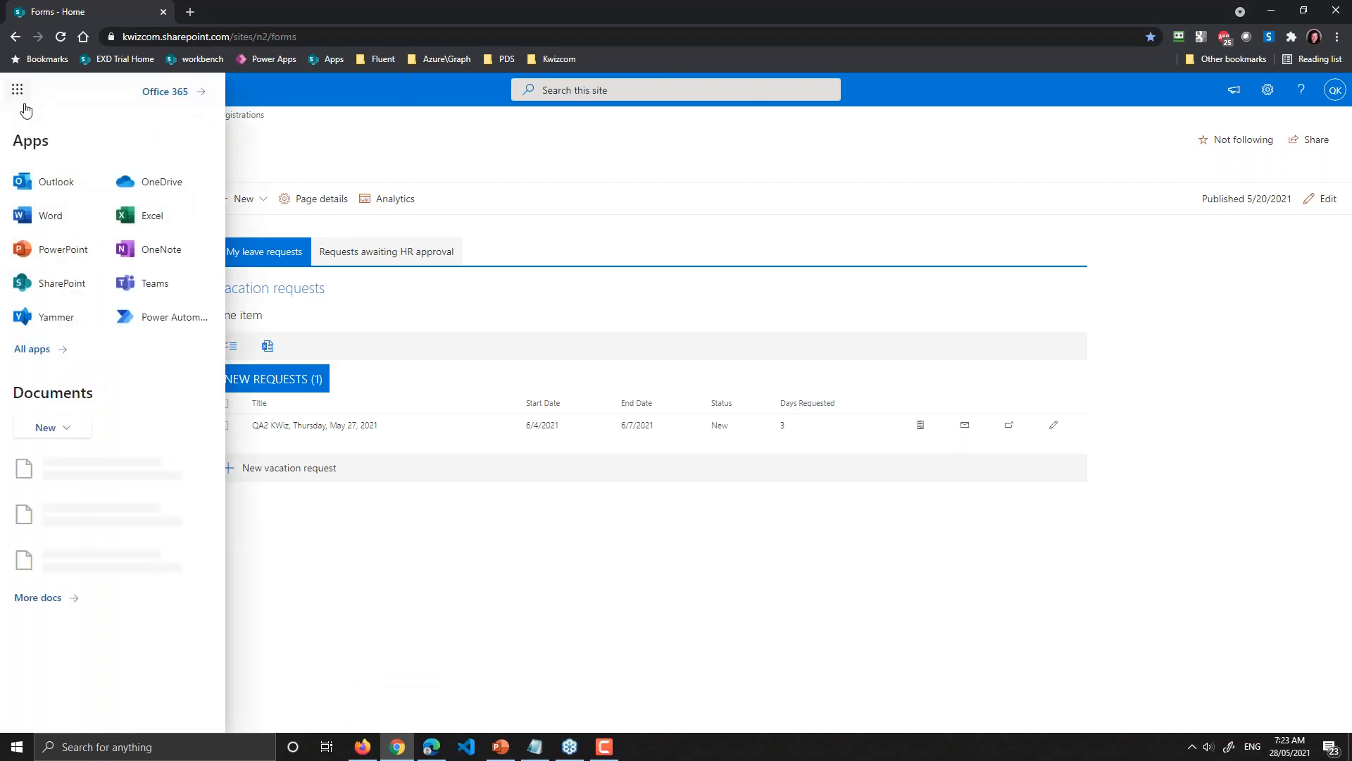
pyautogui.middleClick(54, 182)
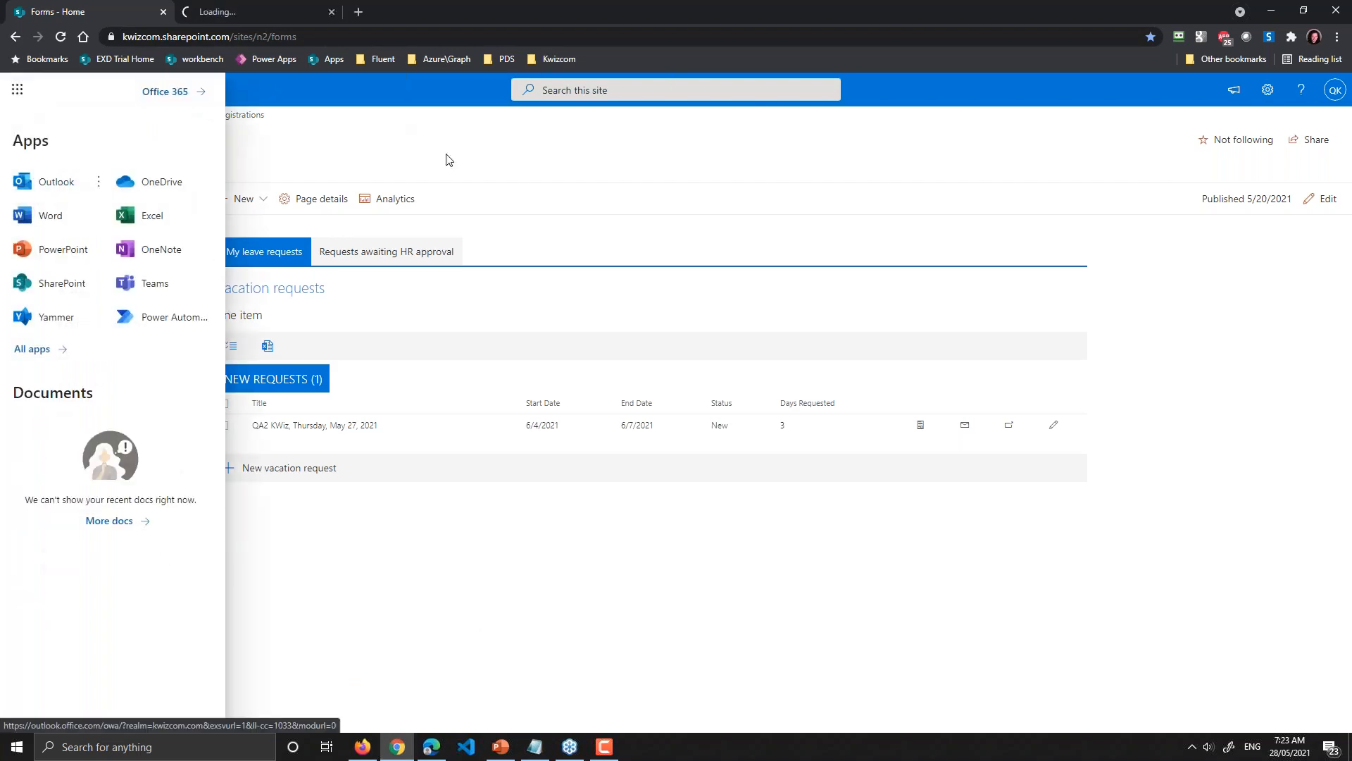
pyautogui.click(519, 181)
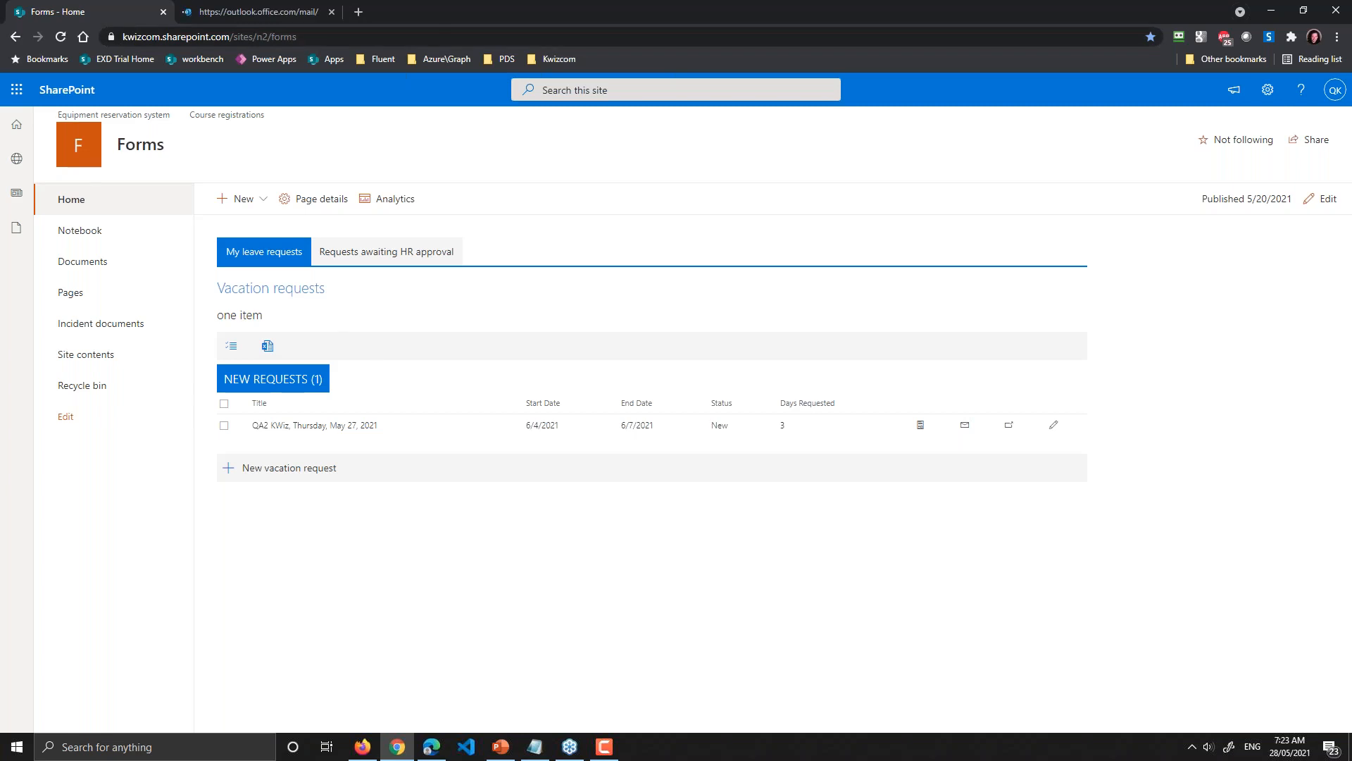
pyautogui.click(302, 465)
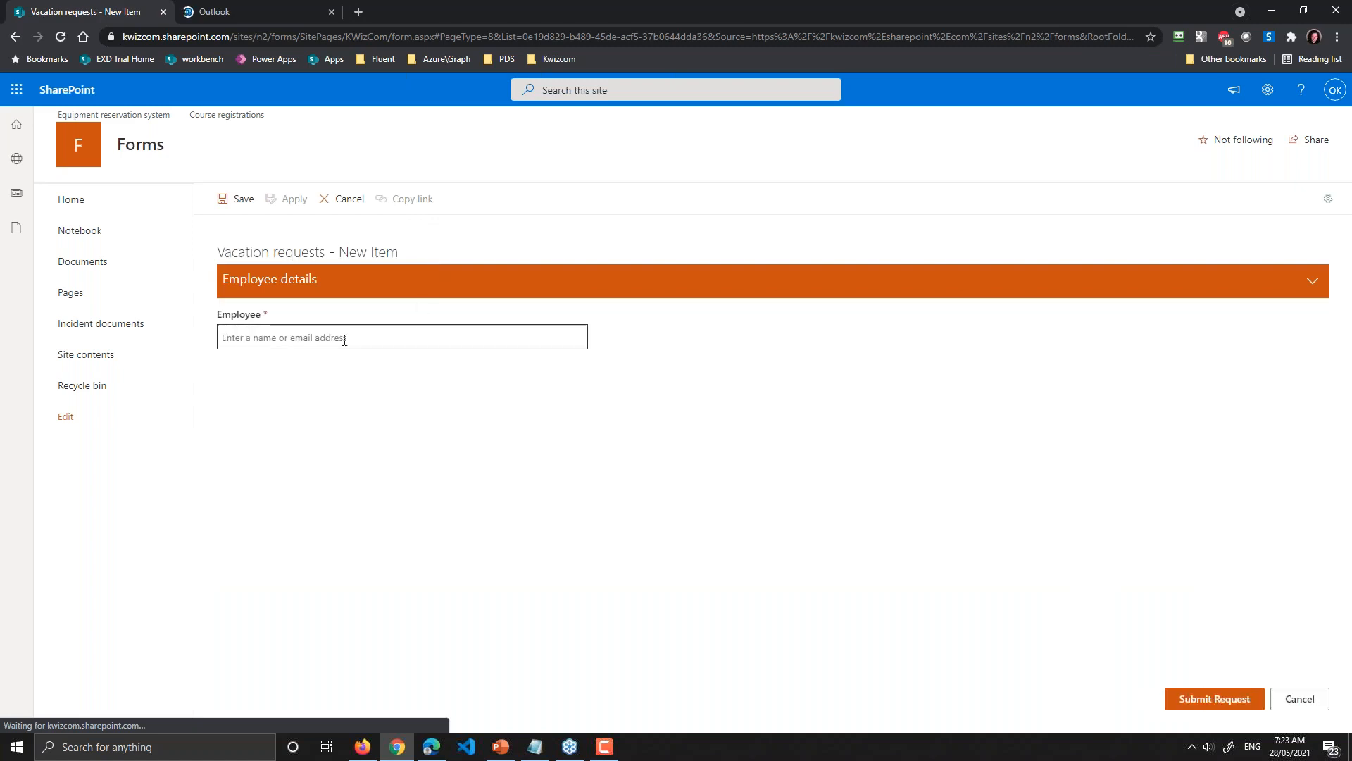
# Step: Set the test employee on the new request, showing 0 days taken and 22 remaining, then switch to Edge
pyautogui.click(345, 340)
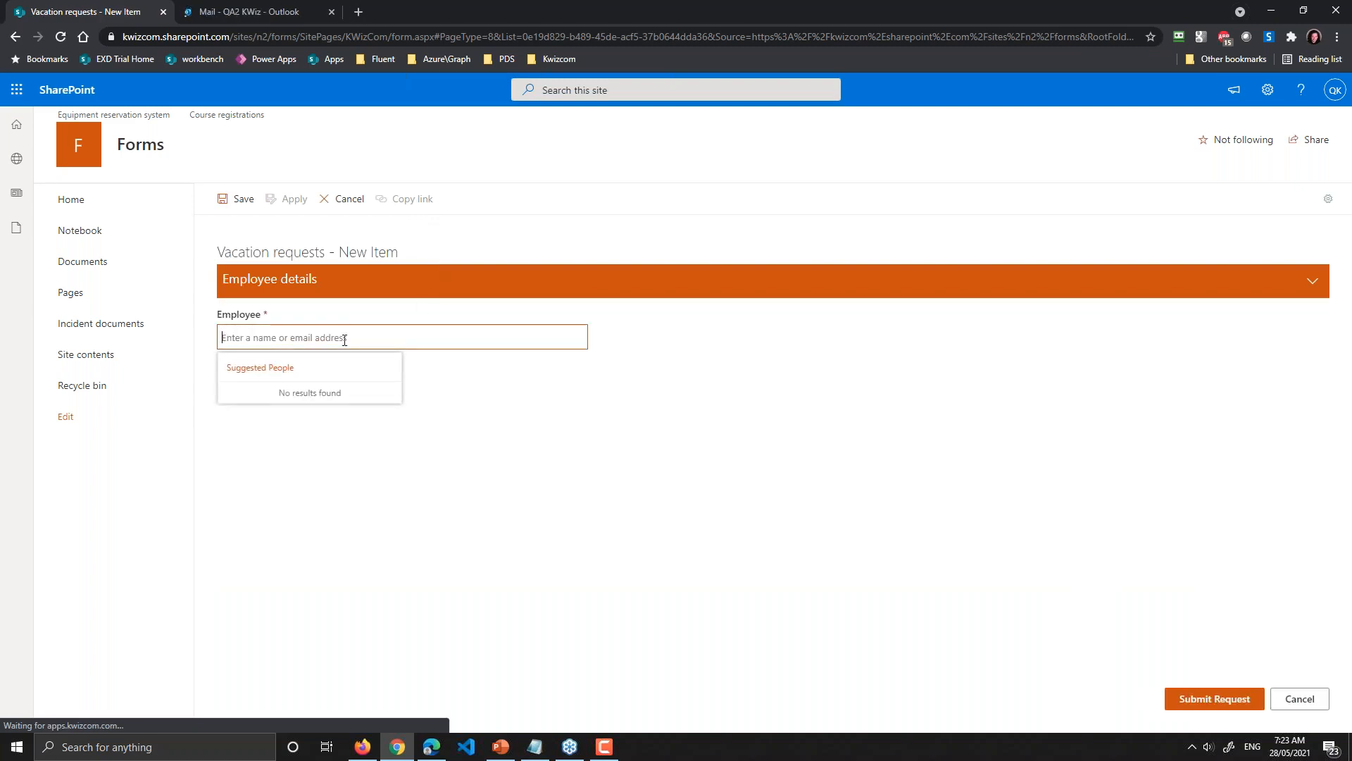
pyautogui.write('qa1')
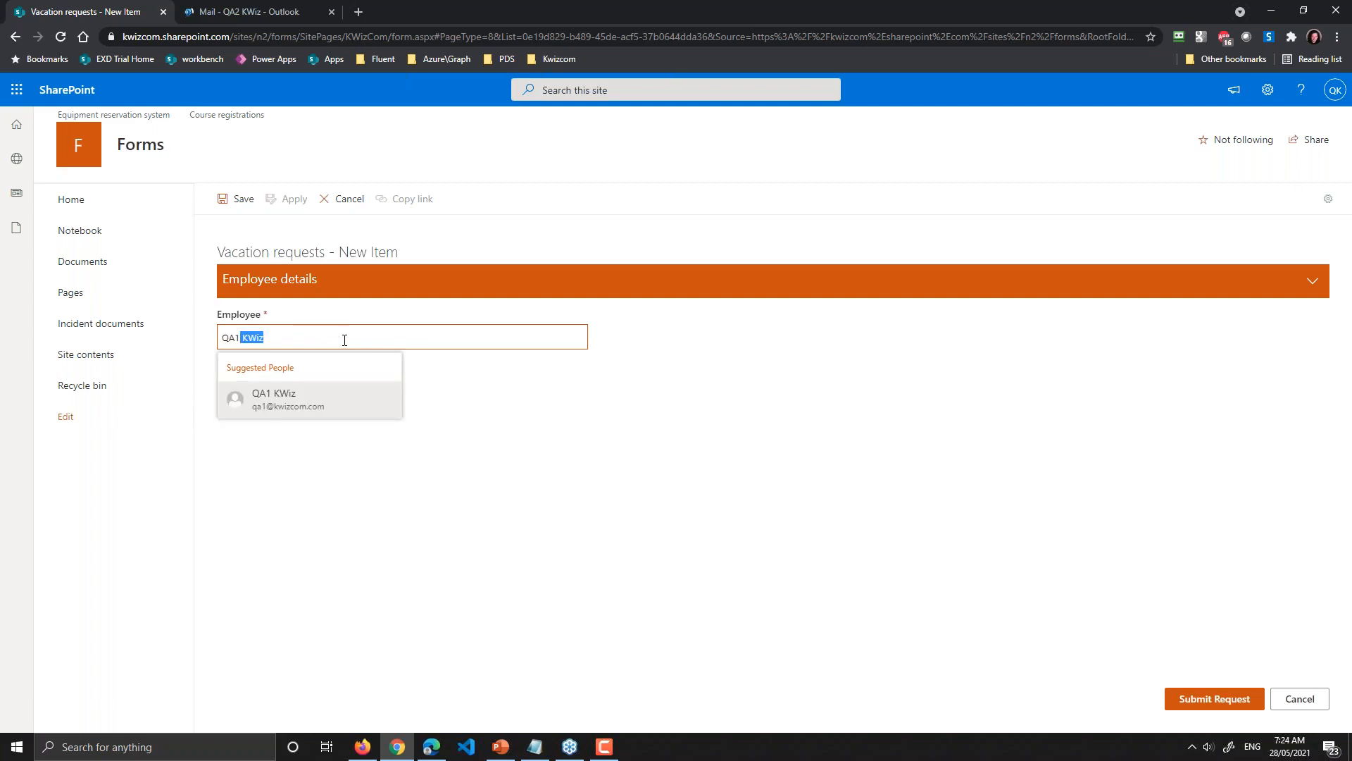
pyautogui.press('Return')
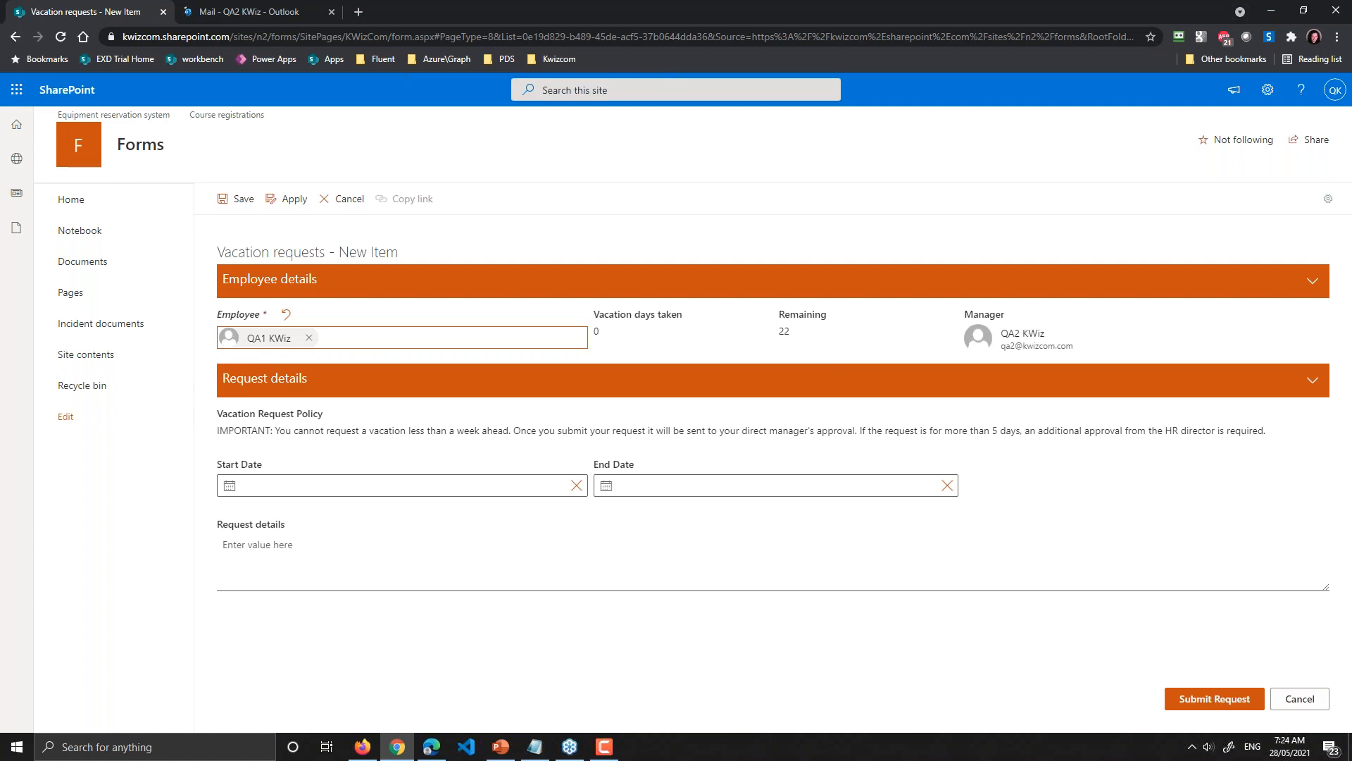
pyautogui.click(431, 746)
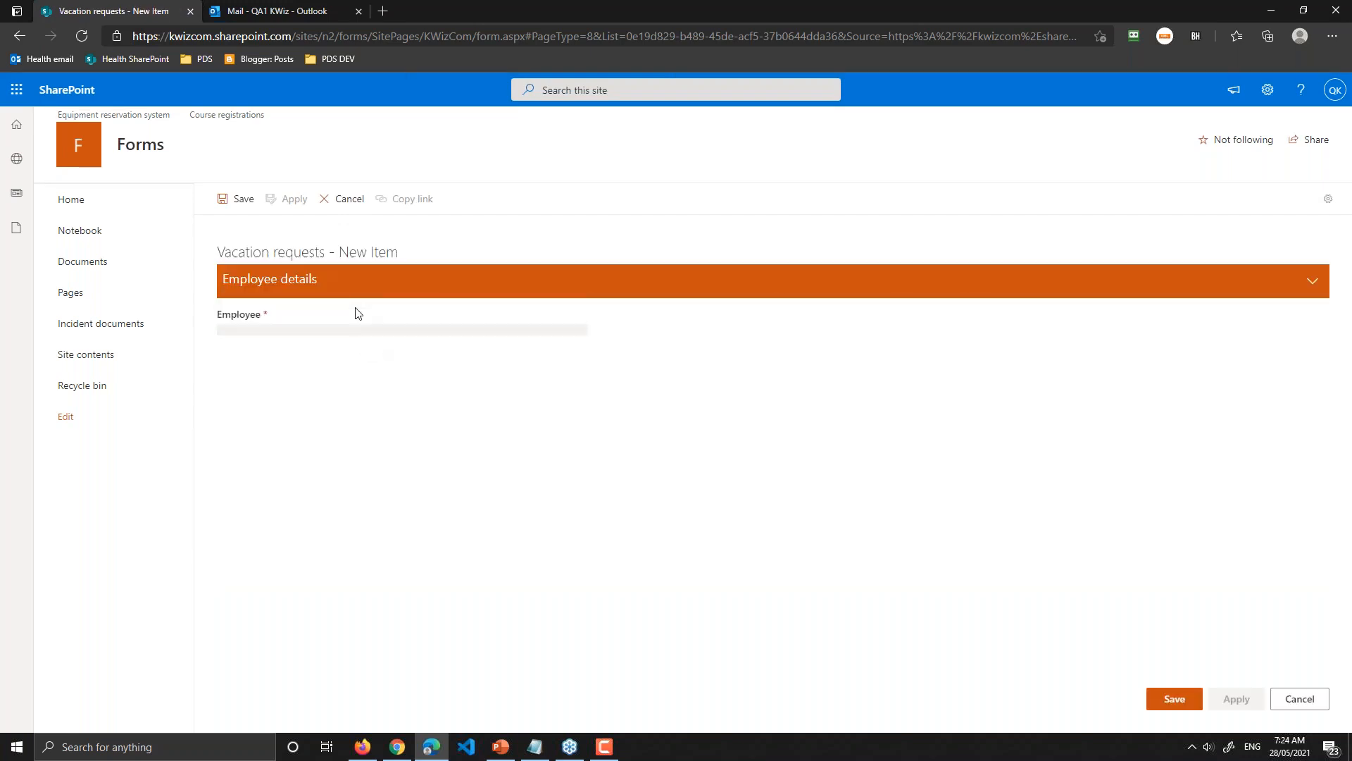
# Step: Select the requesting employee from the people-picker suggestions
pyautogui.click(332, 338)
pyautogui.write('qa1')
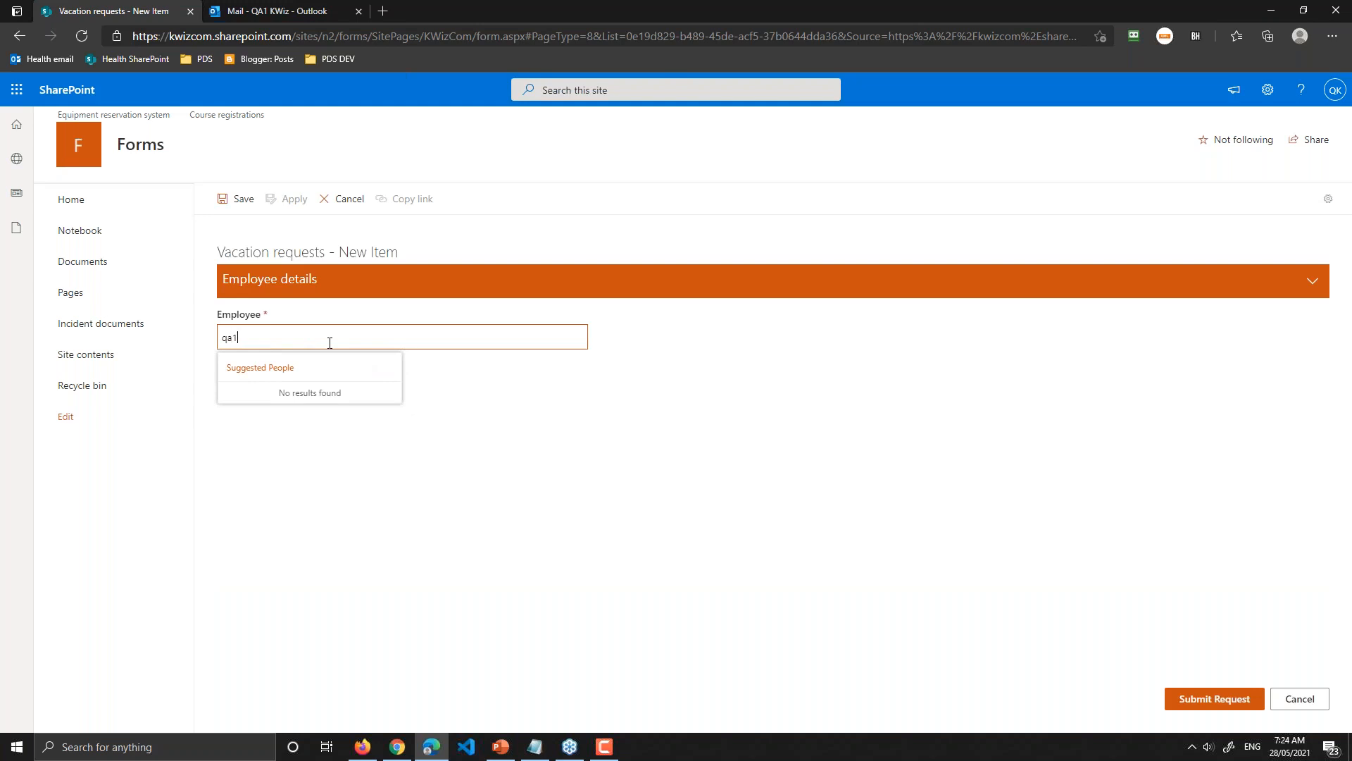
pyautogui.click(322, 399)
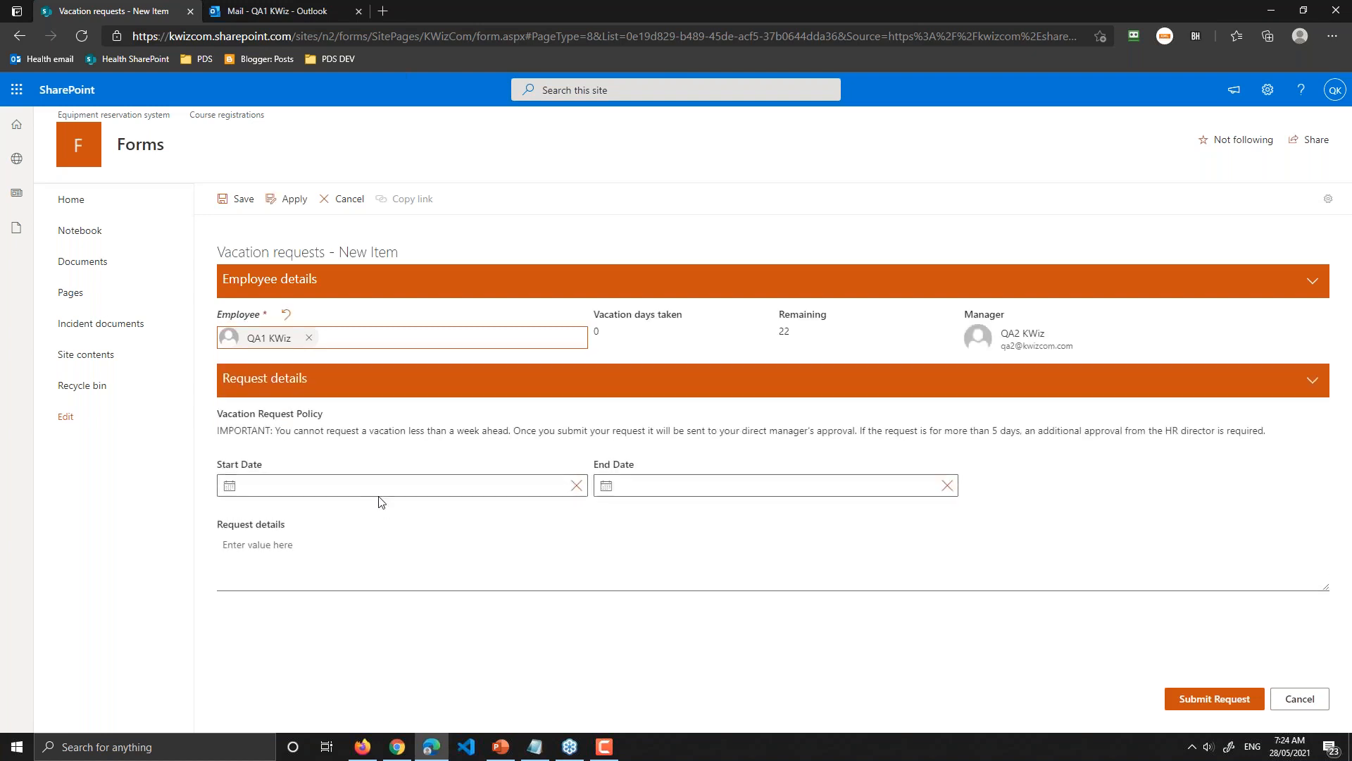
# Step: Set the vacation dates to 6/4/2021 through 6/16/2021 and submit the request
pyautogui.click(364, 493)
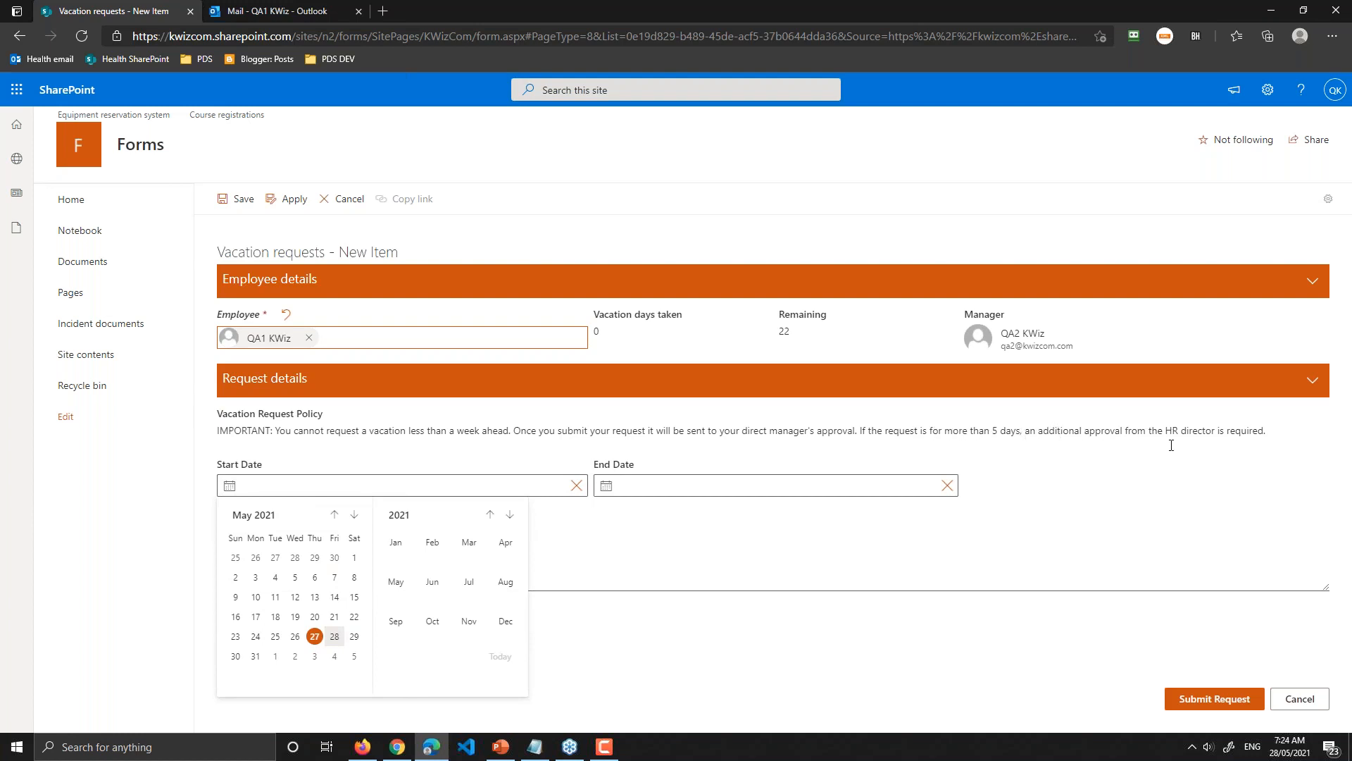
pyautogui.click(335, 657)
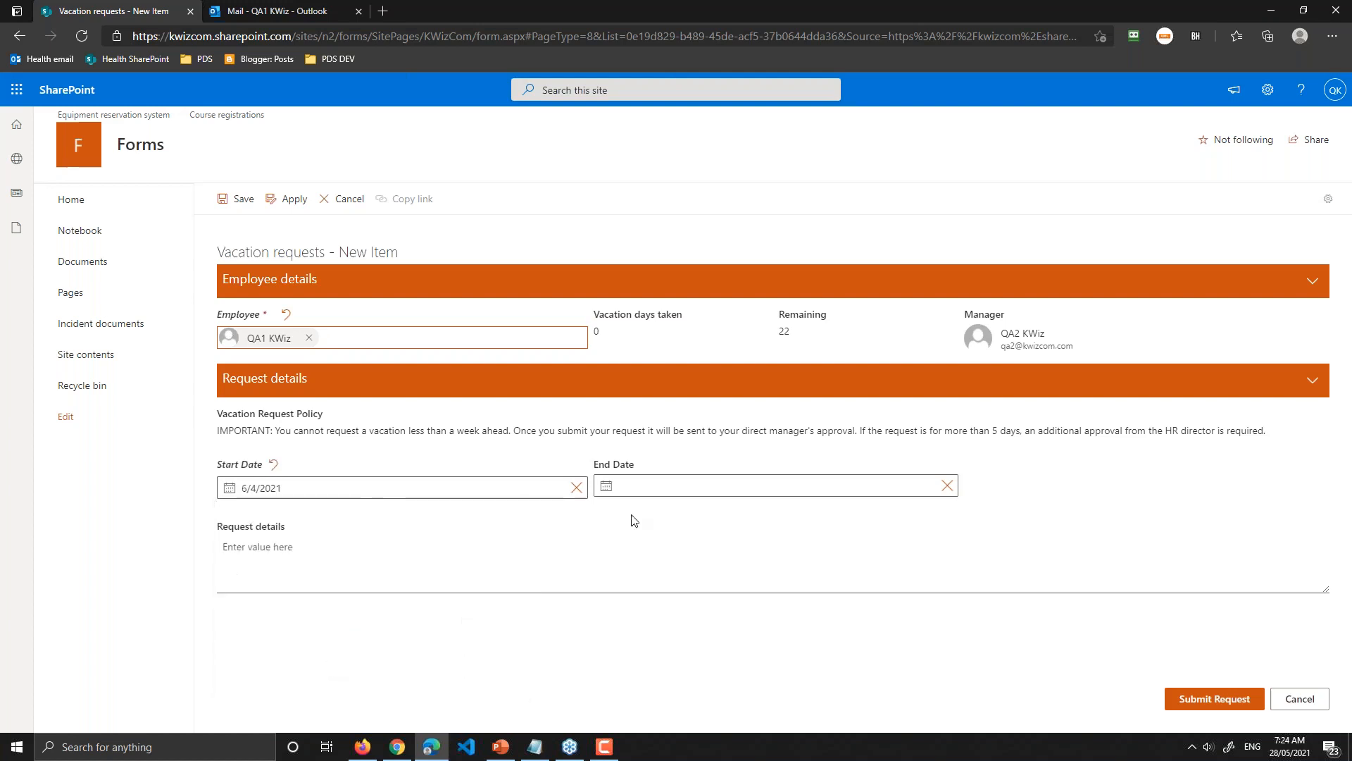
pyautogui.click(753, 484)
pyautogui.click(732, 514)
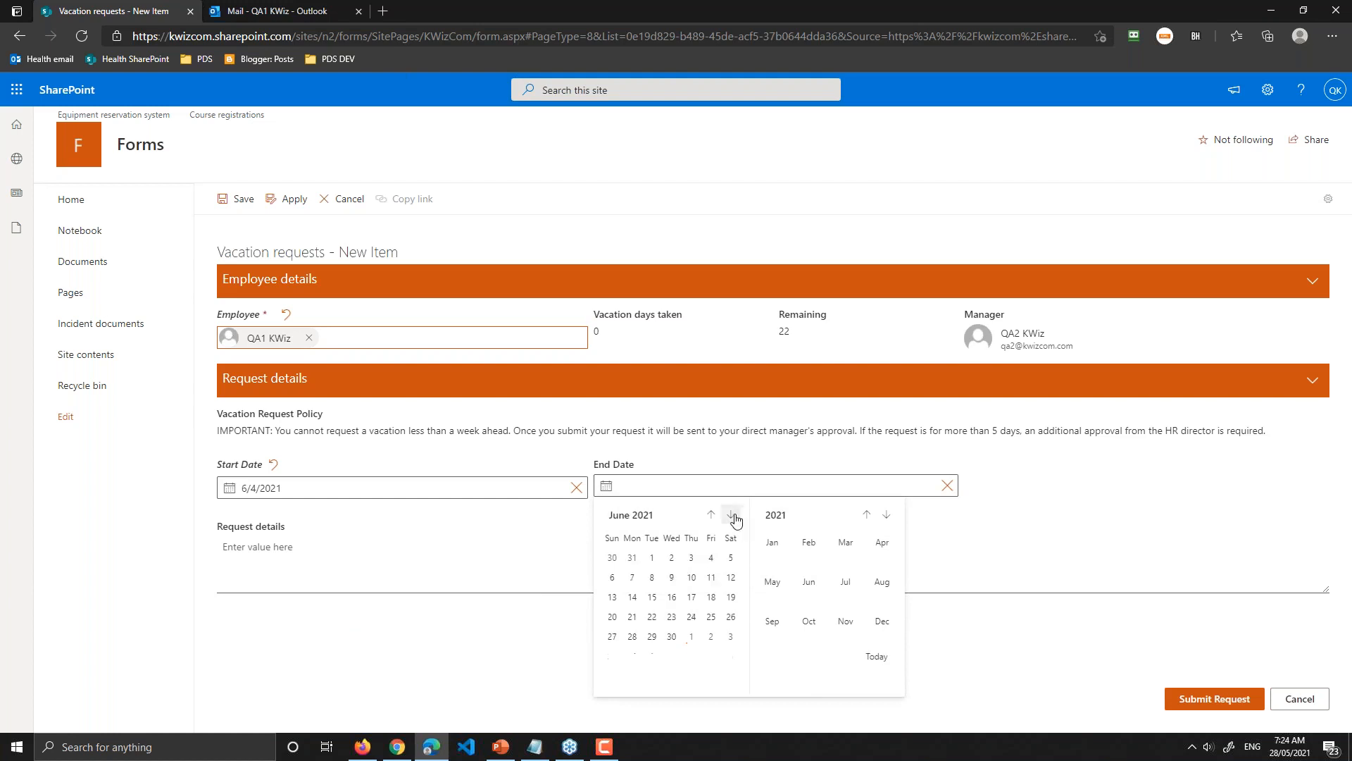
pyautogui.click(673, 597)
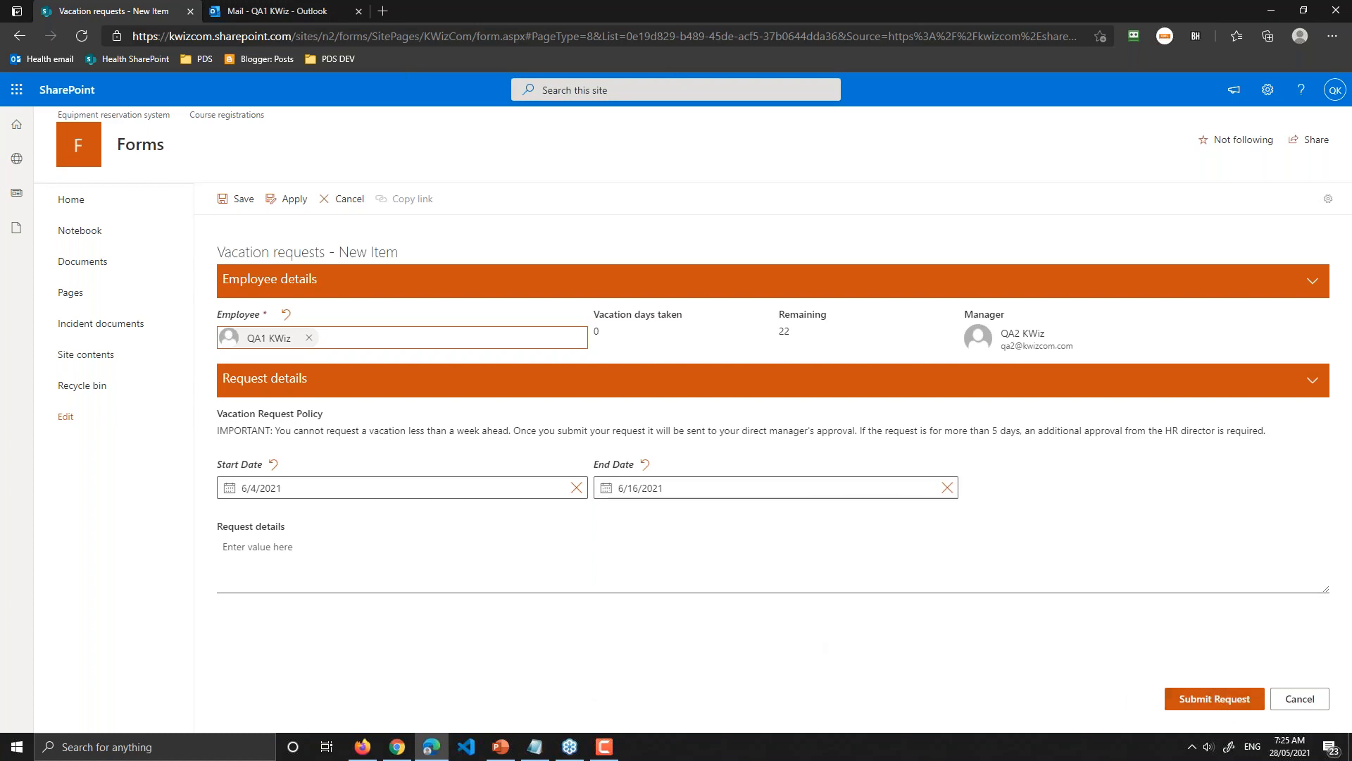
pyautogui.click(1214, 698)
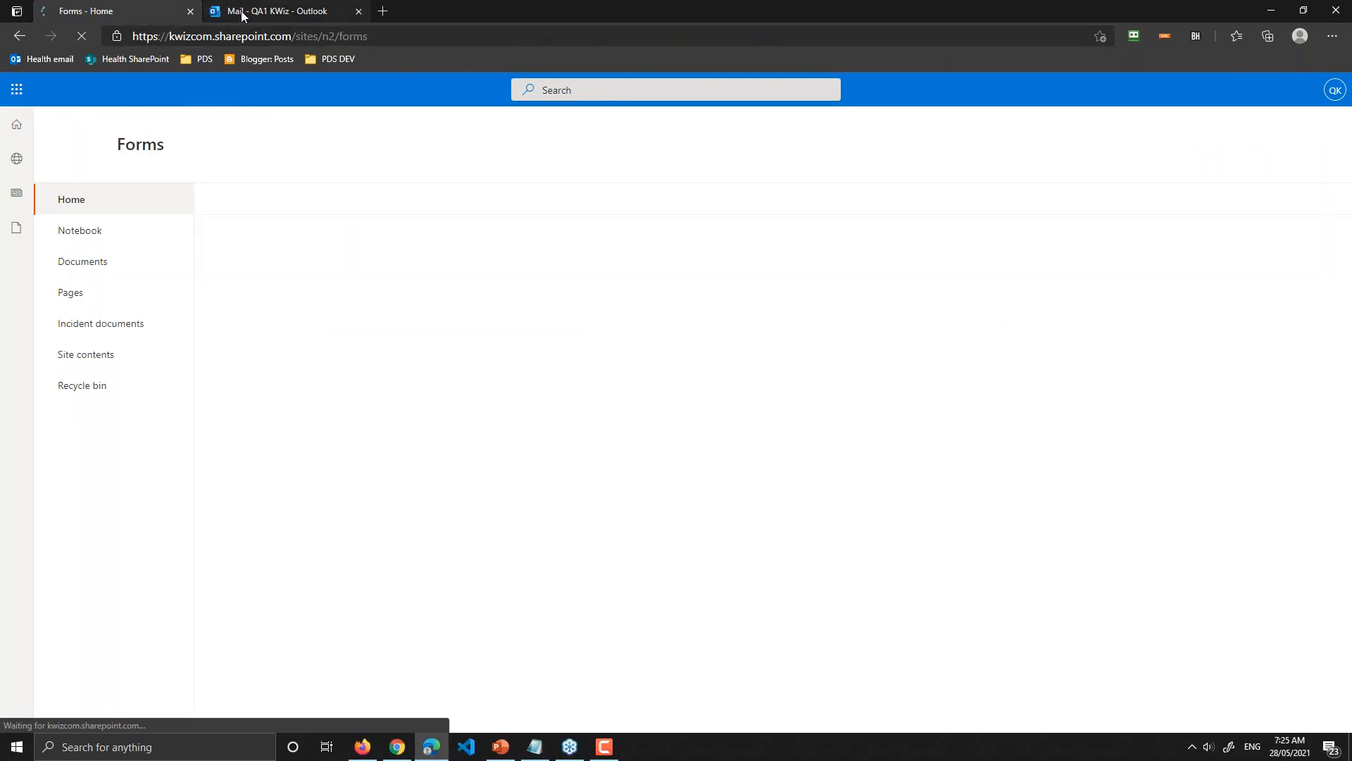
# Step: Leave the unsaved new-request form for the site home page, then bring up the manager's Outlook inbox
pyautogui.click(1275, 10)
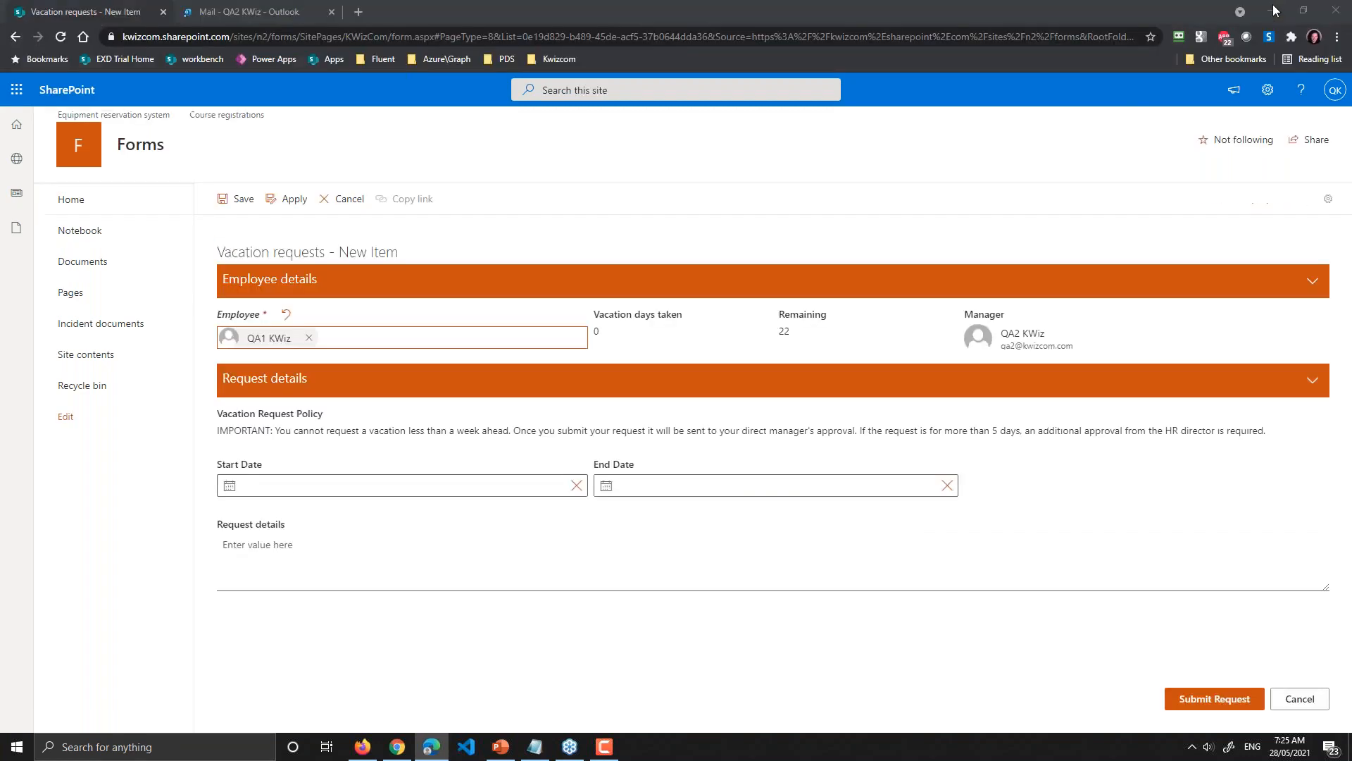
pyautogui.click(95, 208)
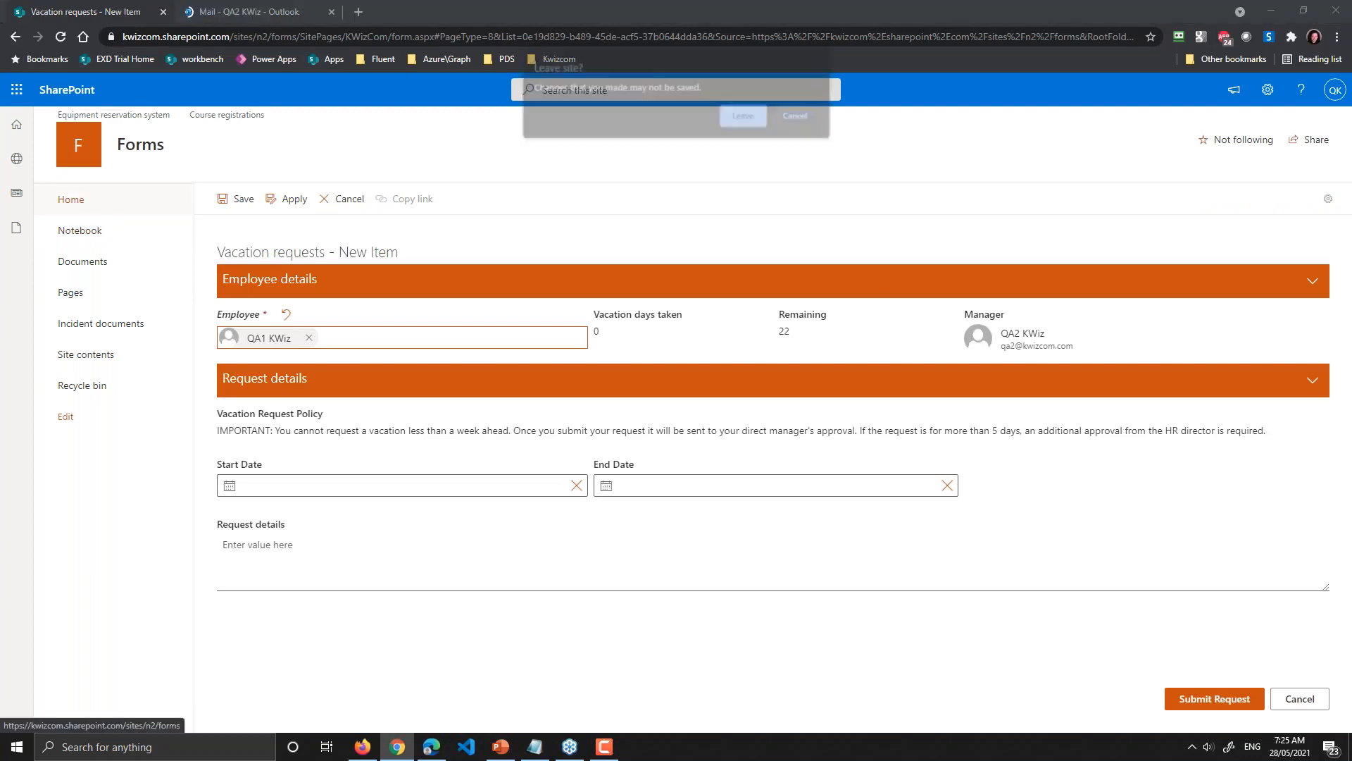
pyautogui.click(744, 116)
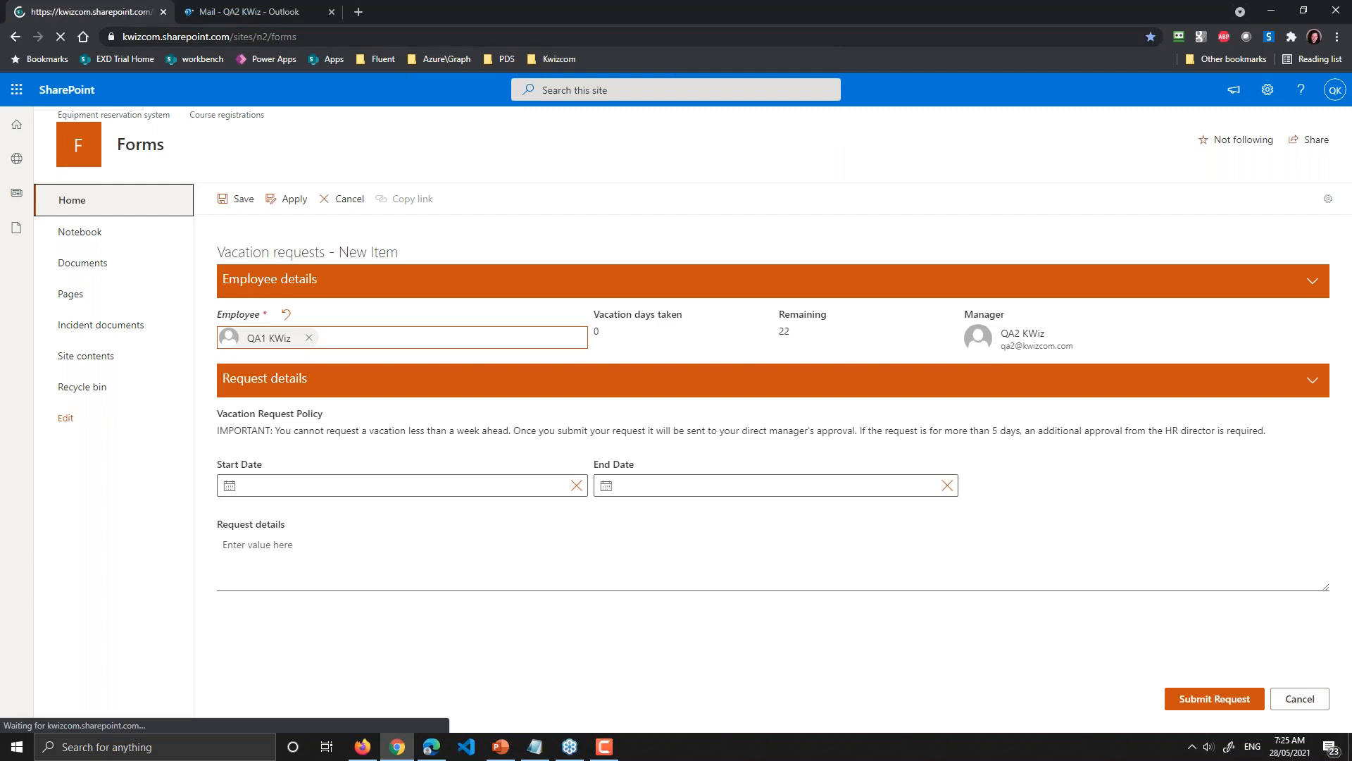
pyautogui.click(270, 13)
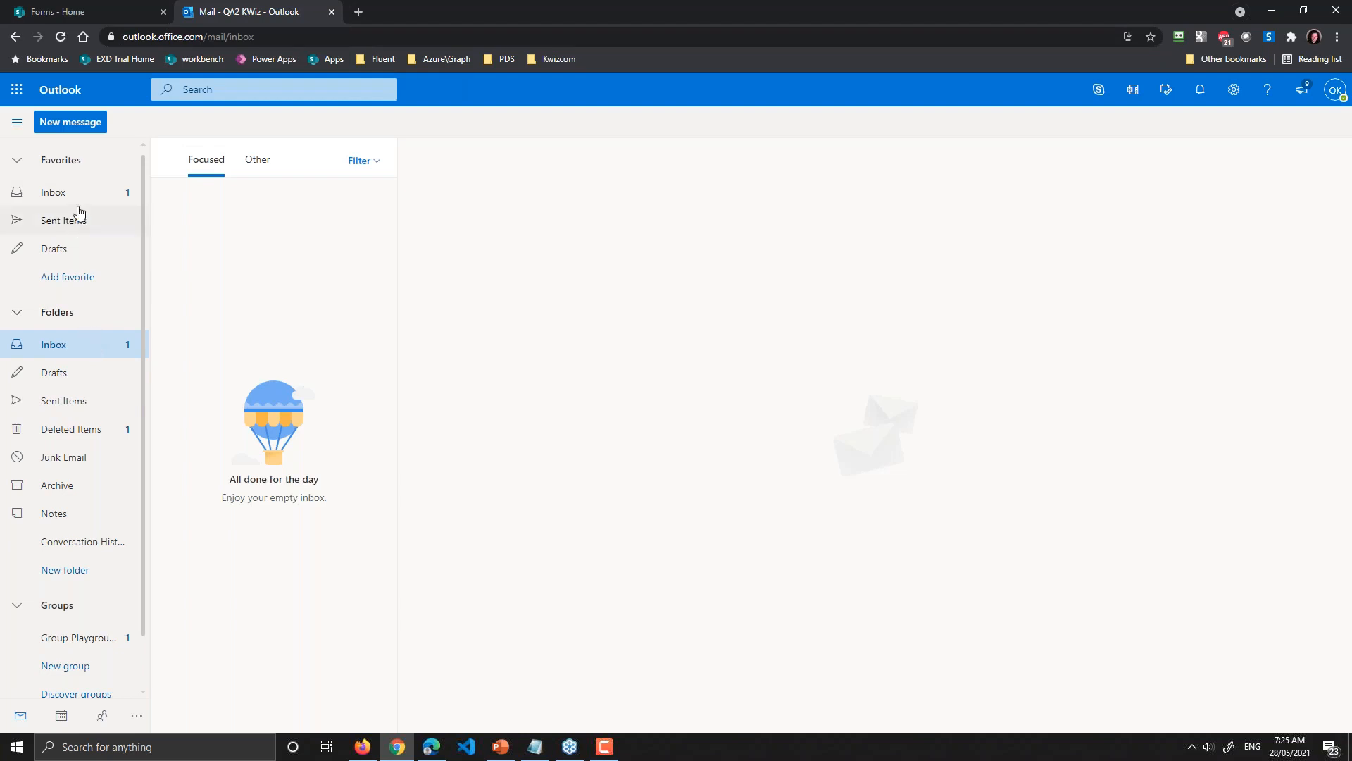
# Step: Open the 'New vacation request submitted for your approval' email under Other and follow its request link
pyautogui.click(76, 193)
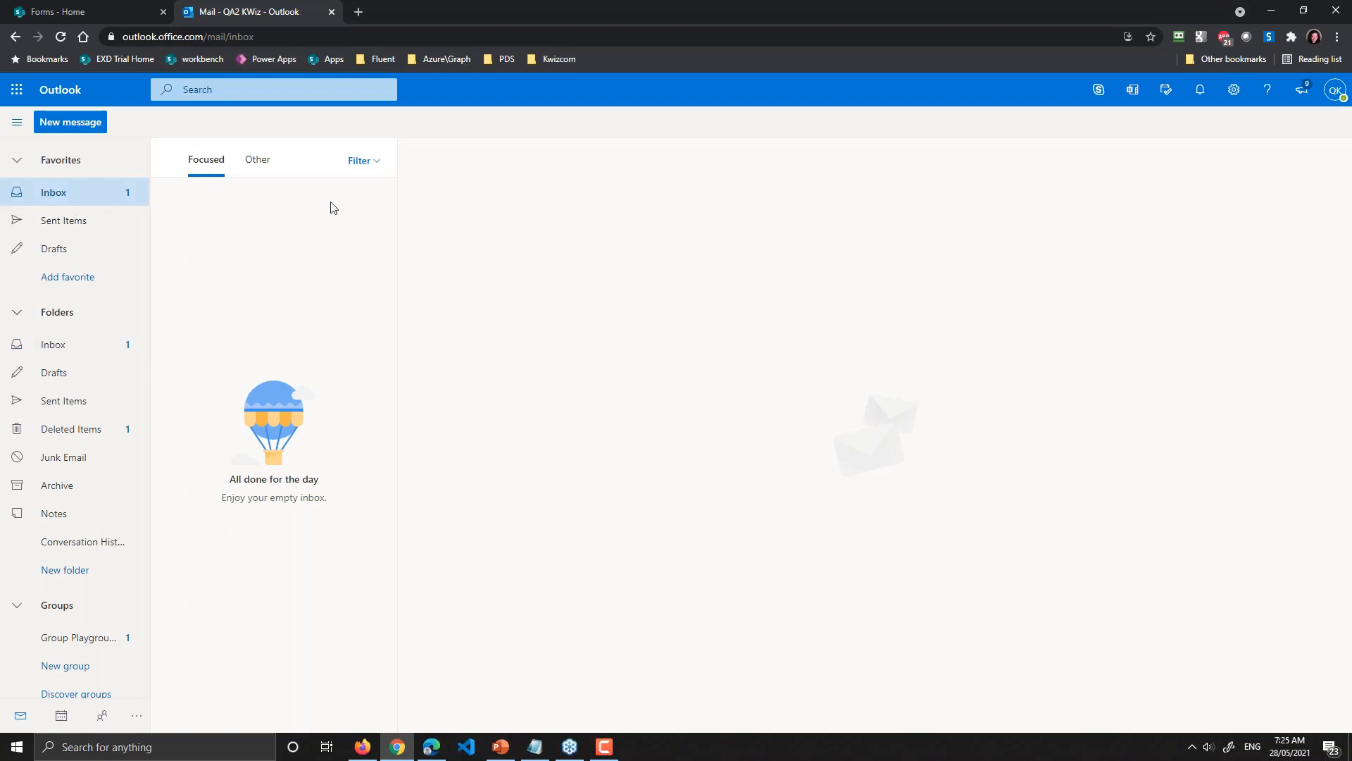
pyautogui.click(254, 169)
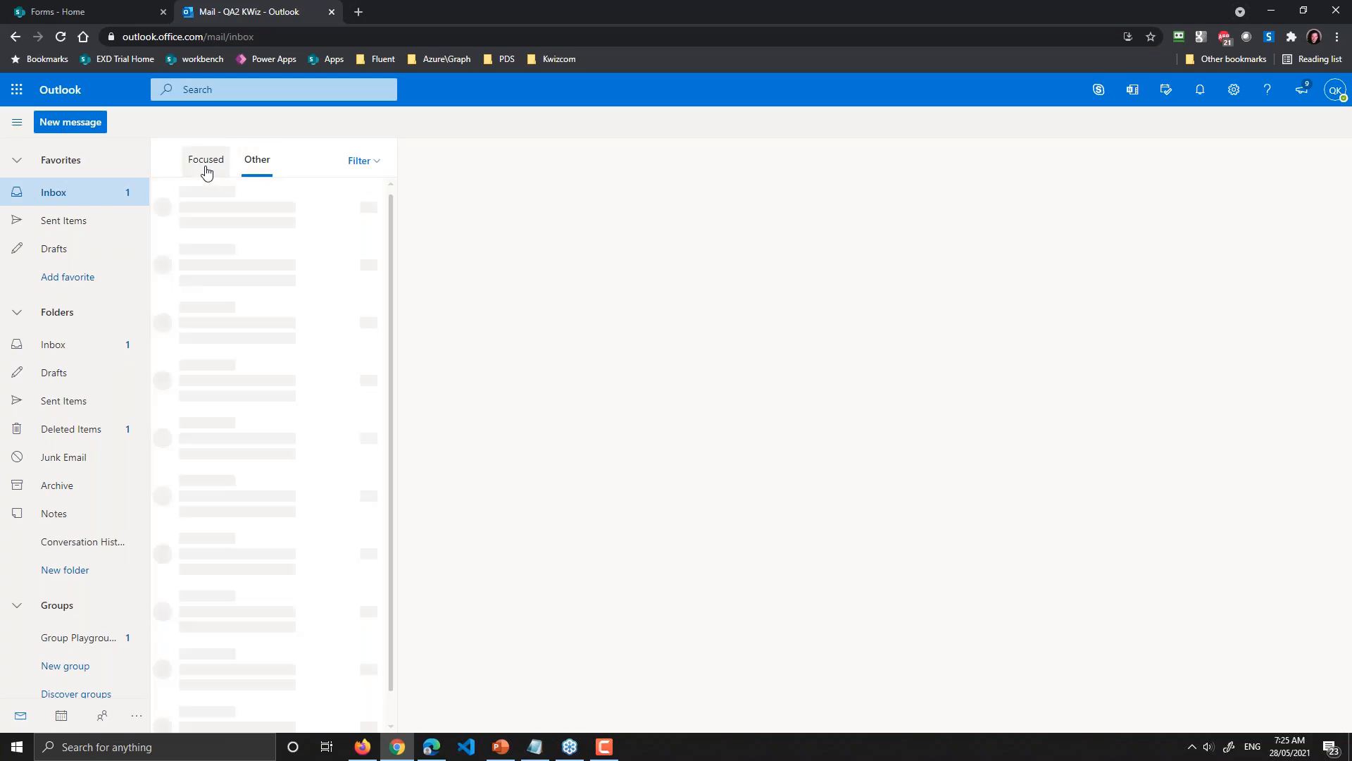
pyautogui.click(246, 225)
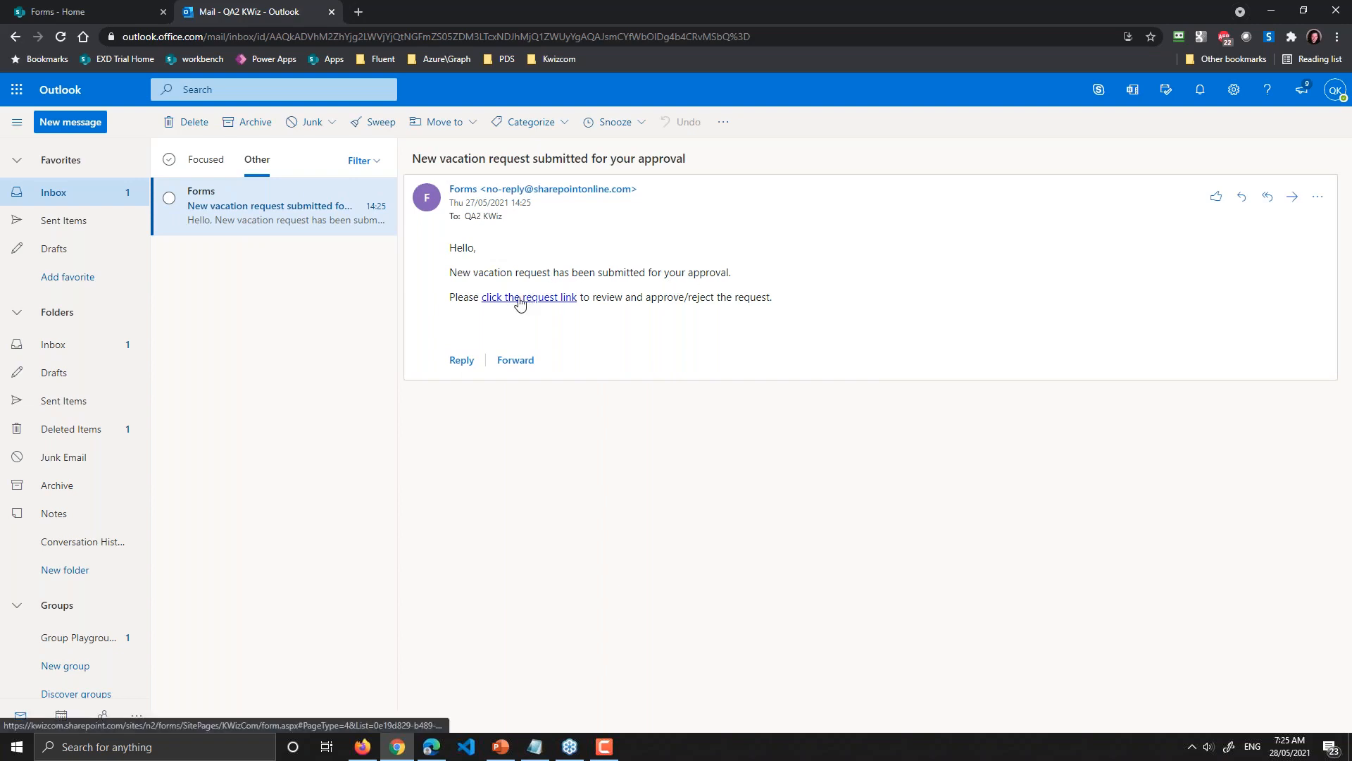
pyautogui.click(545, 310)
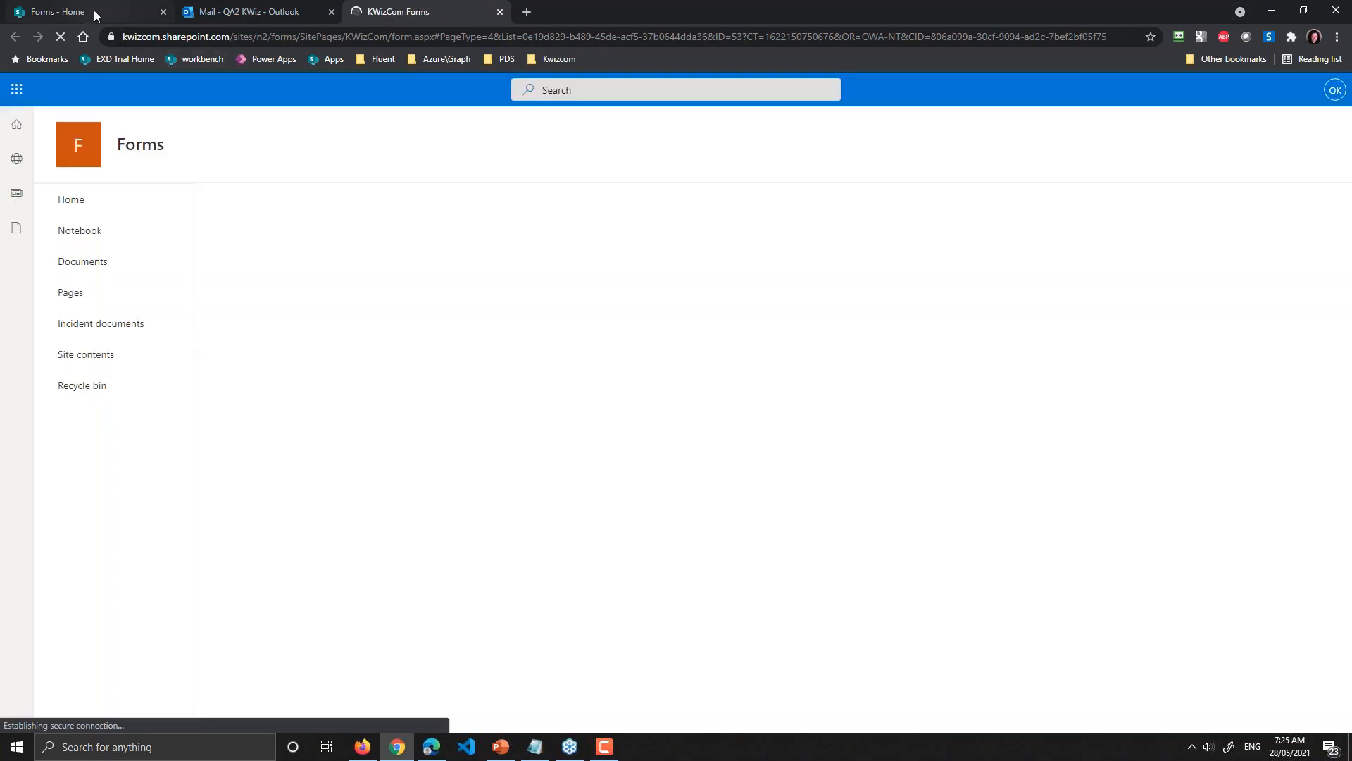
# Step: Approve the 12-day 6/4/2021–6/16/2021 vacation request from its KWizCom Forms tab
pyautogui.click(95, 10)
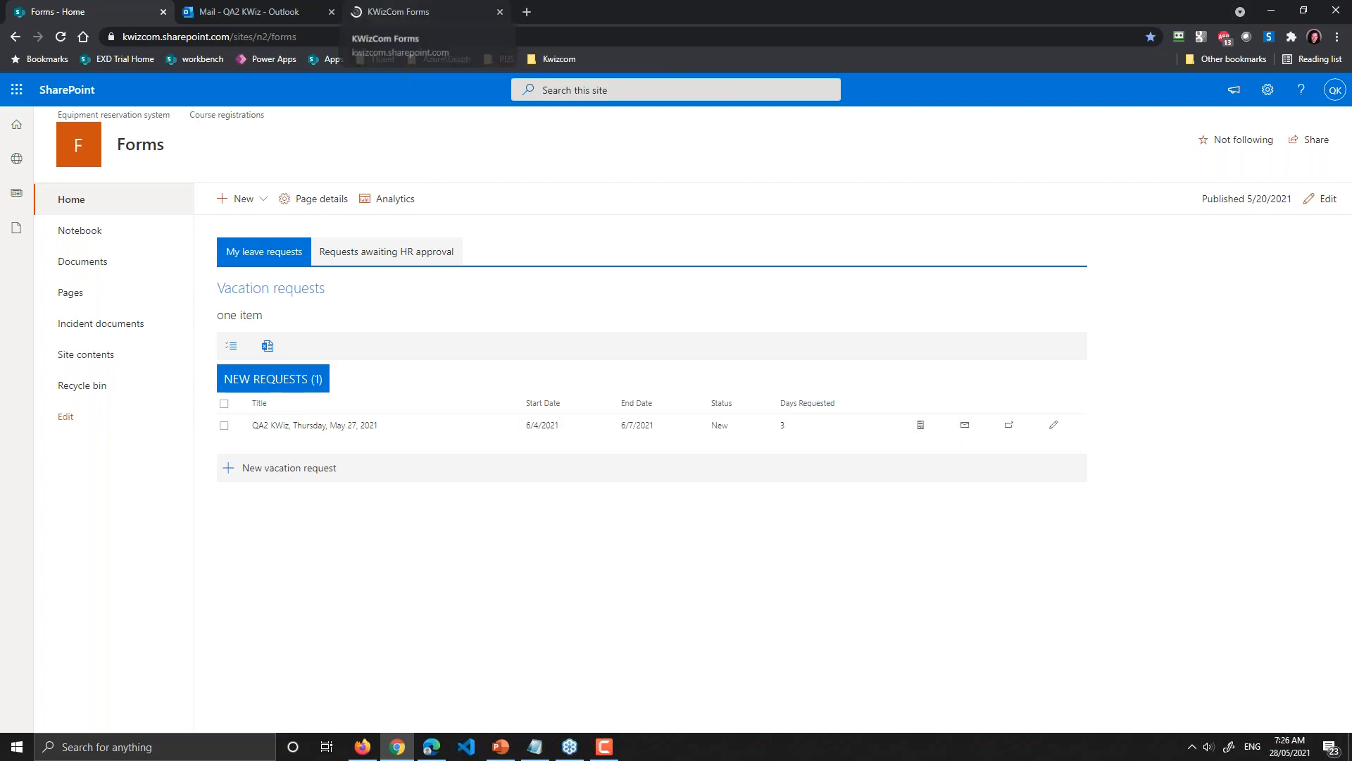
pyautogui.click(424, 12)
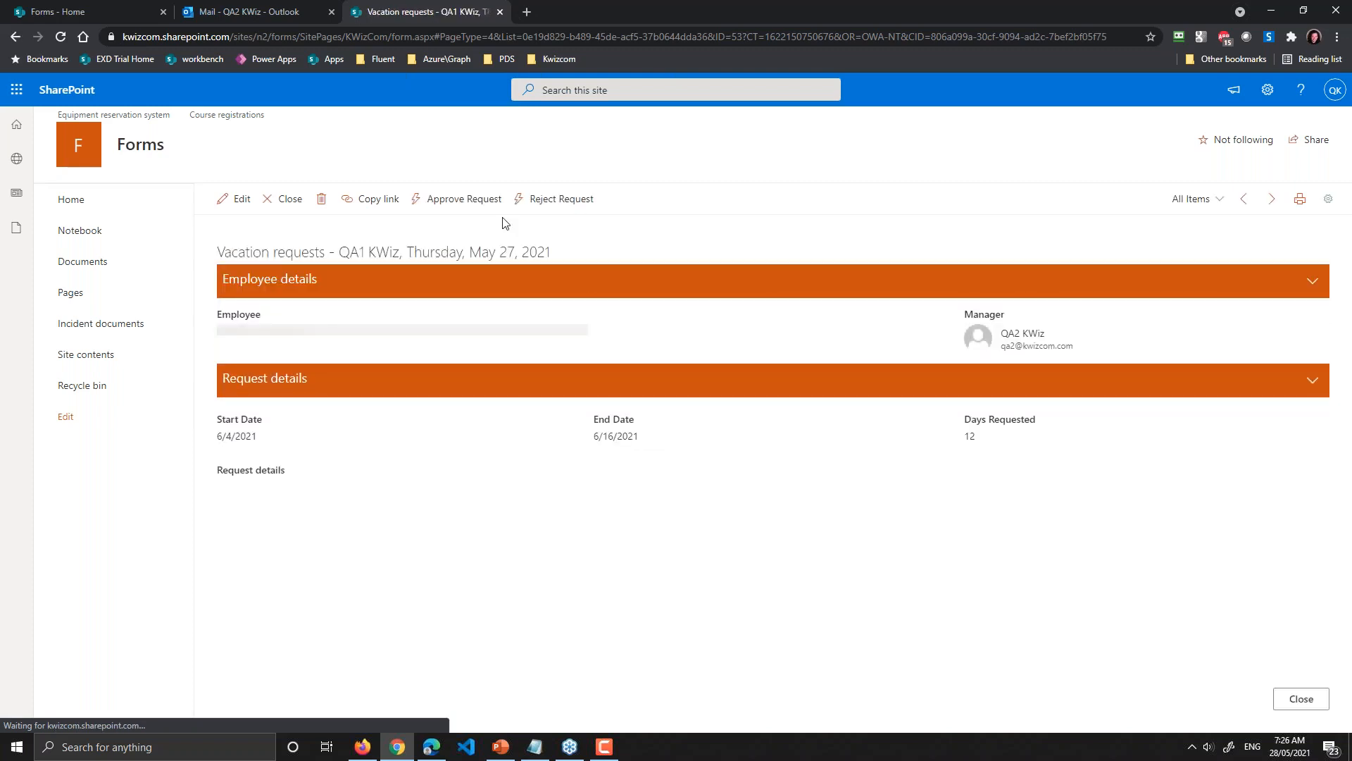
pyautogui.click(469, 201)
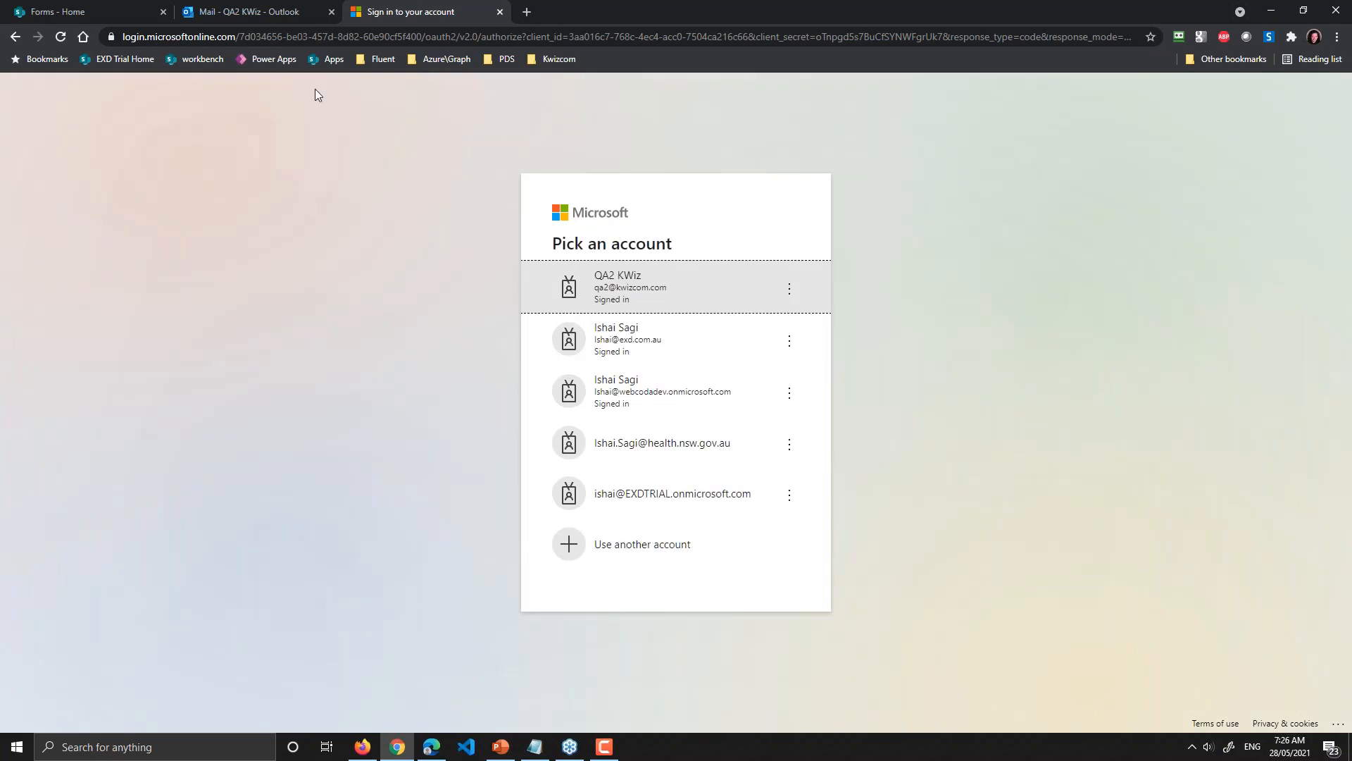
# Step: Choose the manager's account in the Pick an account list to complete sign-in
pyautogui.click(682, 281)
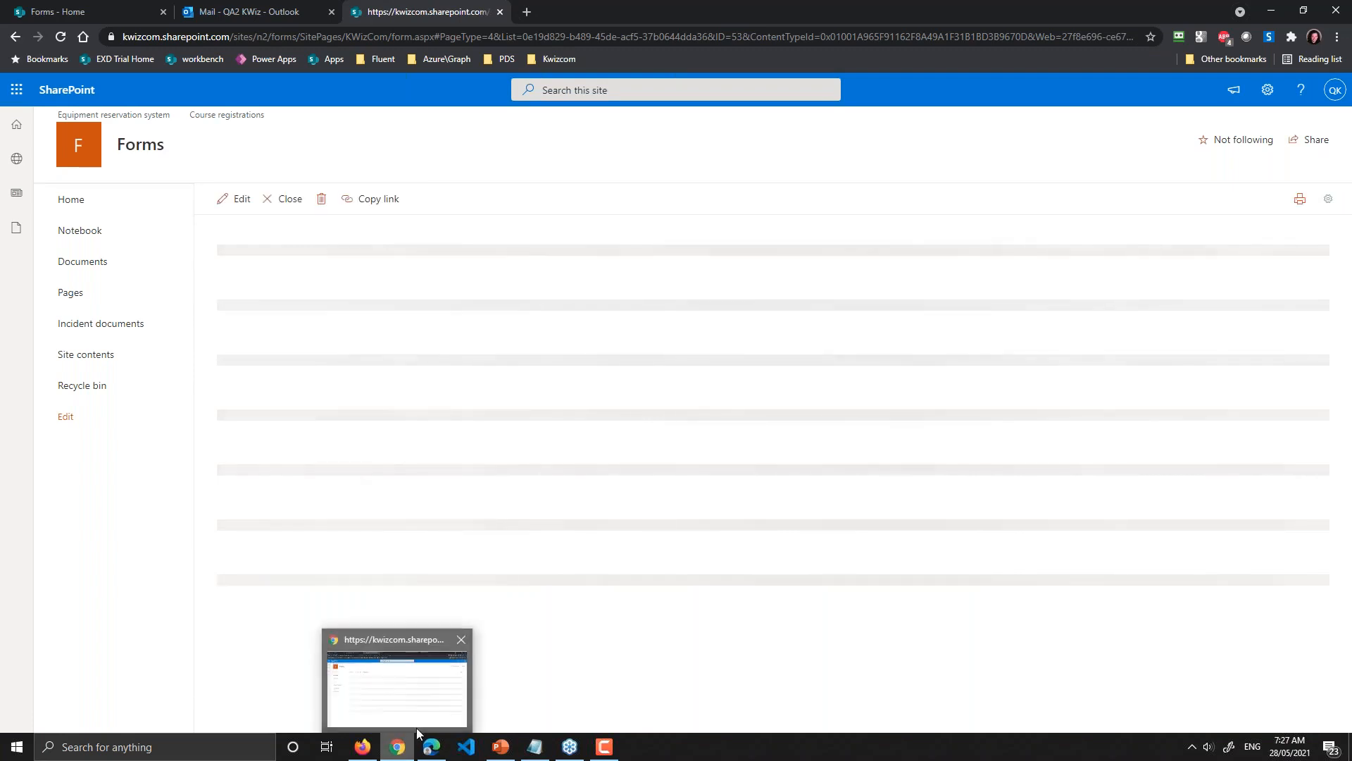
# Step: Highlight the in-process status and the manager's entry in the approval log
pyautogui.moveTo(426, 751)
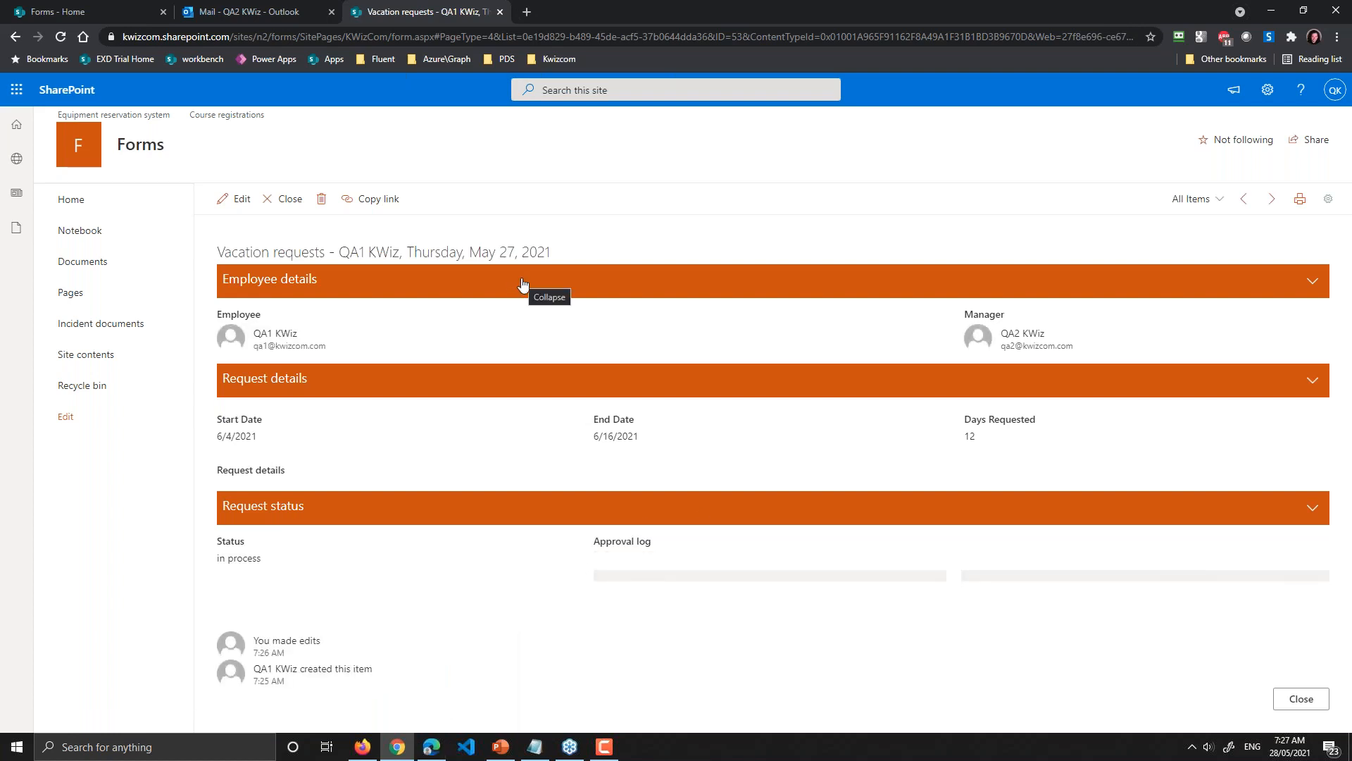
pyautogui.tripleClick(239, 562)
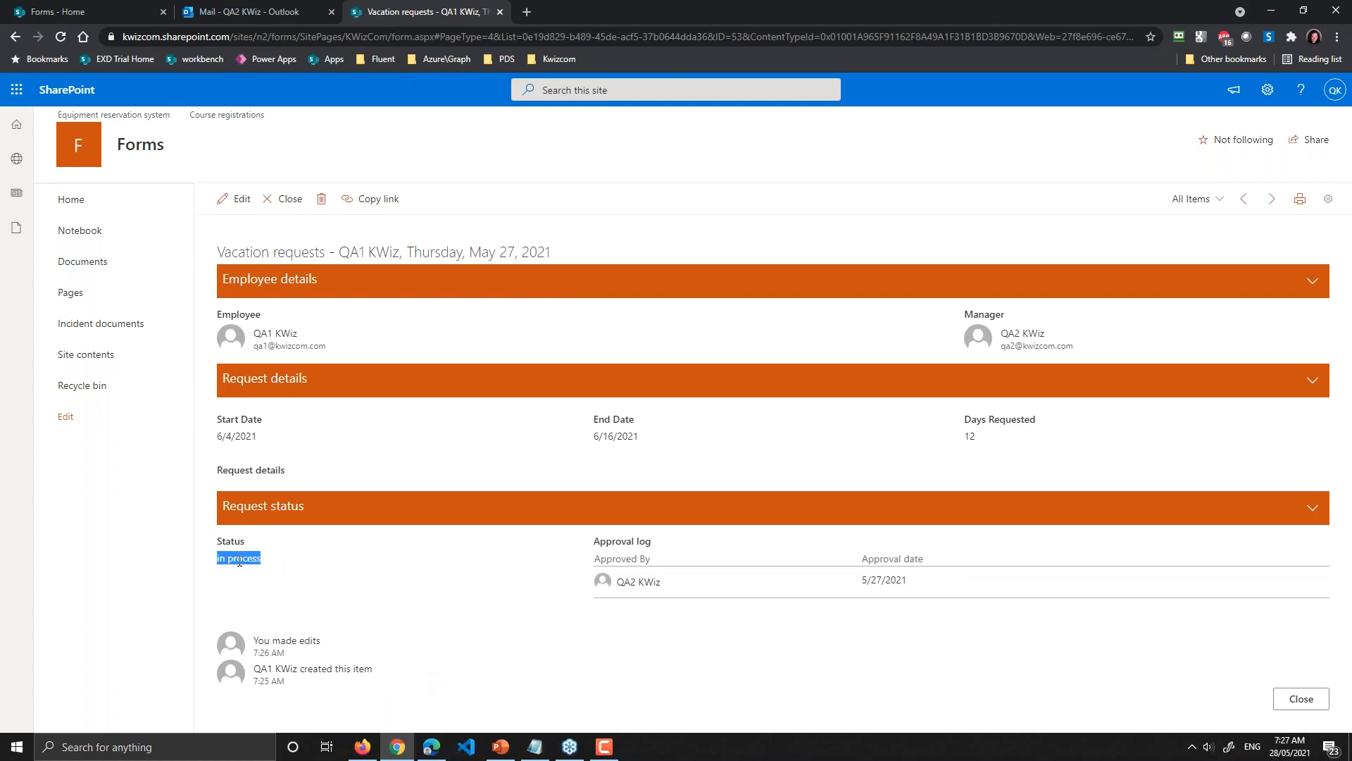
pyautogui.tripleClick(638, 581)
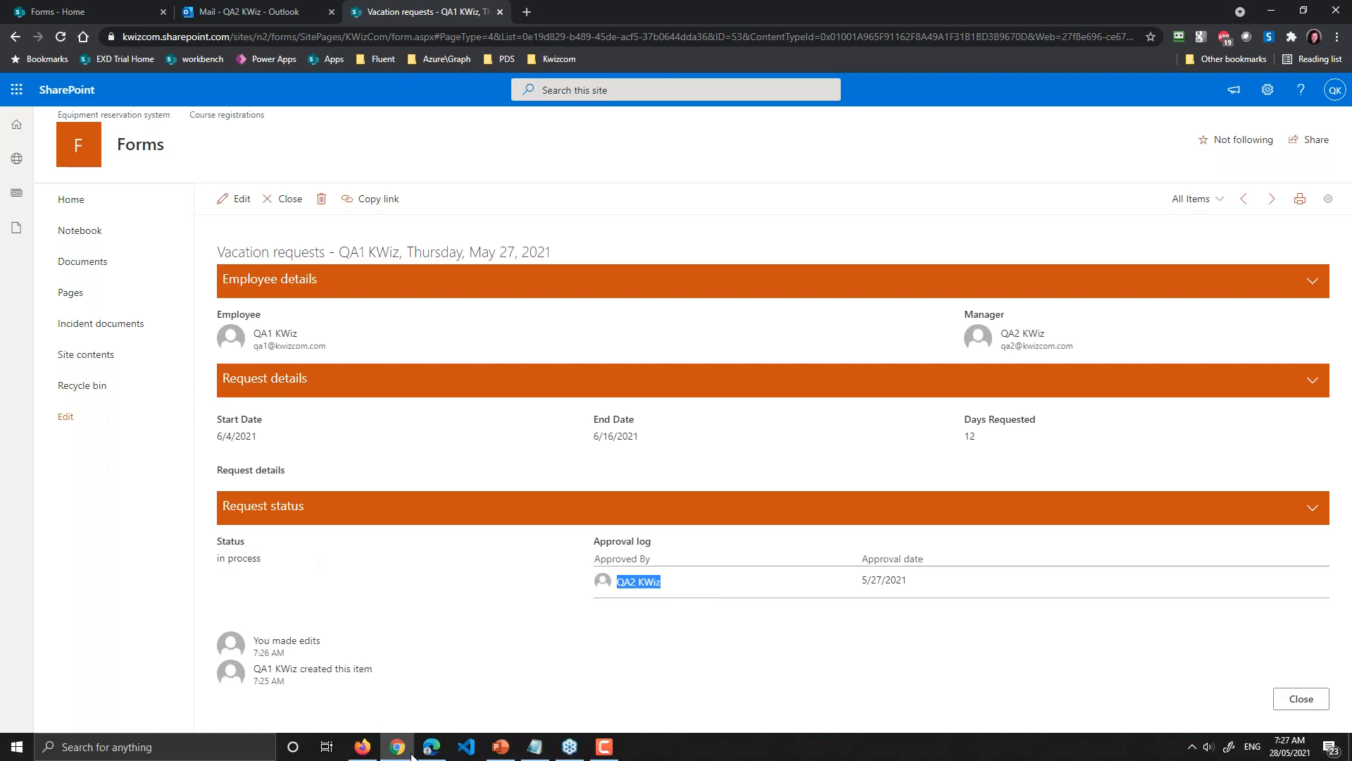
# Step: Refresh the employee's leave requests page, then return to the manager's Forms home page
pyautogui.click(431, 748)
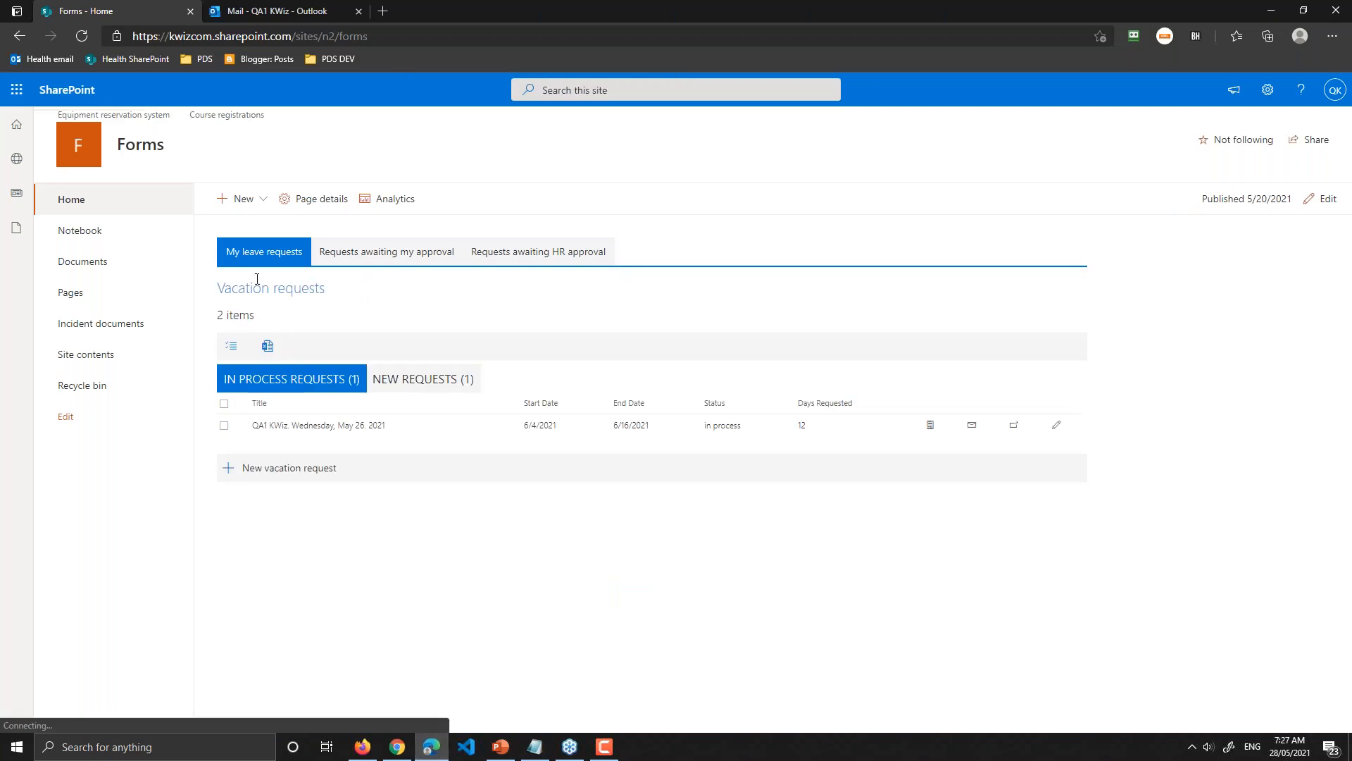
pyautogui.click(151, 211)
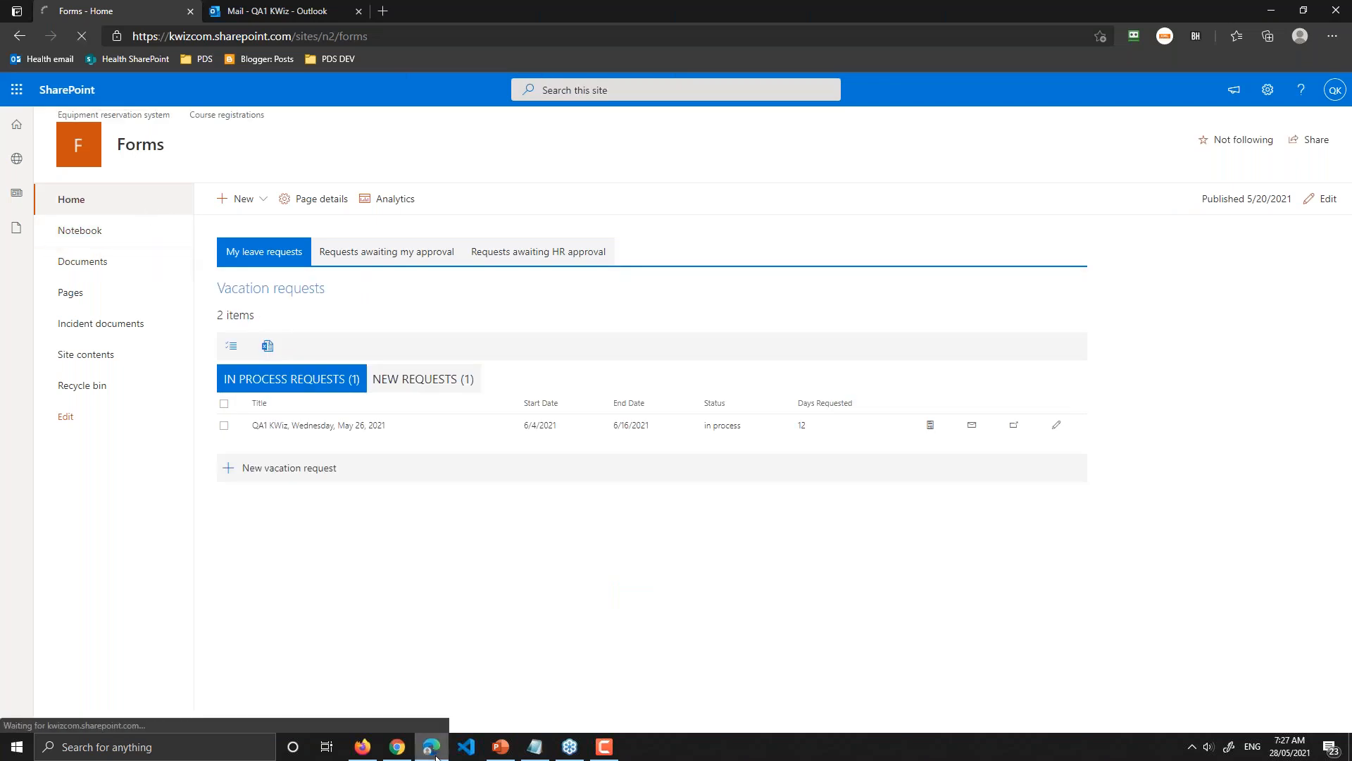
pyautogui.click(397, 748)
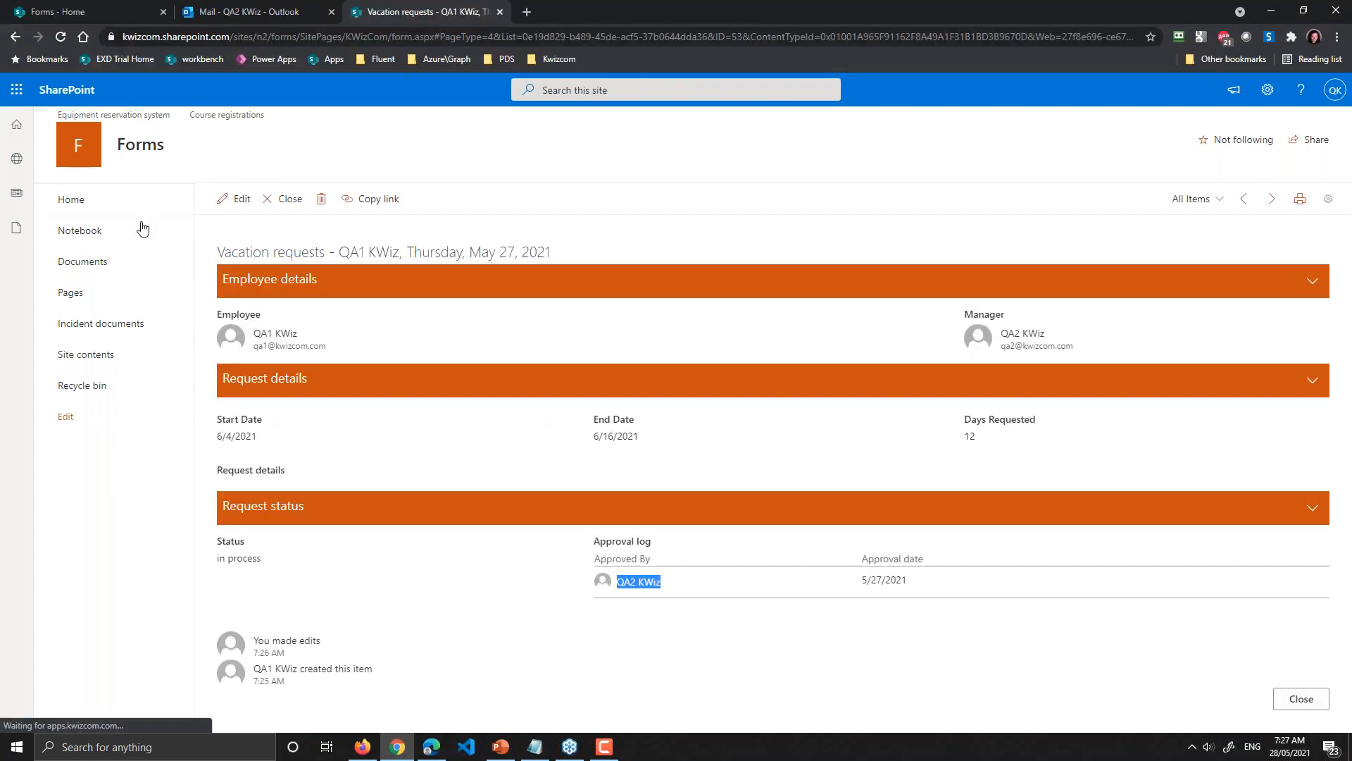
pyautogui.click(95, 10)
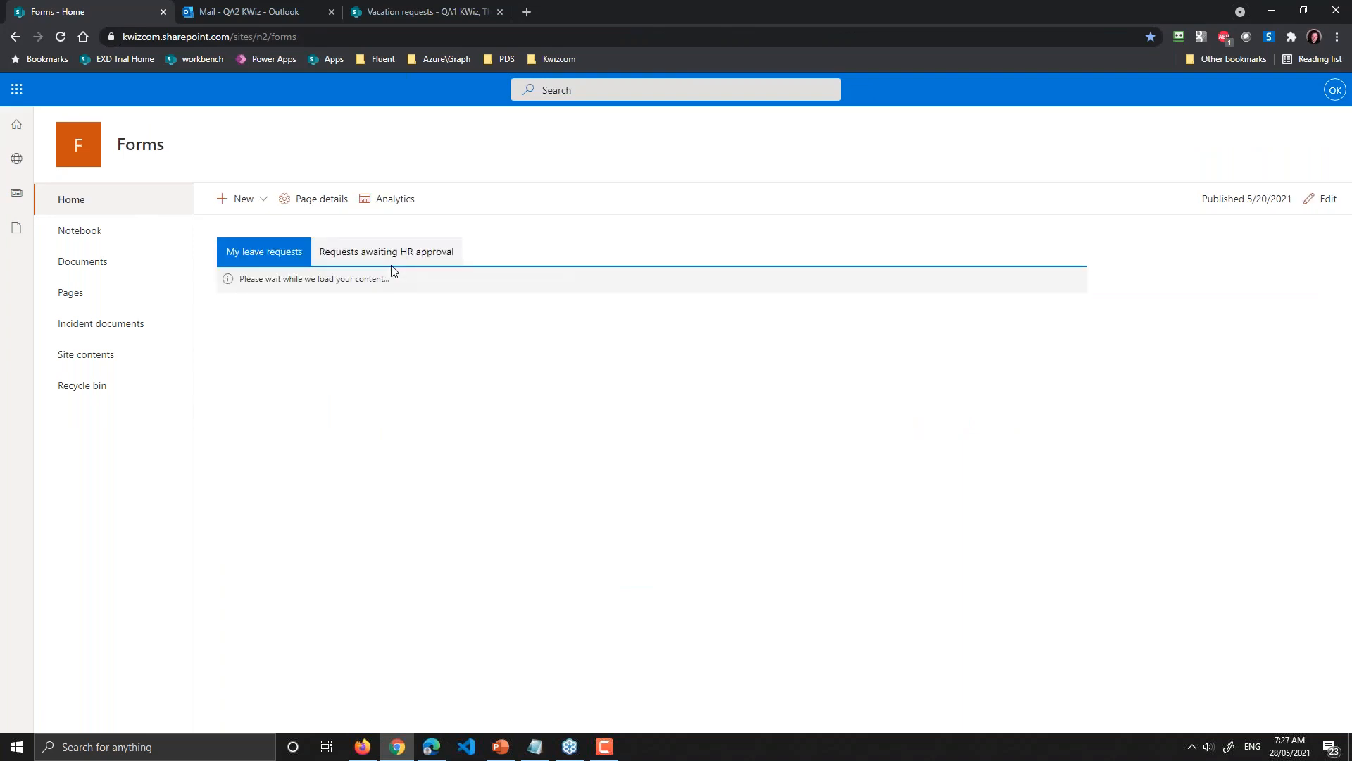
# Step: Review the two in-process 12-day requests awaiting HR approval, then go to Site contents
pyautogui.click(397, 258)
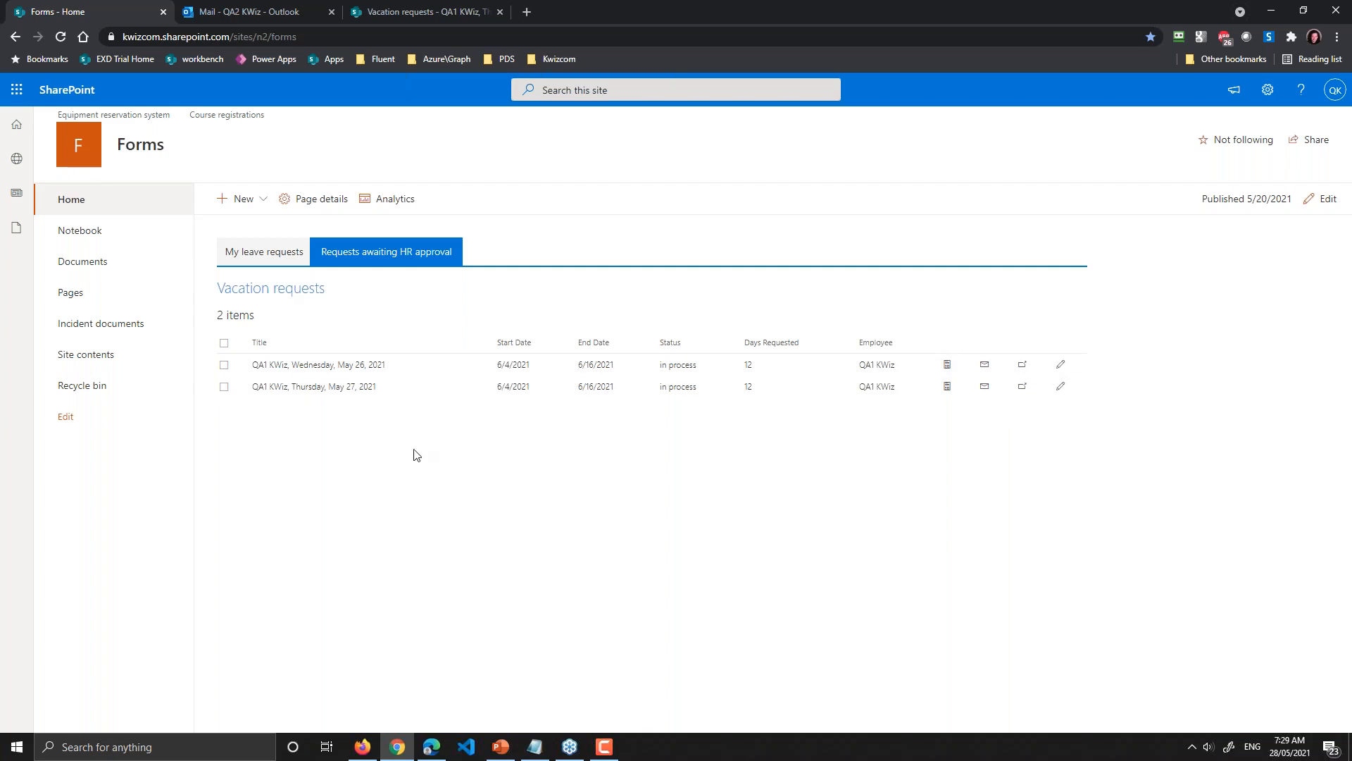
pyautogui.click(109, 360)
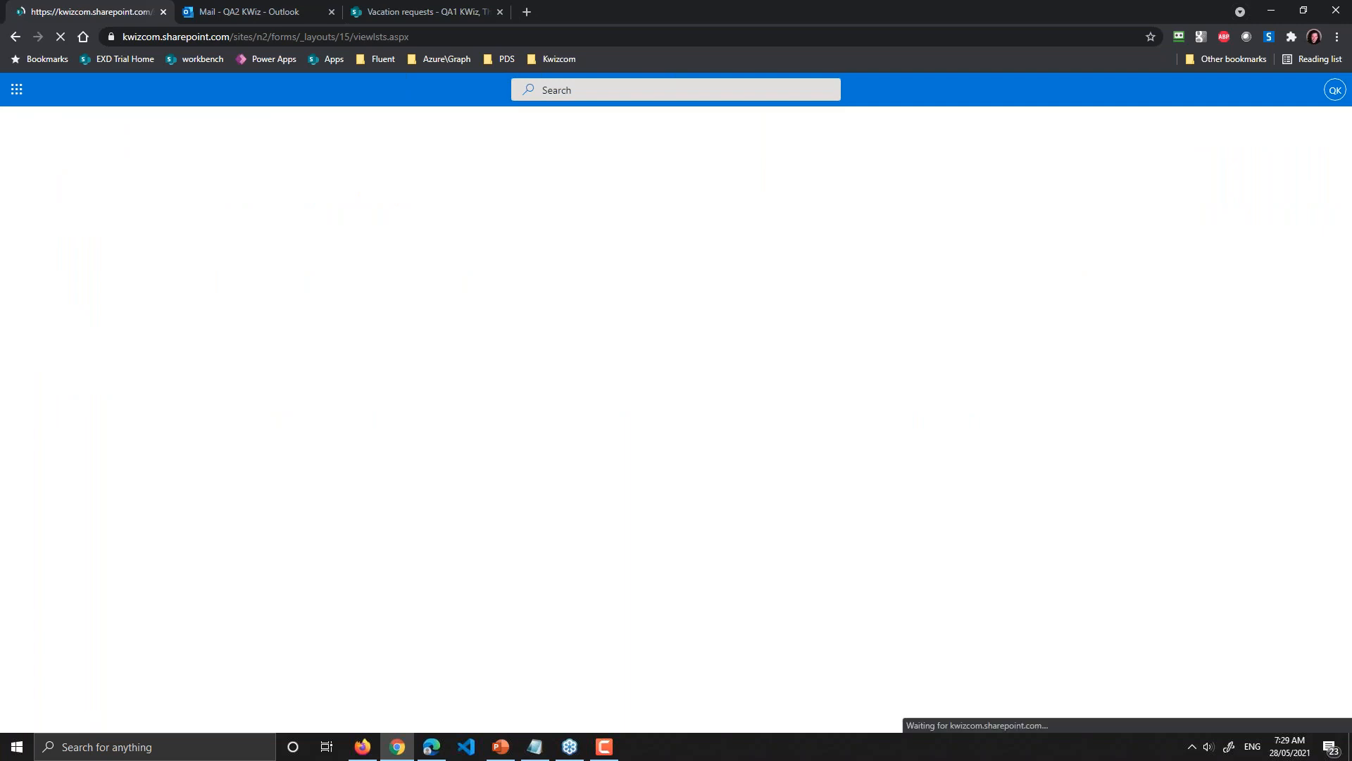
# Step: Show the Forms Site contents page in Firefox, listing Vacation requests with 3 items
pyautogui.click(363, 749)
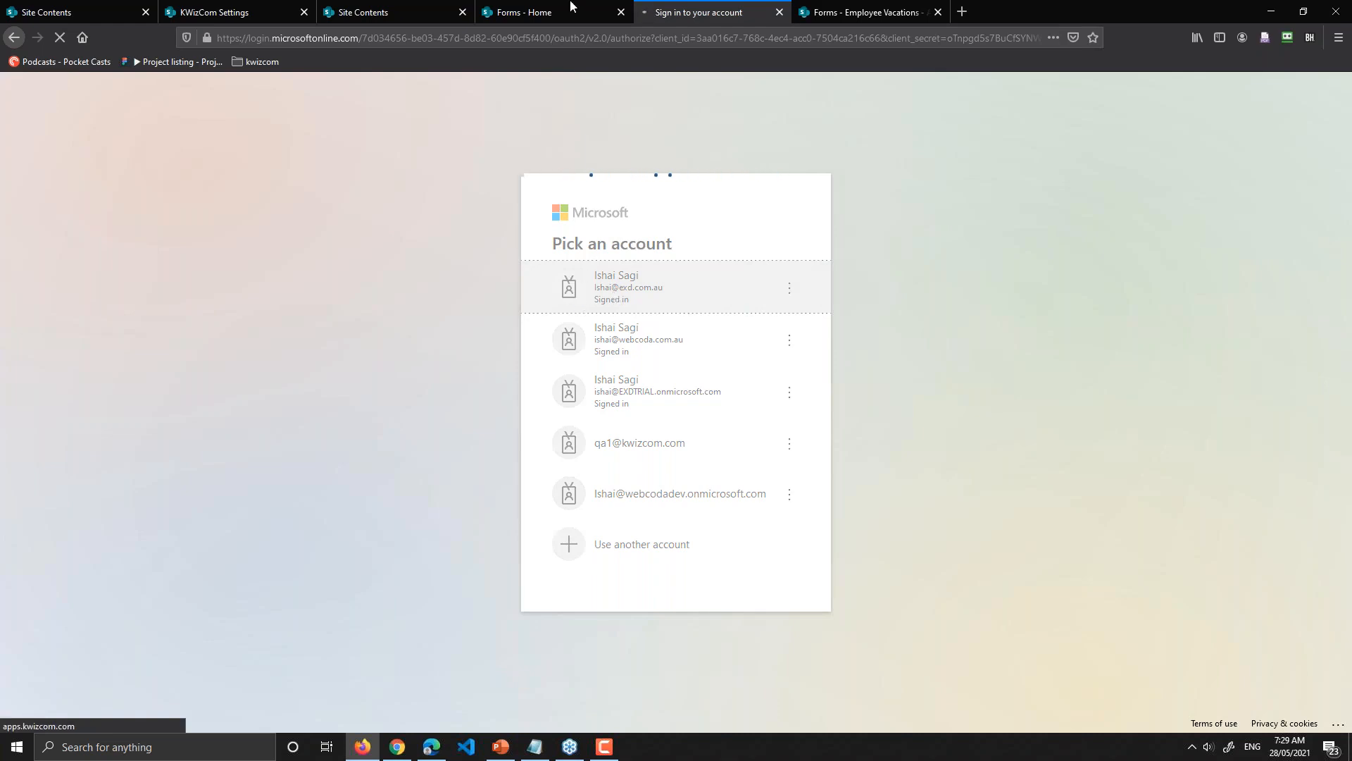
pyautogui.click(354, 16)
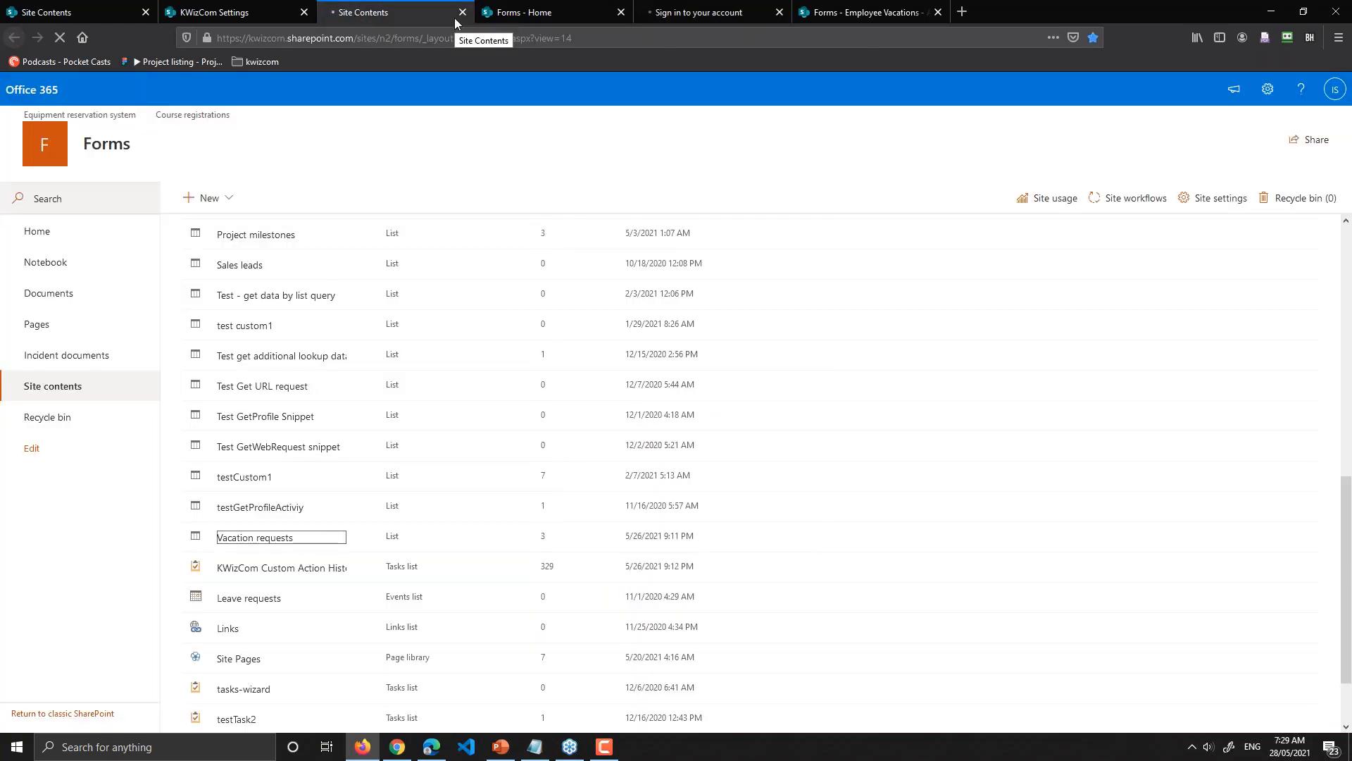
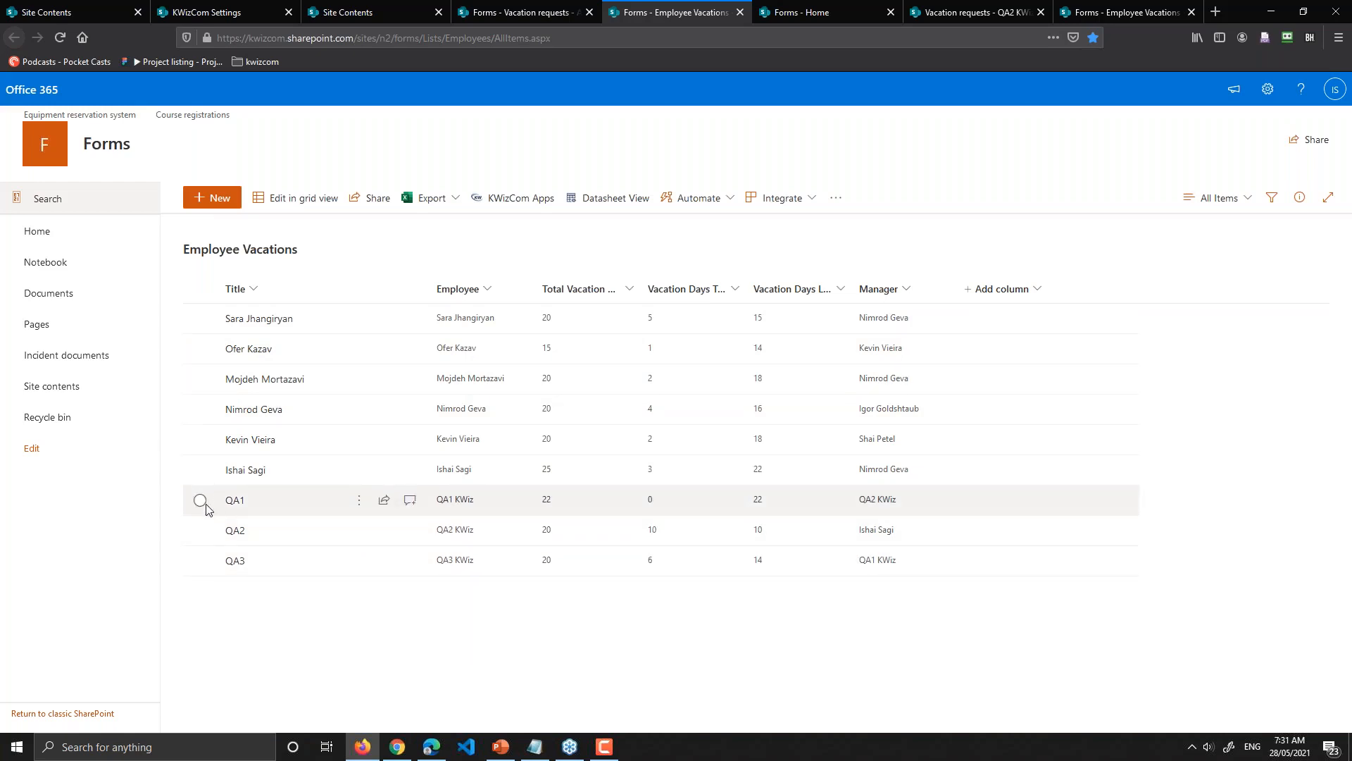
# Step: Select the employee row showing 0 vacation days taken, then return to the Forms home page
pyautogui.click(239, 507)
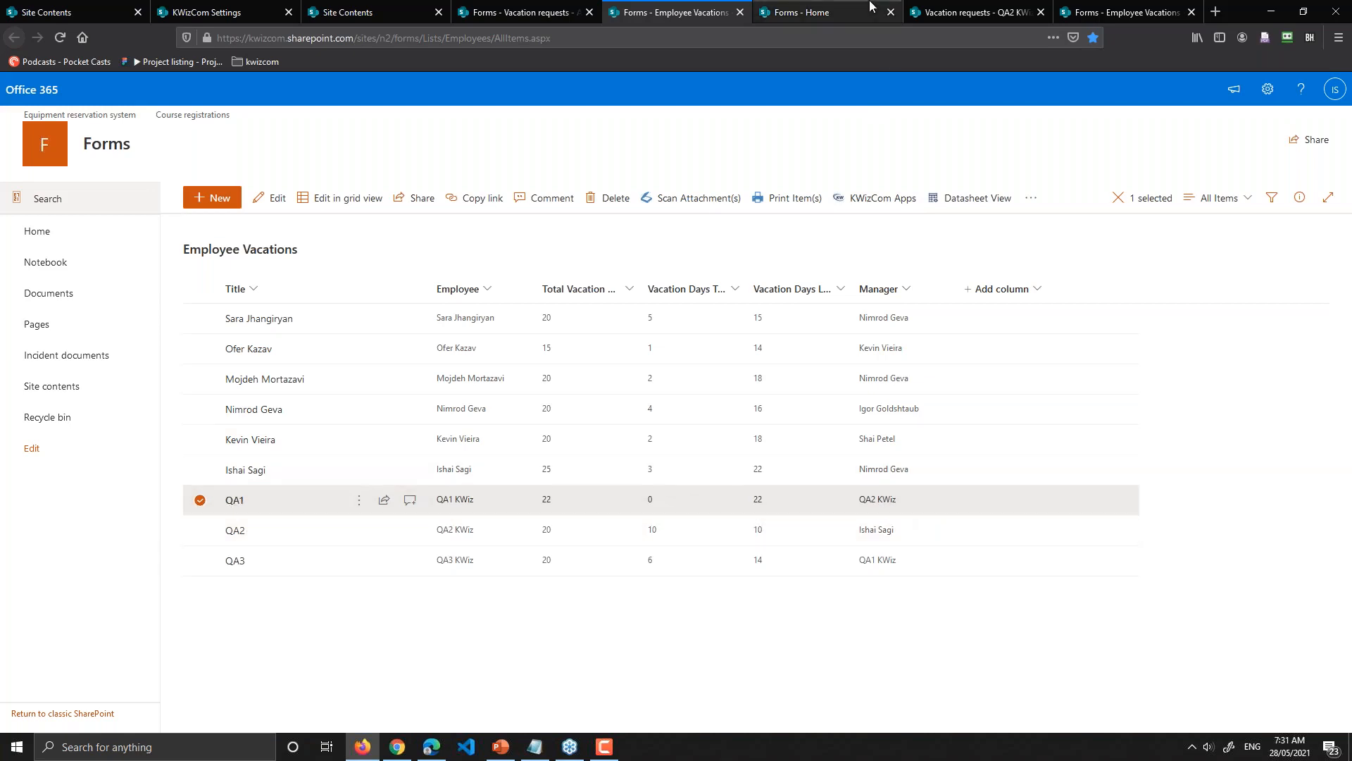
pyautogui.click(817, 10)
# Step: Flip through the open request form and Employee Vacations tabs, ending on the Vacation requests list
pyautogui.click(937, 11)
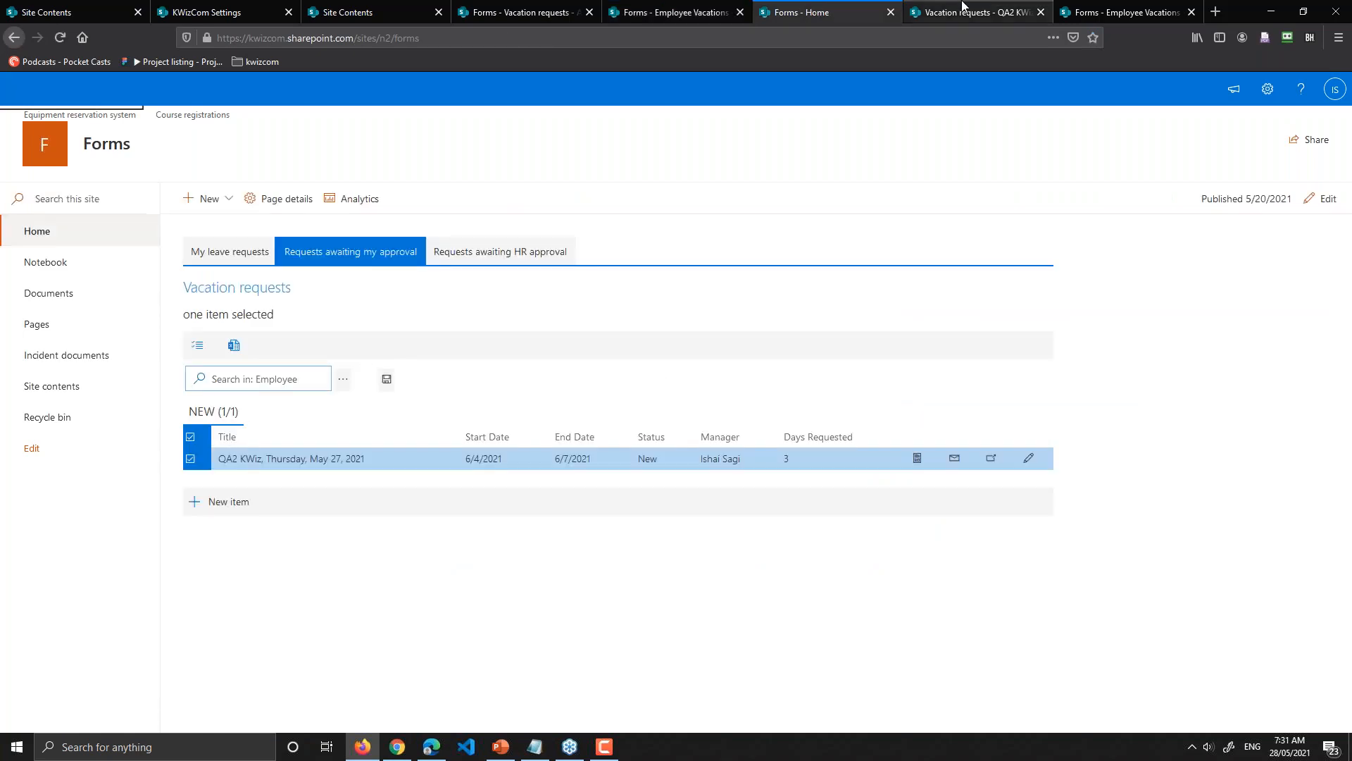
pyautogui.click(1085, 8)
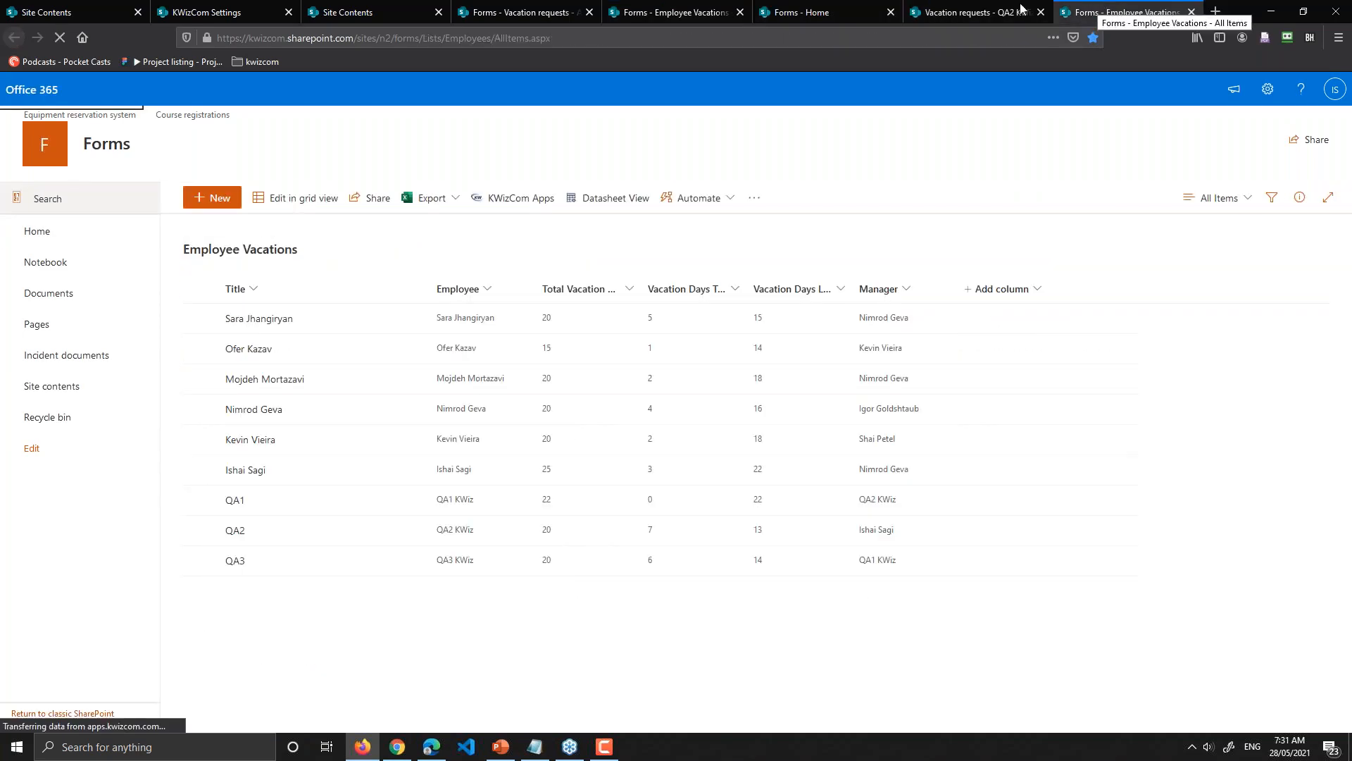
pyautogui.click(662, 8)
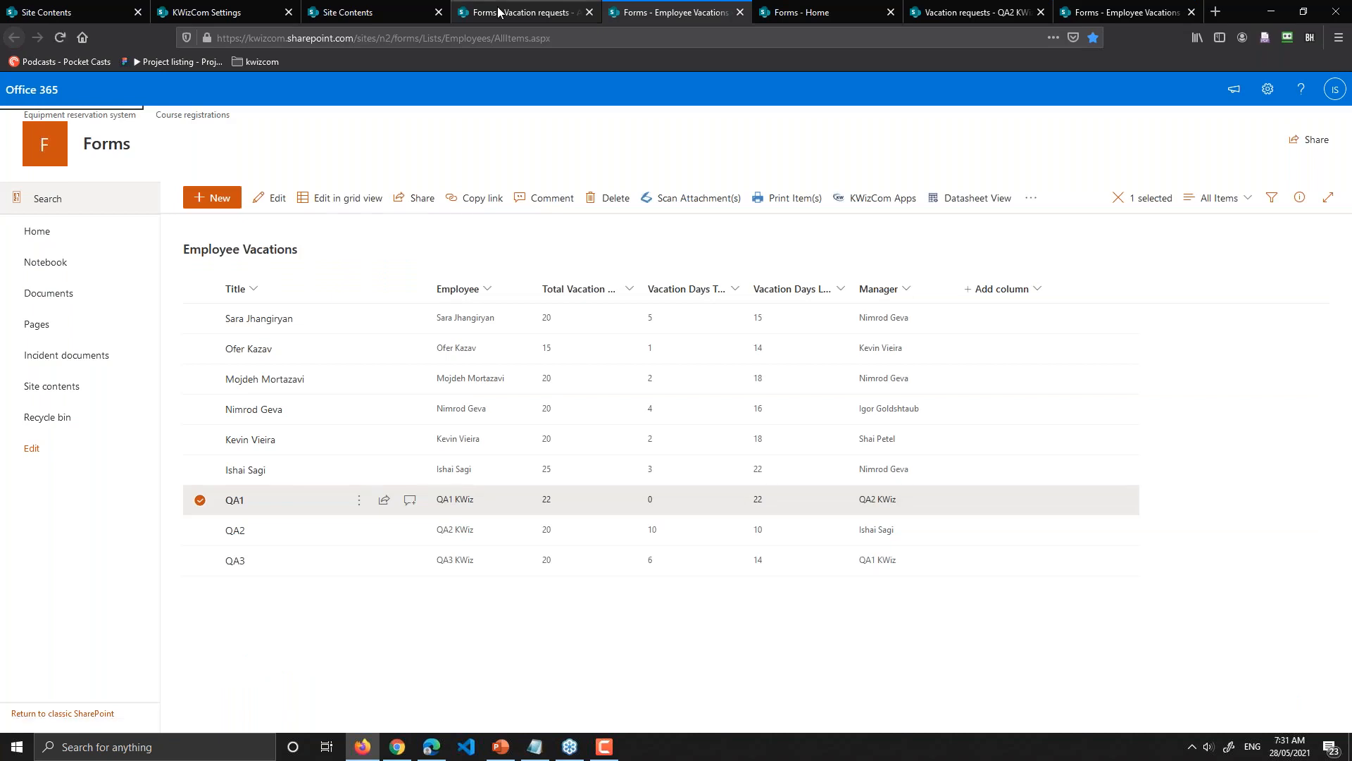
pyautogui.click(554, 11)
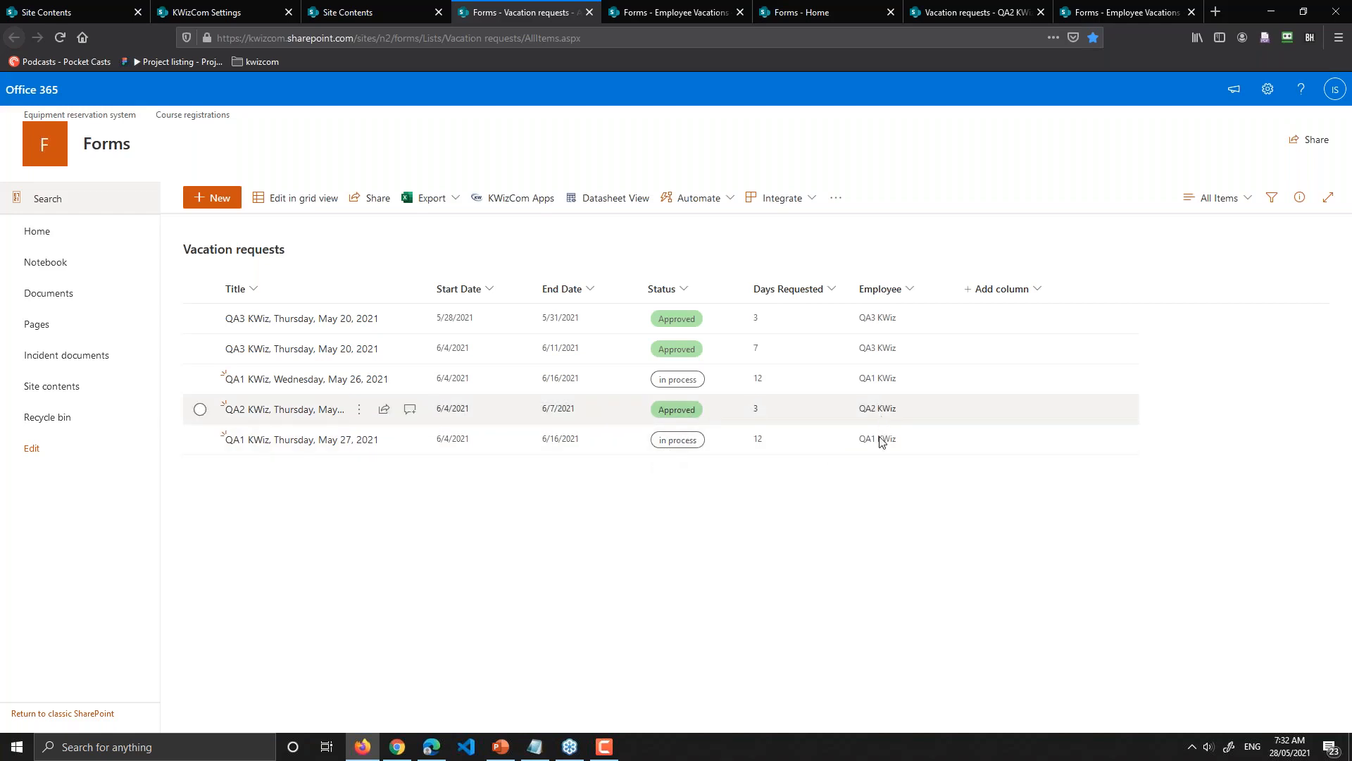
pyautogui.click(292, 411)
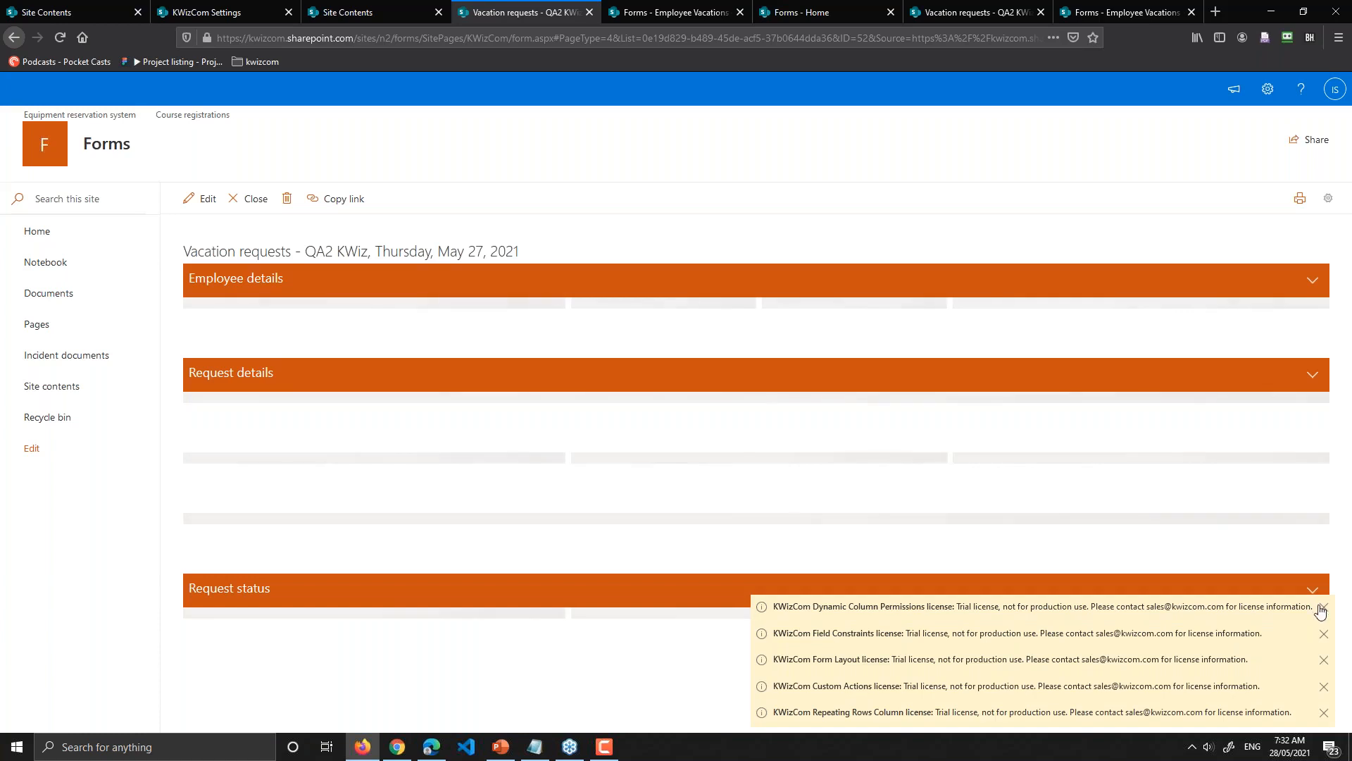
pyautogui.click(1322, 607)
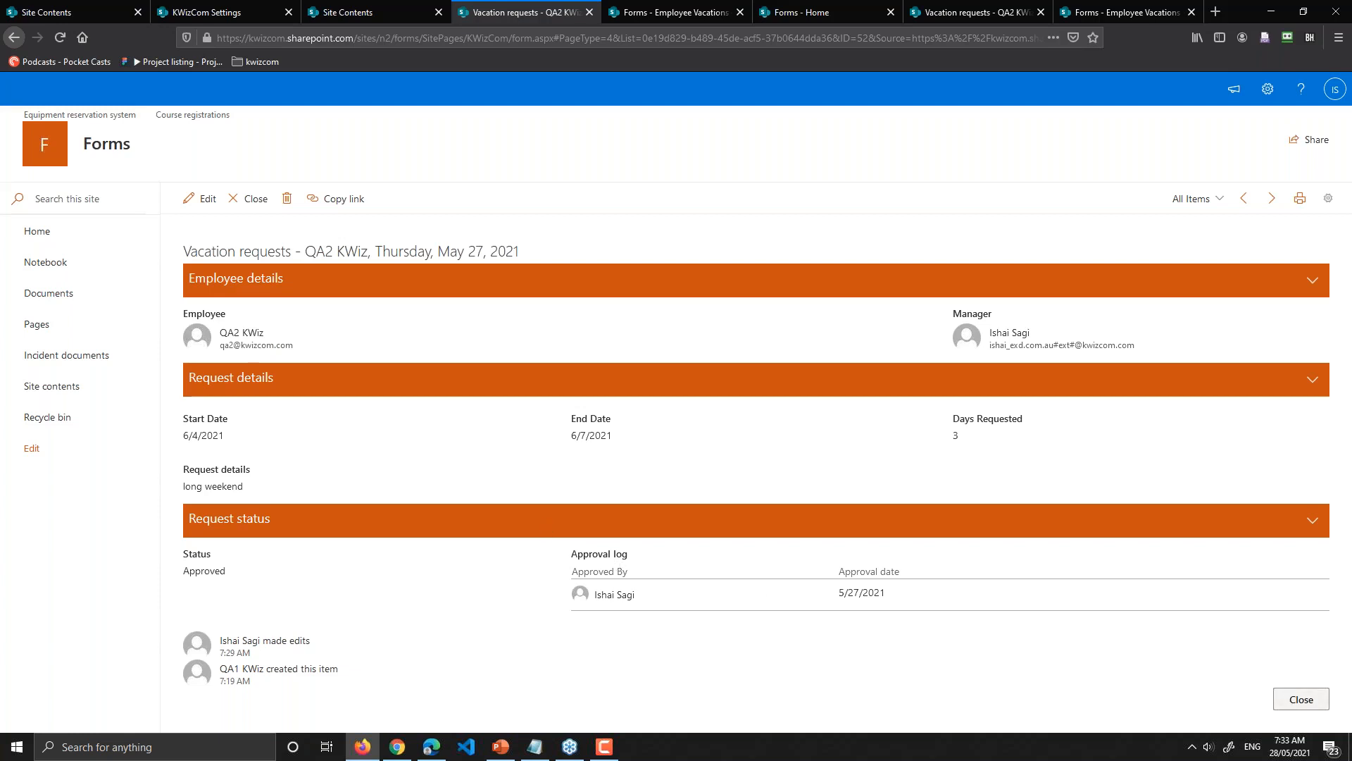
pyautogui.click(1301, 699)
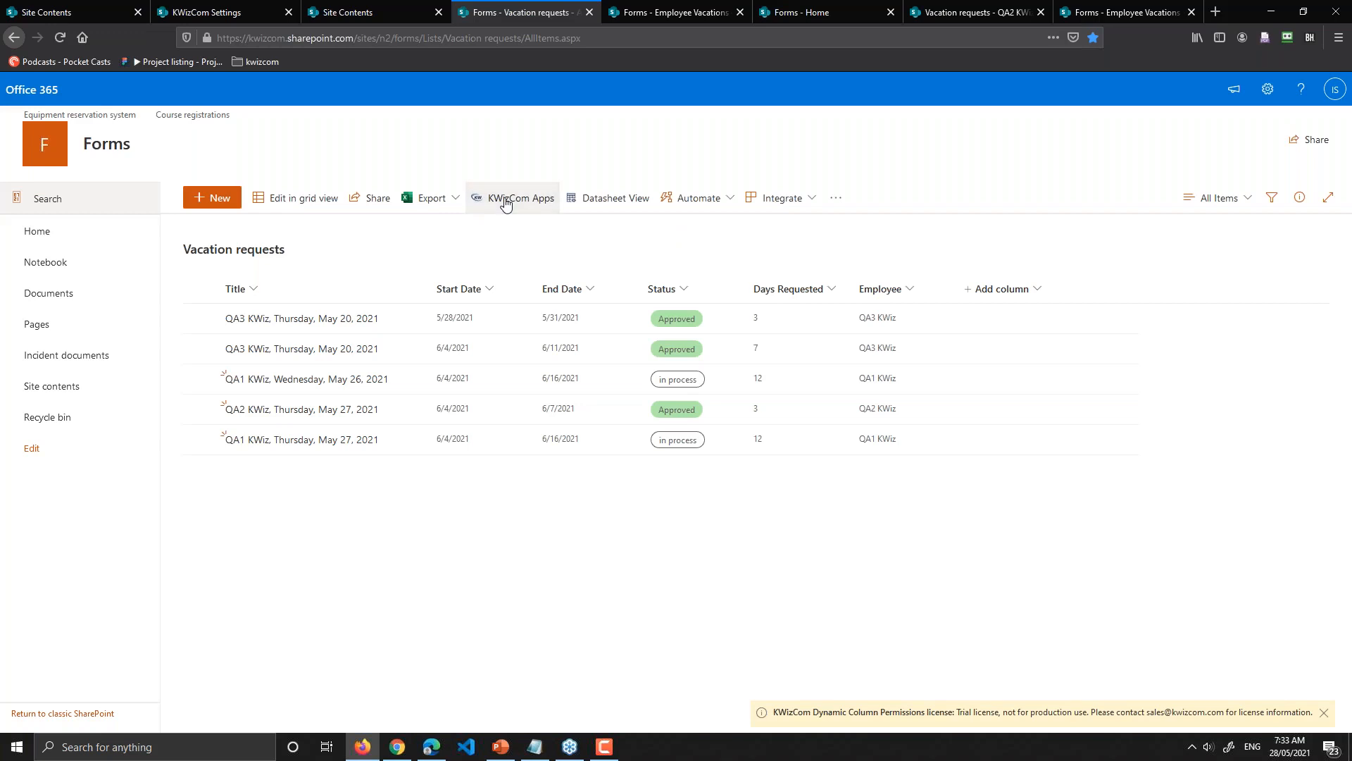
# Step: Open KWizCom Apps settings for the Vacation requests list to show the All apps catalogue
pyautogui.click(505, 201)
pyautogui.click(505, 200)
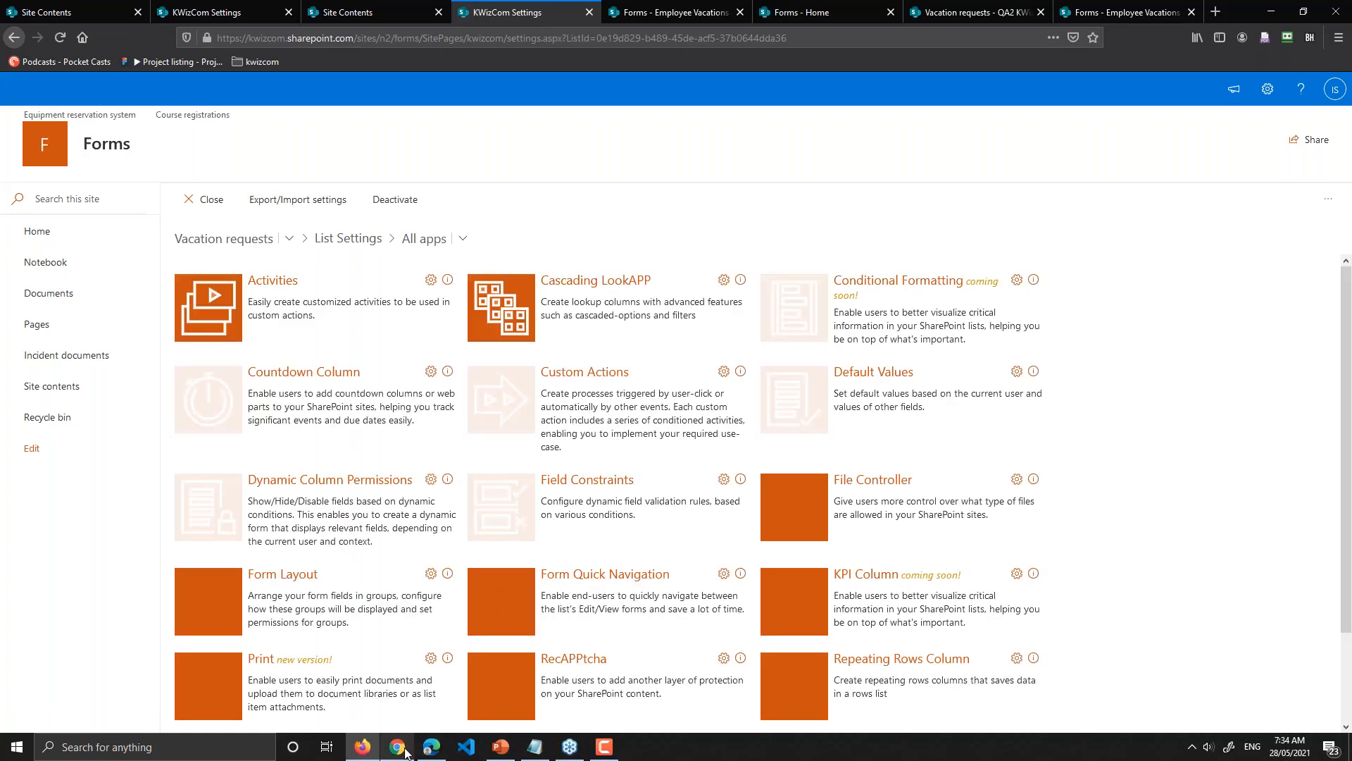
pyautogui.moveTo(405, 753)
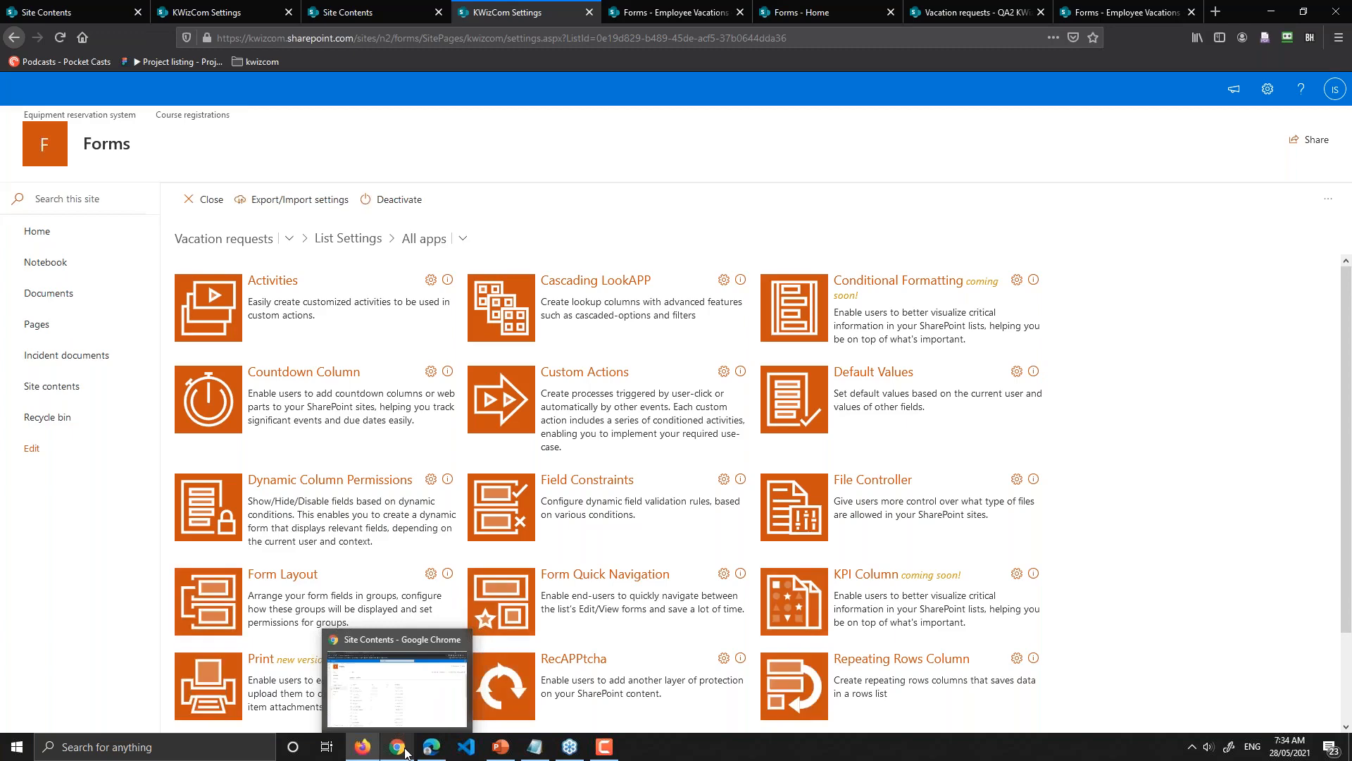
# Step: In Chrome's Site contents, open the Employee Vacations list in a new tab
pyautogui.click(405, 752)
pyautogui.scroll(-4, 408, 584)
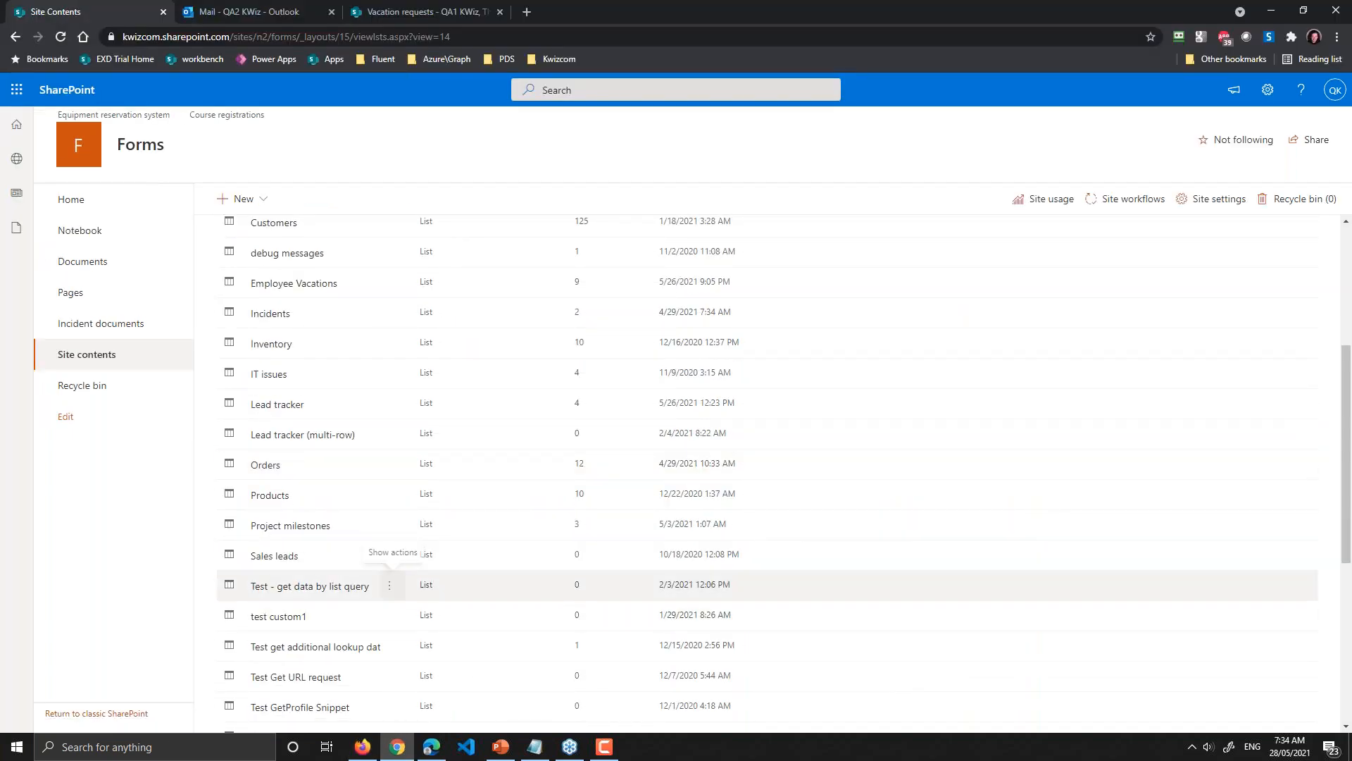
pyautogui.scroll(-1, 408, 584)
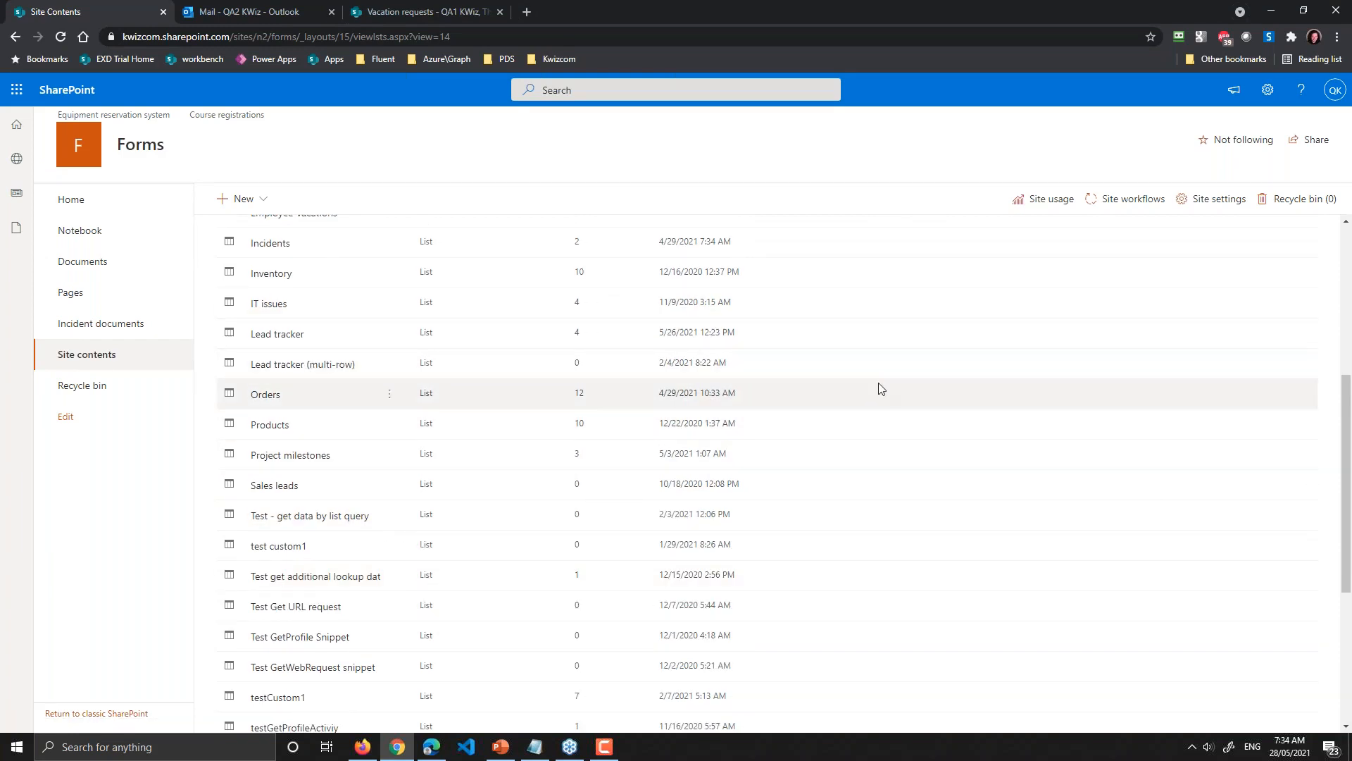
pyautogui.scroll(2, 877, 382)
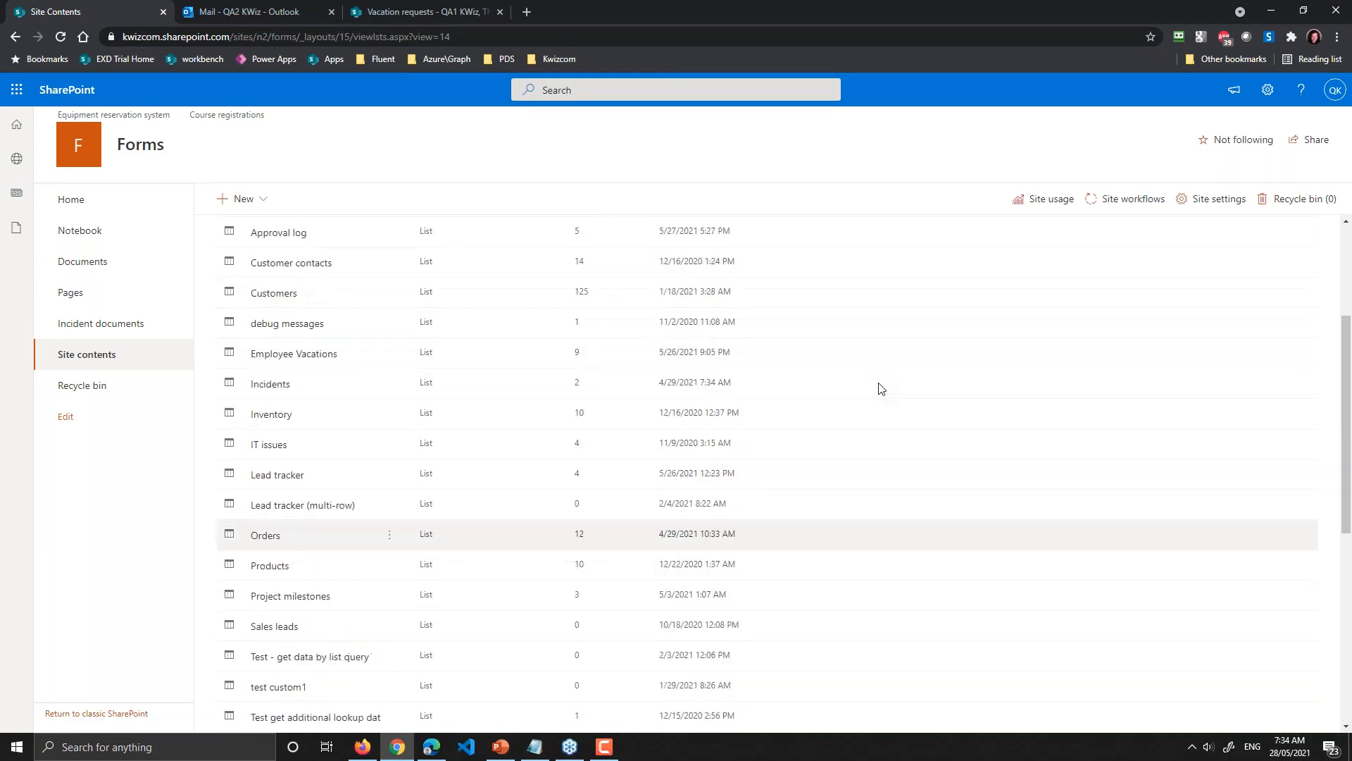
pyautogui.click(317, 356)
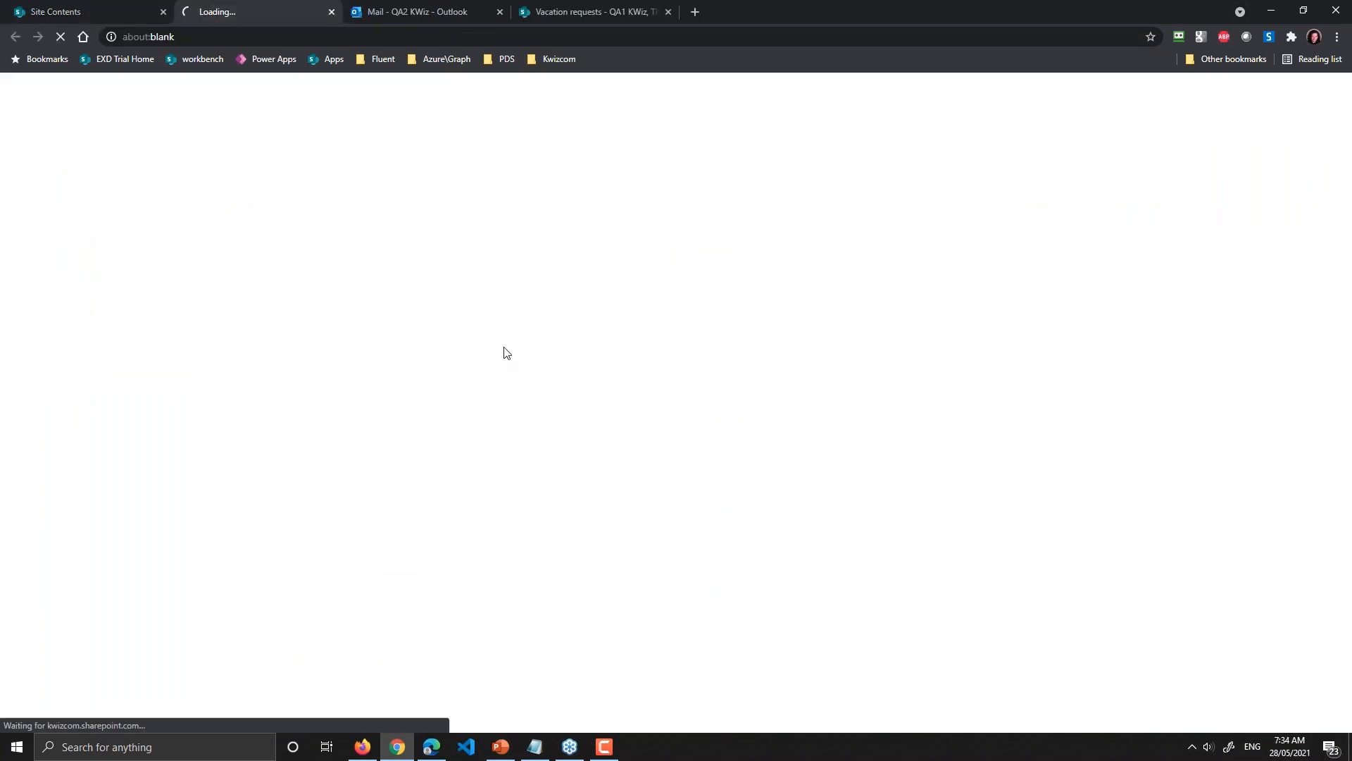
pyautogui.click(76, 11)
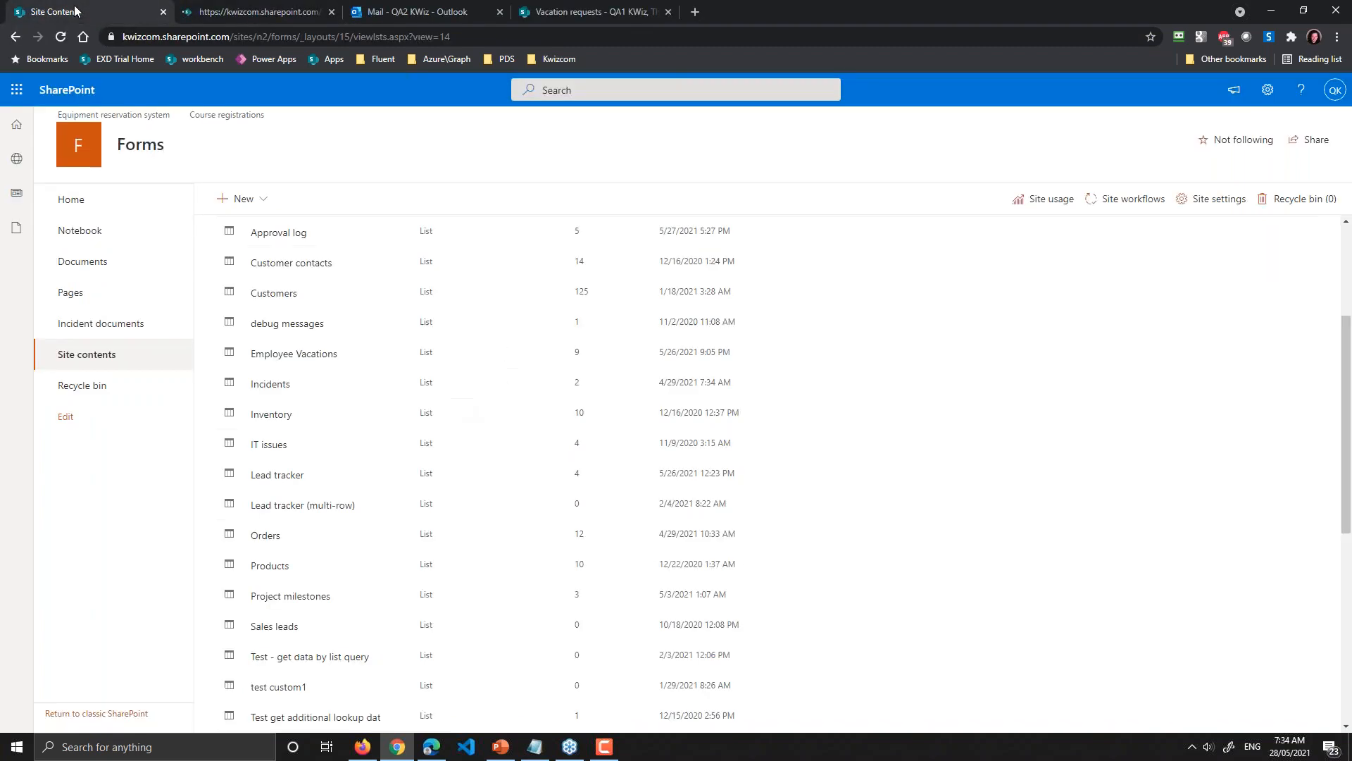
# Step: Back in Site contents, open the Vacation requests list in a new tab
pyautogui.click(623, 14)
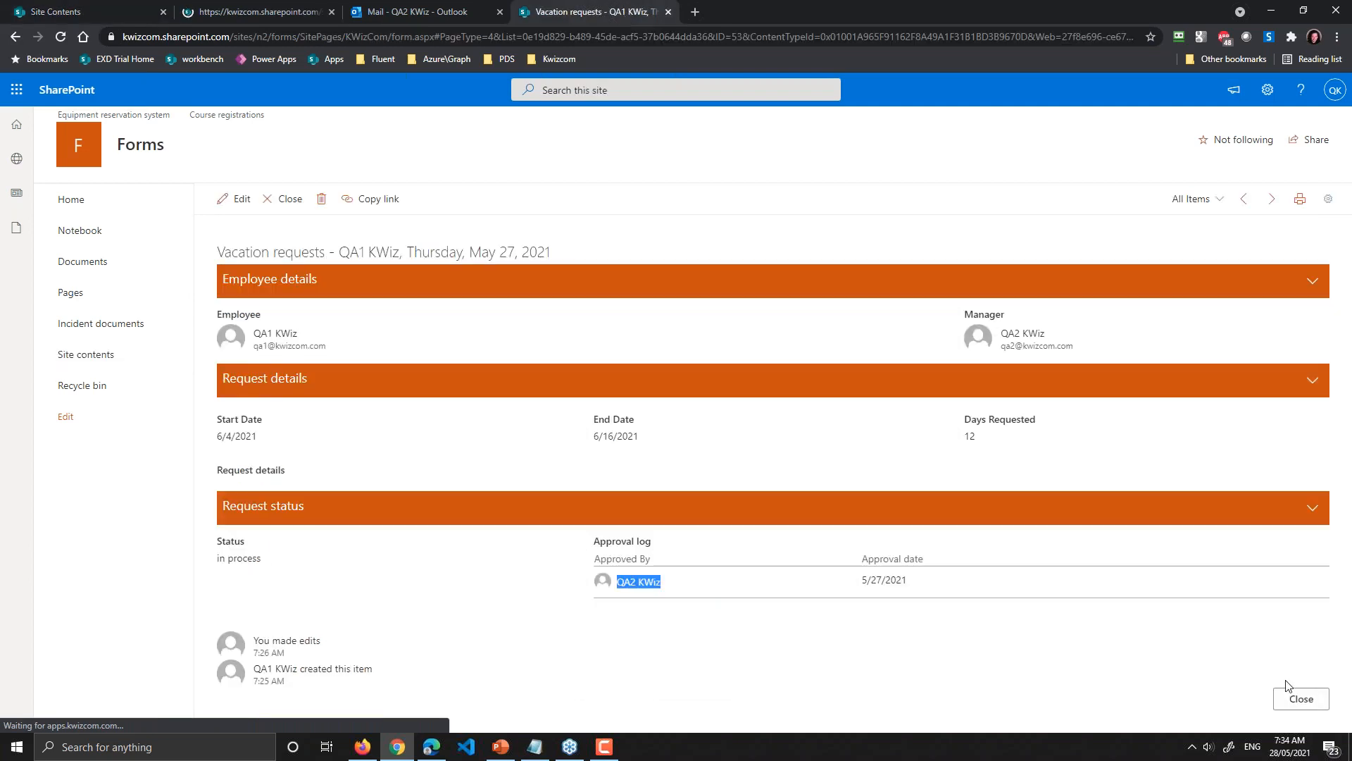
pyautogui.click(102, 354)
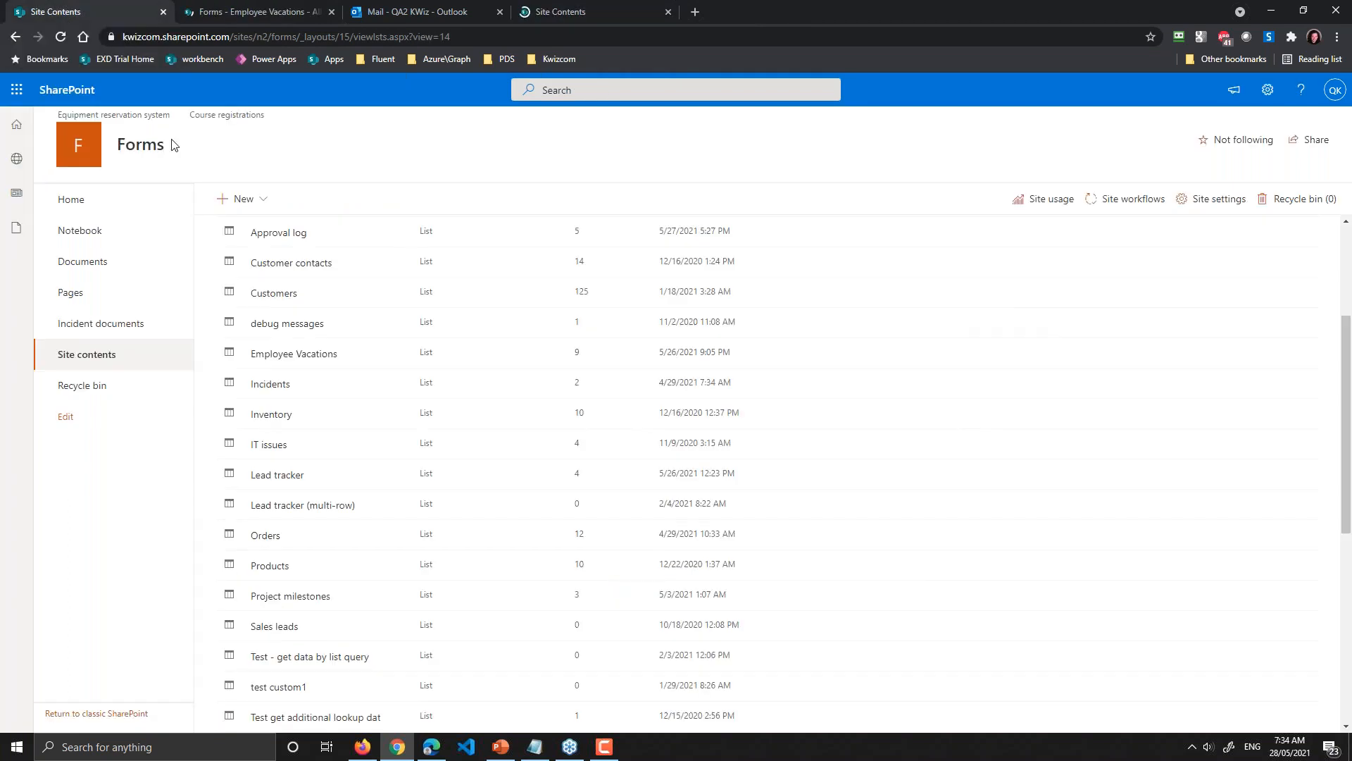
pyautogui.scroll(-1, 299, 585)
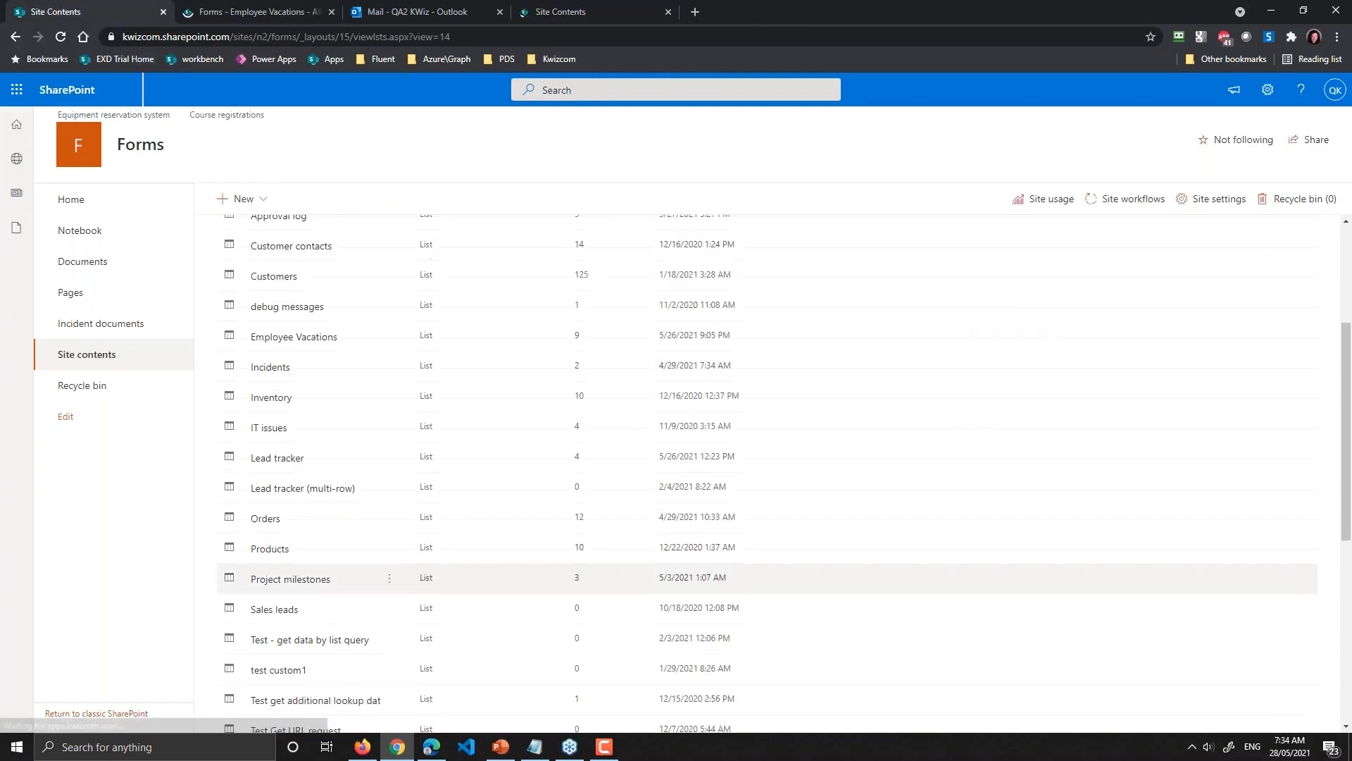
pyautogui.scroll(-6, 295, 586)
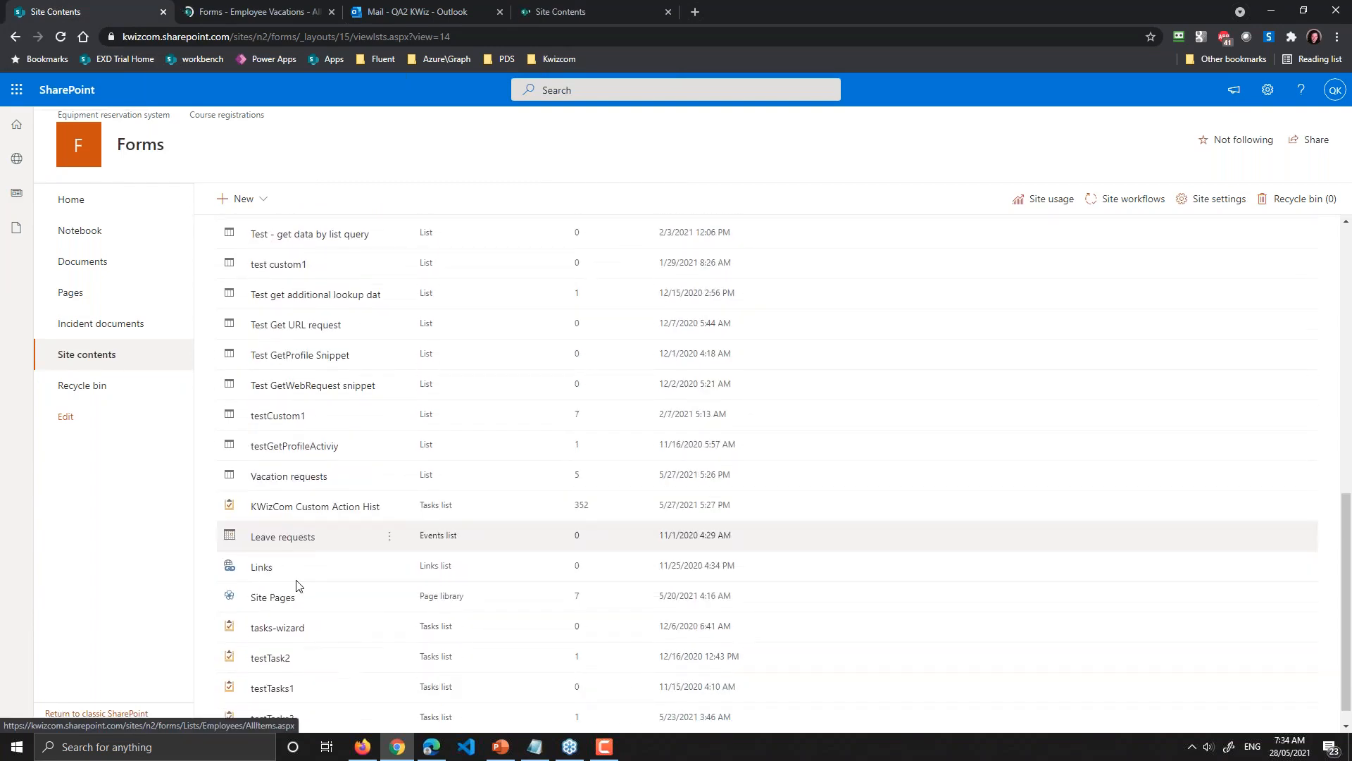
pyautogui.click(289, 476)
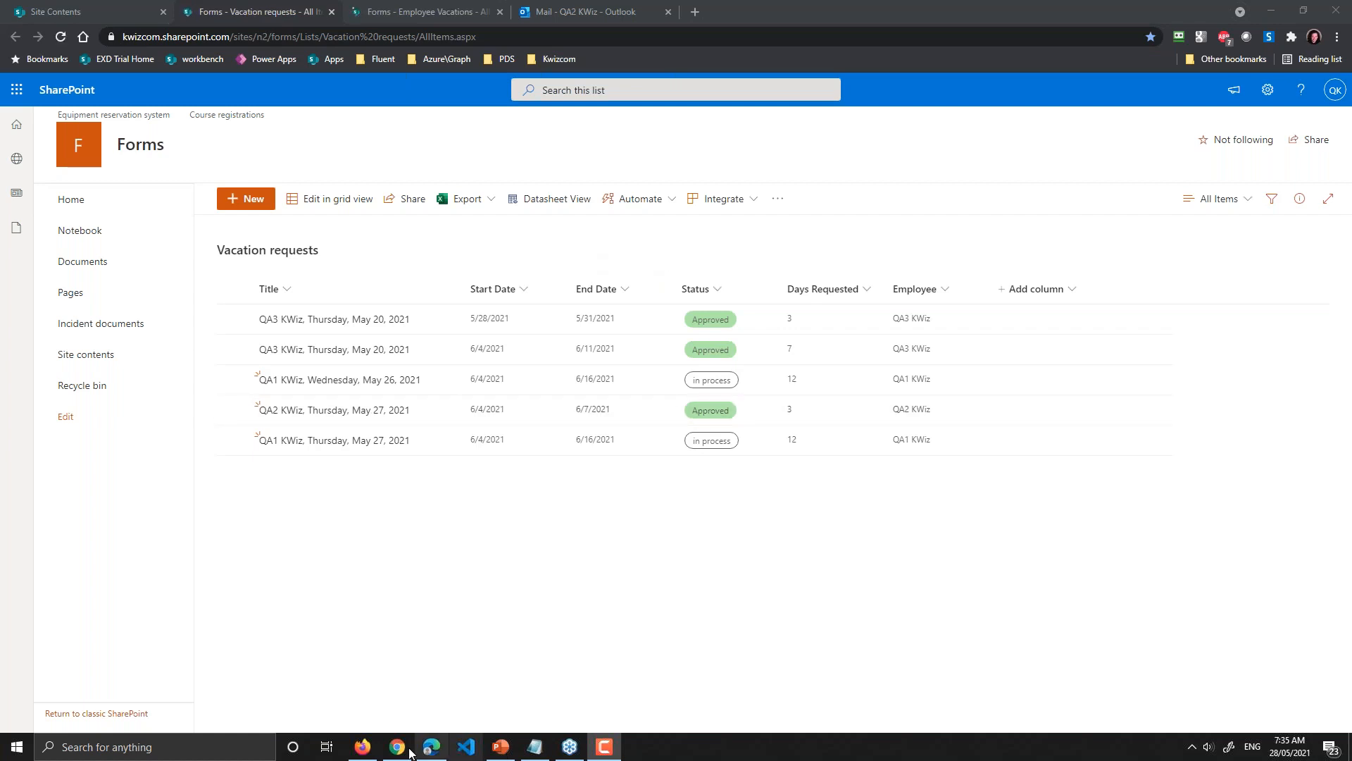
# Step: Back in Firefox's KWizCom Settings, open the Field Constraints rules for Vacation requests
pyautogui.moveTo(400, 748)
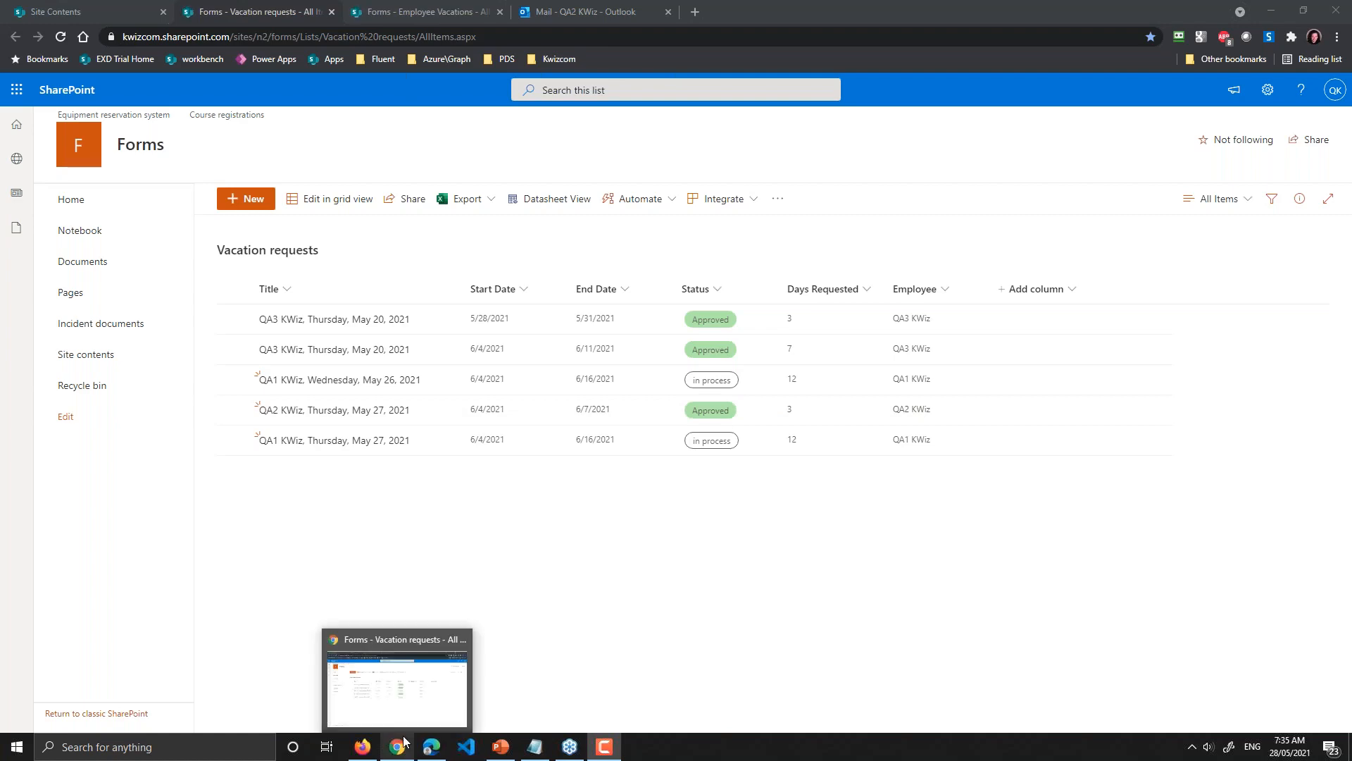
pyautogui.click(362, 747)
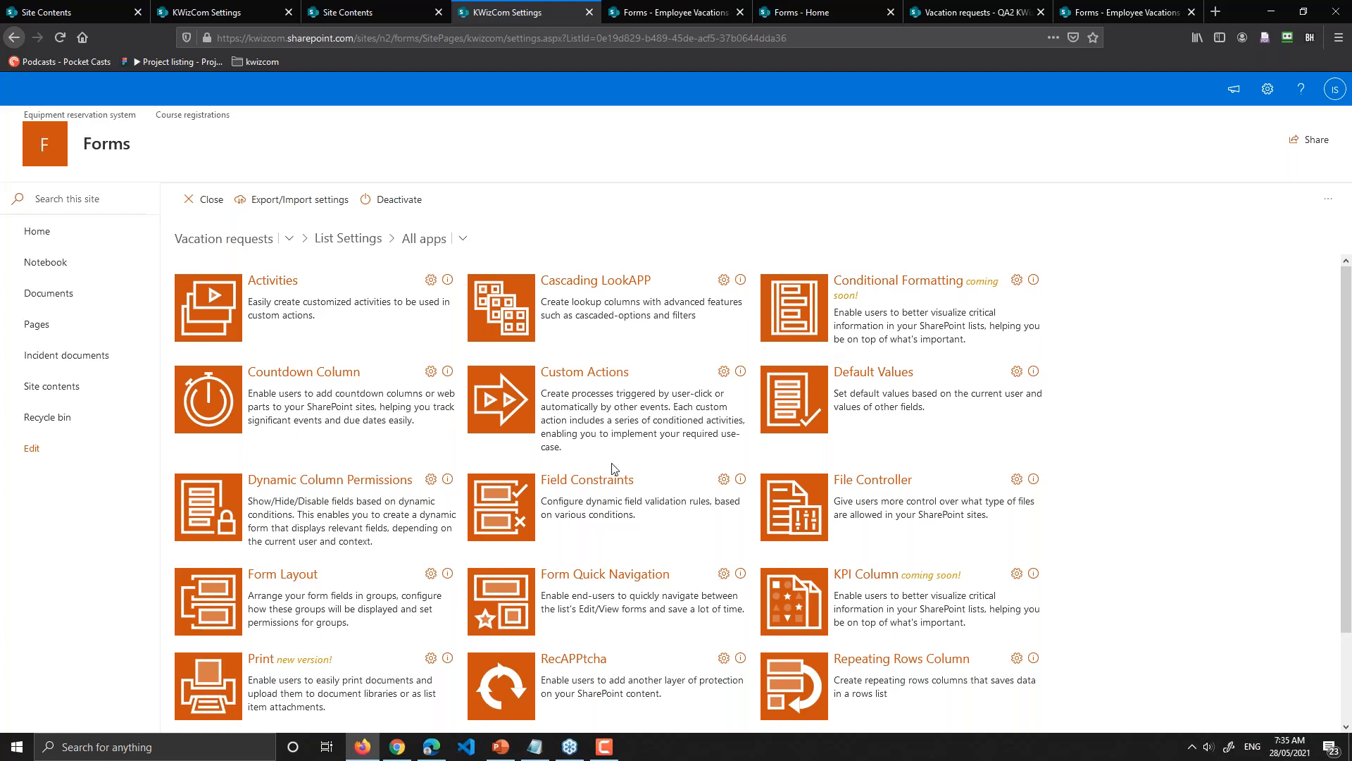
pyautogui.click(589, 491)
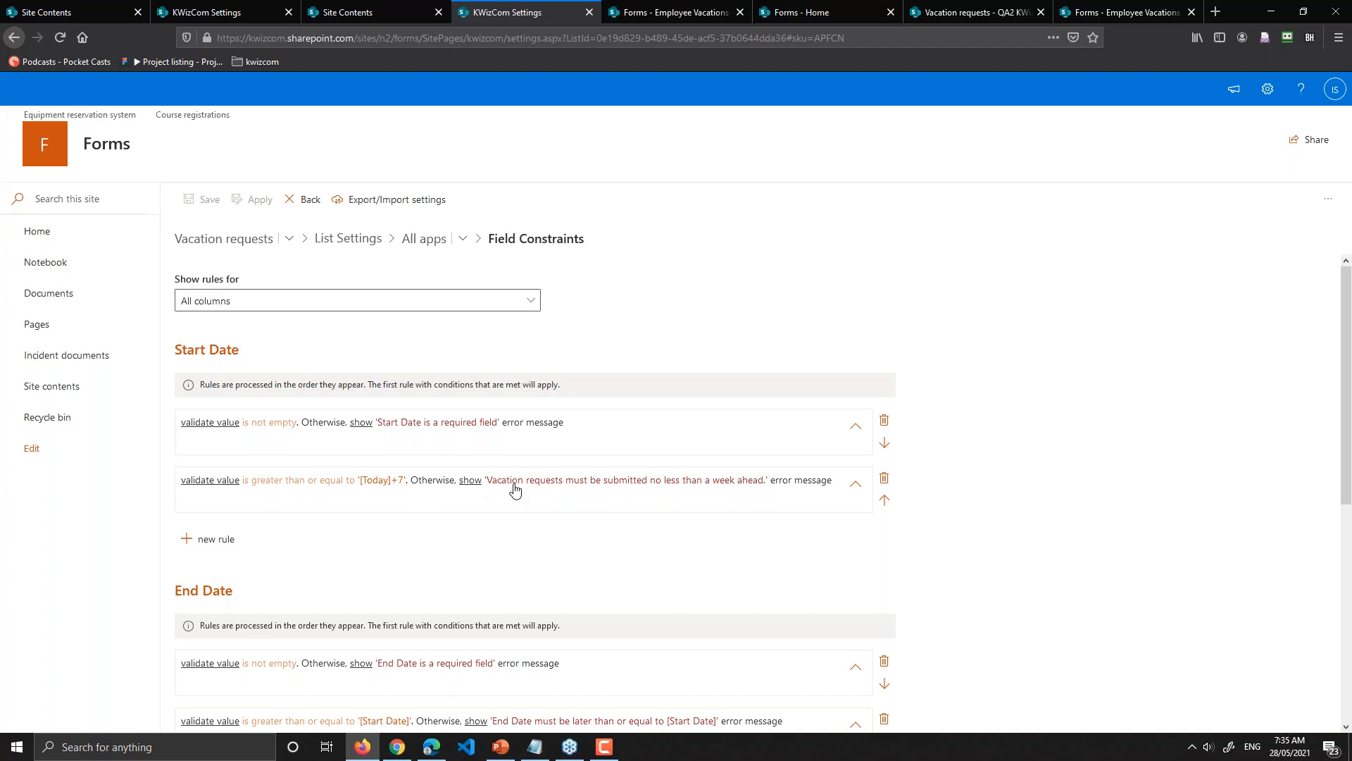
# Step: Open the second Start Date rule and retype its [Today]+7 day offset as 5
pyautogui.click(550, 498)
pyautogui.scroll(-2, 326, 380)
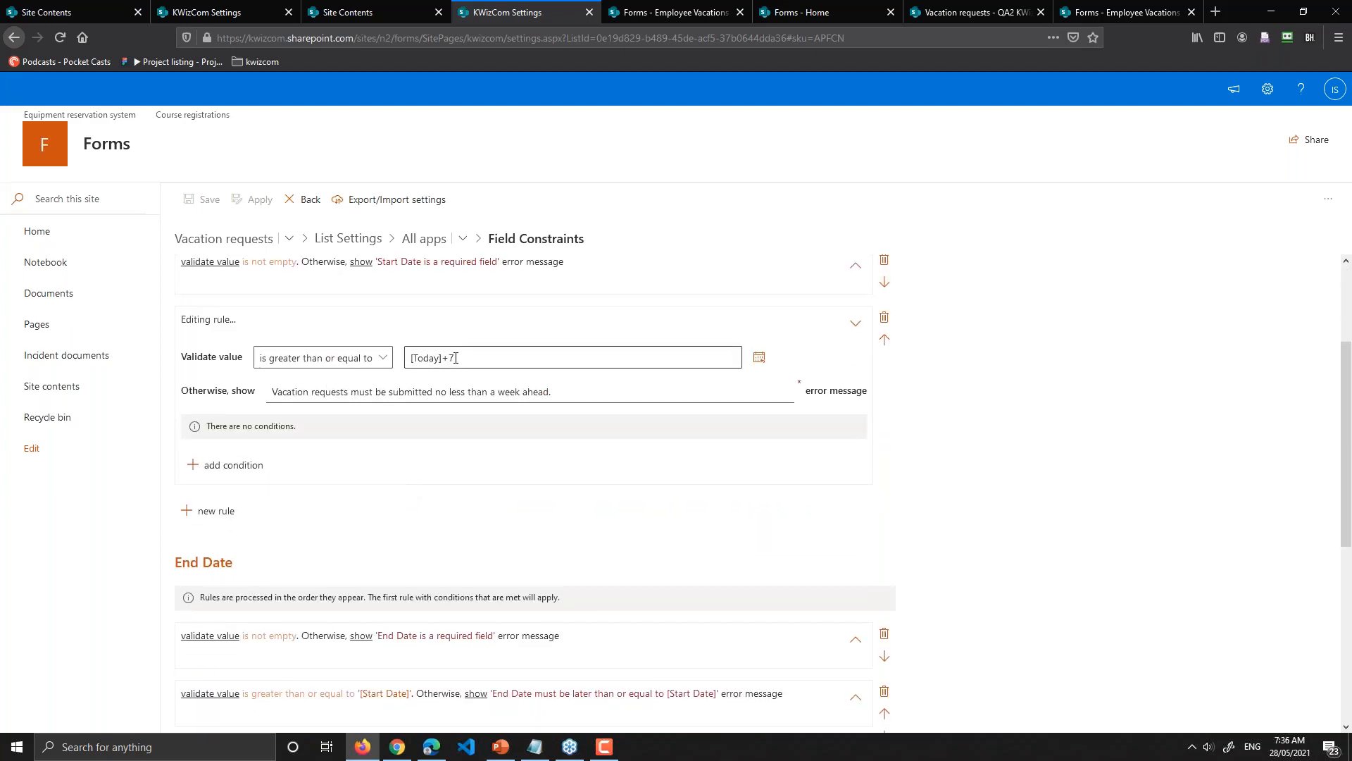
pyautogui.click(454, 358)
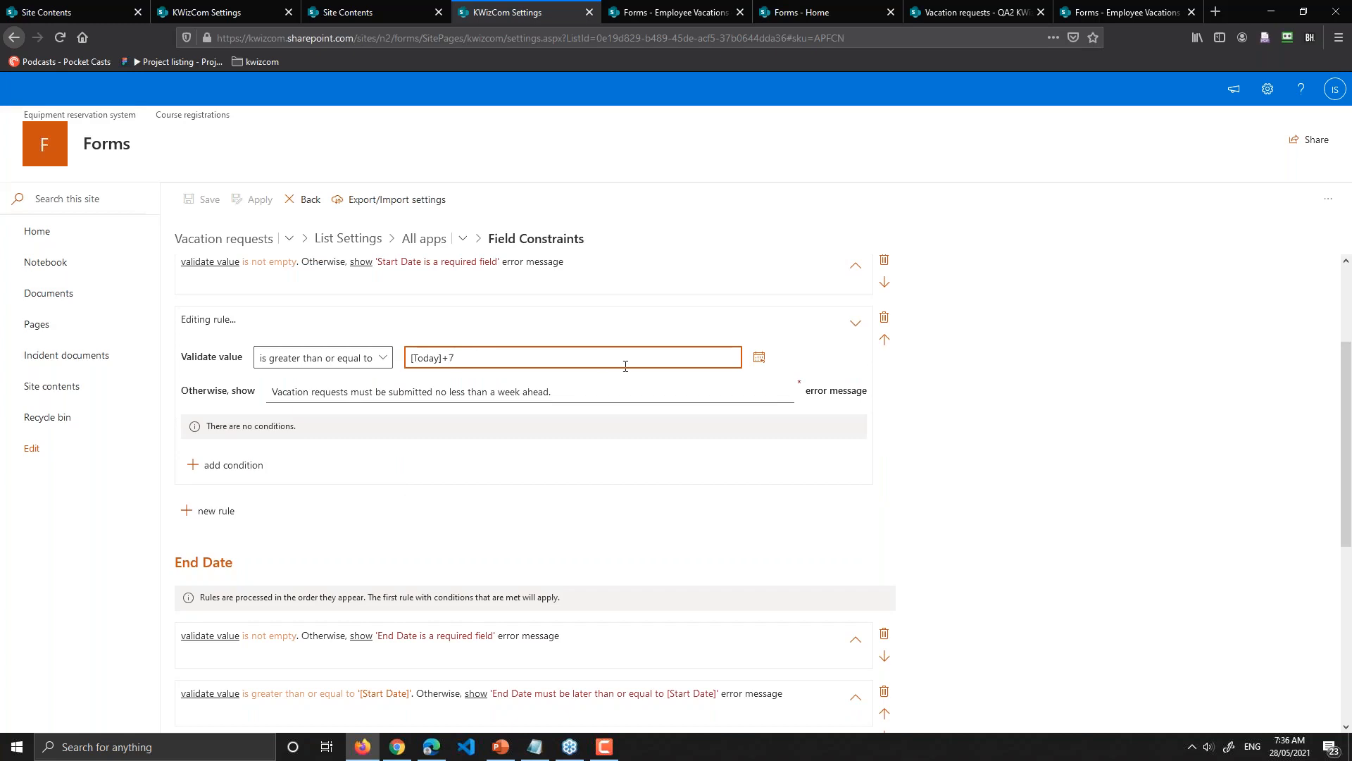
pyautogui.press('BackSpace')
pyautogui.write('5')
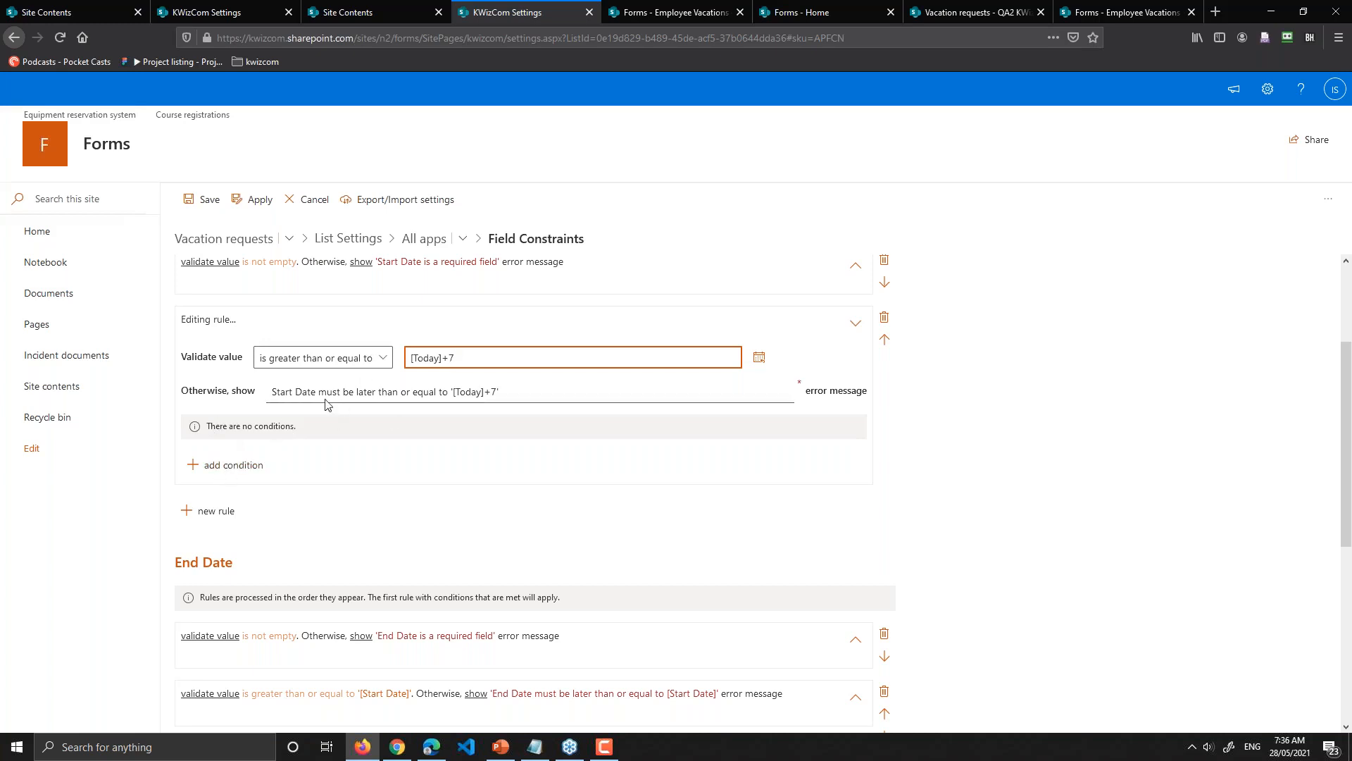
# Step: Add a rule condition: Employee, Current Value, is not equal to
pyautogui.click(226, 470)
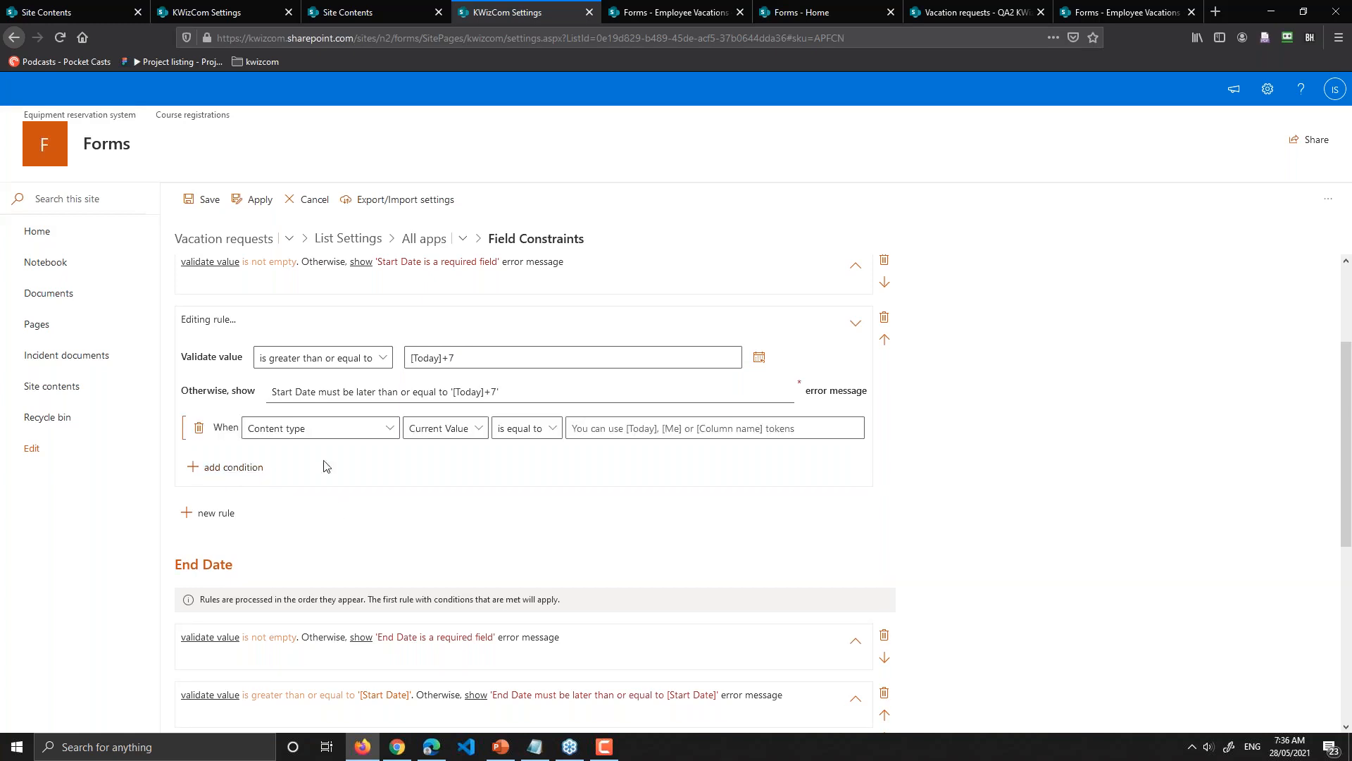
pyautogui.click(288, 438)
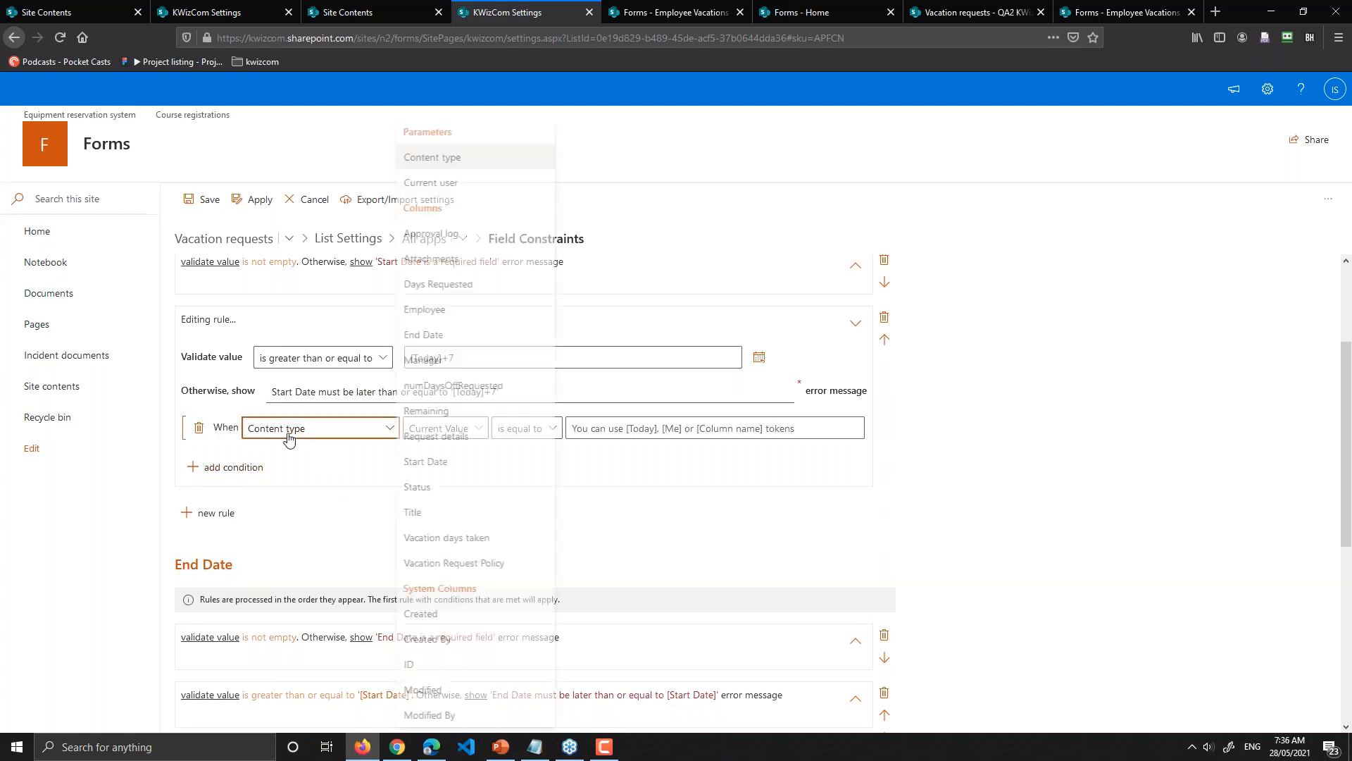
pyautogui.click(455, 320)
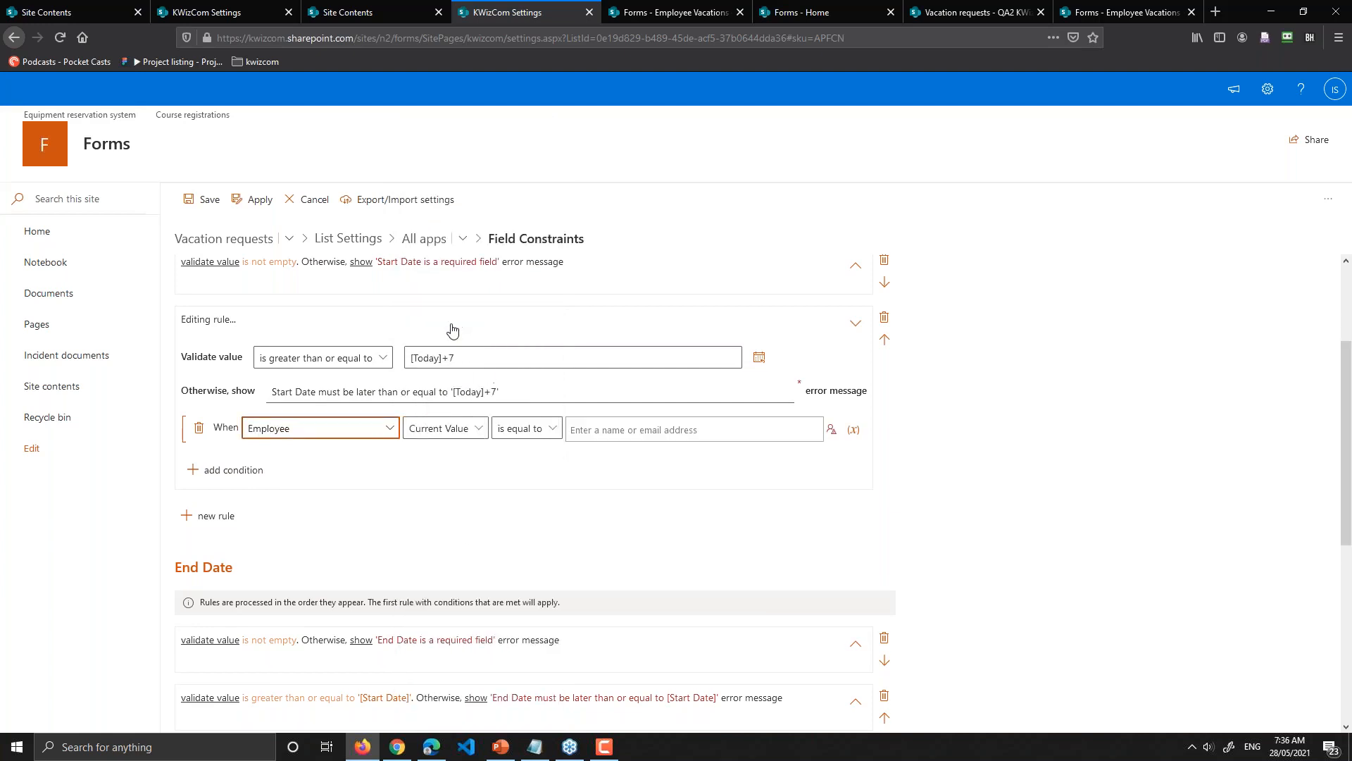
pyautogui.click(451, 436)
pyautogui.click(442, 451)
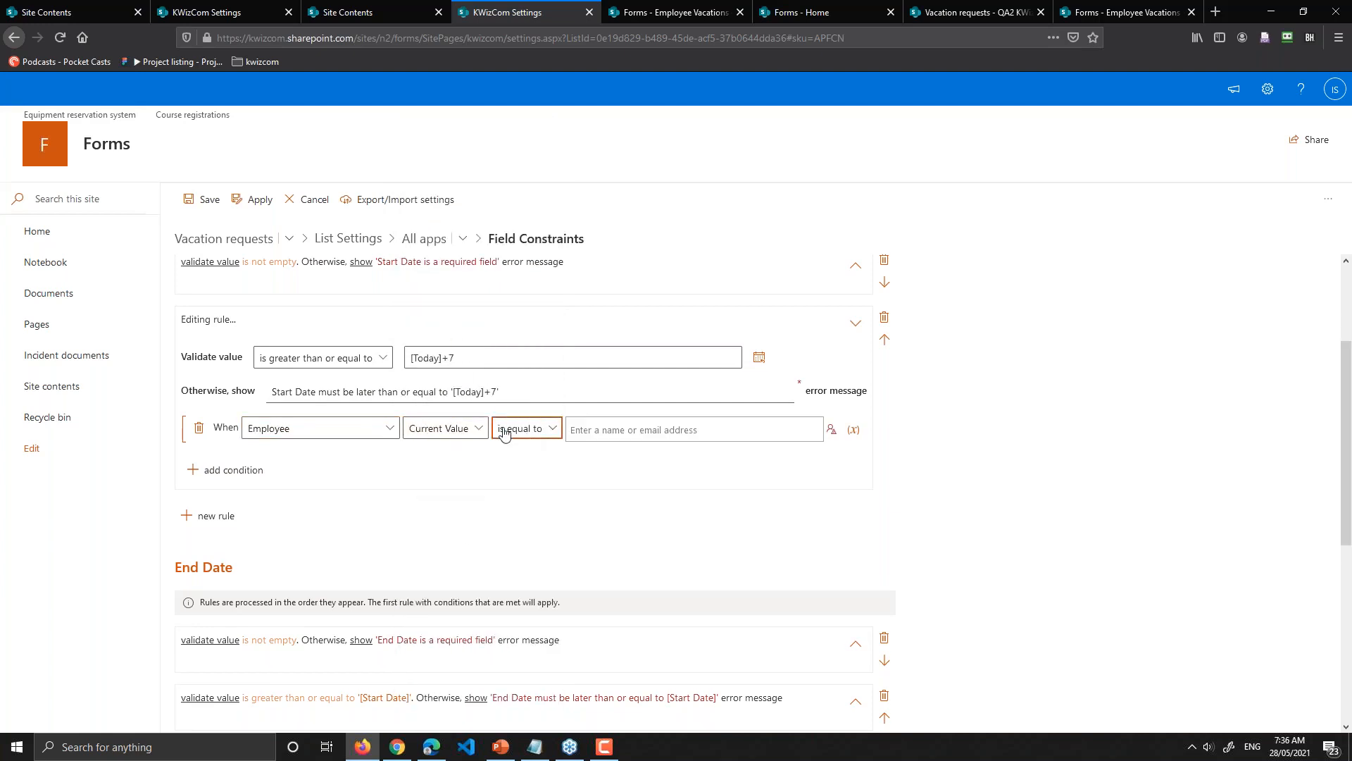
pyautogui.click(519, 430)
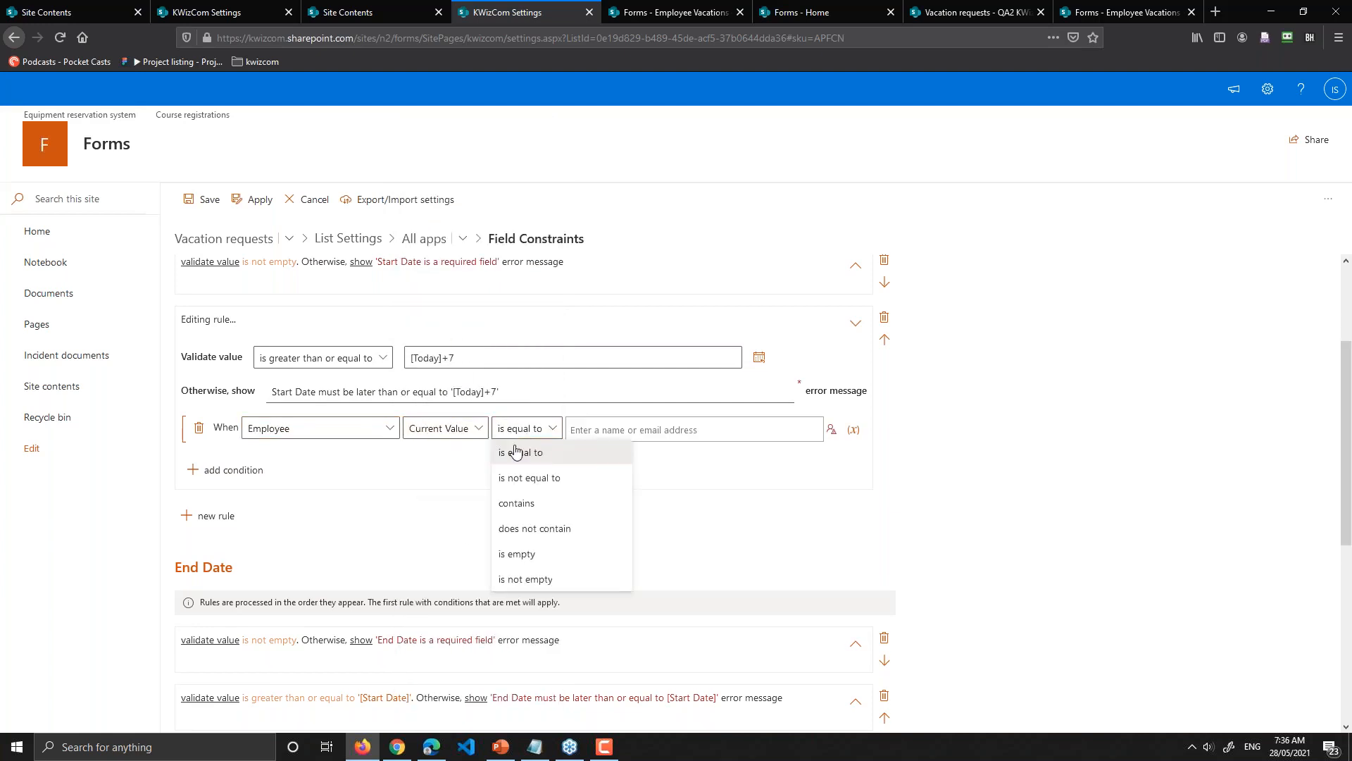
pyautogui.click(535, 479)
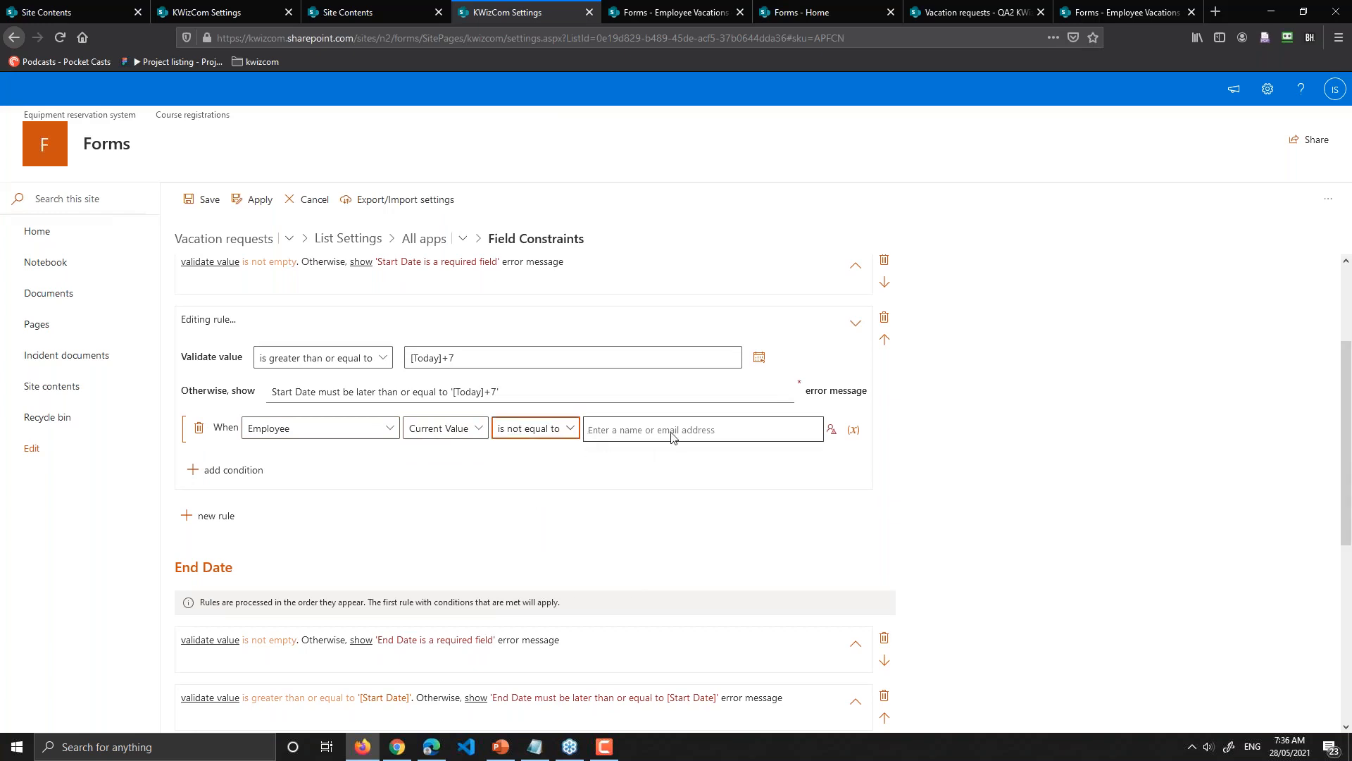
# Step: Dismiss the comparison options and delete the Employee condition, leaving the rule unconditioned
pyautogui.click(568, 429)
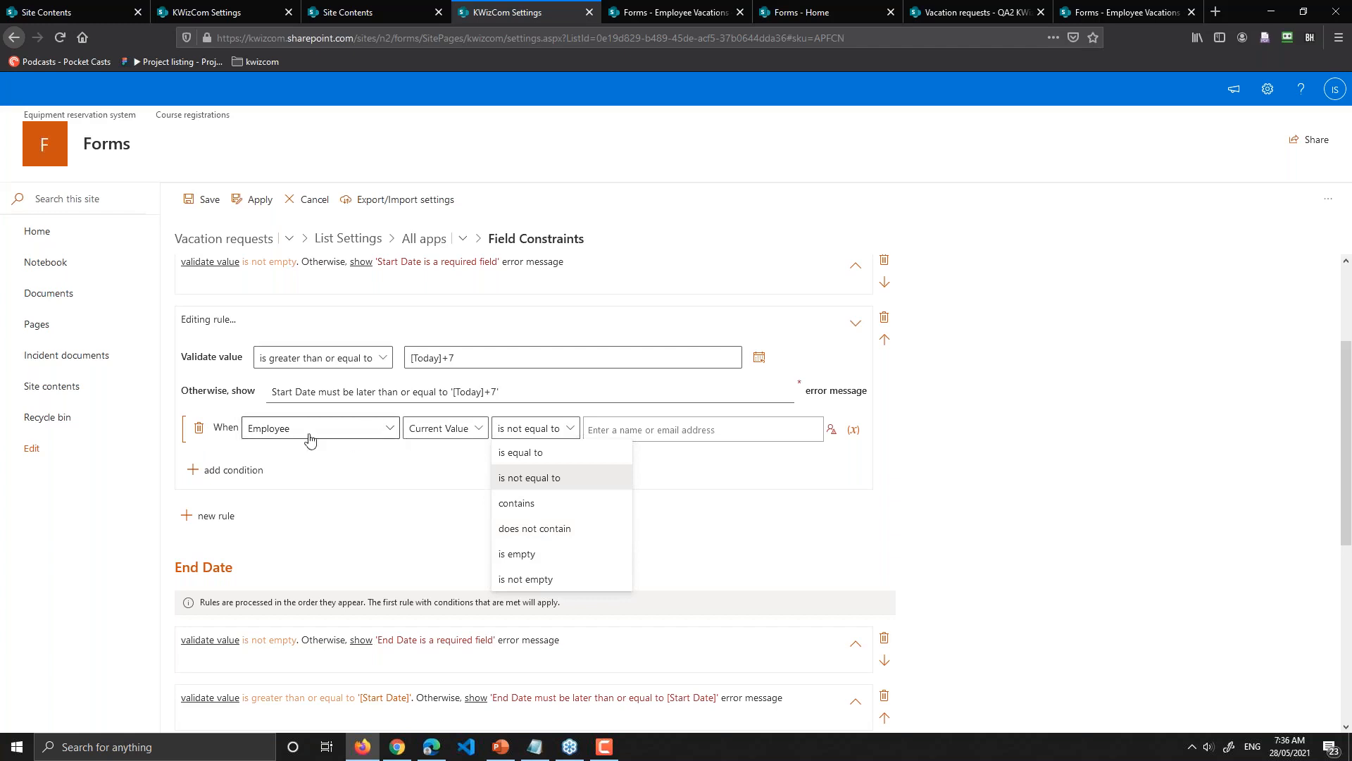
pyautogui.click(200, 428)
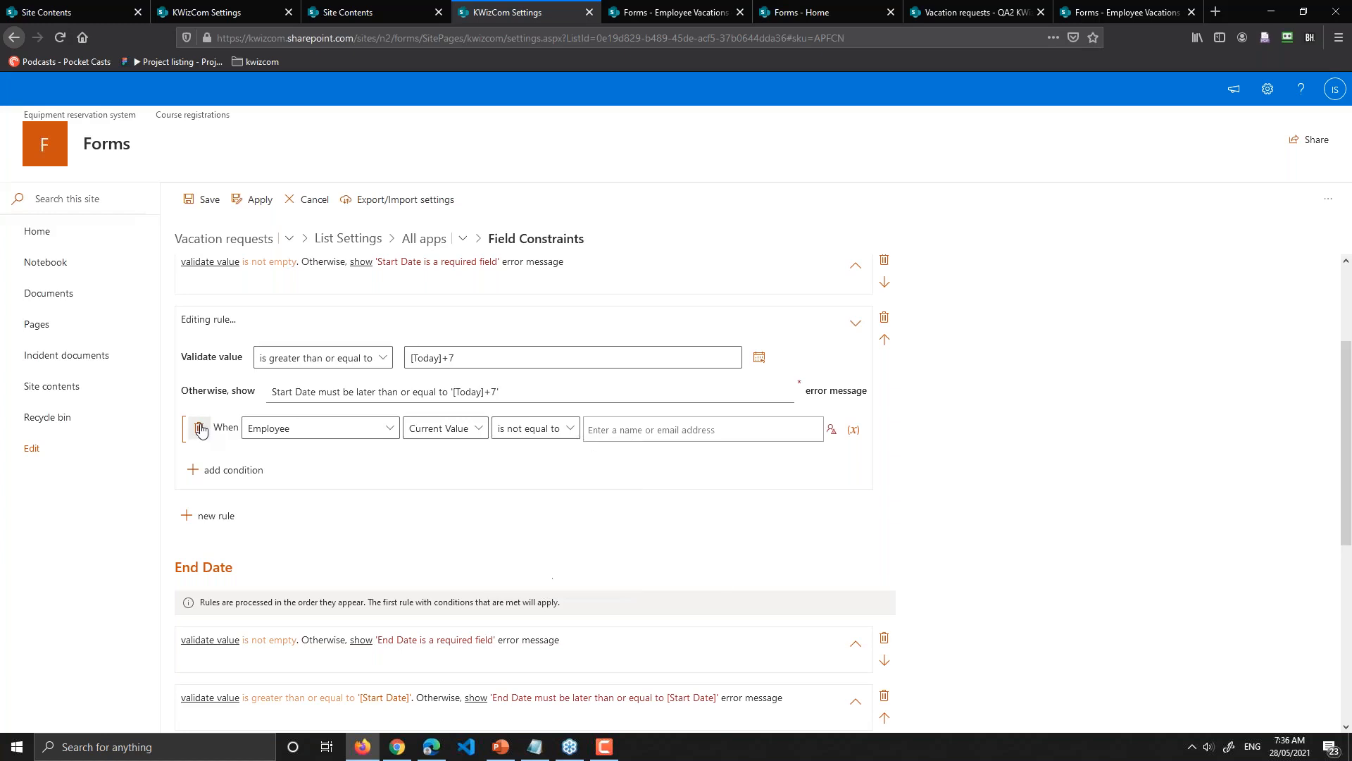
pyautogui.click(200, 428)
pyautogui.scroll(2, 355, 435)
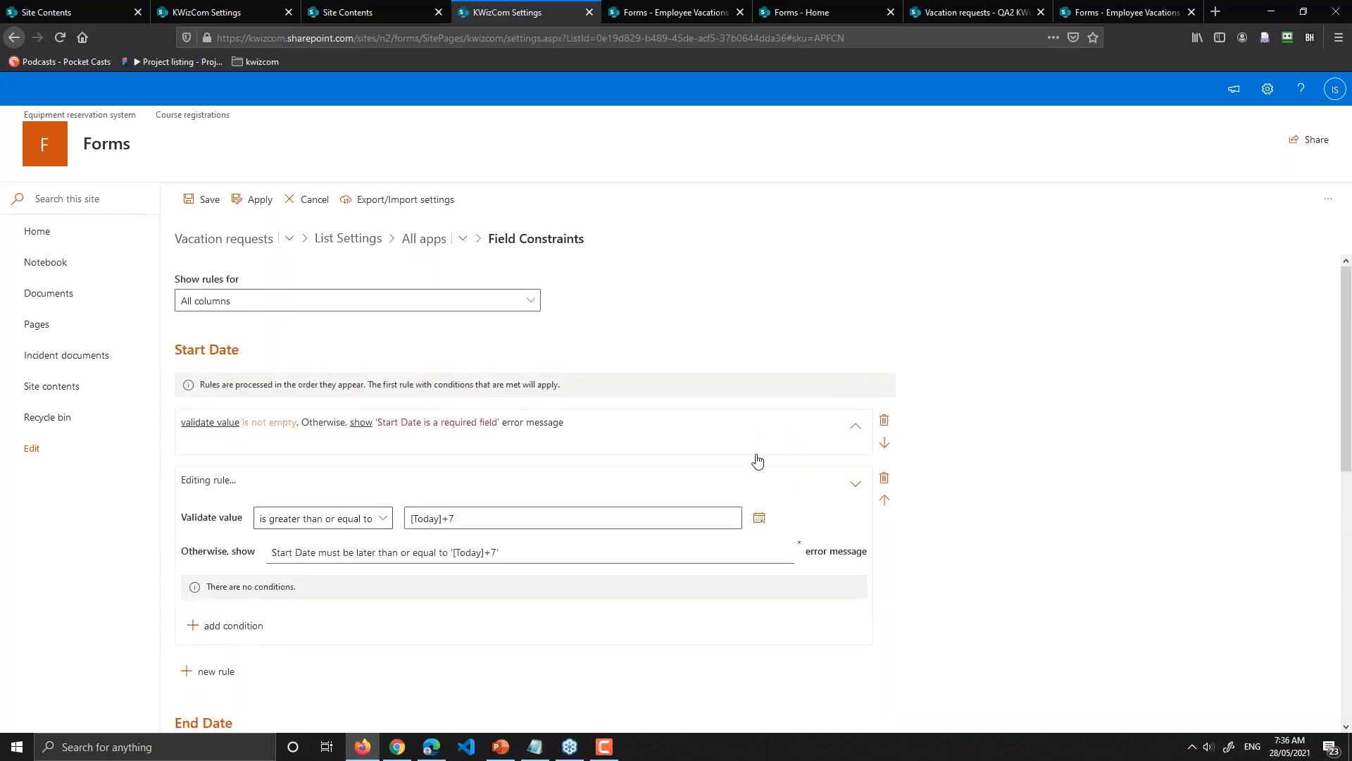
# Step: Collapse the Start Date rule and review the End Date and Employee [Me] rules
pyautogui.click(761, 481)
pyautogui.scroll(-2, 226, 356)
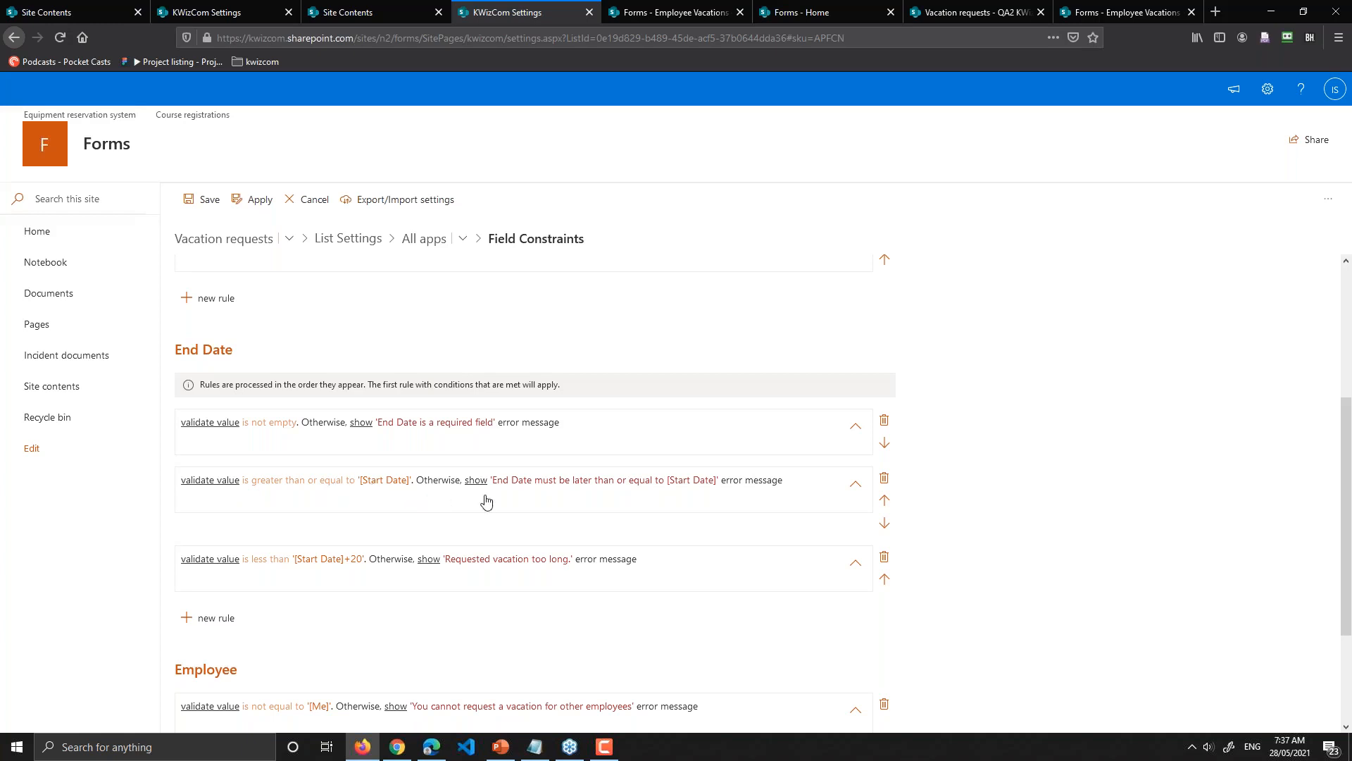
pyautogui.scroll(-1, 483, 499)
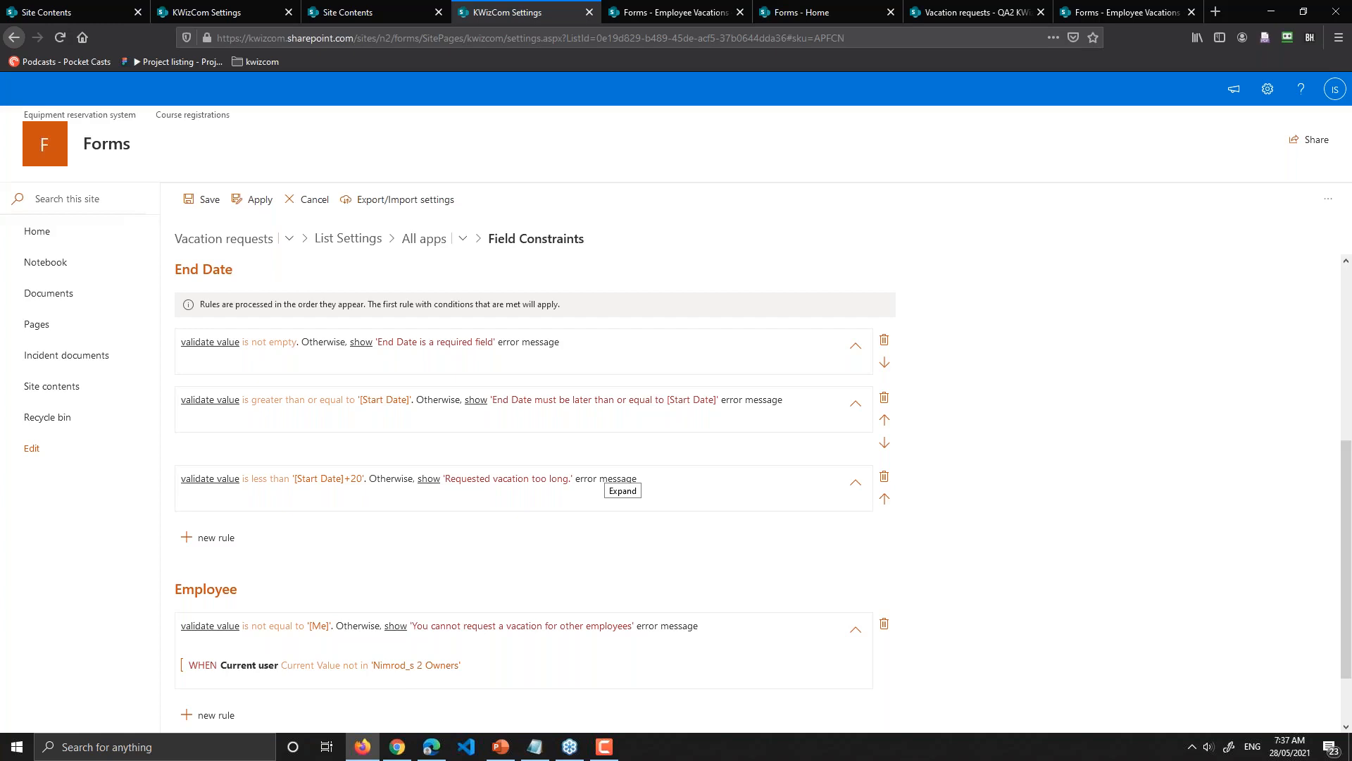
pyautogui.scroll(-2, 620, 479)
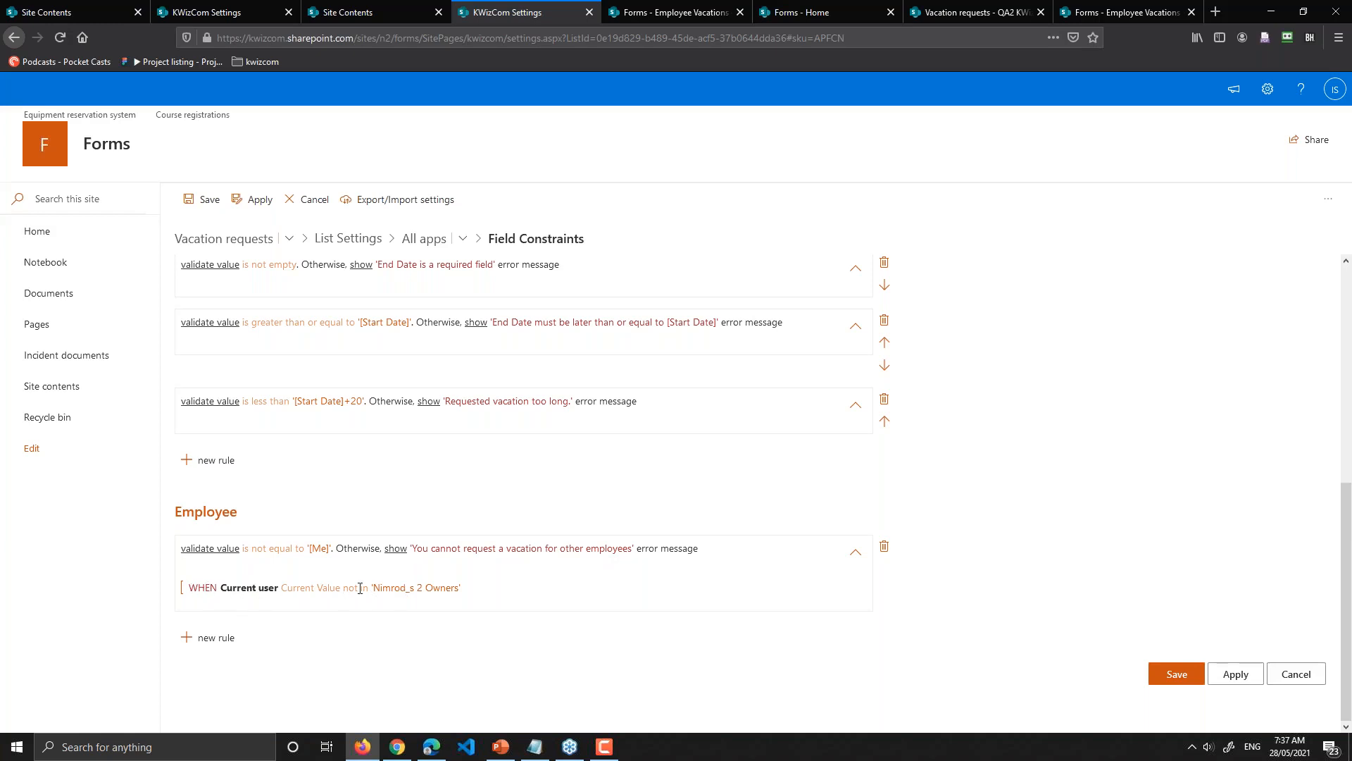
# Step: Inspect the Employee rule's Owners condition, keep All columns shown, and add a new Employee rule
pyautogui.doubleClick(437, 589)
pyautogui.scroll(6, 243, 516)
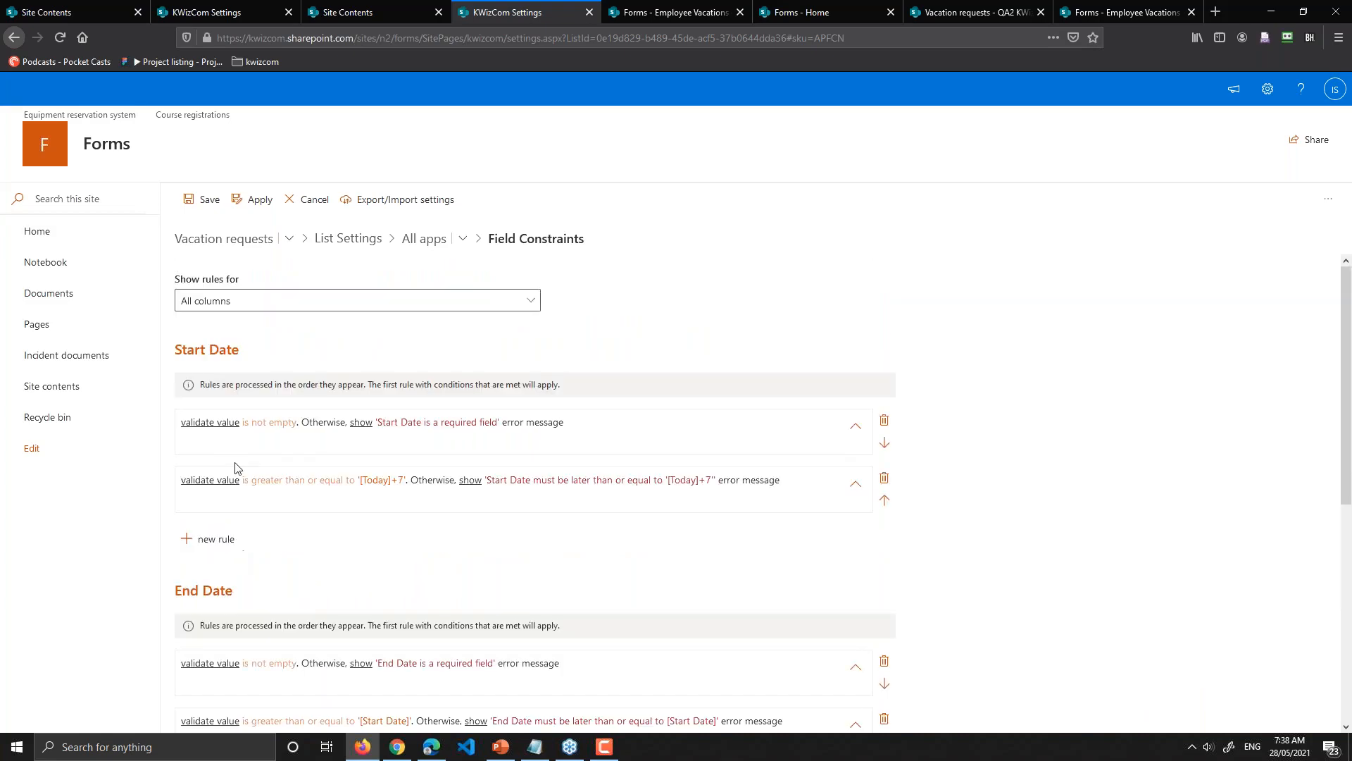
pyautogui.click(247, 304)
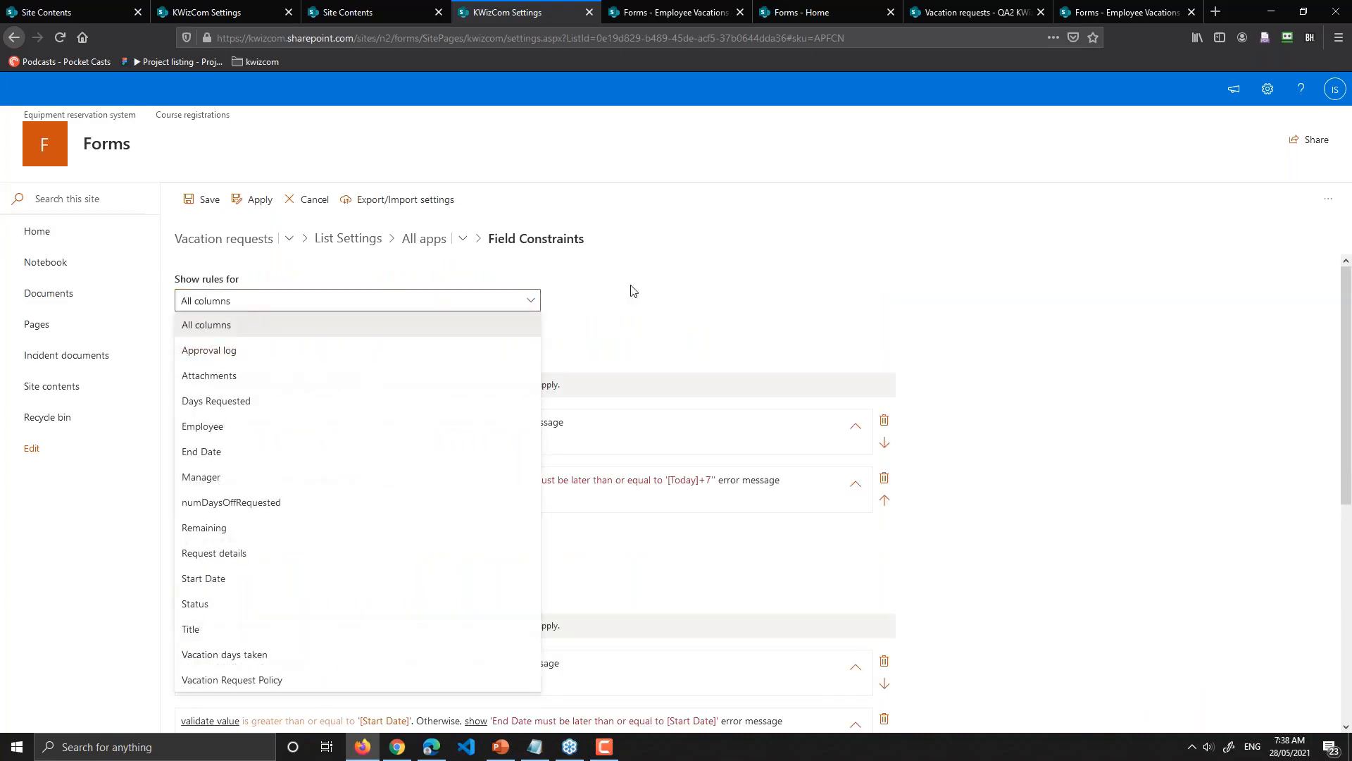
pyautogui.click(834, 357)
pyautogui.scroll(-6, 218, 612)
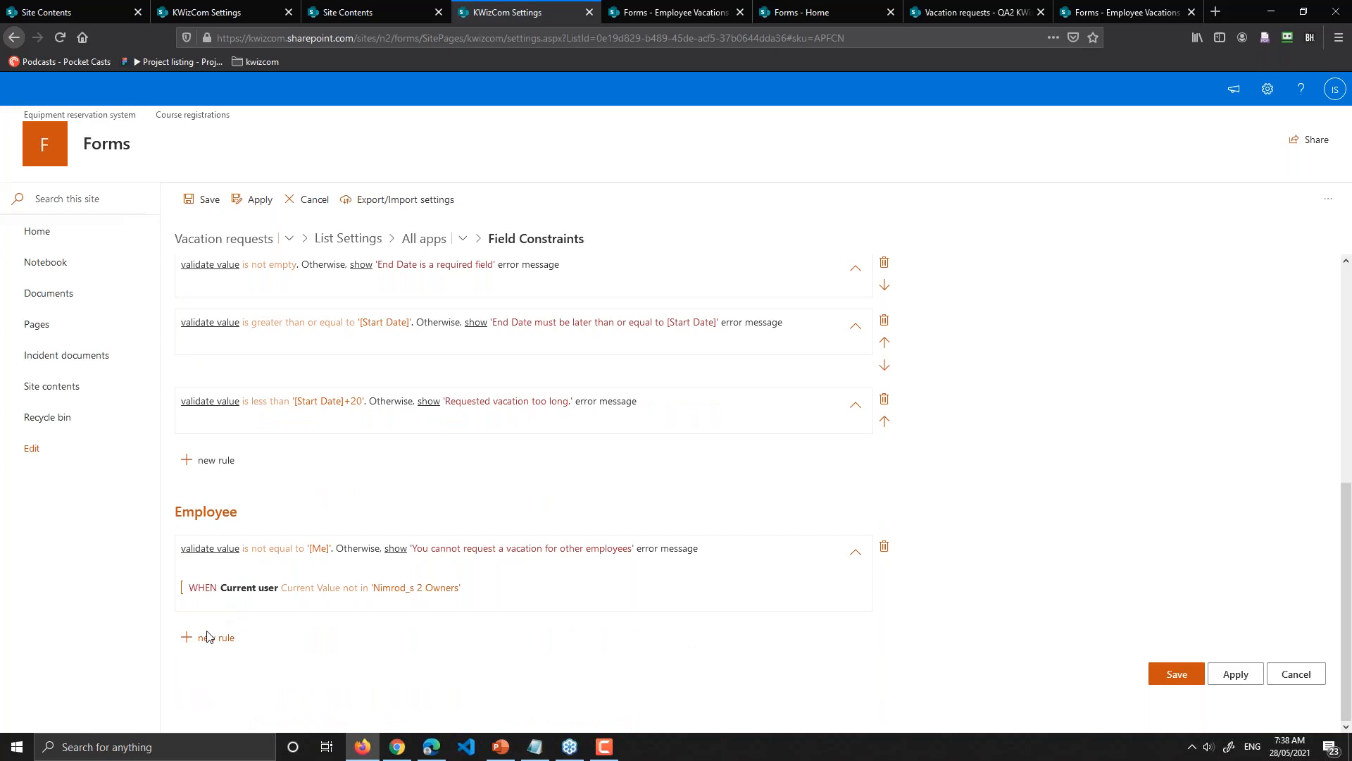
pyautogui.click(209, 637)
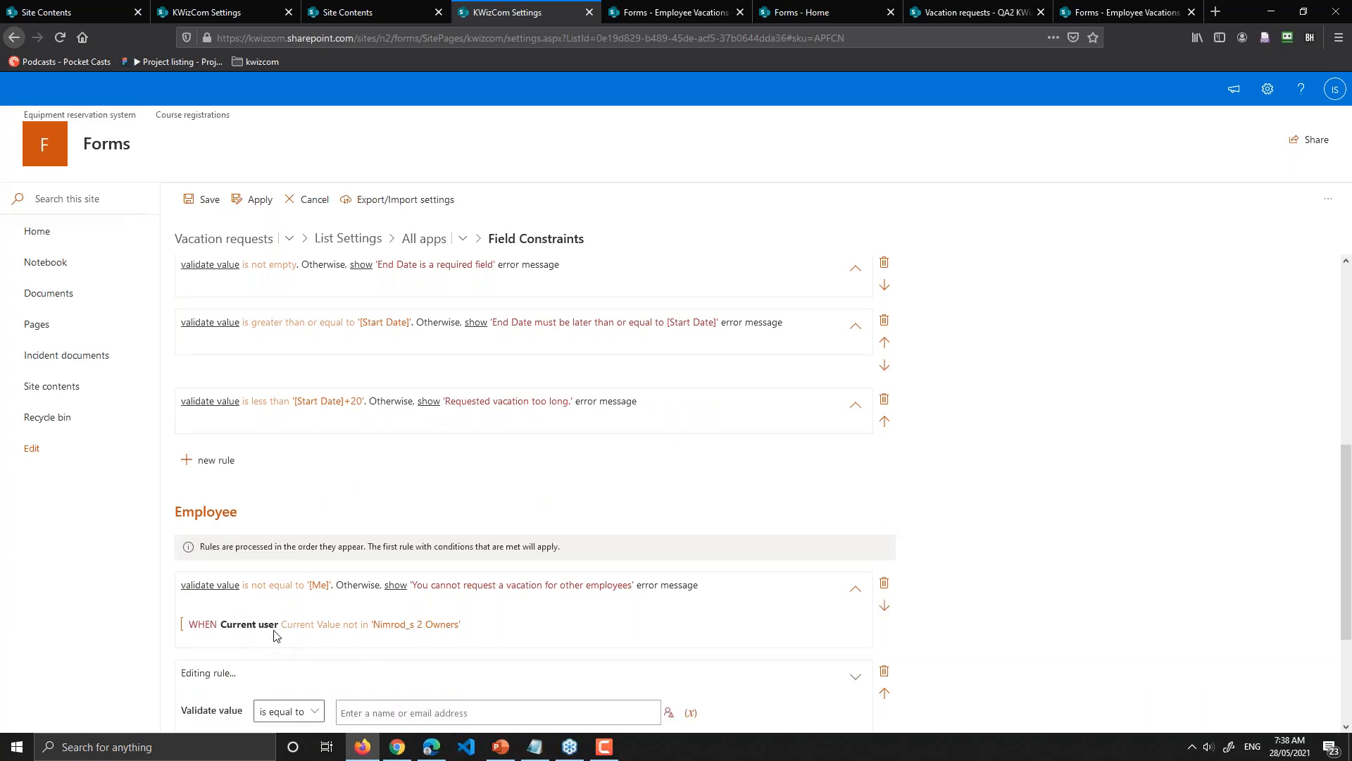
# Step: Delete the new empty Employee rule and confirm the deletion
pyautogui.scroll(-3, 274, 636)
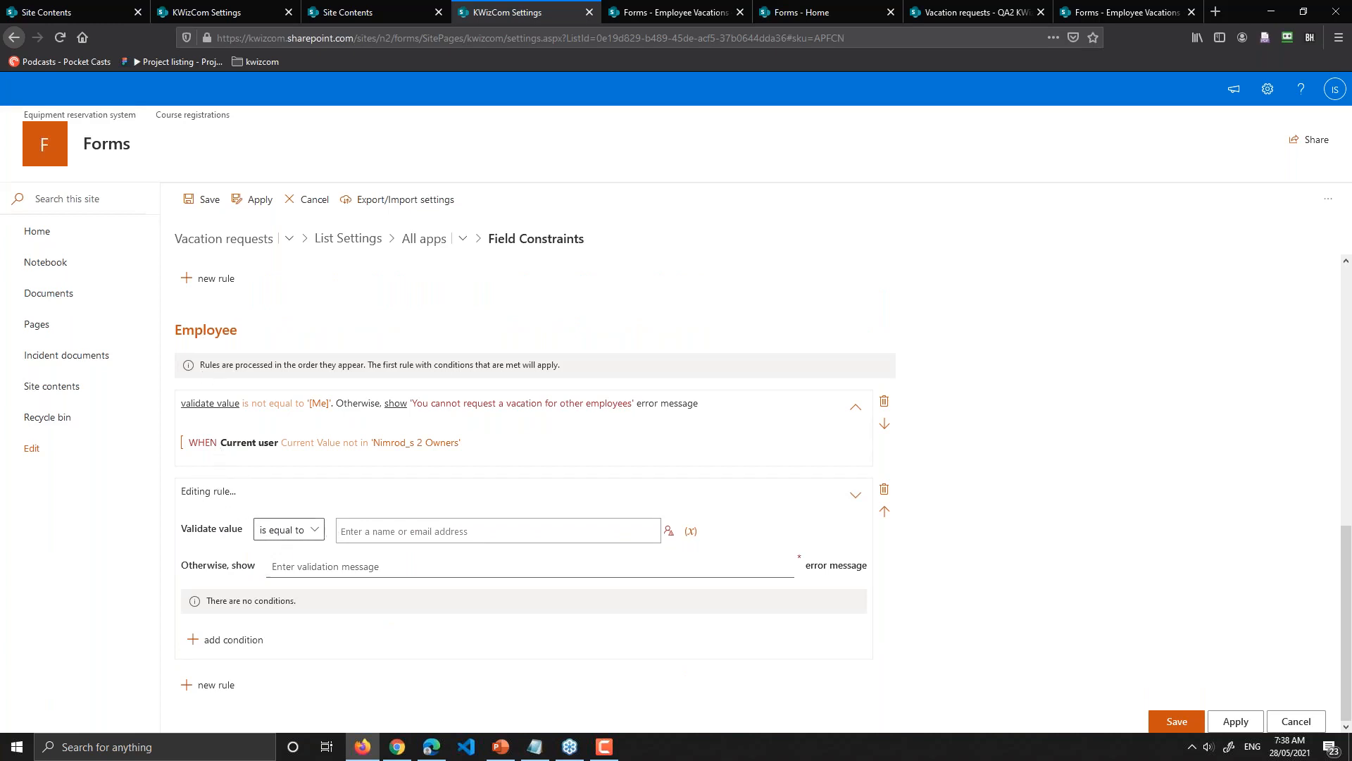
pyautogui.click(297, 533)
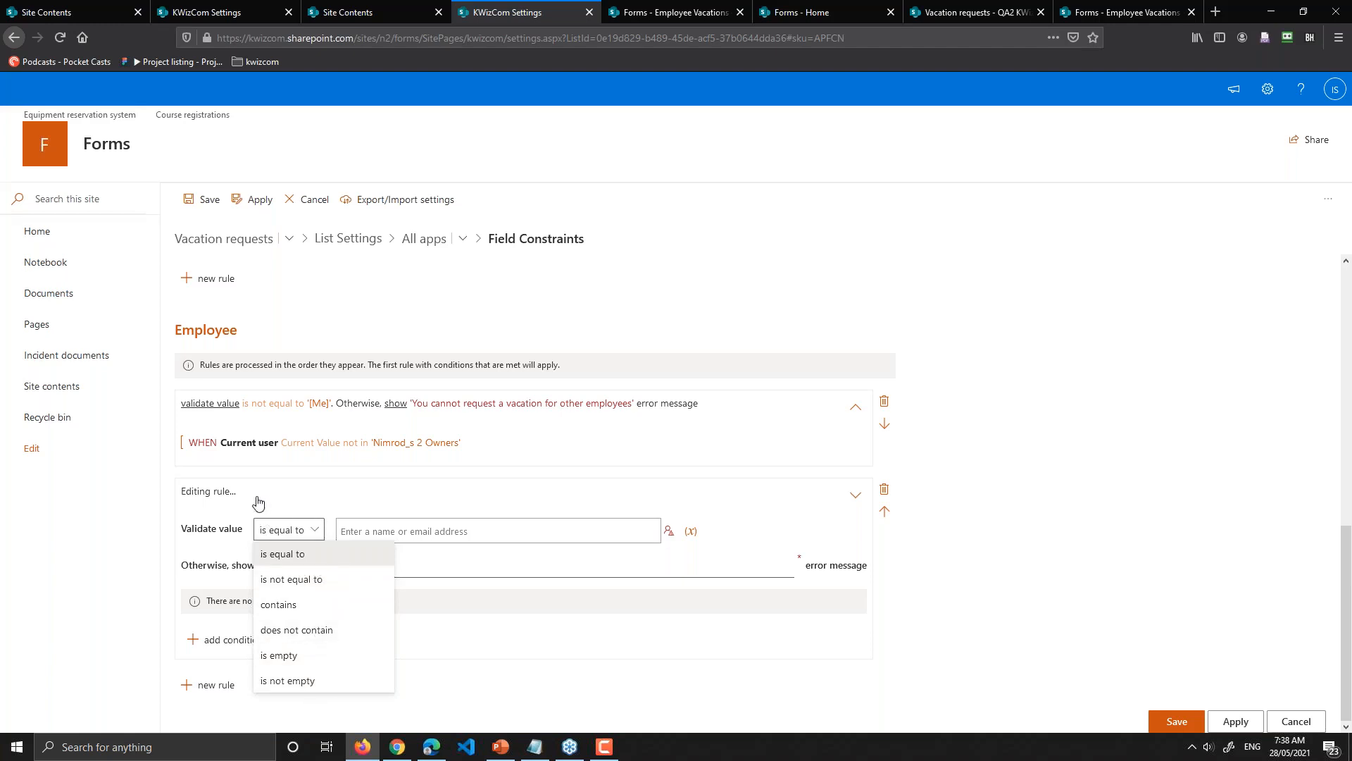
pyautogui.click(886, 489)
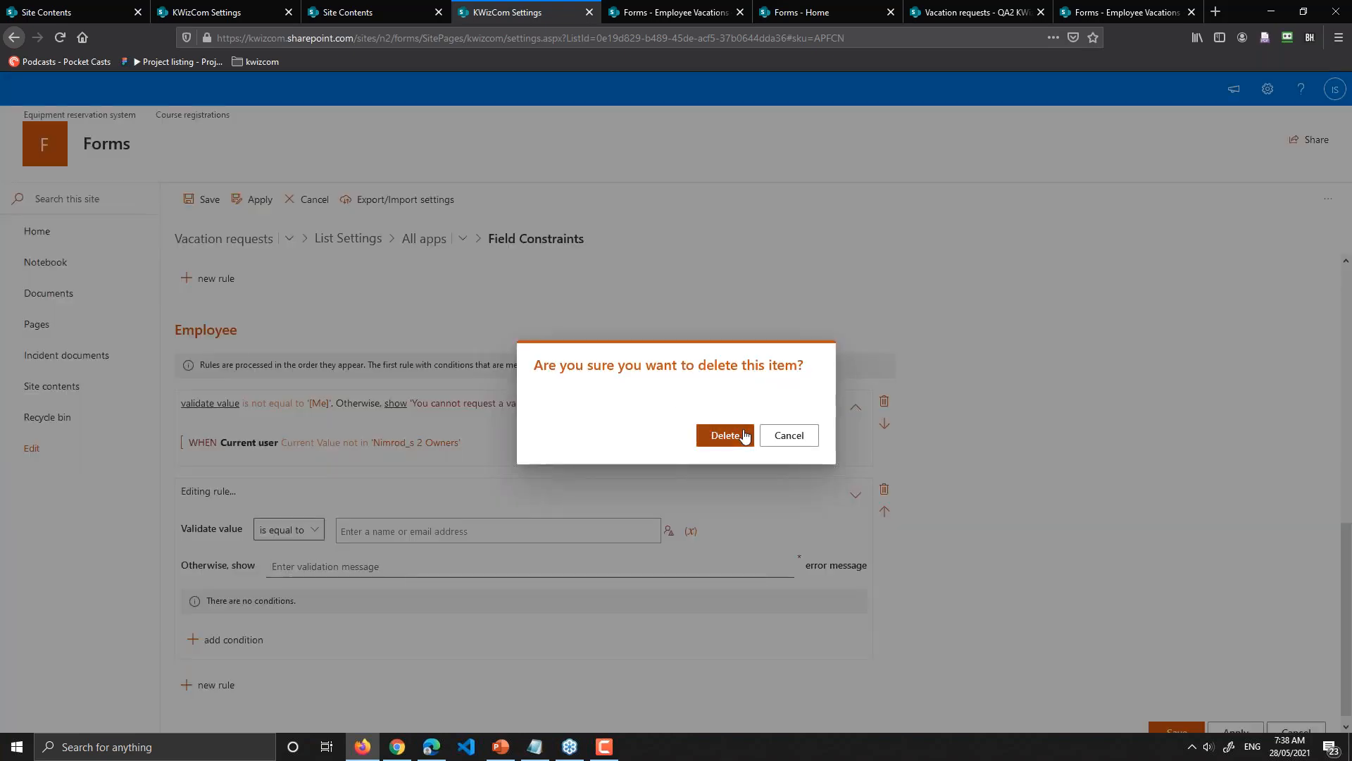
pyautogui.click(744, 435)
pyautogui.scroll(10, 477, 446)
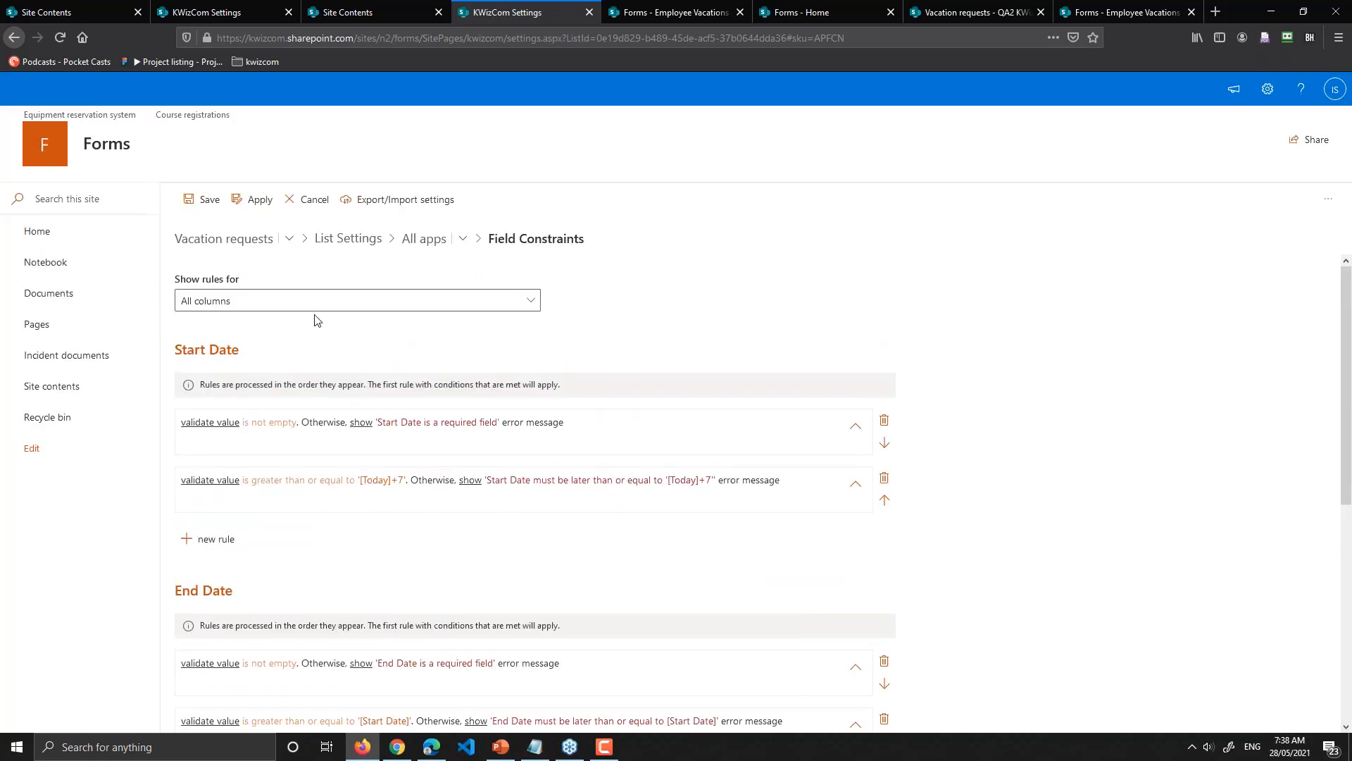
# Step: Filter rules to the Title column and add a new Title rule set to 'is equal to'
pyautogui.click(214, 307)
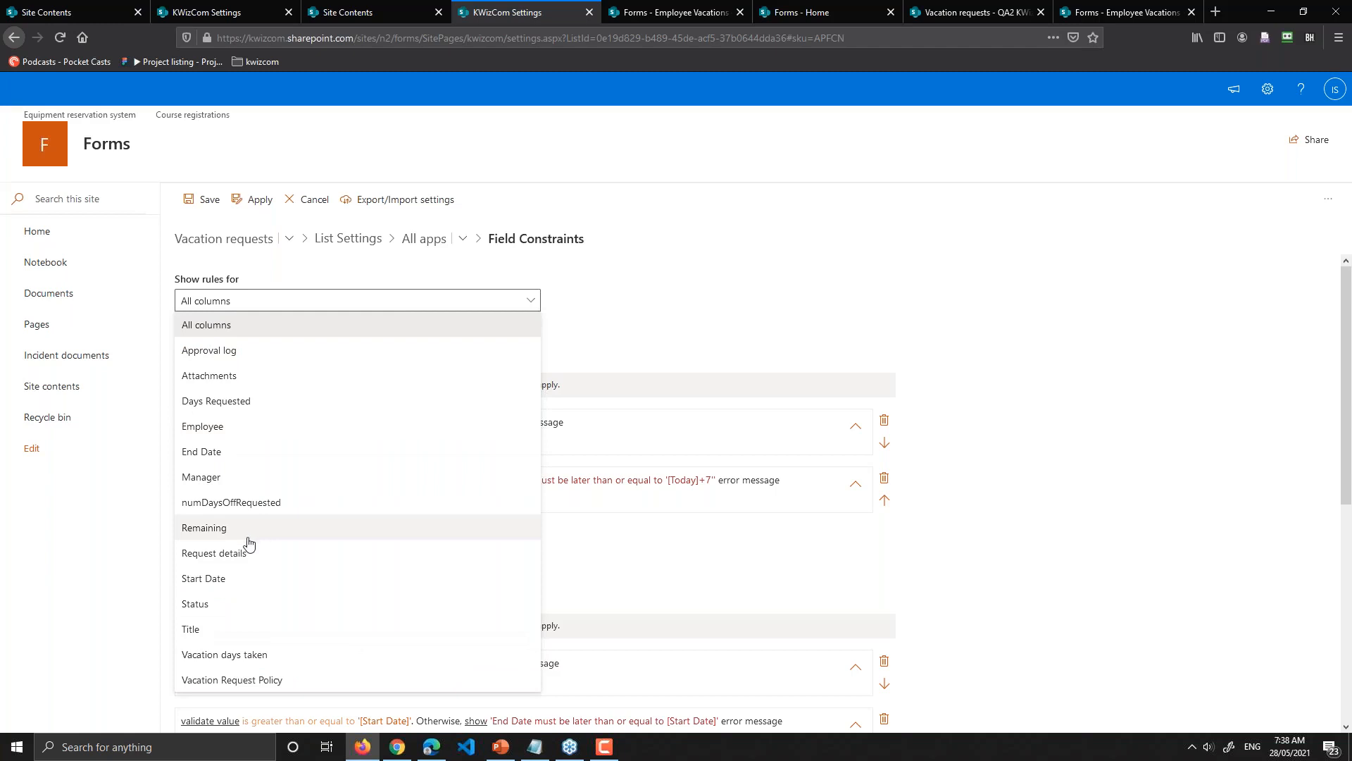
pyautogui.click(206, 636)
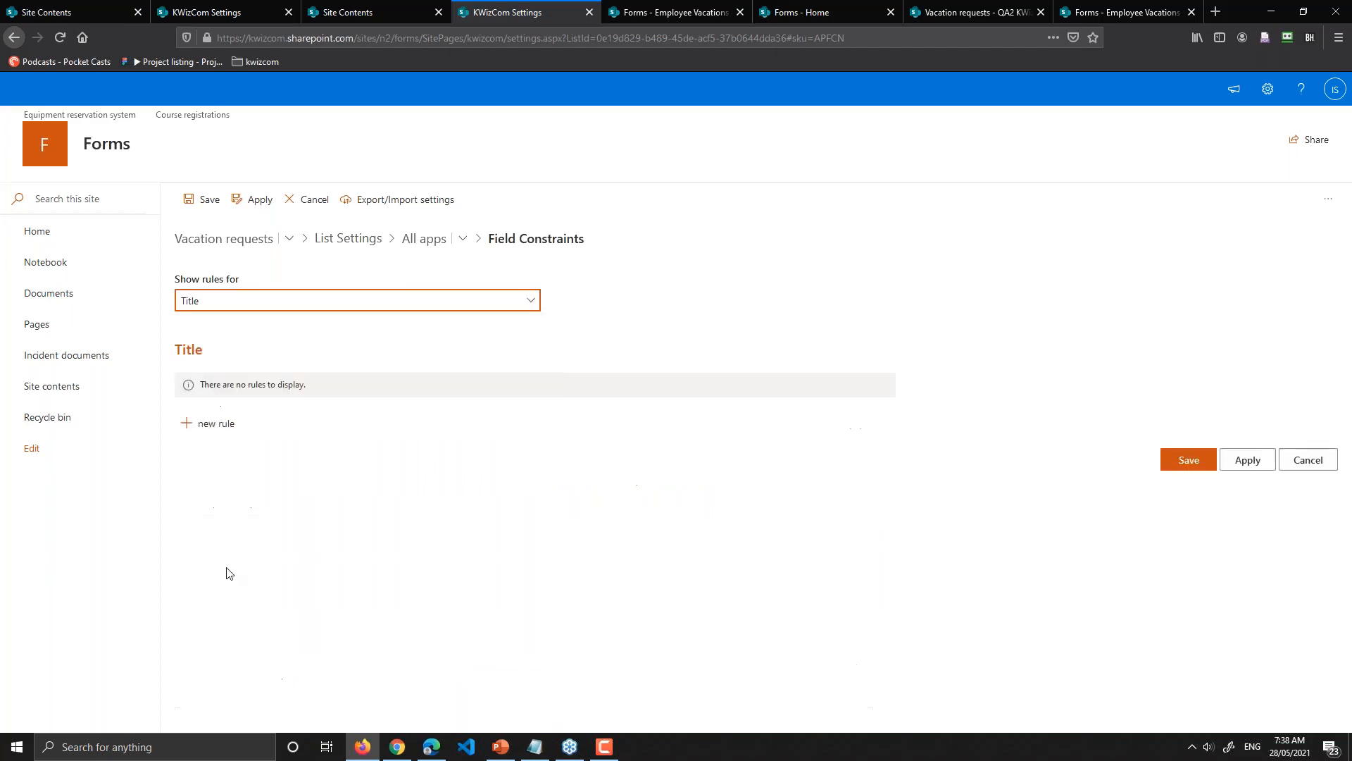
pyautogui.click(209, 425)
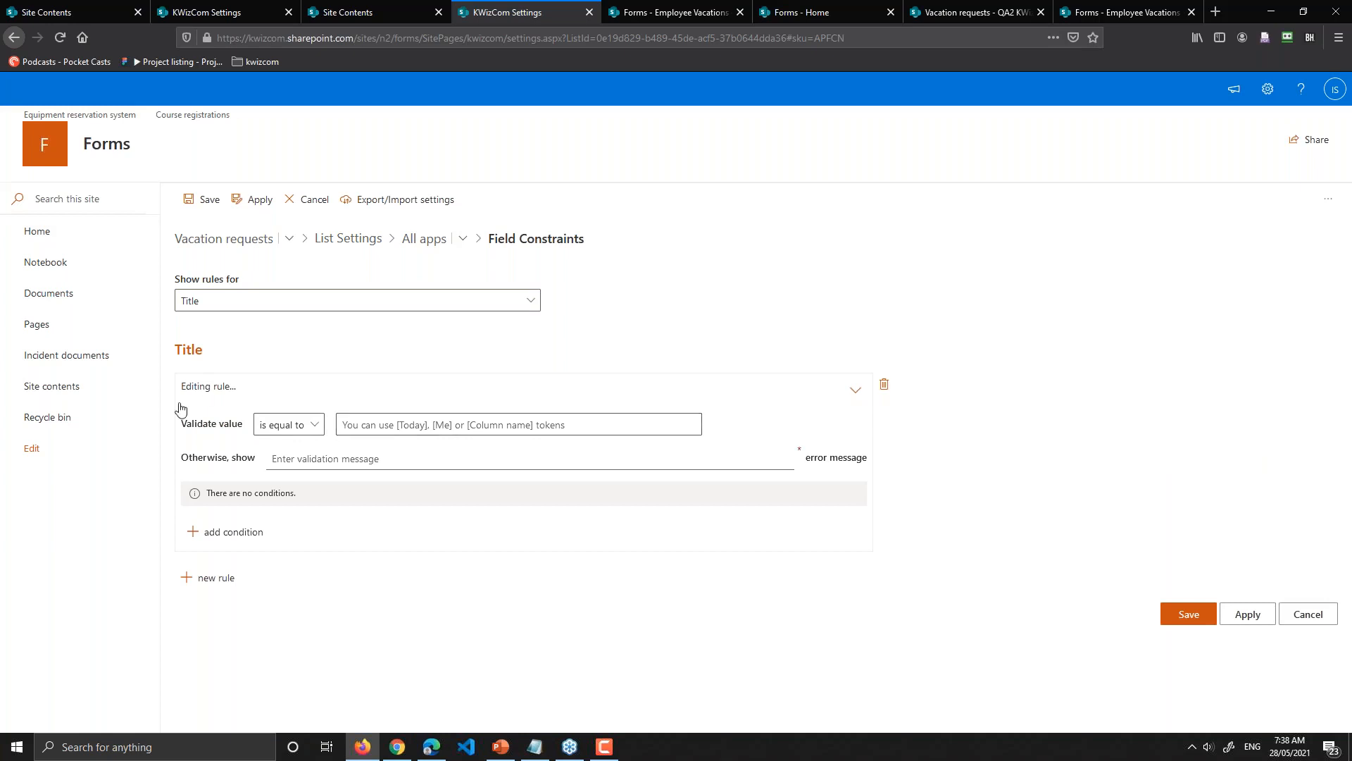
pyautogui.click(312, 428)
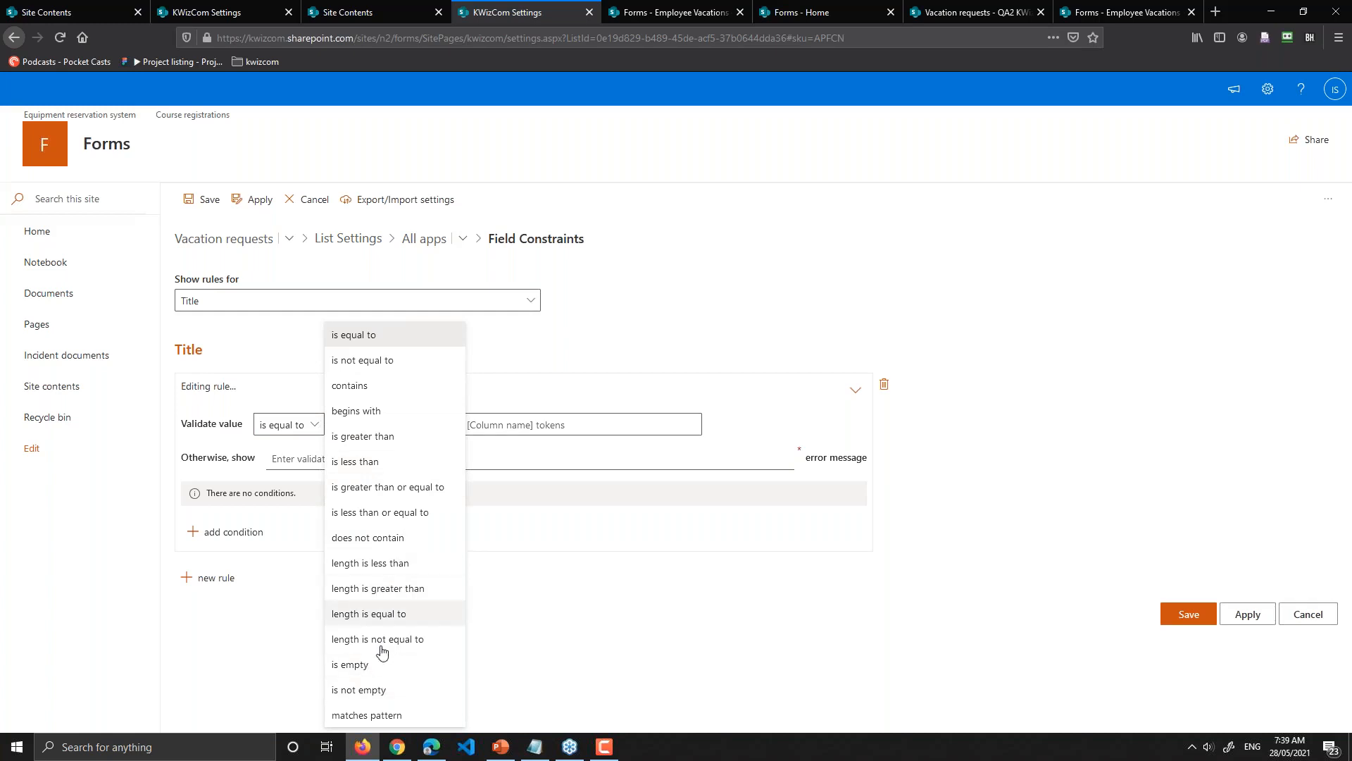
# Step: Make the Title rule 'matches pattern' using the Date Format (m/d/y) pattern
pyautogui.click(375, 716)
pyautogui.click(503, 425)
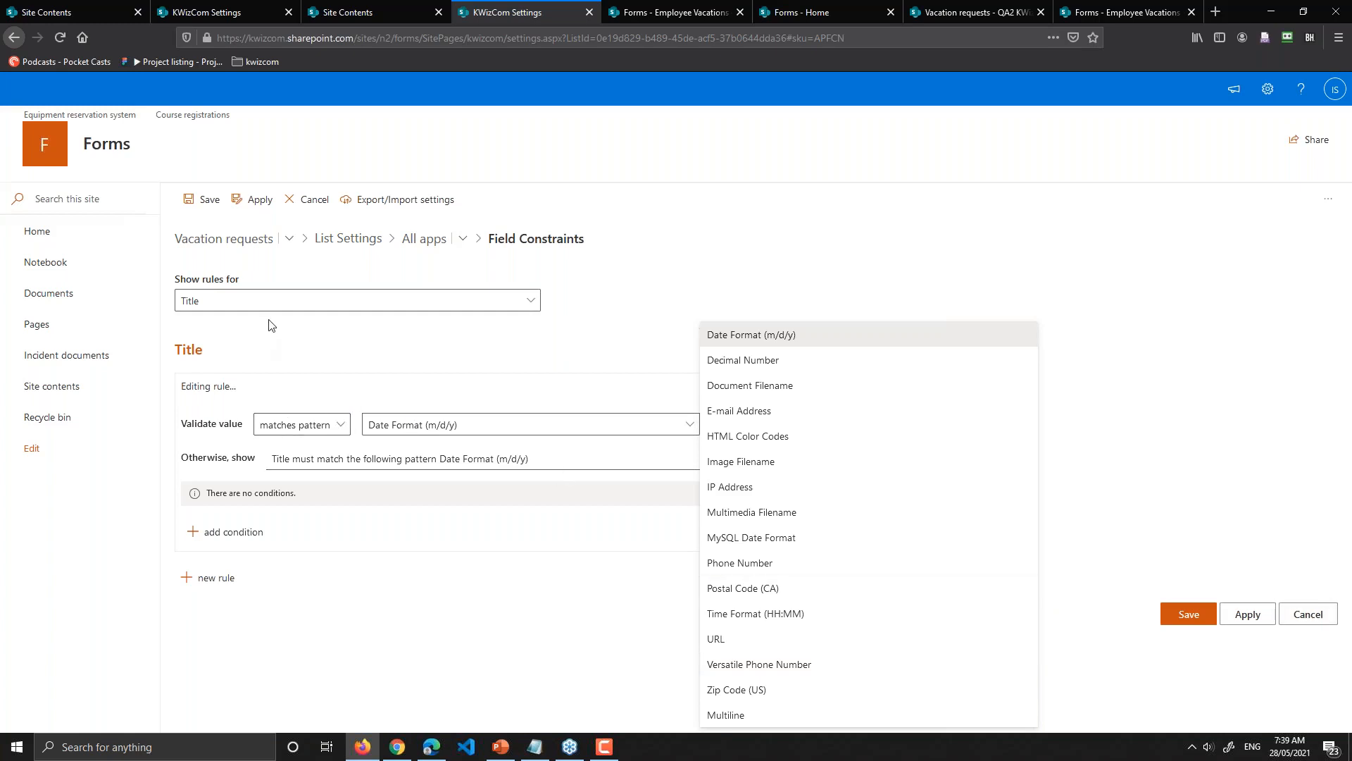
pyautogui.click(254, 301)
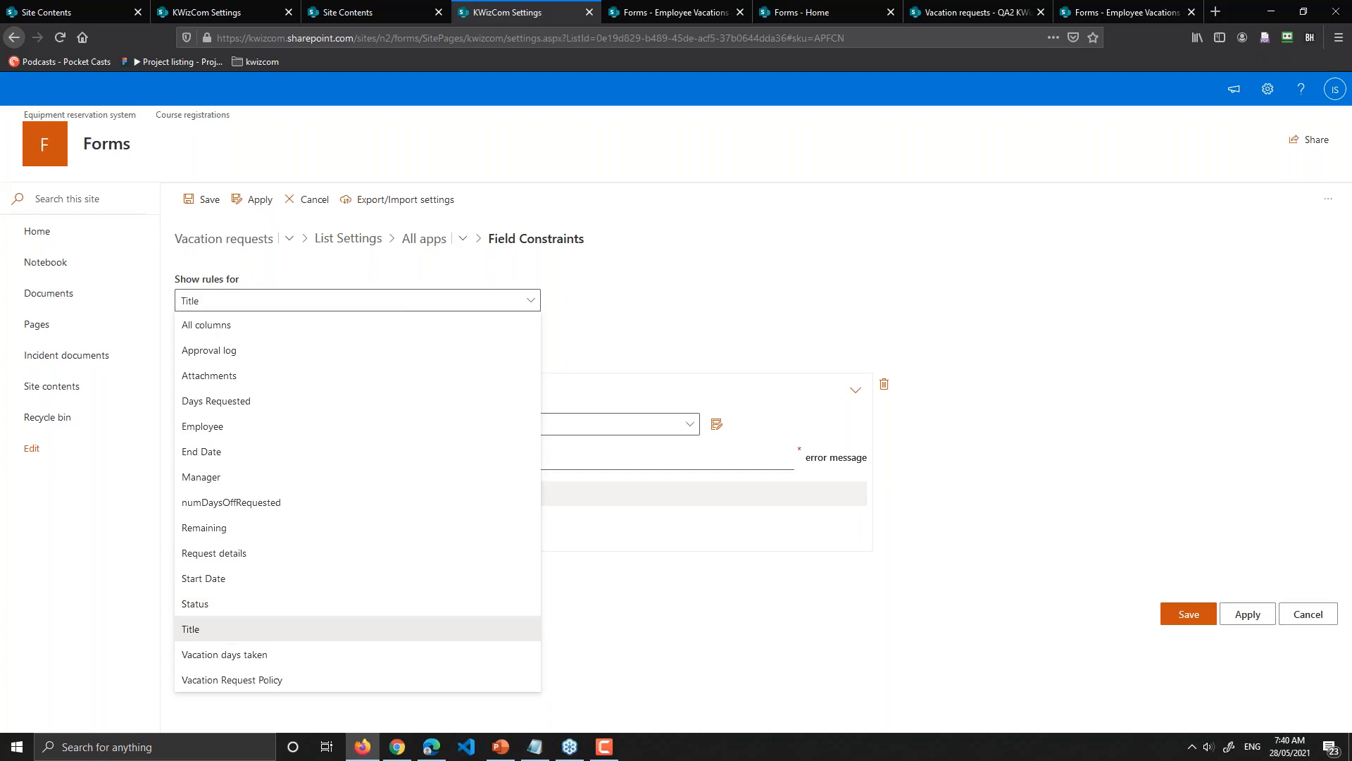
# Step: Add then remove a Content type condition, and discard the unsaved Title rule
pyautogui.click(630, 458)
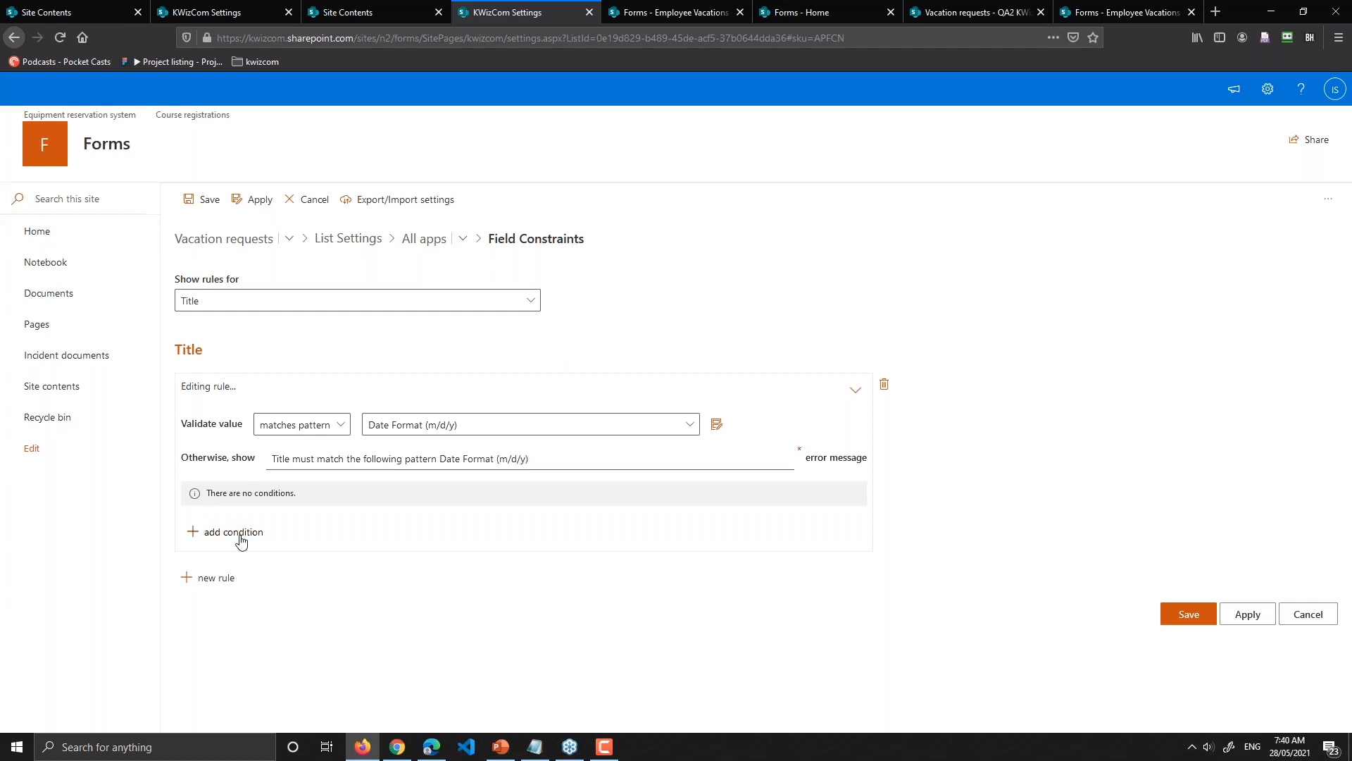
pyautogui.click(240, 534)
pyautogui.click(293, 496)
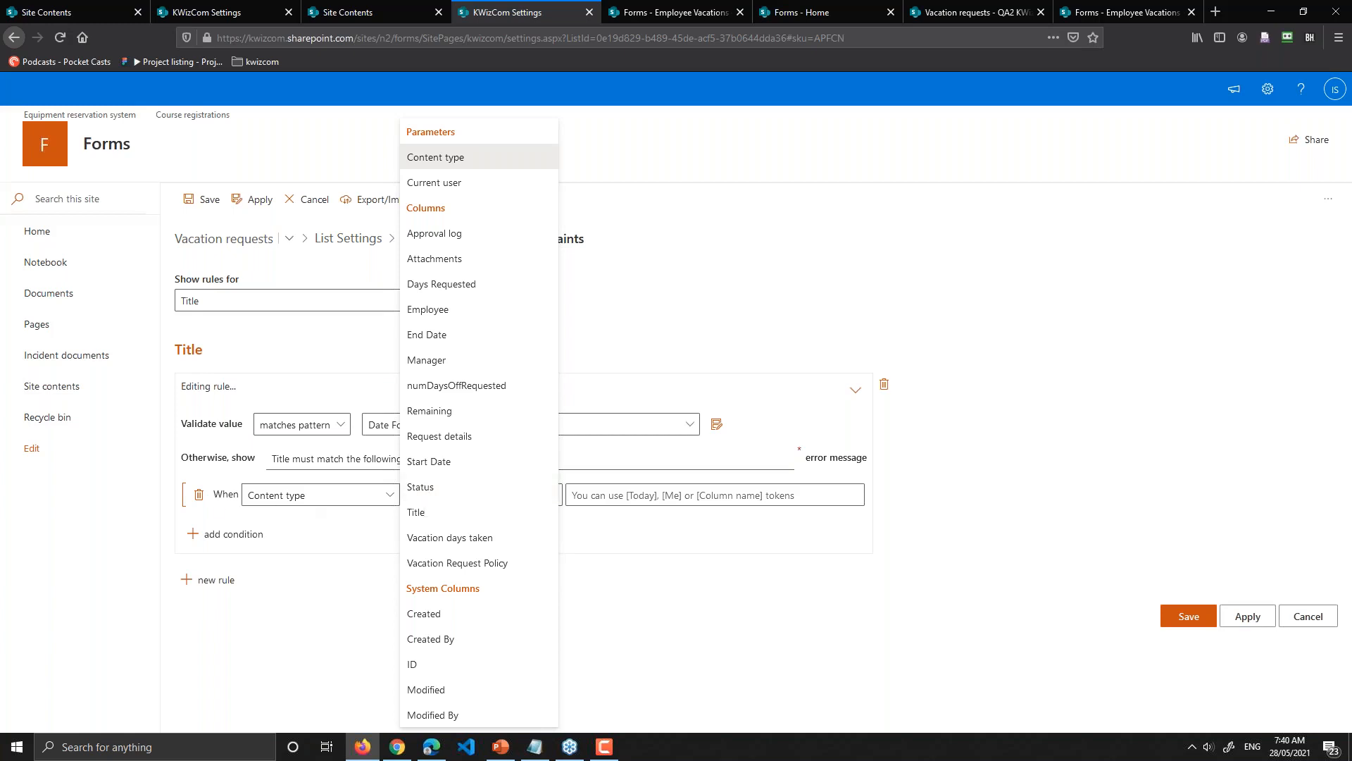
pyautogui.click(197, 498)
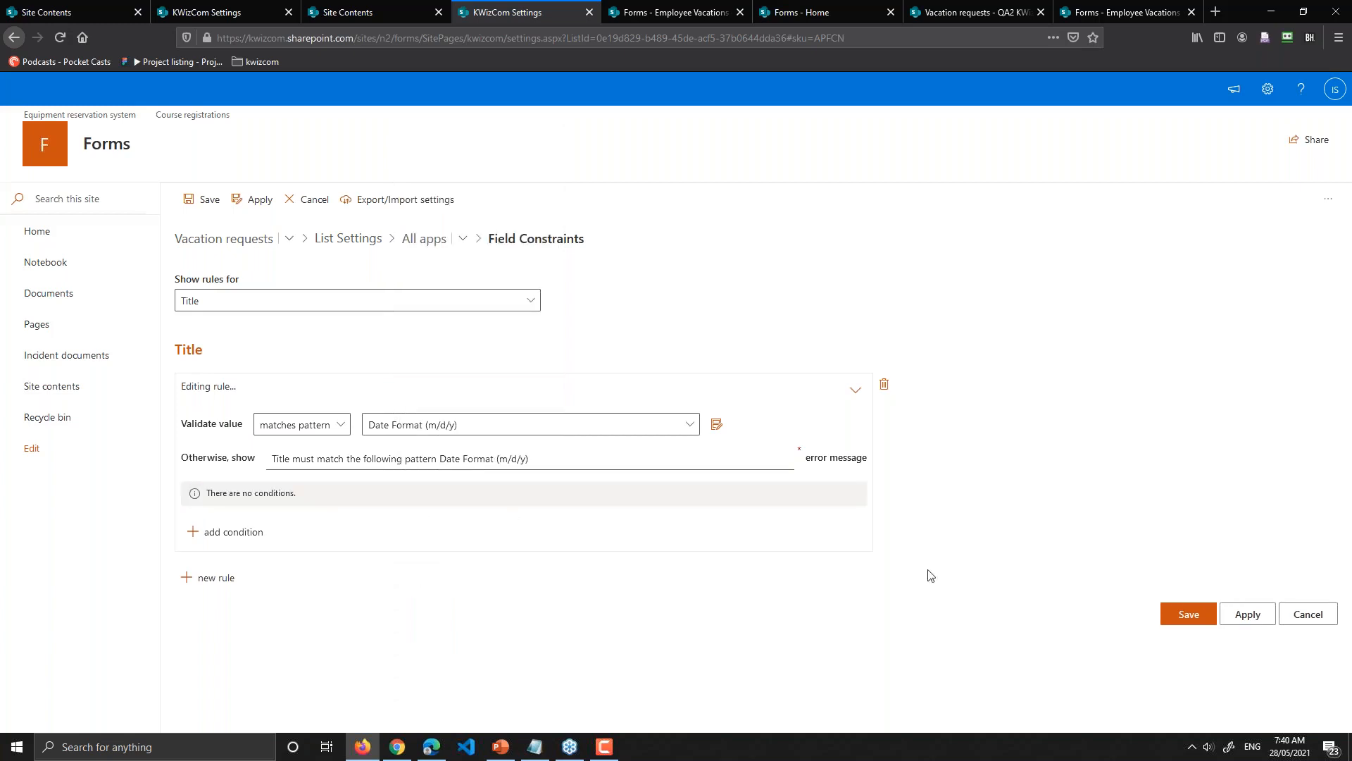
pyautogui.click(1308, 617)
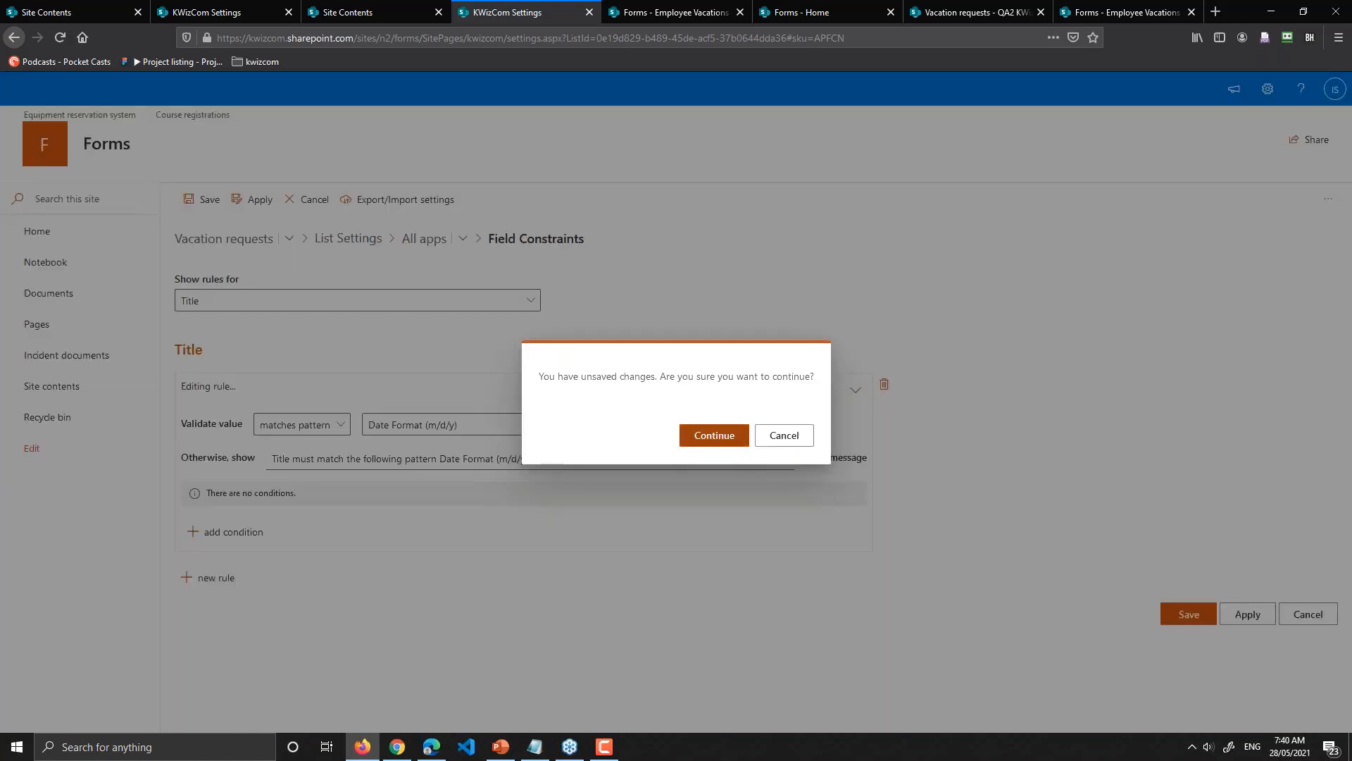
pyautogui.click(714, 435)
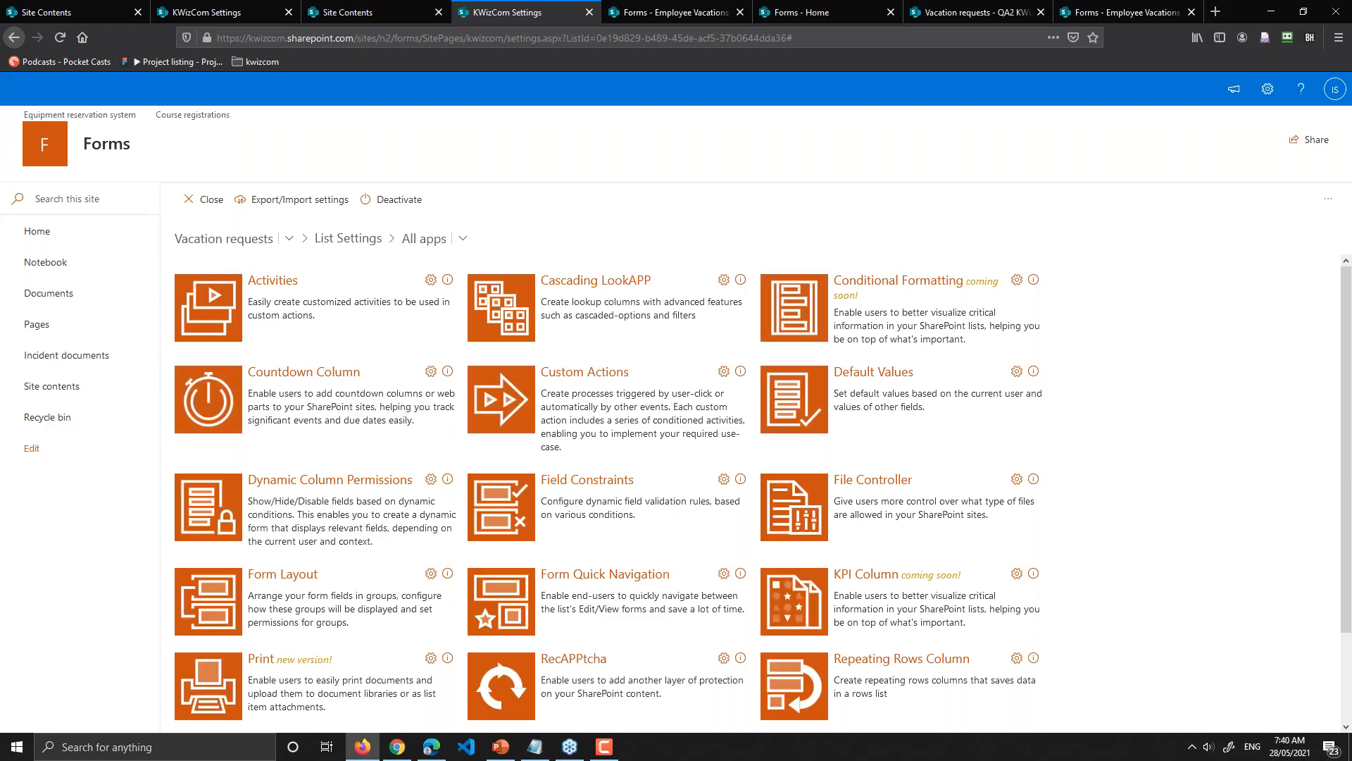
# Step: Switch to the Forms - Home tab showing the new Vacation requests item form
pyautogui.click(681, 7)
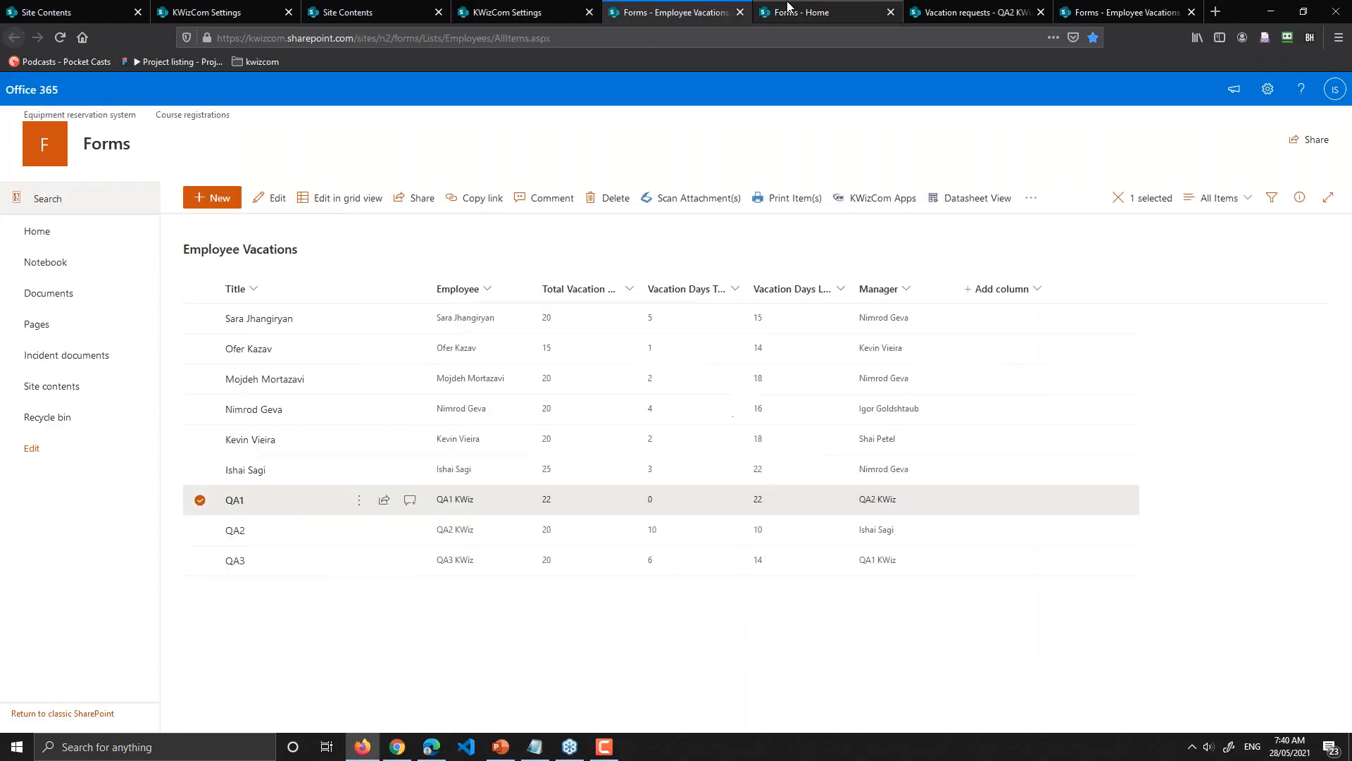
pyautogui.click(787, 8)
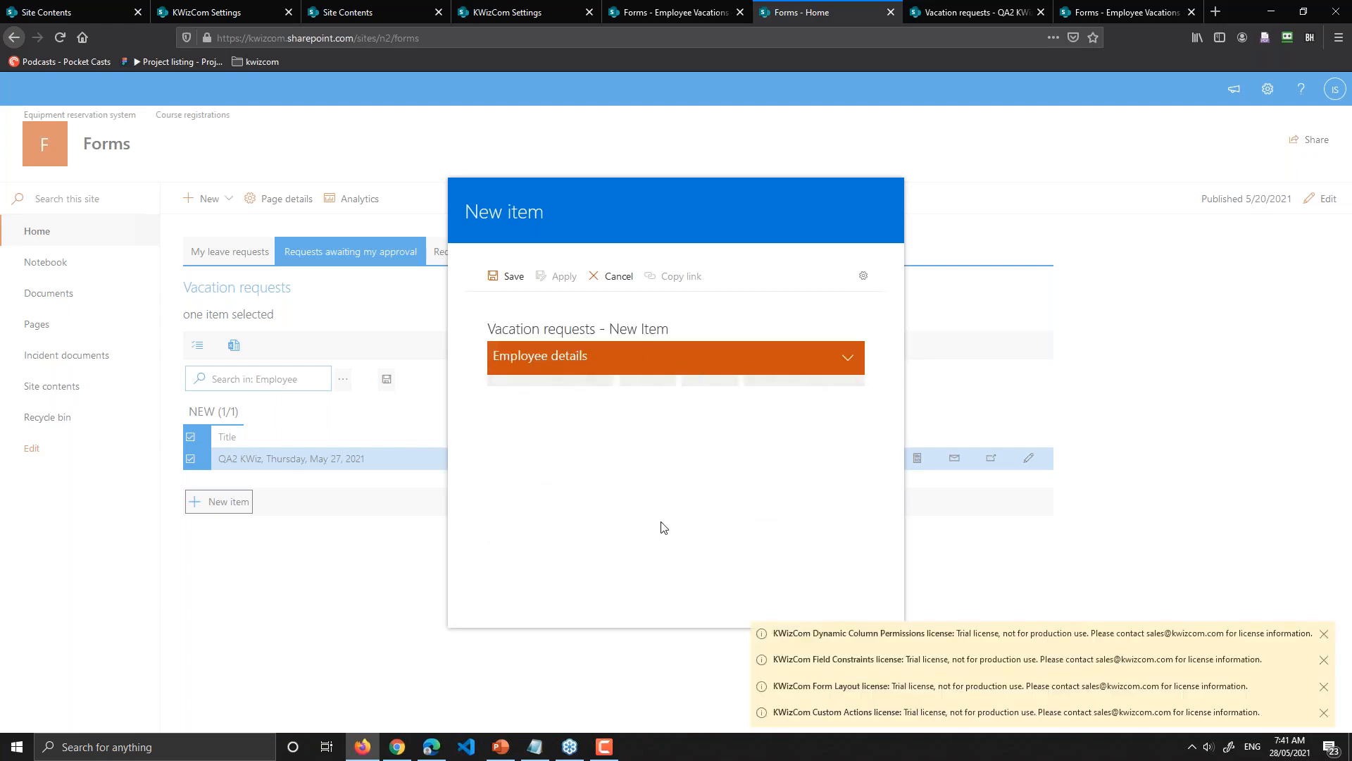
# Step: Dismiss the six KWizCom app license notices on the new request form
pyautogui.click(1324, 634)
pyautogui.click(1324, 636)
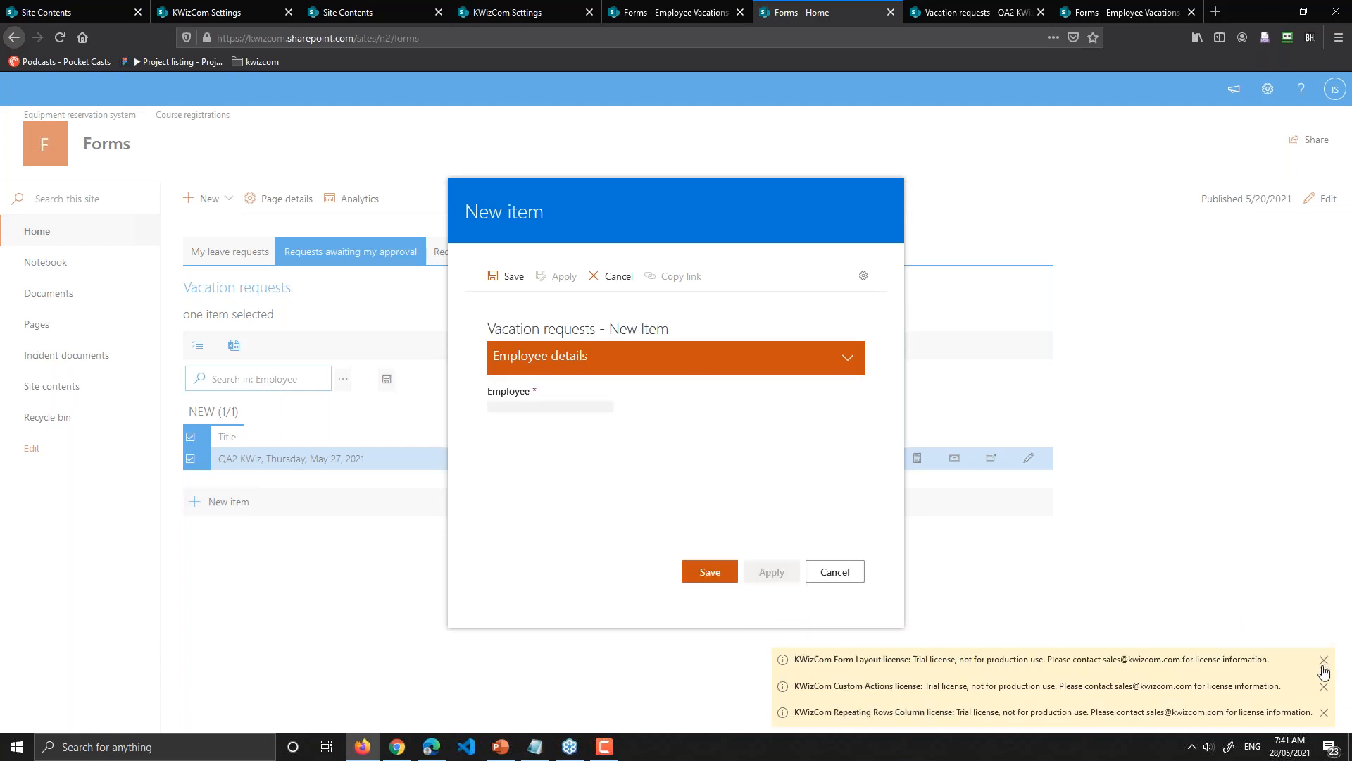
pyautogui.click(1325, 660)
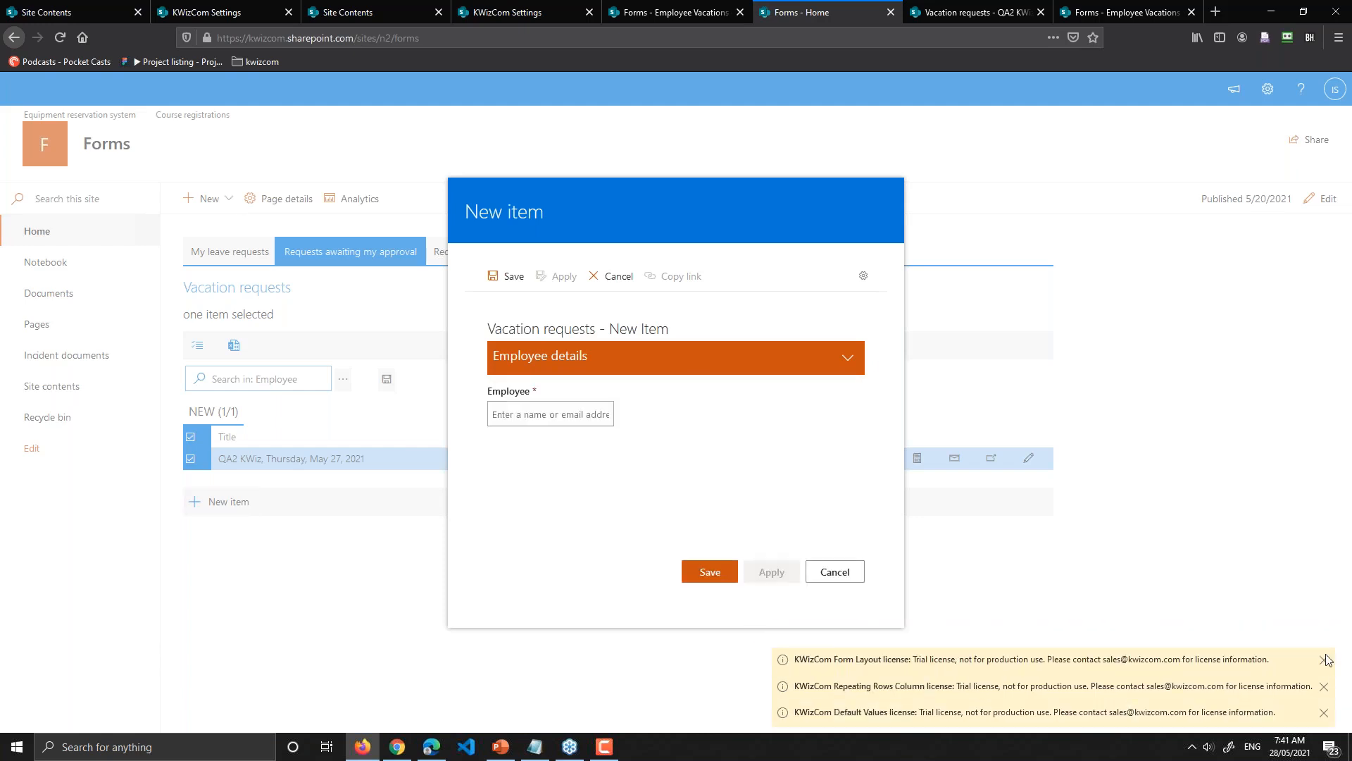
pyautogui.click(1324, 660)
pyautogui.click(1324, 685)
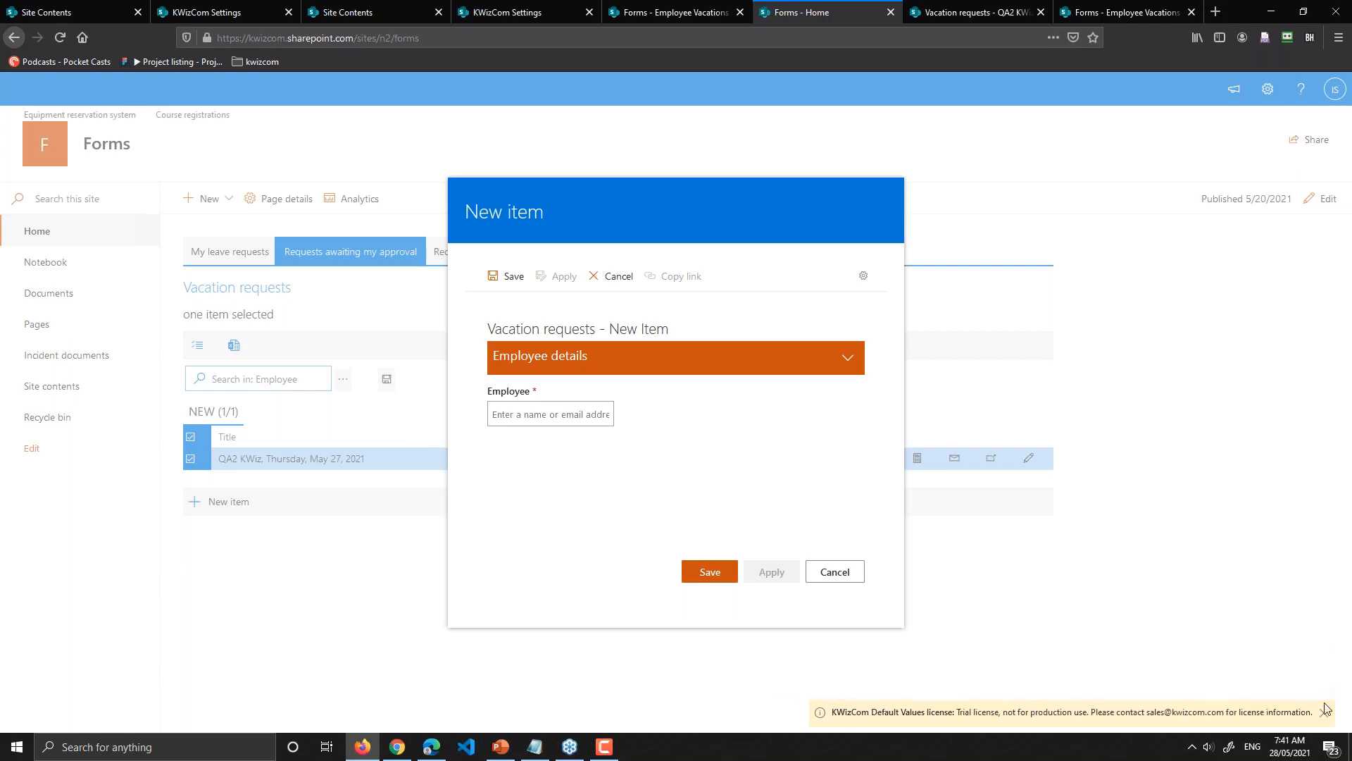
pyautogui.click(1324, 712)
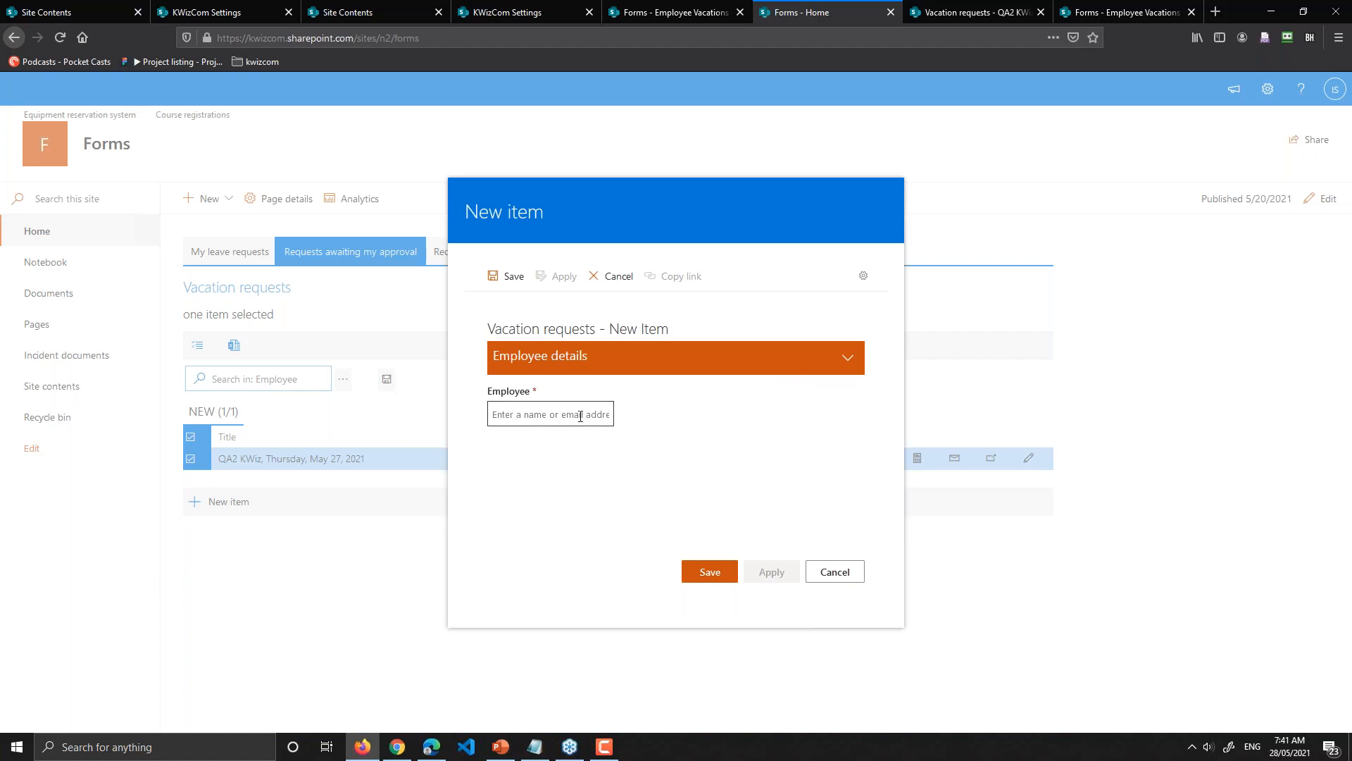
# Step: Collapse and re-expand the Employee details section, then switch to Site Contents
pyautogui.click(725, 364)
pyautogui.click(759, 362)
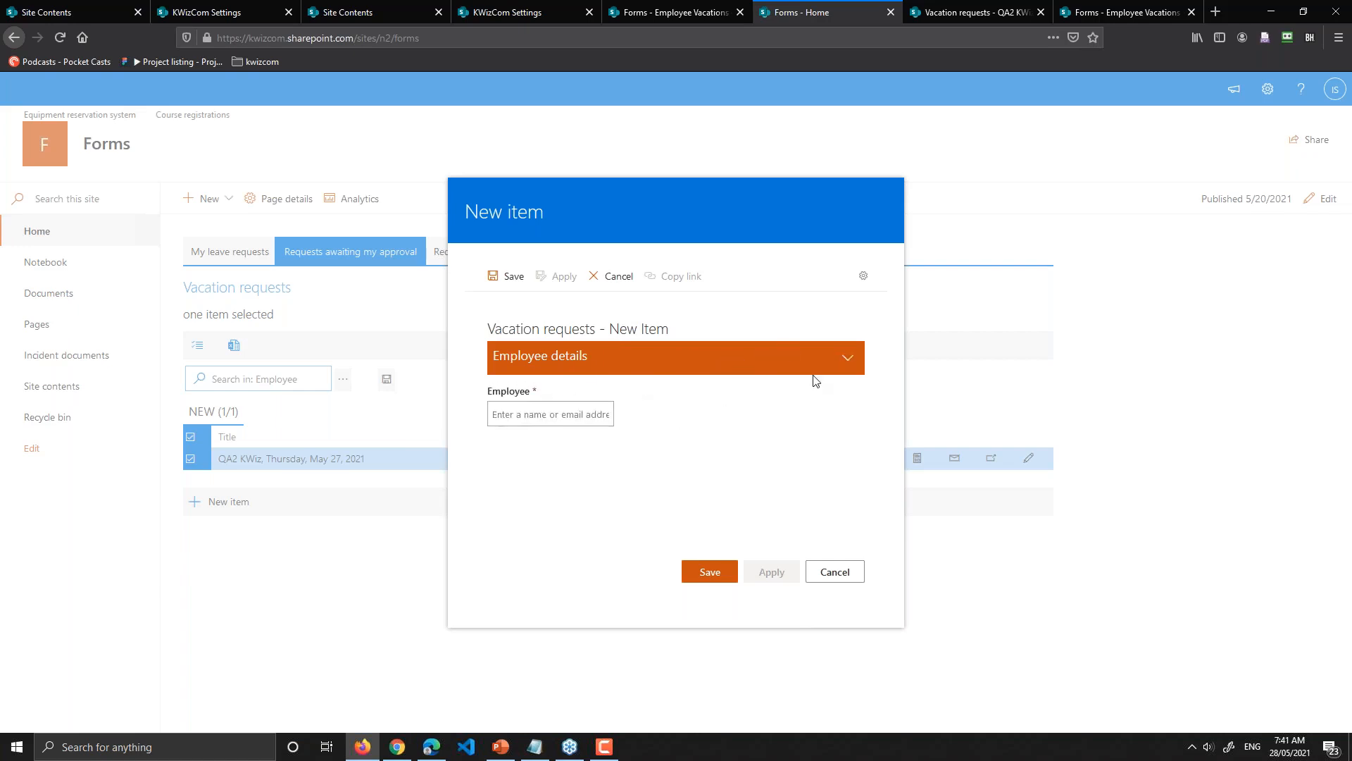
pyautogui.click(622, 15)
# Step: Cycle through the open site tabs, including the Employee Vacations list
pyautogui.click(365, 15)
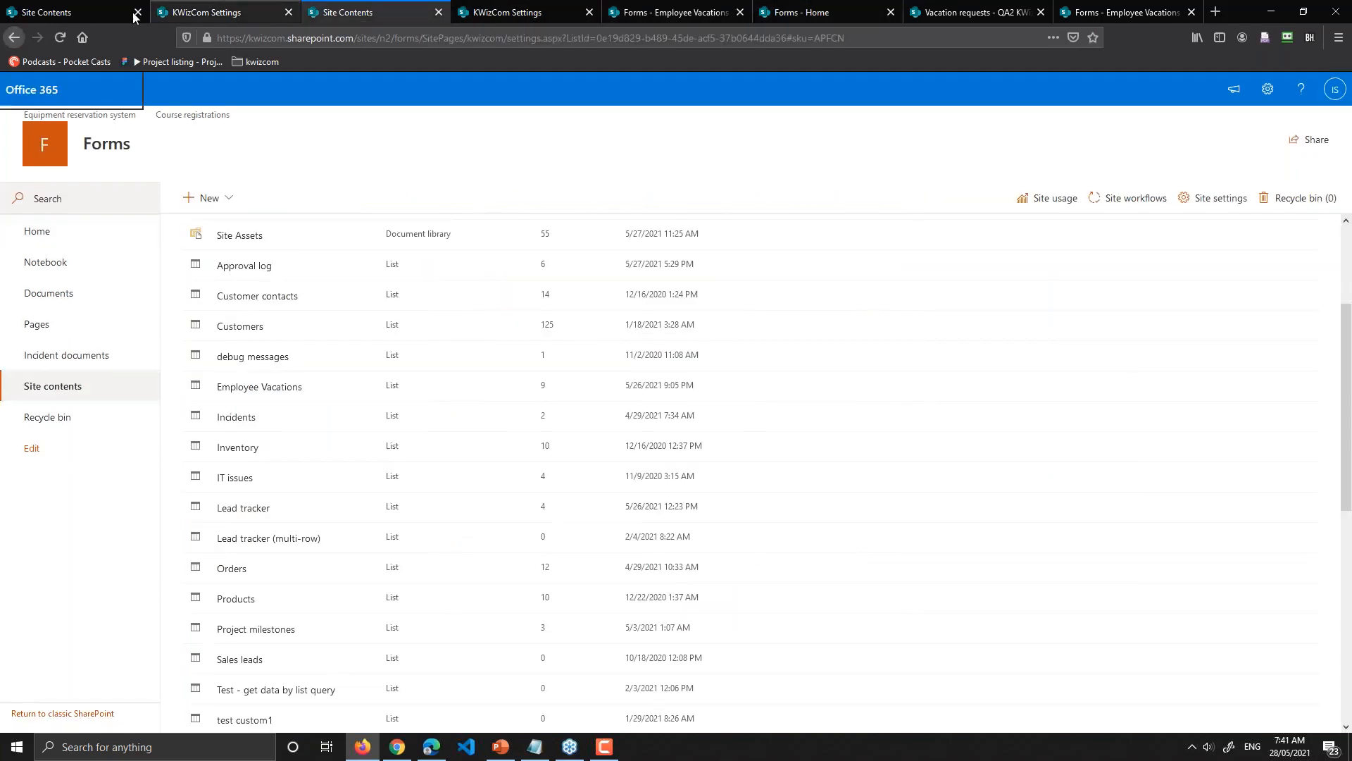
pyautogui.click(211, 13)
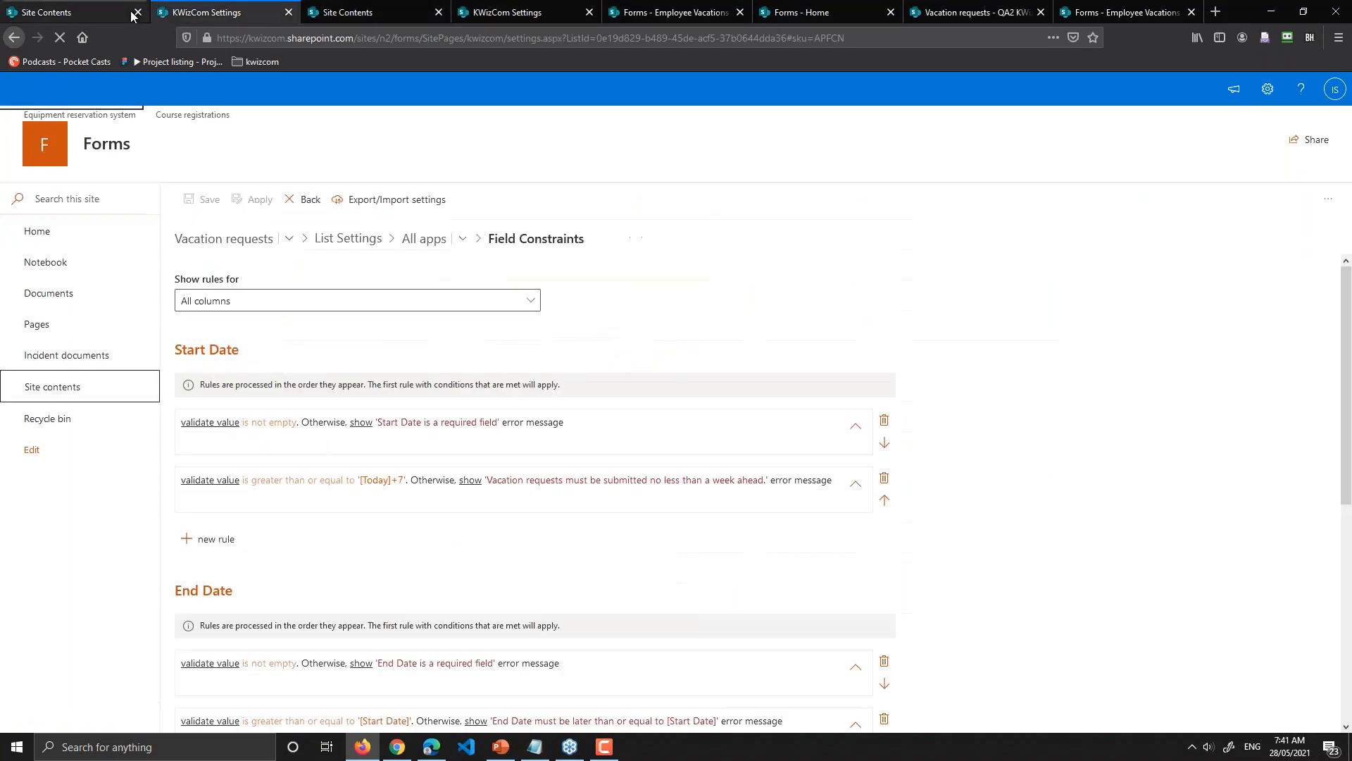
pyautogui.click(1076, 17)
pyautogui.click(979, 12)
pyautogui.click(801, 13)
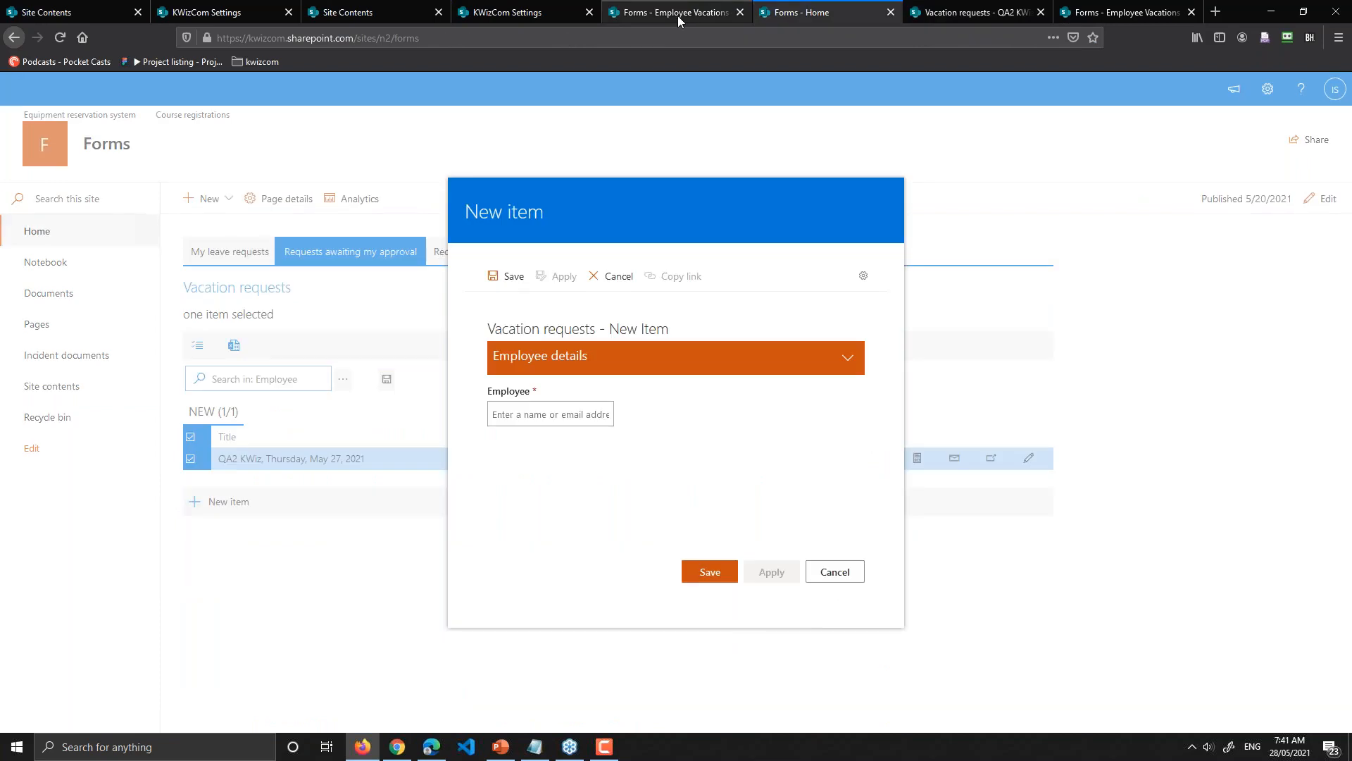
pyautogui.click(677, 16)
# Step: Open Form Layout settings for Vacation requests, then return to the new request form
pyautogui.click(536, 12)
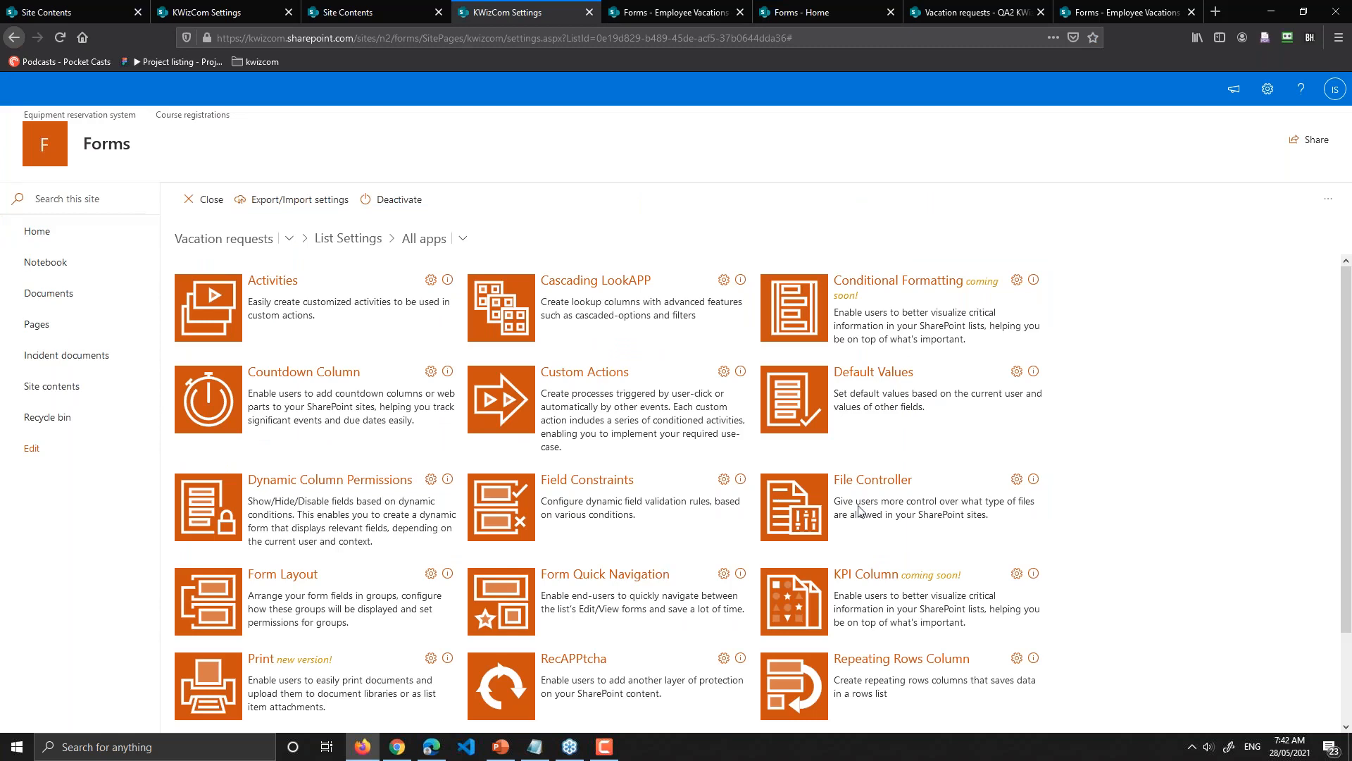
pyautogui.click(291, 579)
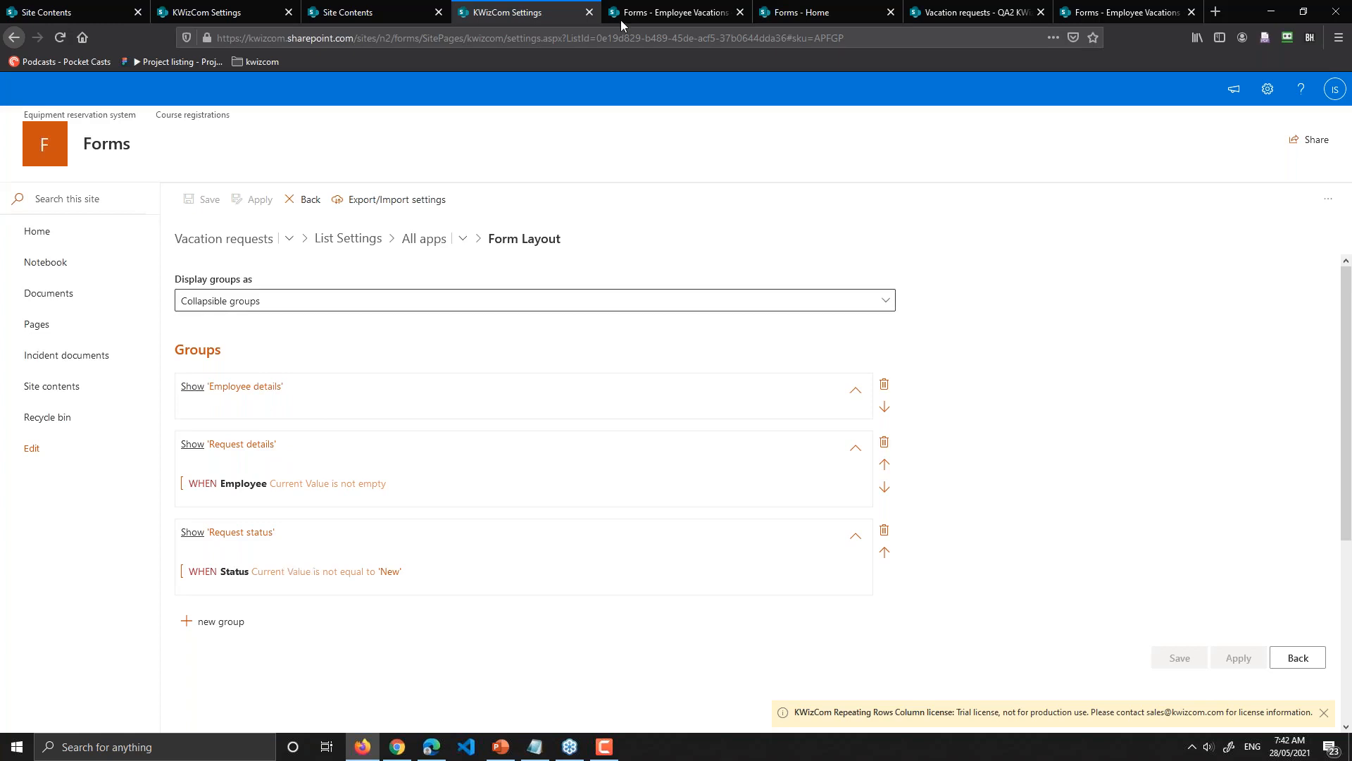
pyautogui.click(826, 14)
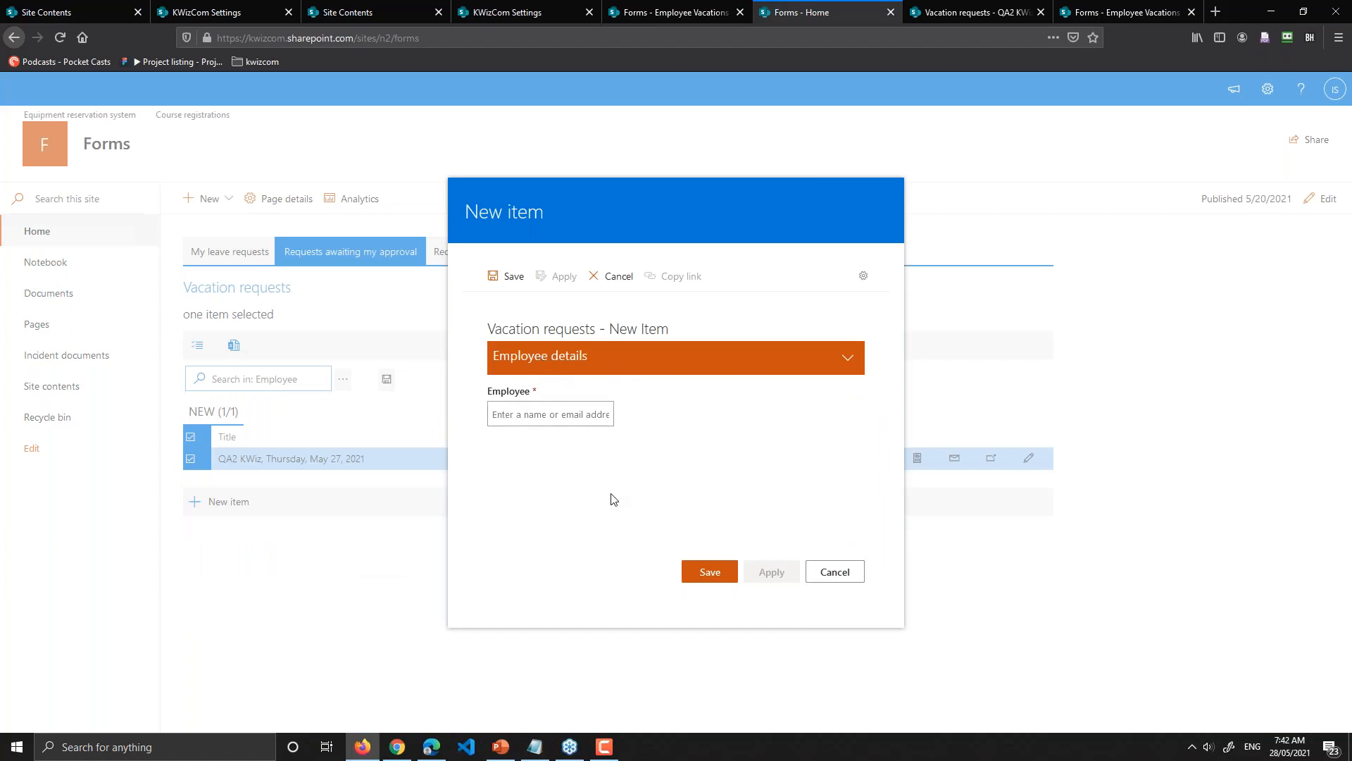
# Step: Set the request's Employee to the person suggested by the people picker
pyautogui.click(512, 15)
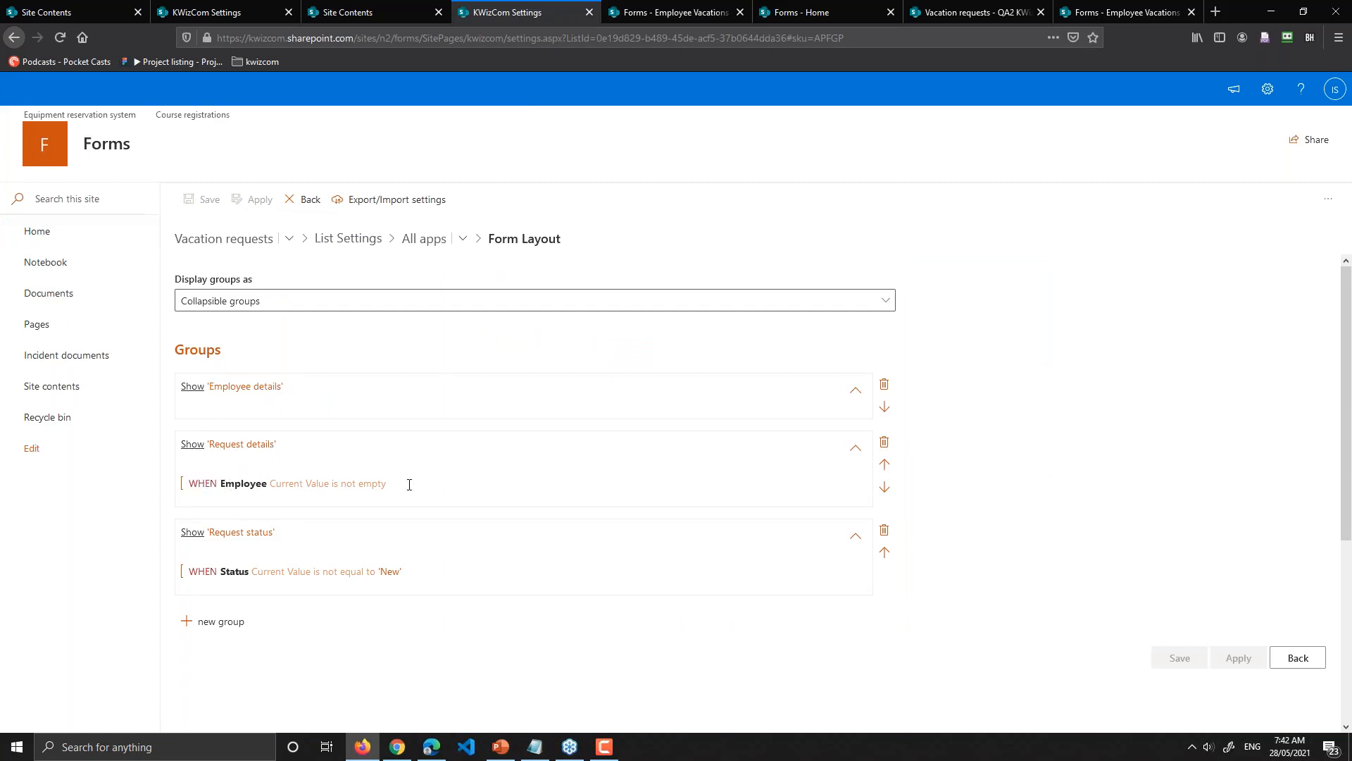
pyautogui.click(656, 13)
pyautogui.click(802, 12)
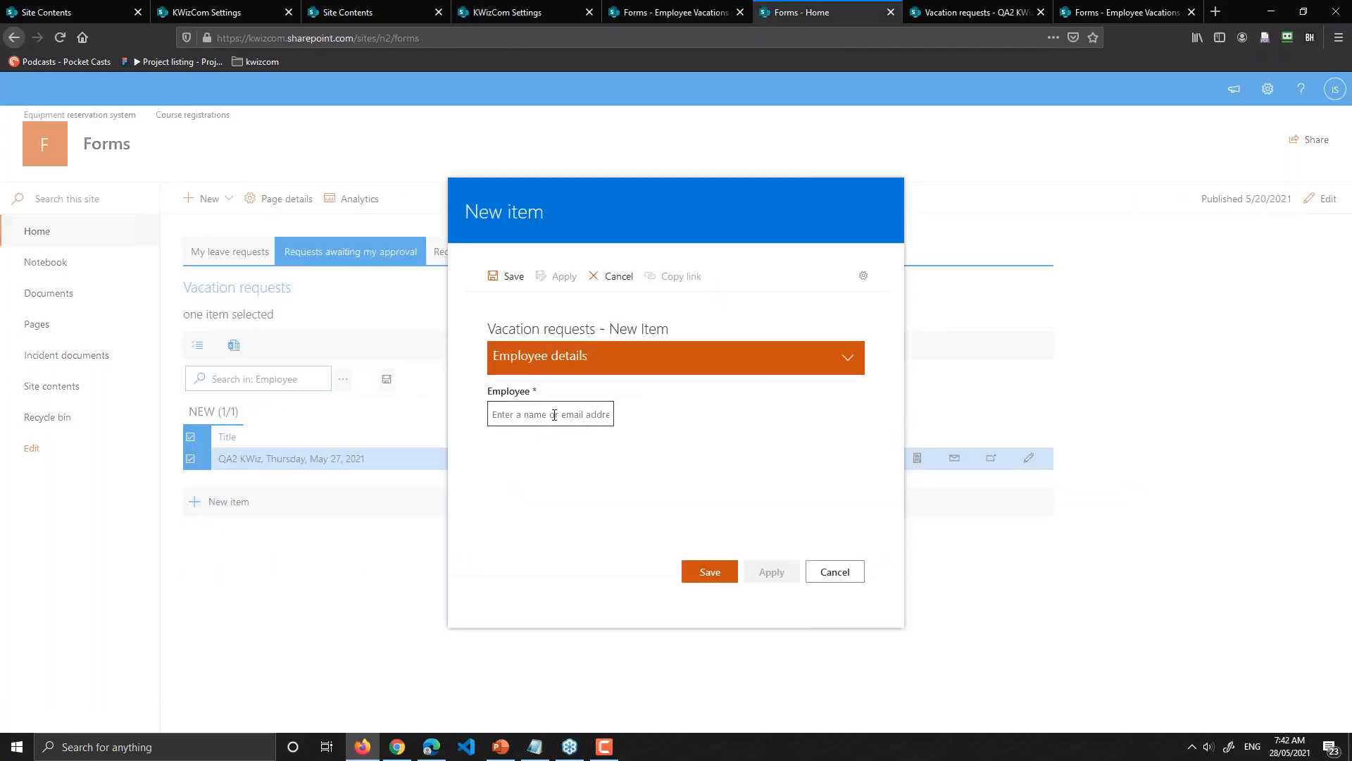
pyautogui.click(555, 415)
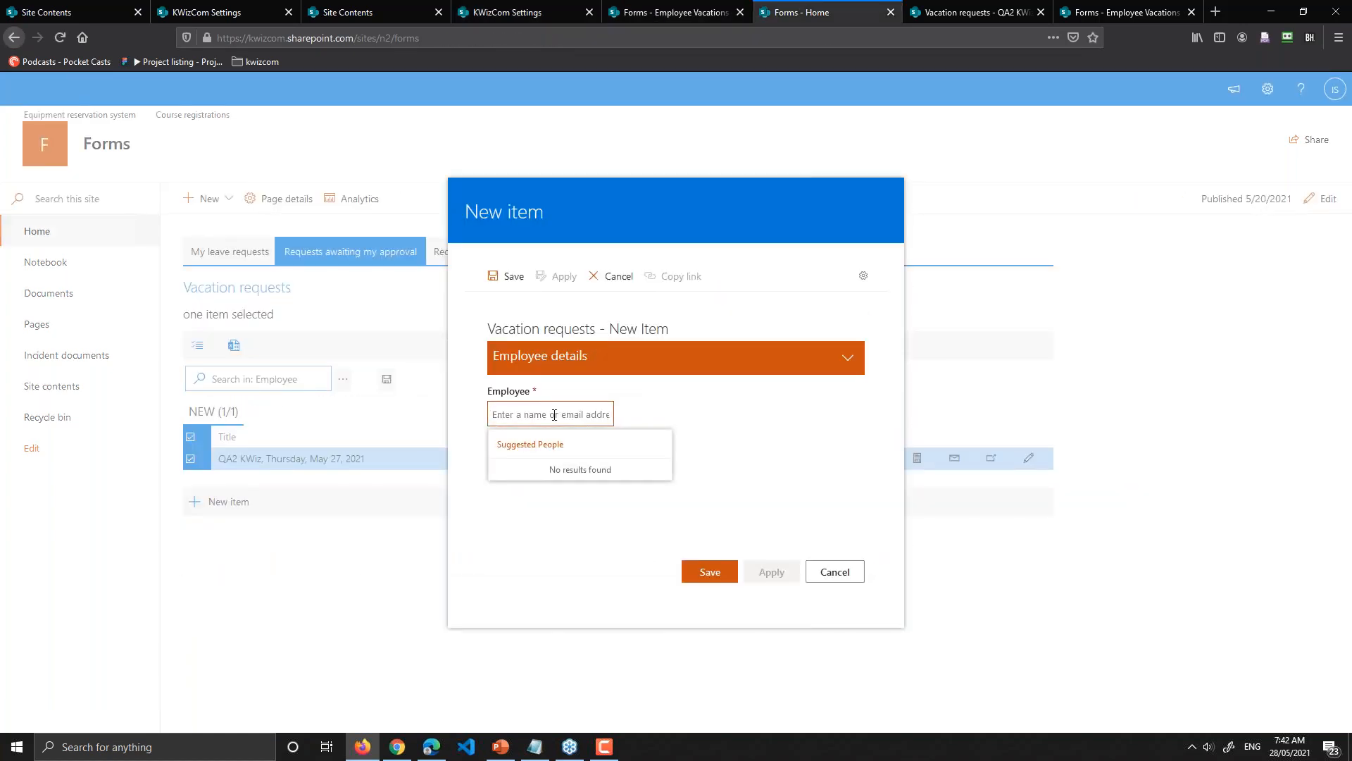
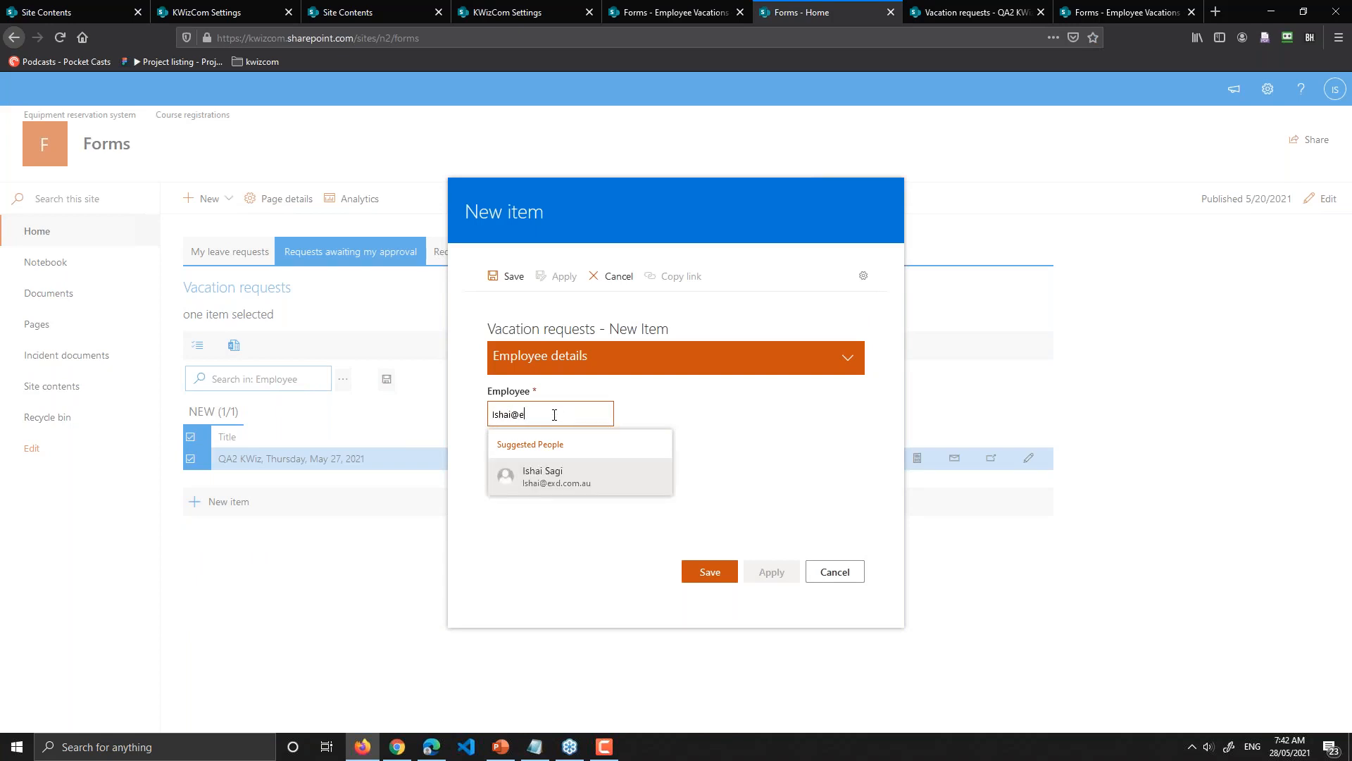
pyautogui.click(574, 477)
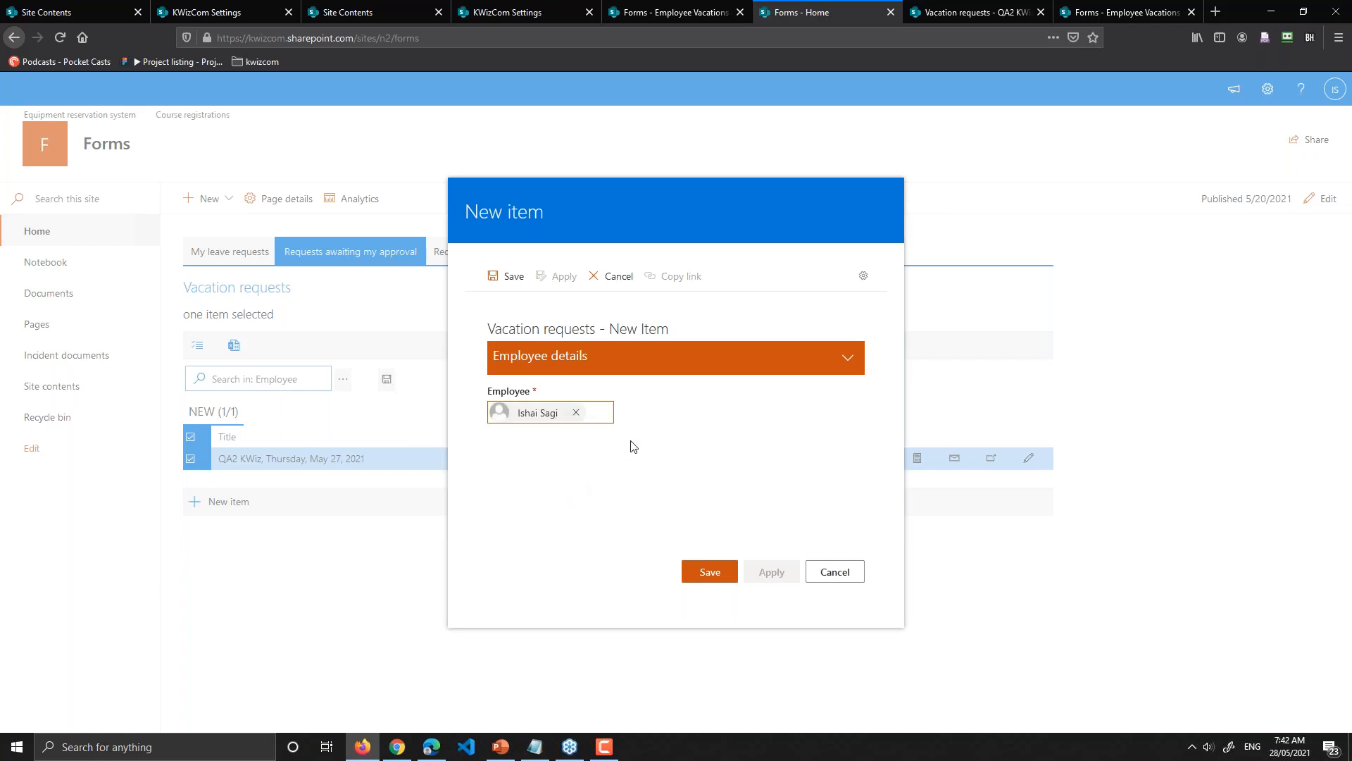
# Step: Collapse the Employee details and Request details sections, then show Employee Vacations
pyautogui.click(821, 357)
pyautogui.scroll(-3, 627, 467)
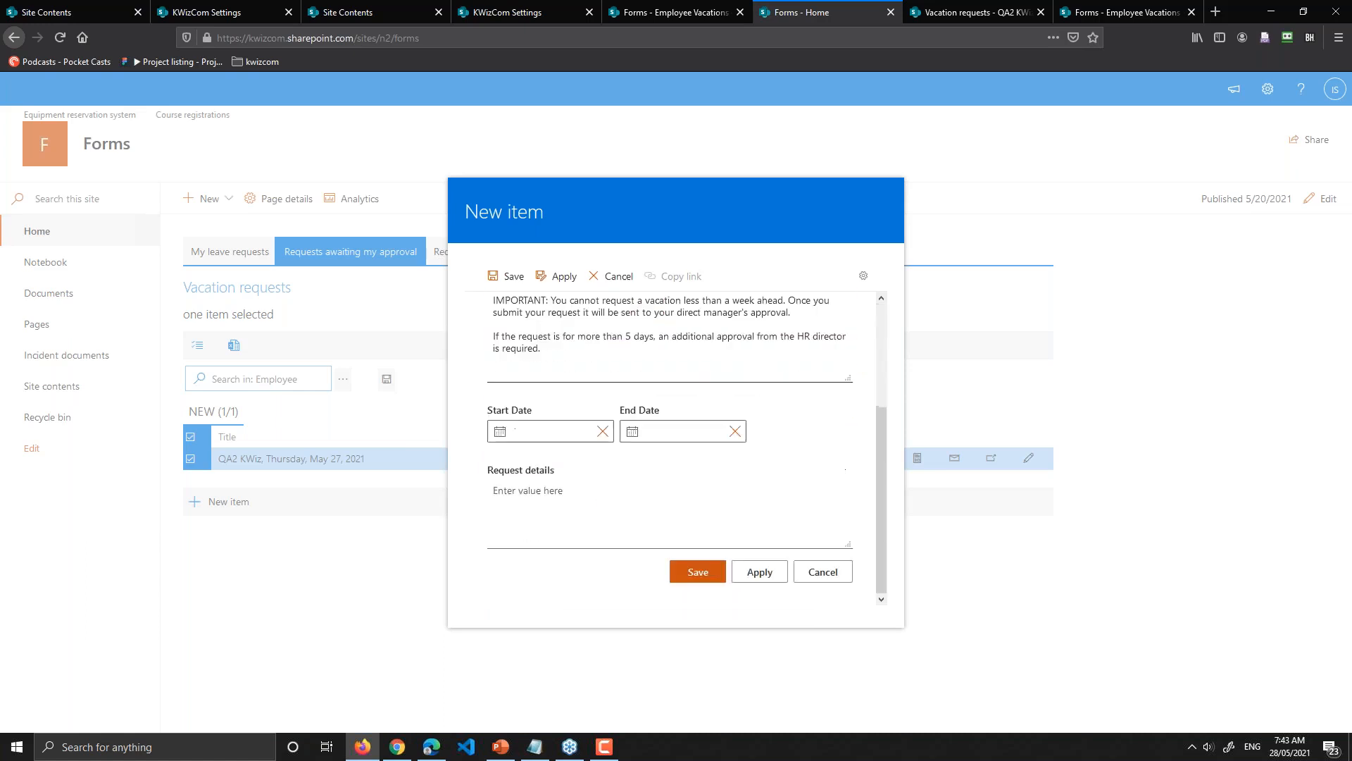
pyautogui.scroll(3, 627, 467)
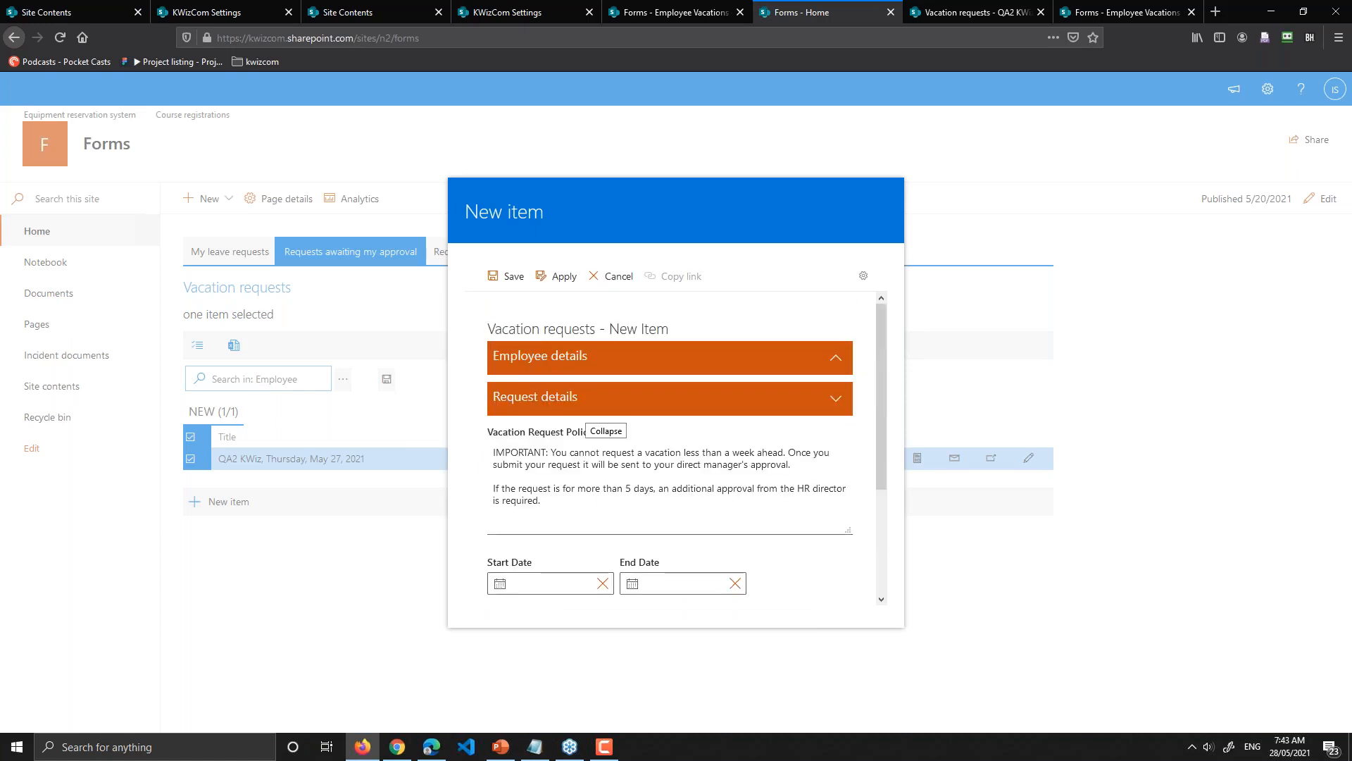
pyautogui.click(586, 406)
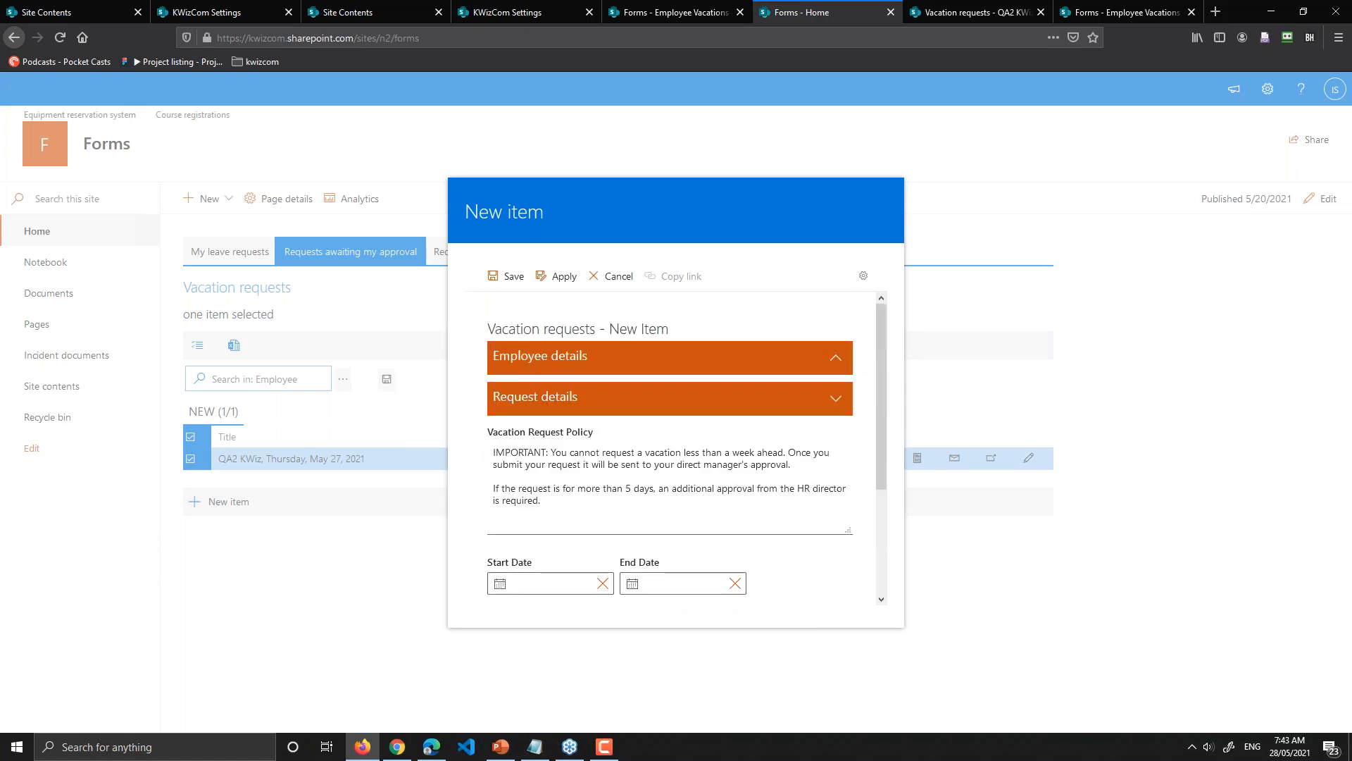
pyautogui.click(660, 8)
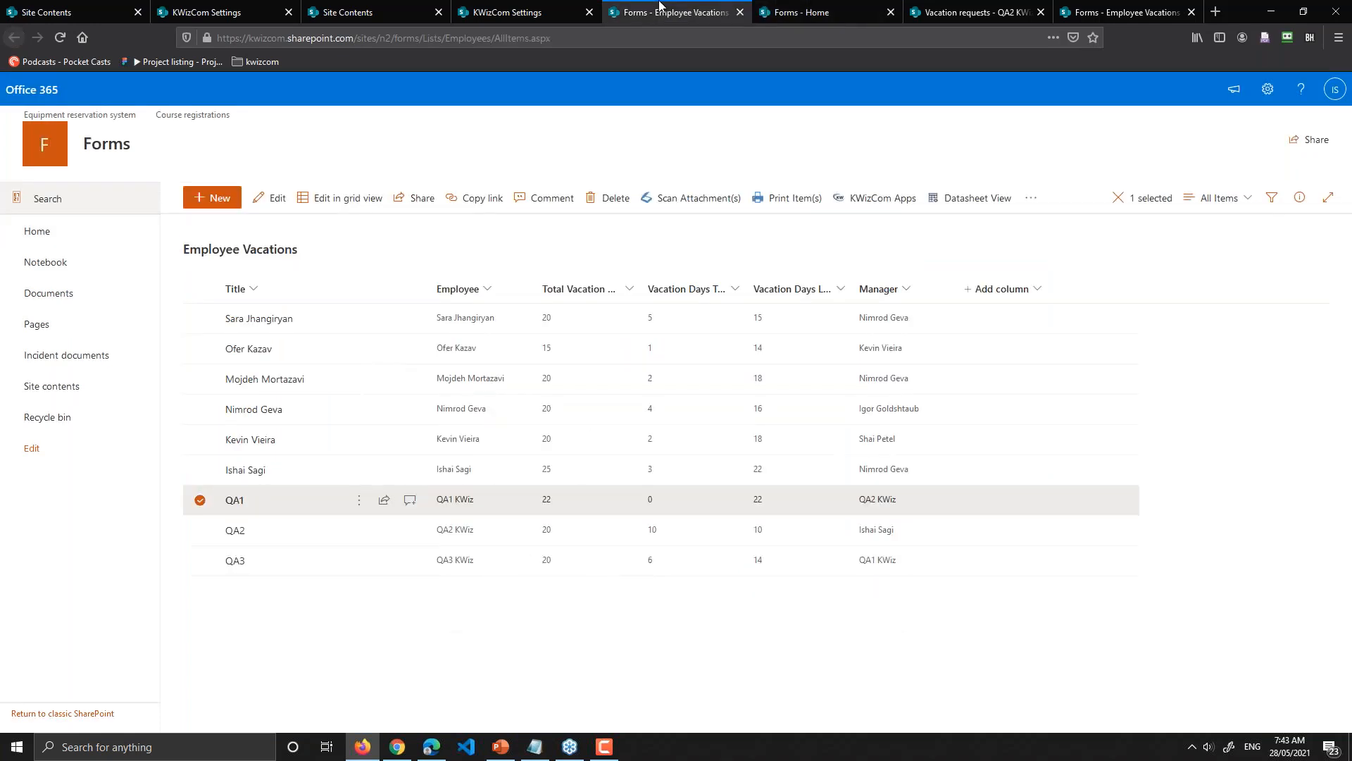
# Step: Review the Request status group's condition in Form Layout, check the form, and return
pyautogui.click(533, 8)
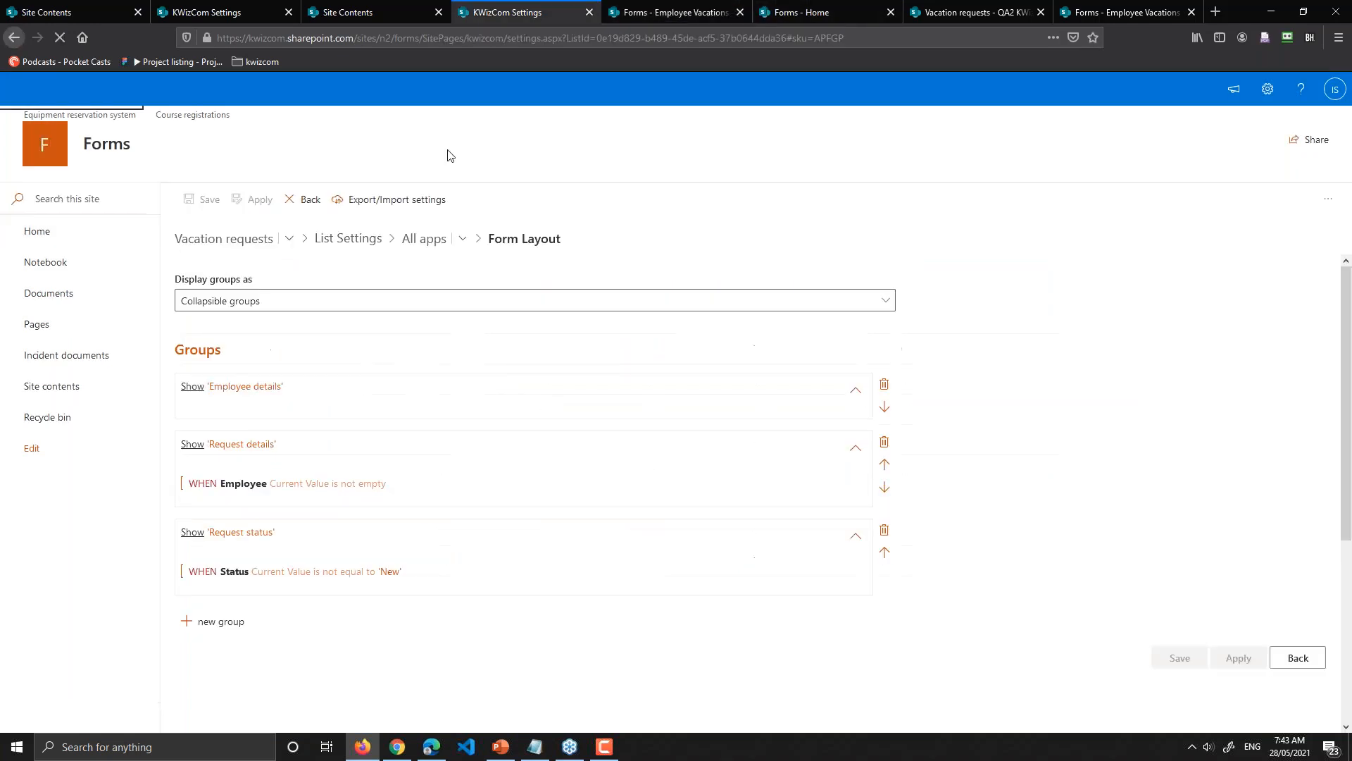
pyautogui.moveTo(219, 572); pyautogui.dragTo(410, 575)
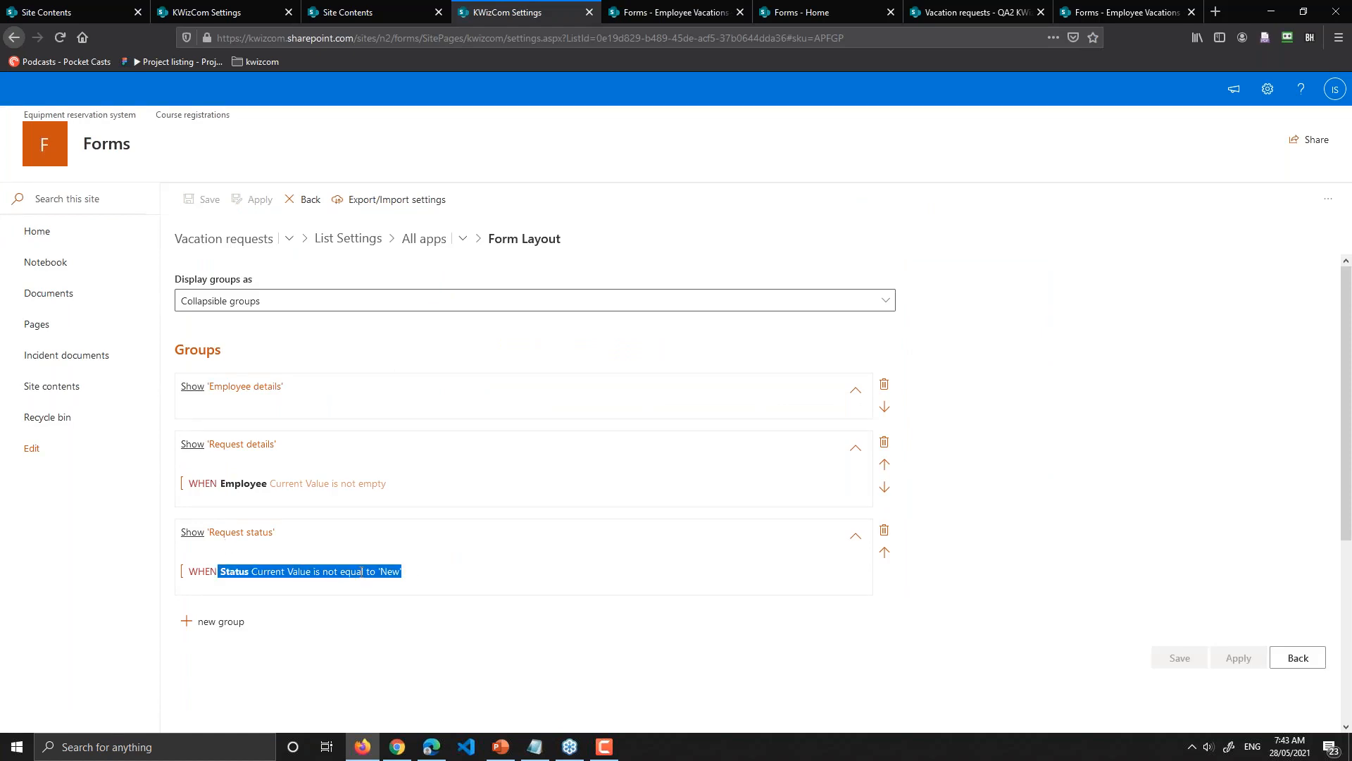
pyautogui.click(818, 13)
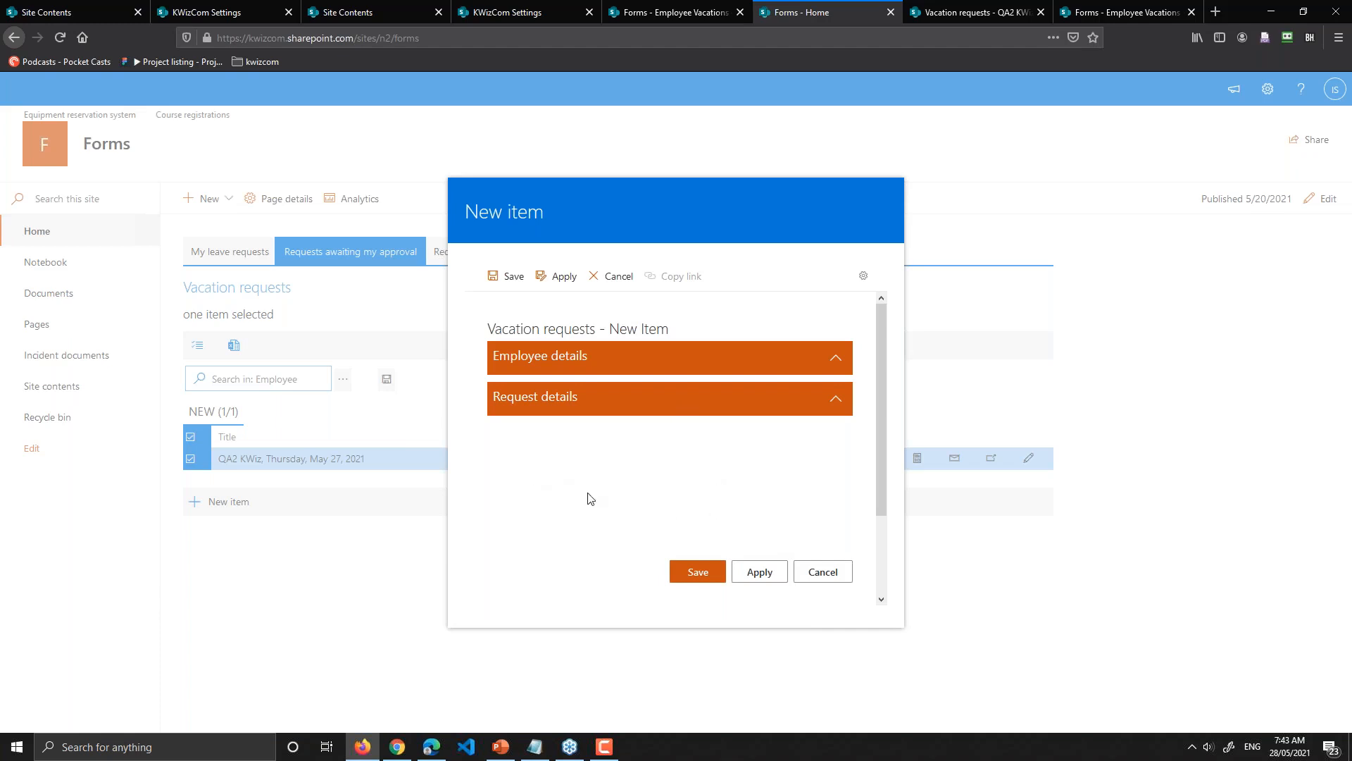
pyautogui.click(530, 11)
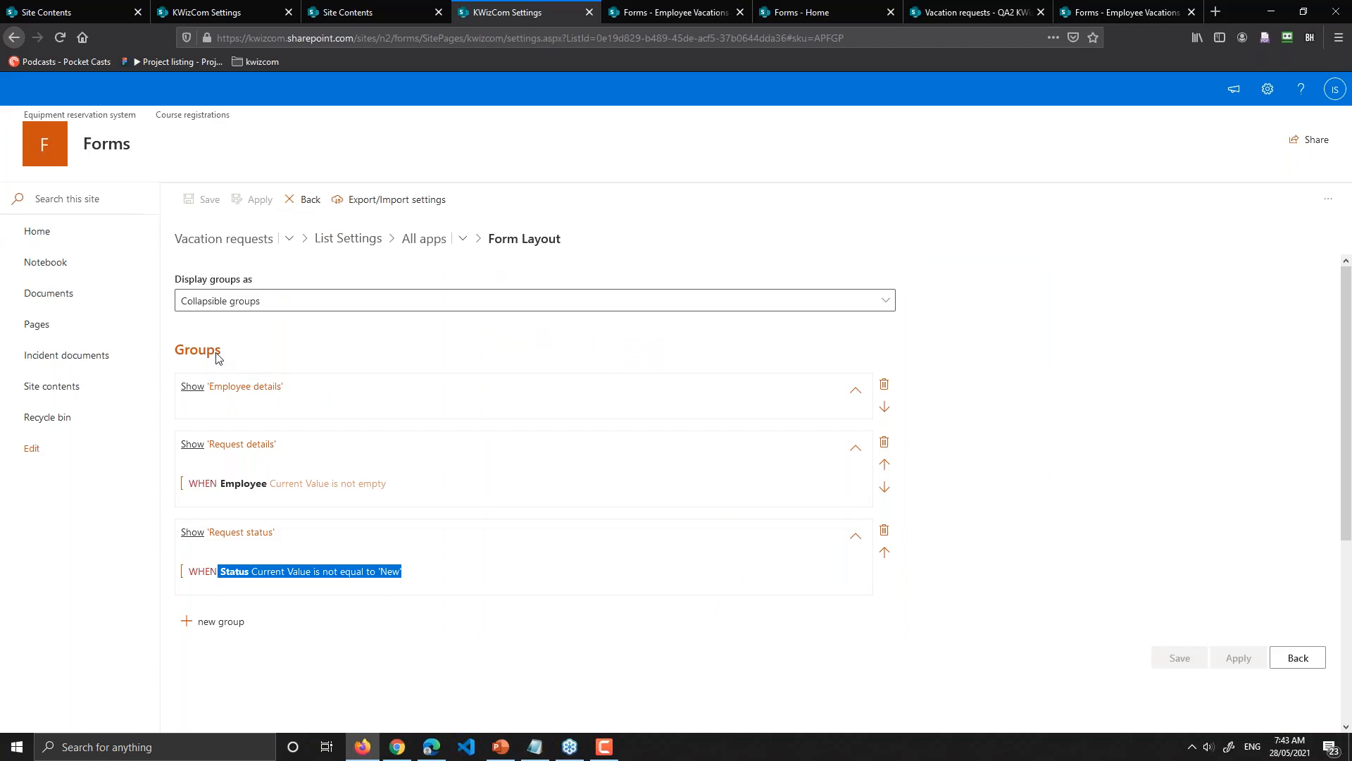
# Step: Expand the Employee details group layout showing Employee, Vacation days taken, Remaining and Manager
pyautogui.click(362, 395)
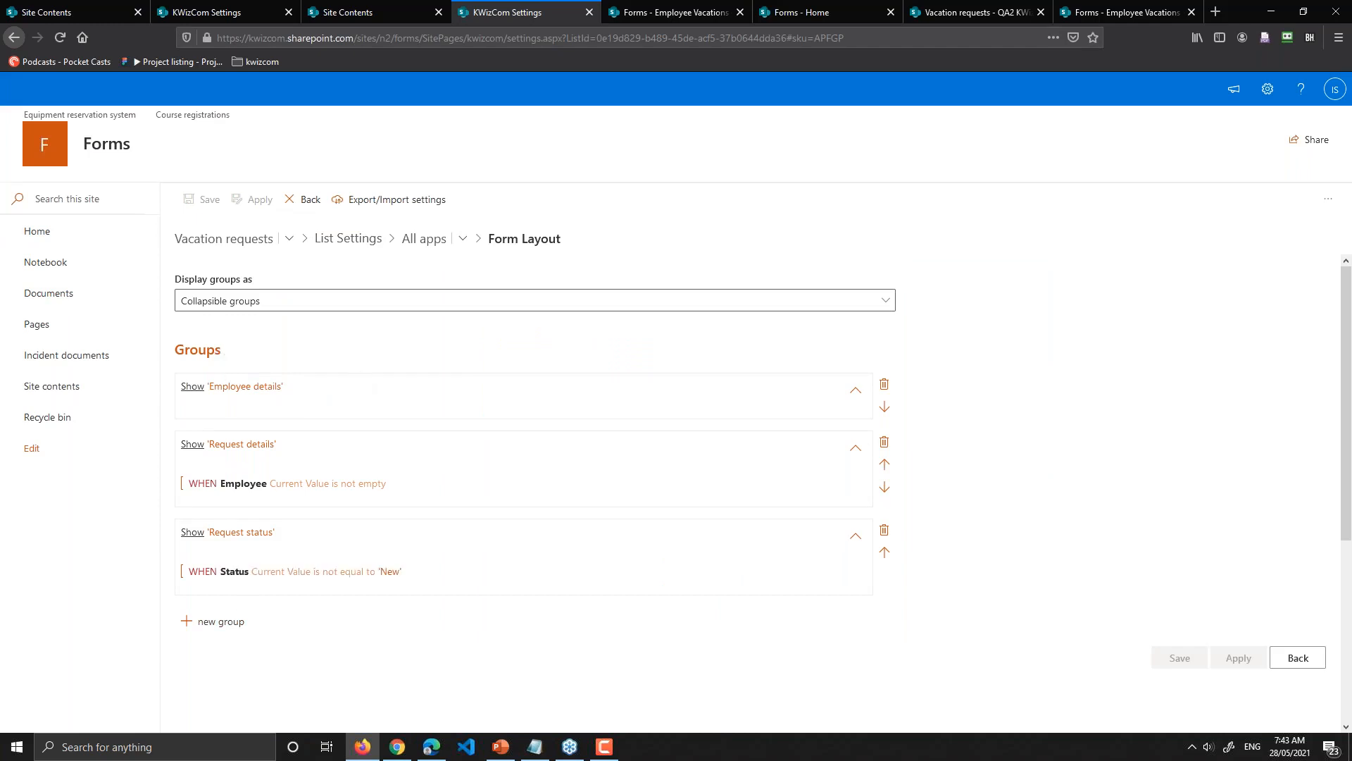
pyautogui.scroll(-3, 272, 423)
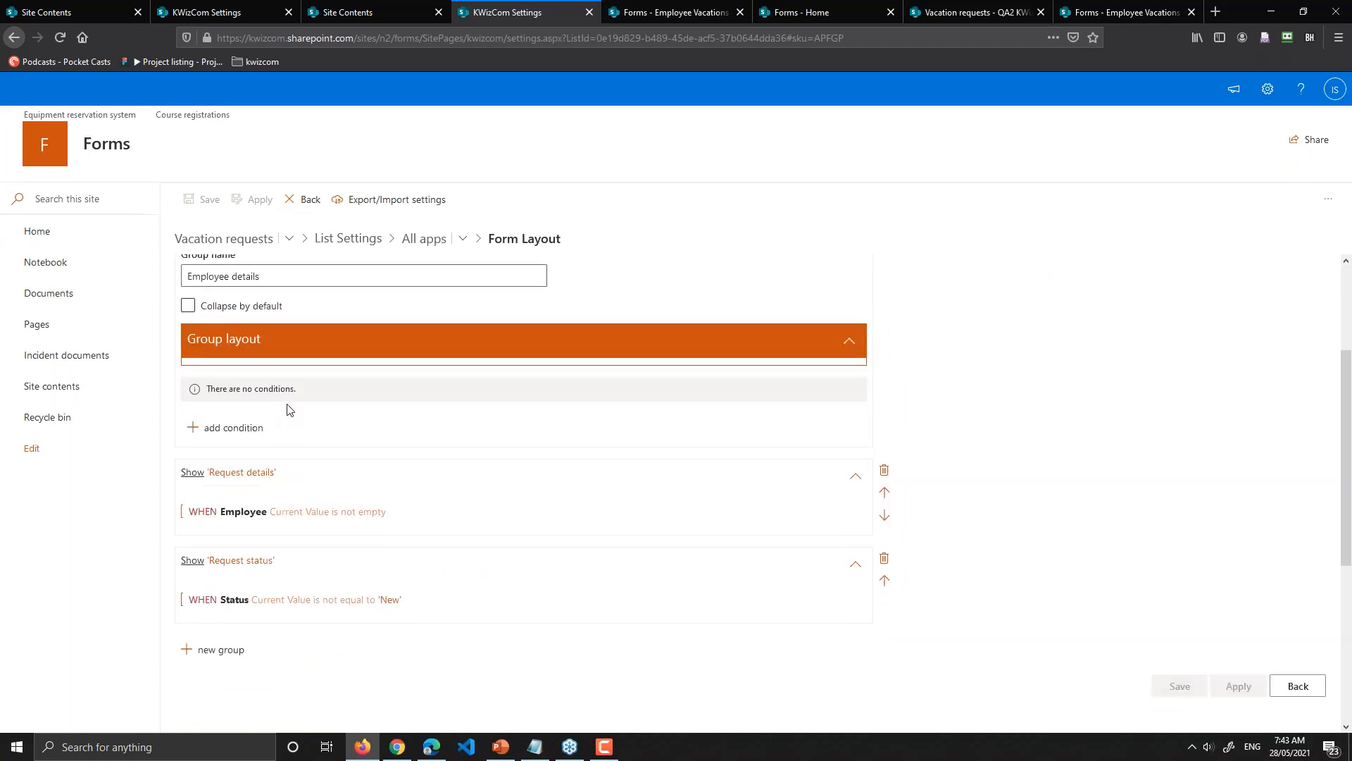
pyautogui.scroll(2, 279, 359)
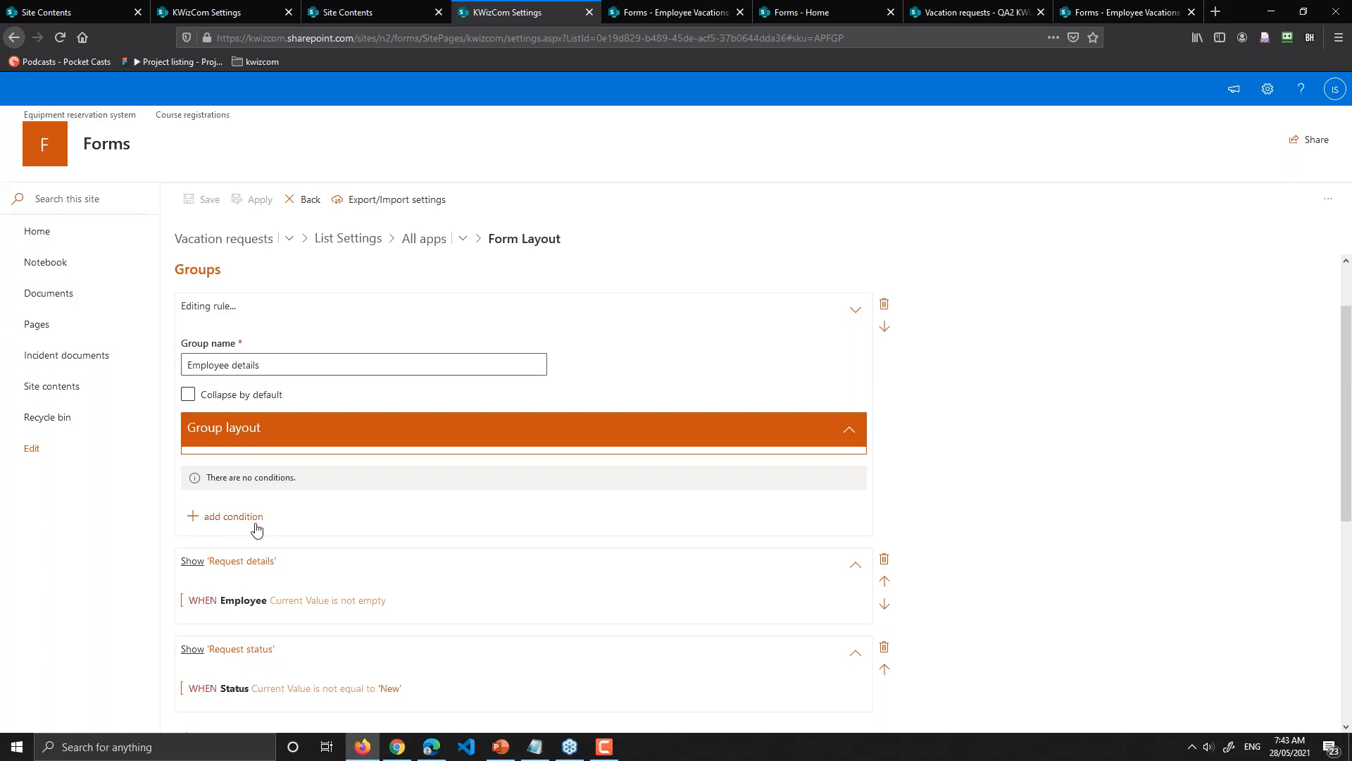
pyautogui.scroll(-1, 256, 528)
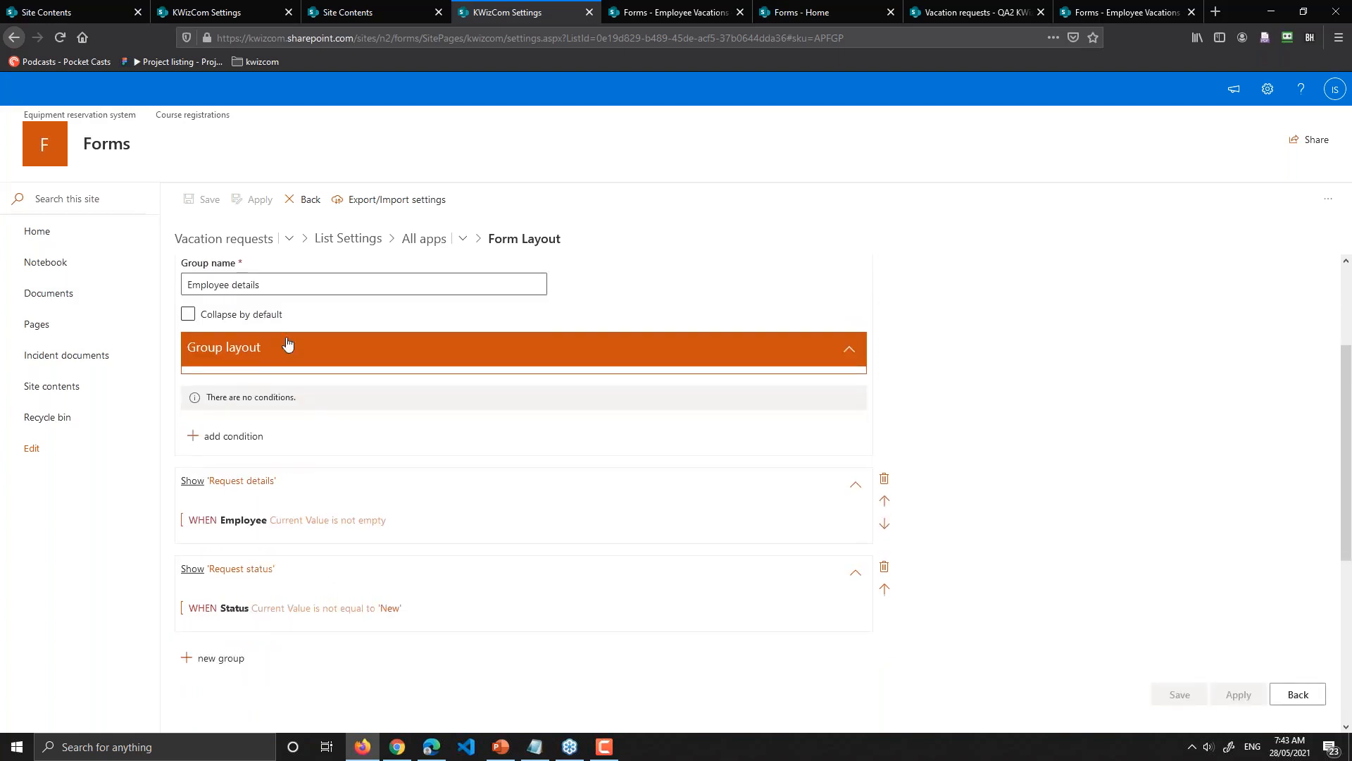
pyautogui.scroll(1, 270, 332)
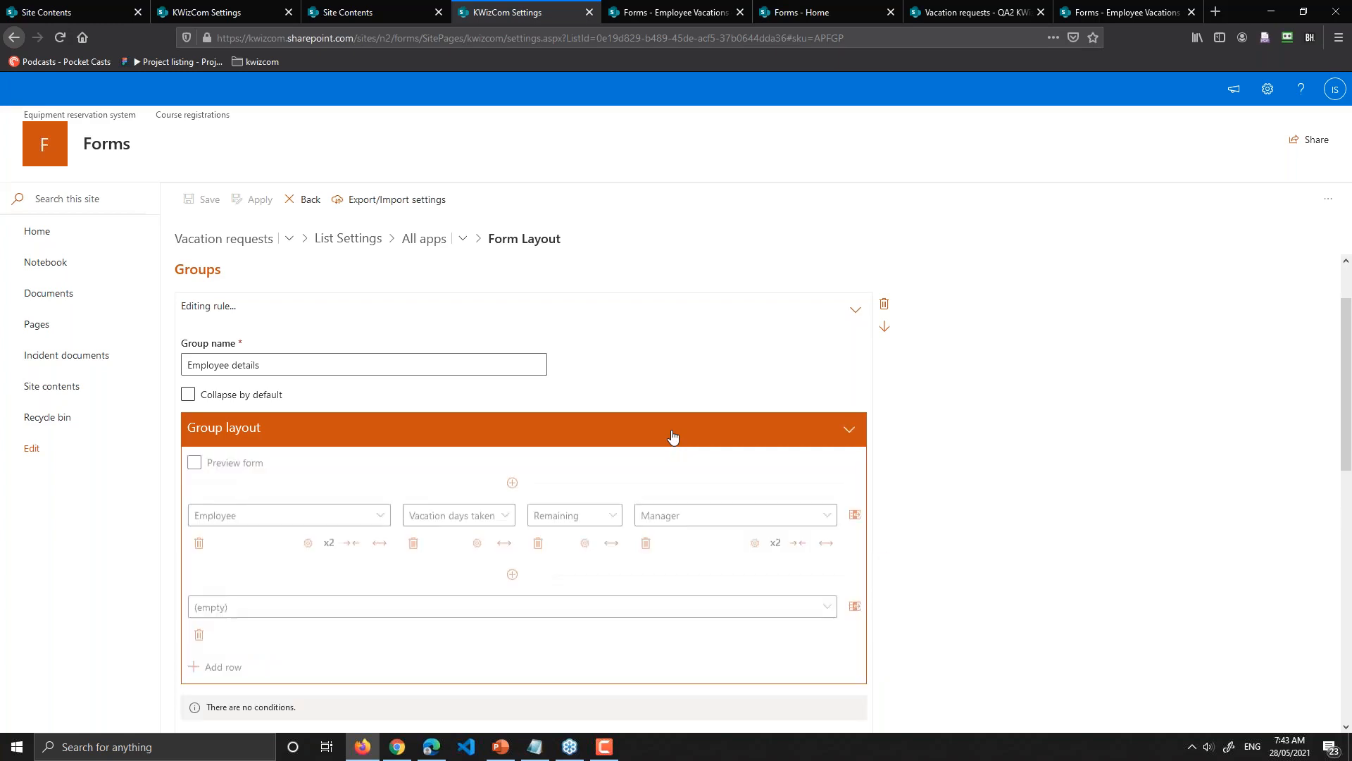
pyautogui.scroll(-2, 918, 450)
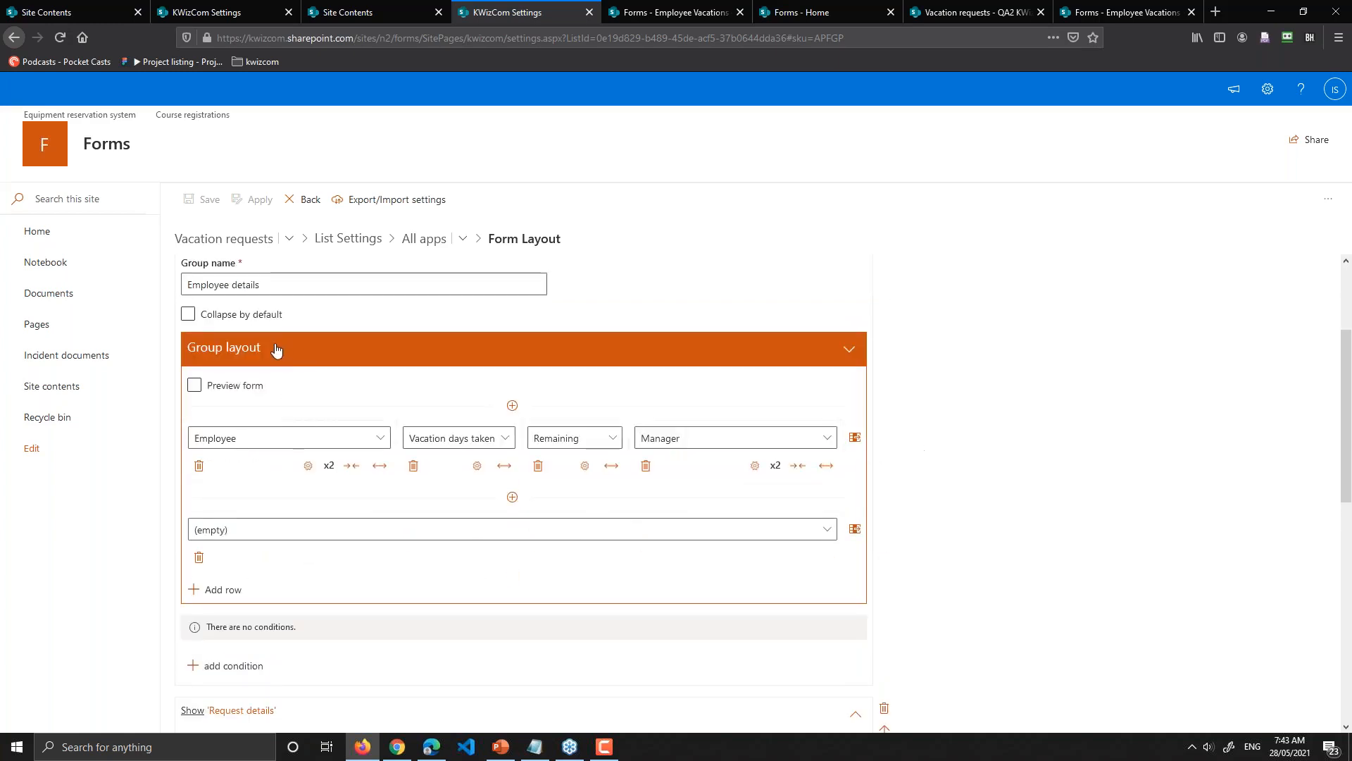
pyautogui.click(232, 388)
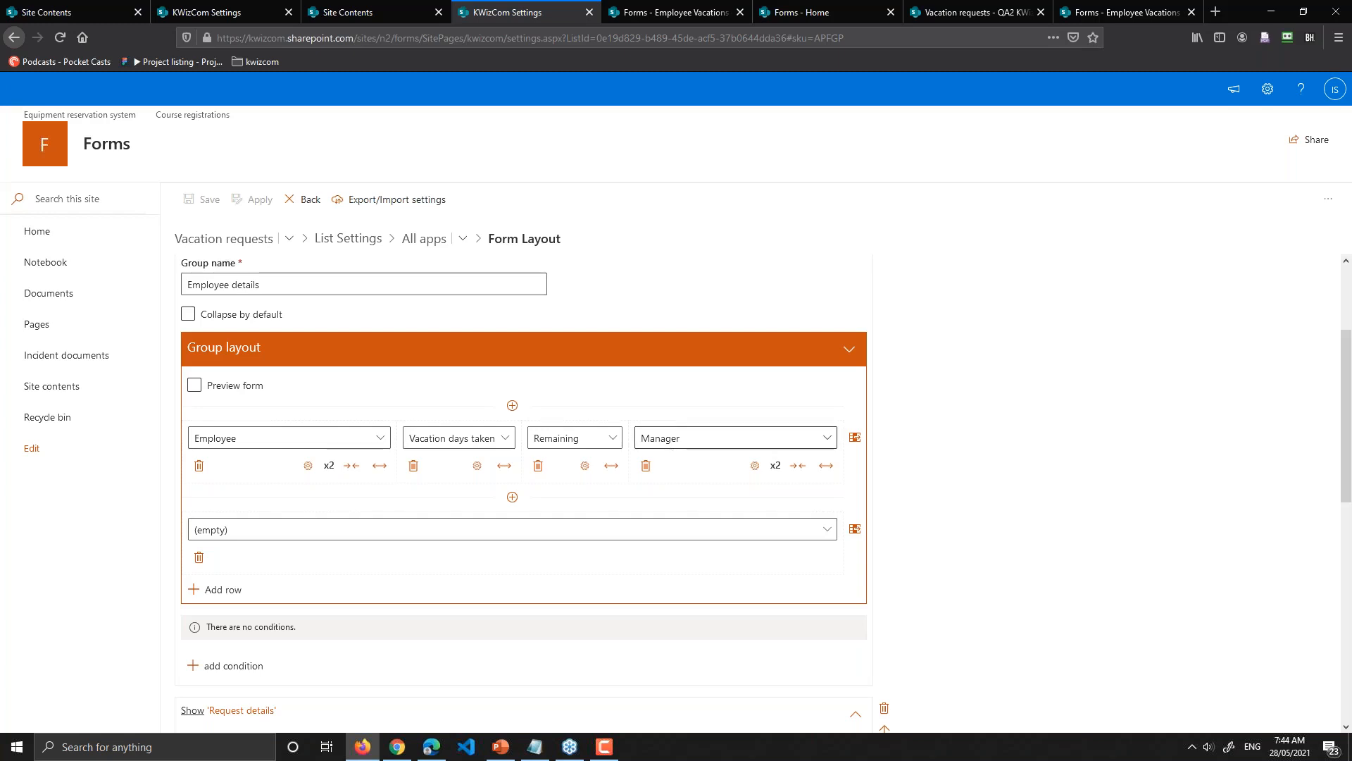
# Step: Add a new row below Employee containing the Approval log column
pyautogui.click(512, 499)
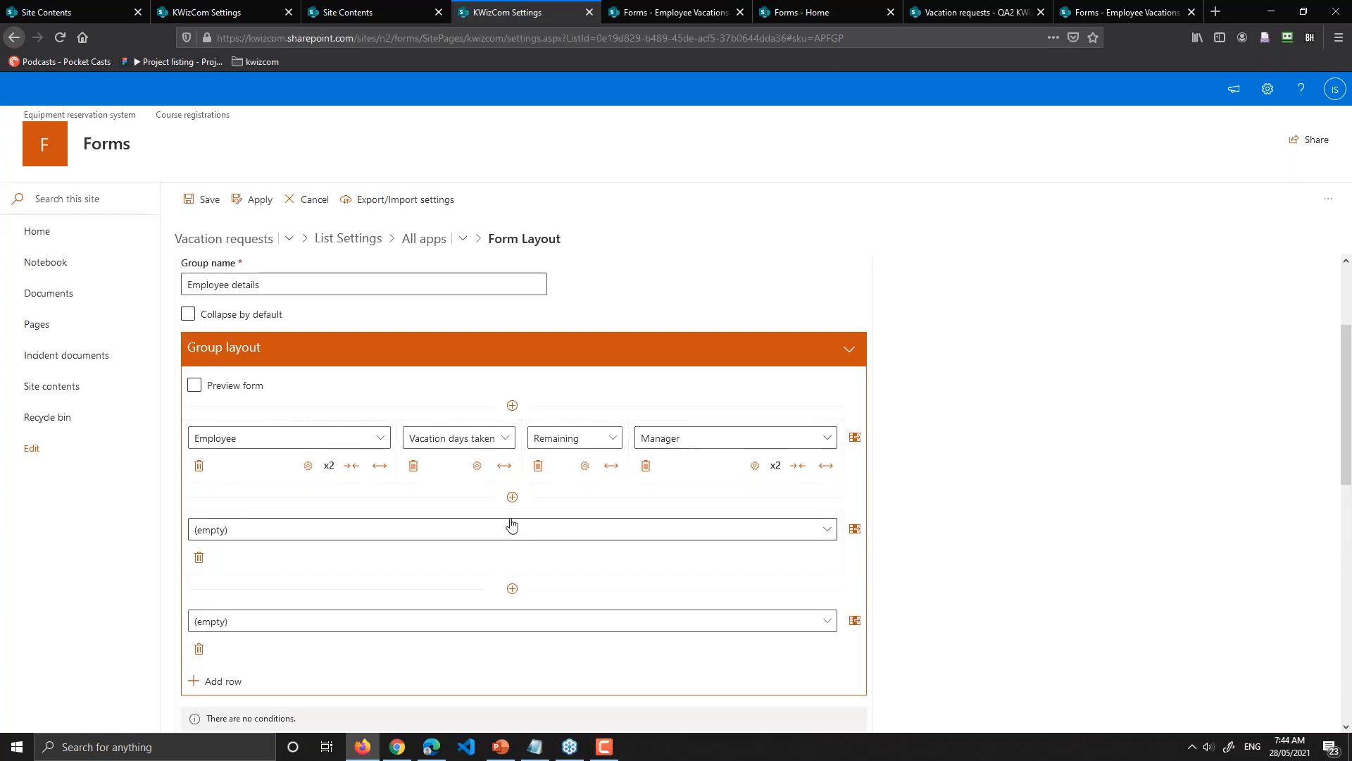
pyautogui.click(591, 537)
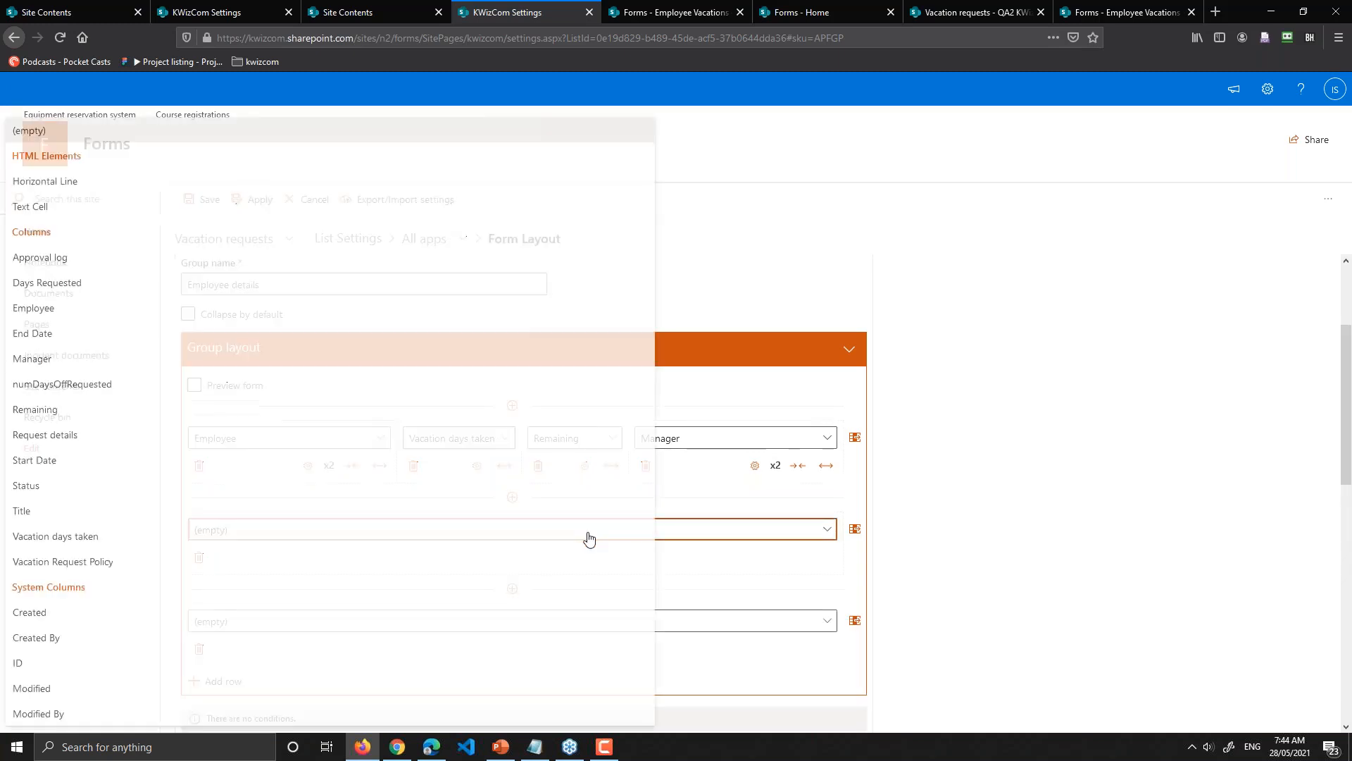
pyautogui.click(67, 262)
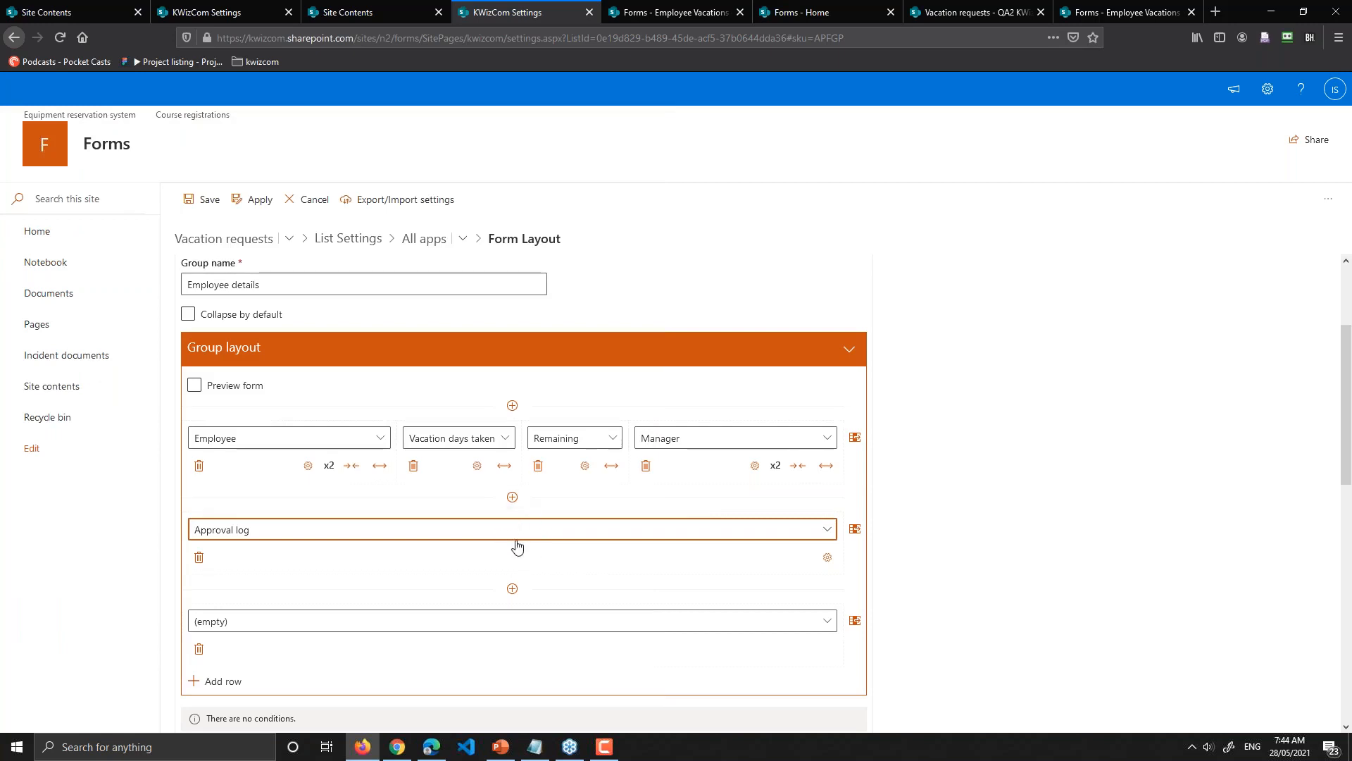
pyautogui.click(438, 539)
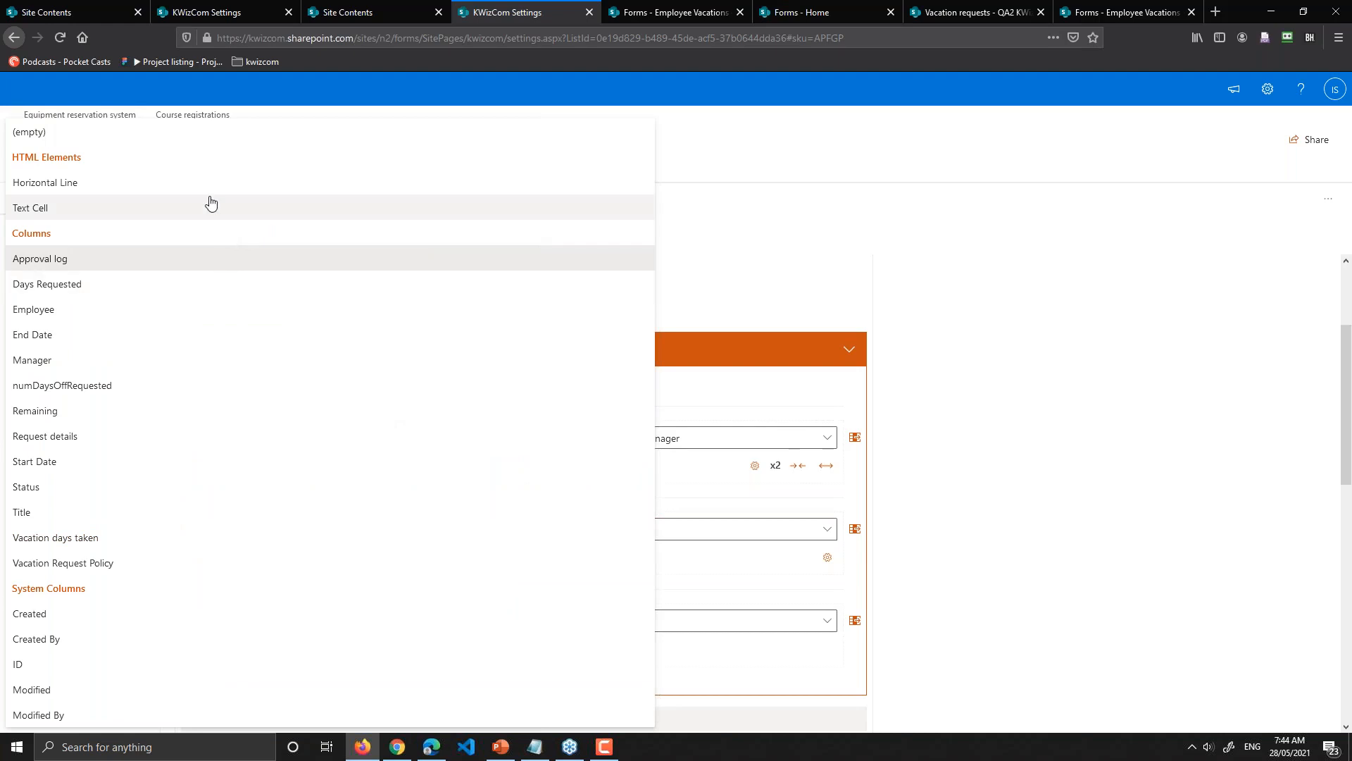
pyautogui.click(806, 564)
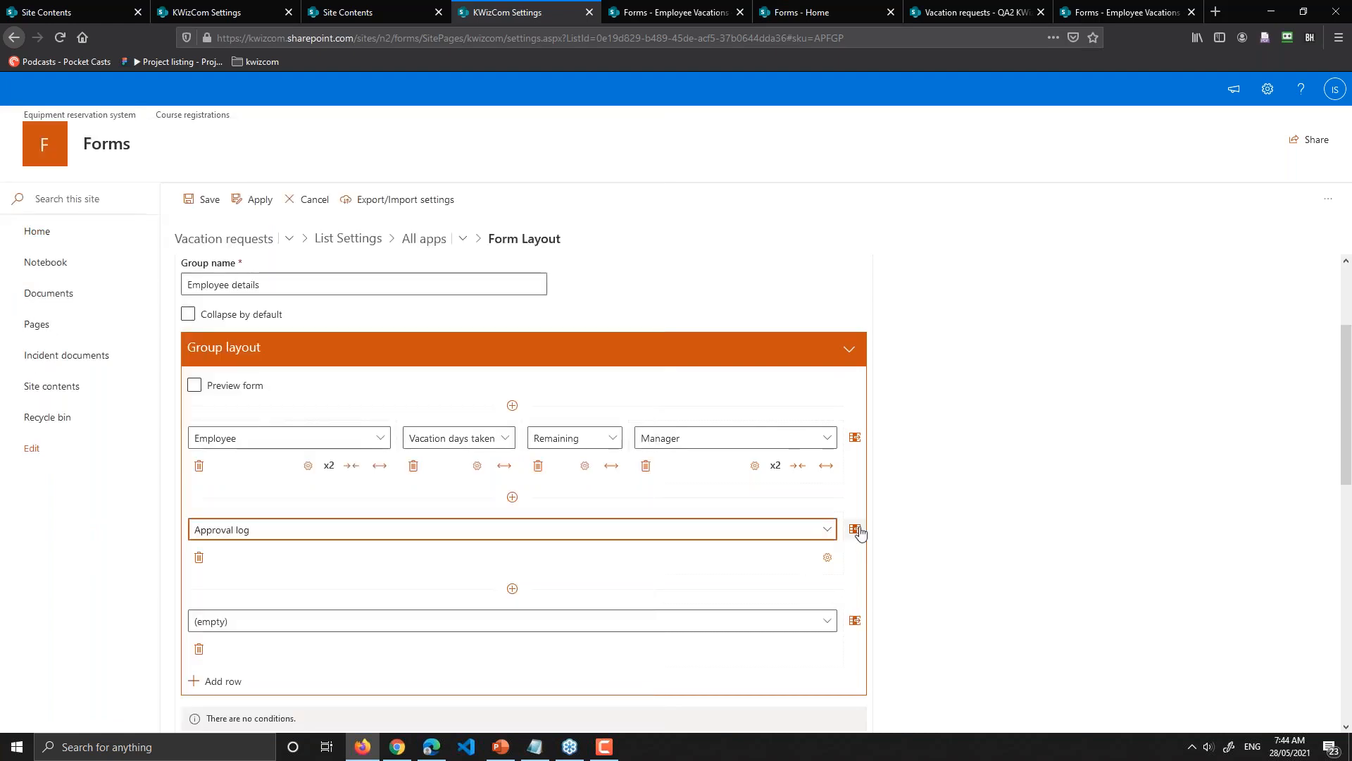
# Step: Split the Approval log row into four columns, then delete the three empty ones
pyautogui.click(854, 529)
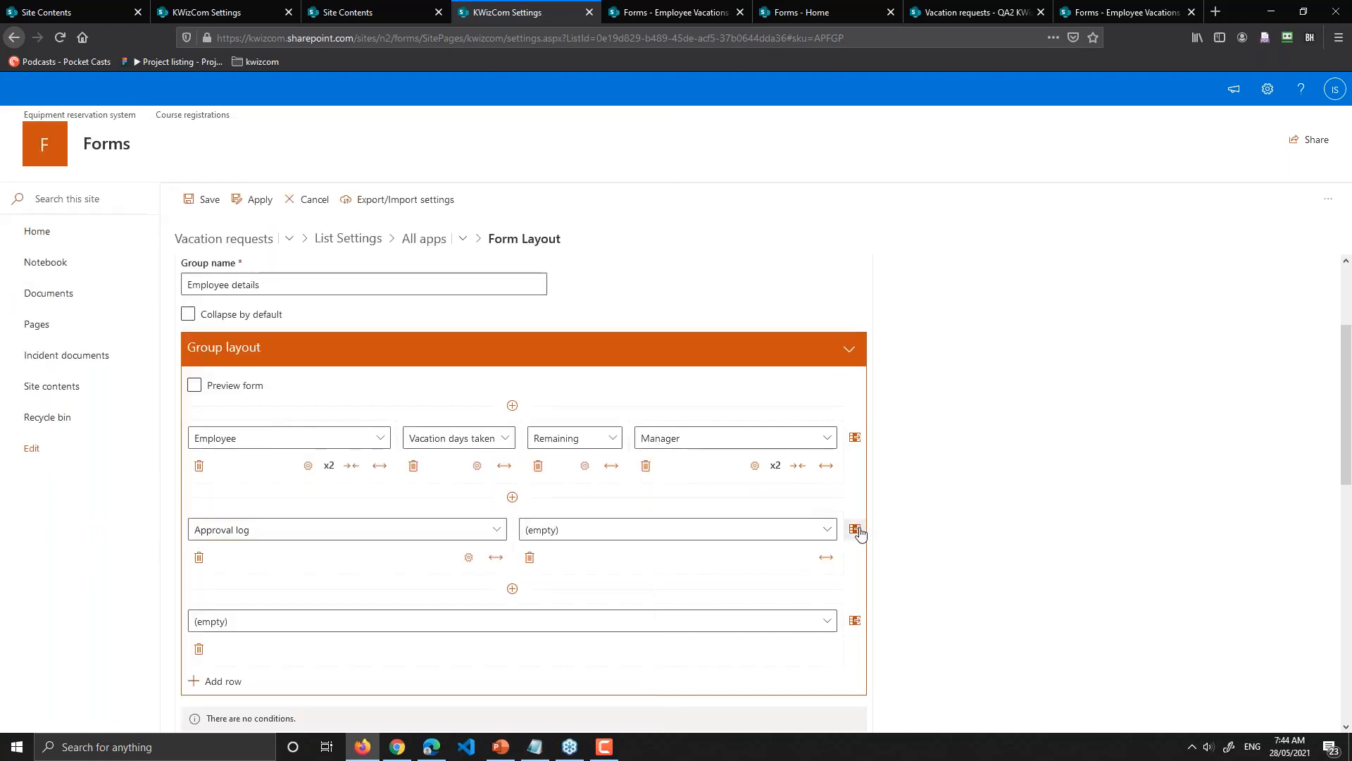
pyautogui.click(855, 529)
pyautogui.click(858, 530)
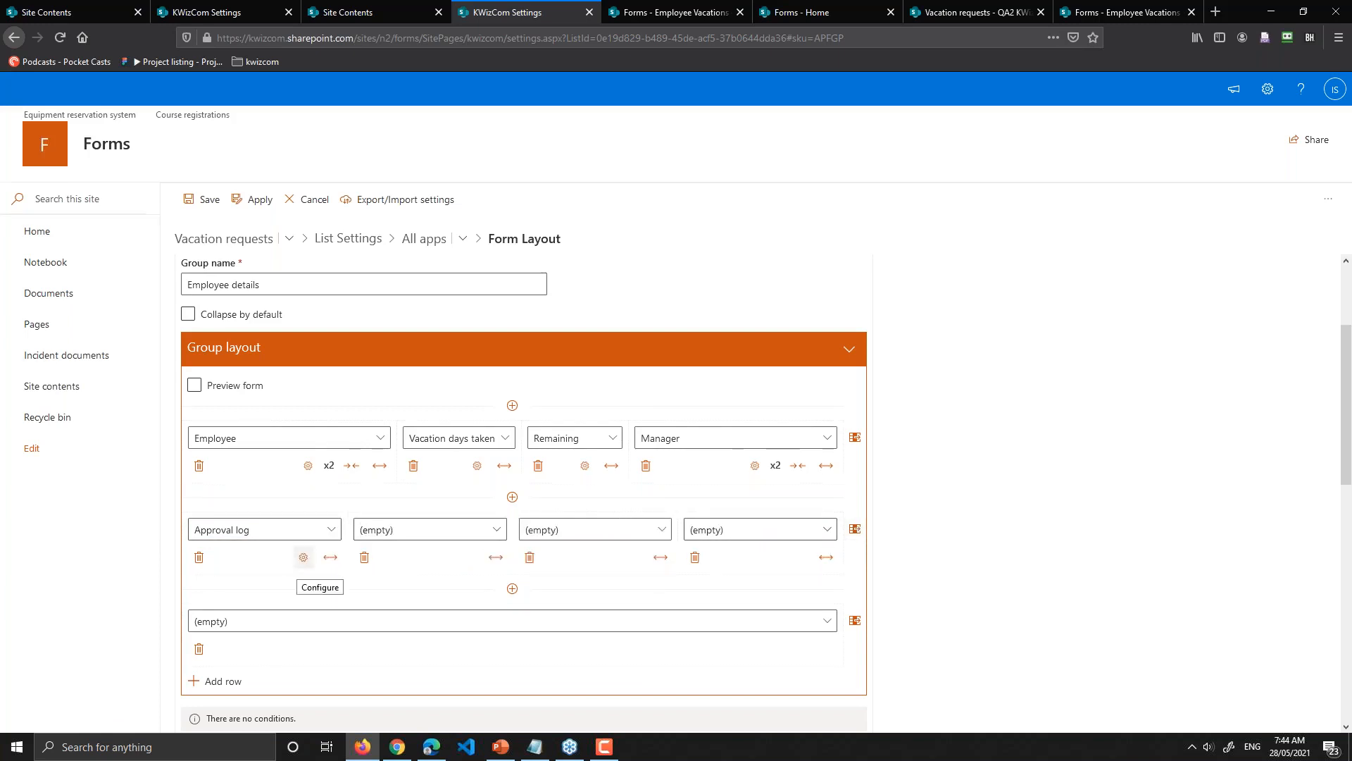
pyautogui.click(530, 557)
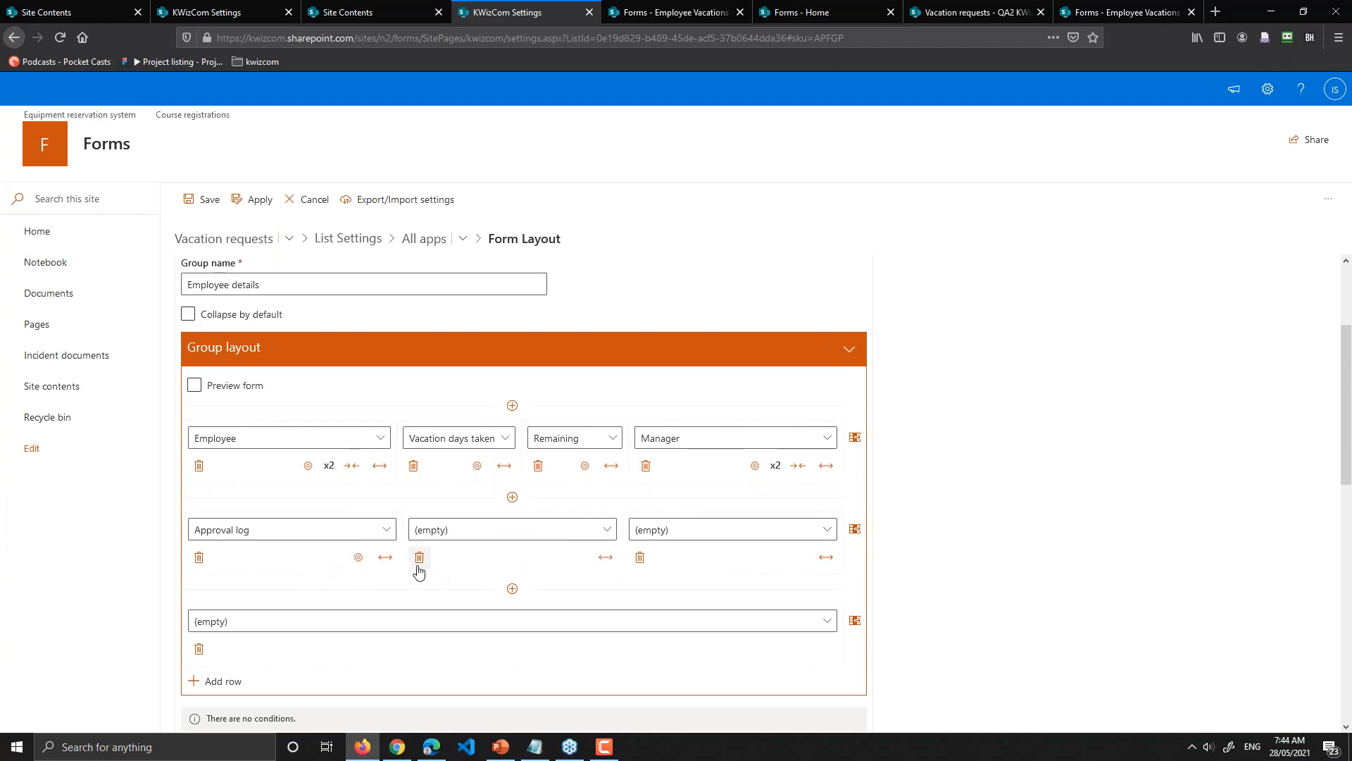
pyautogui.click(419, 558)
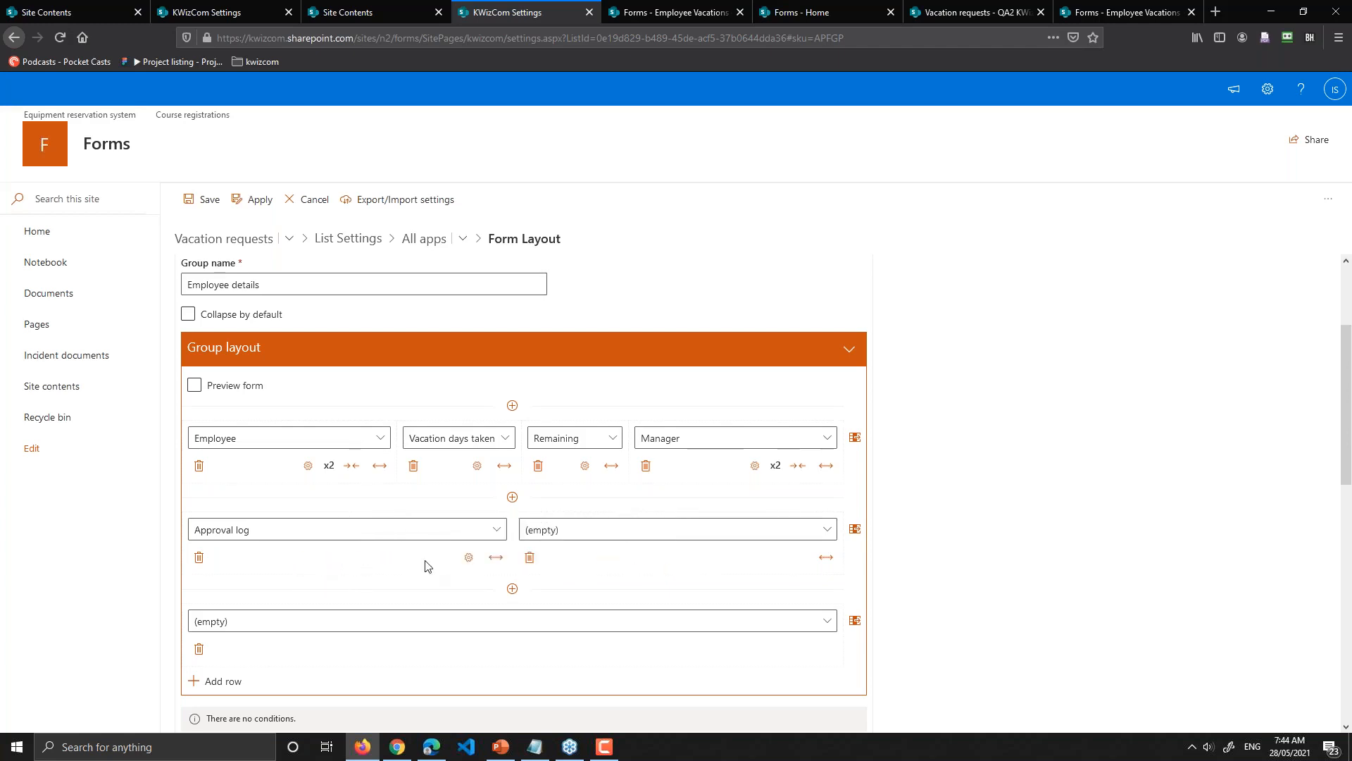
pyautogui.click(529, 557)
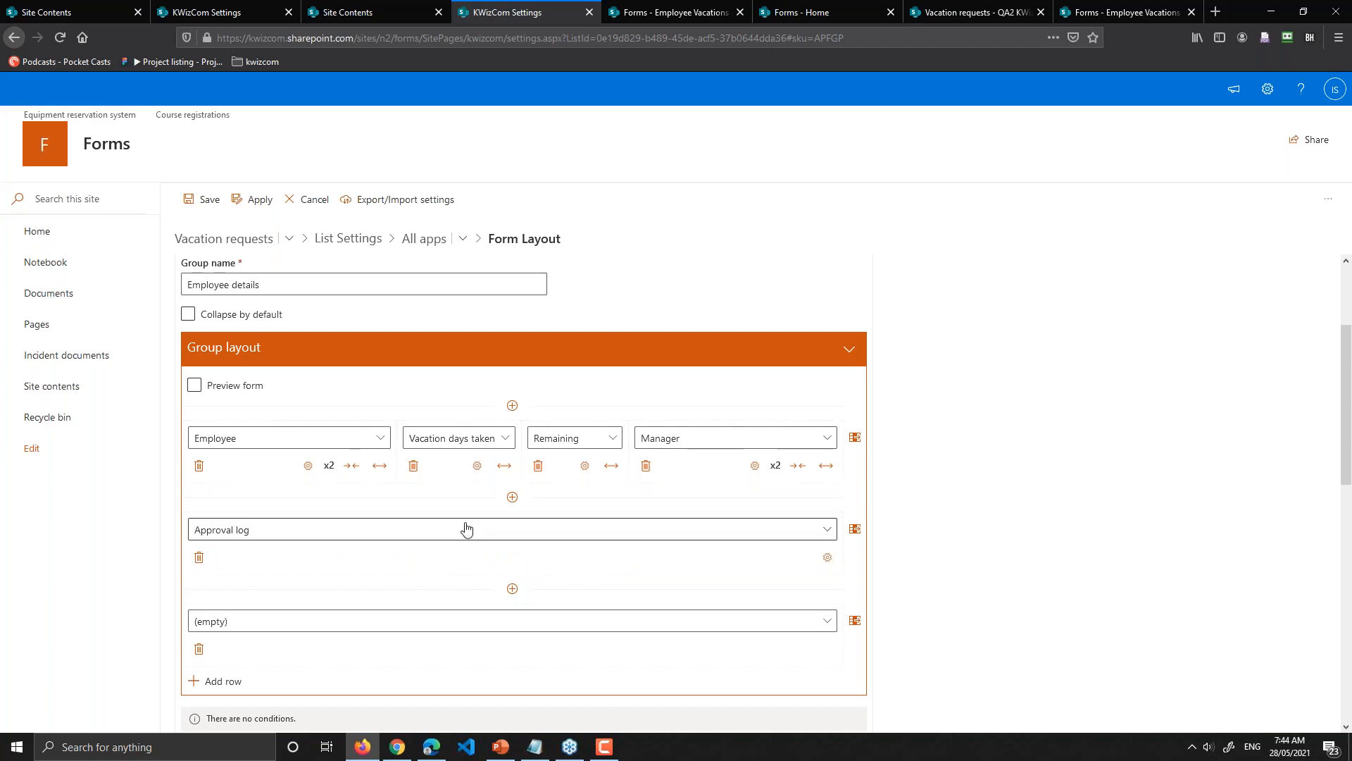
pyautogui.click(465, 528)
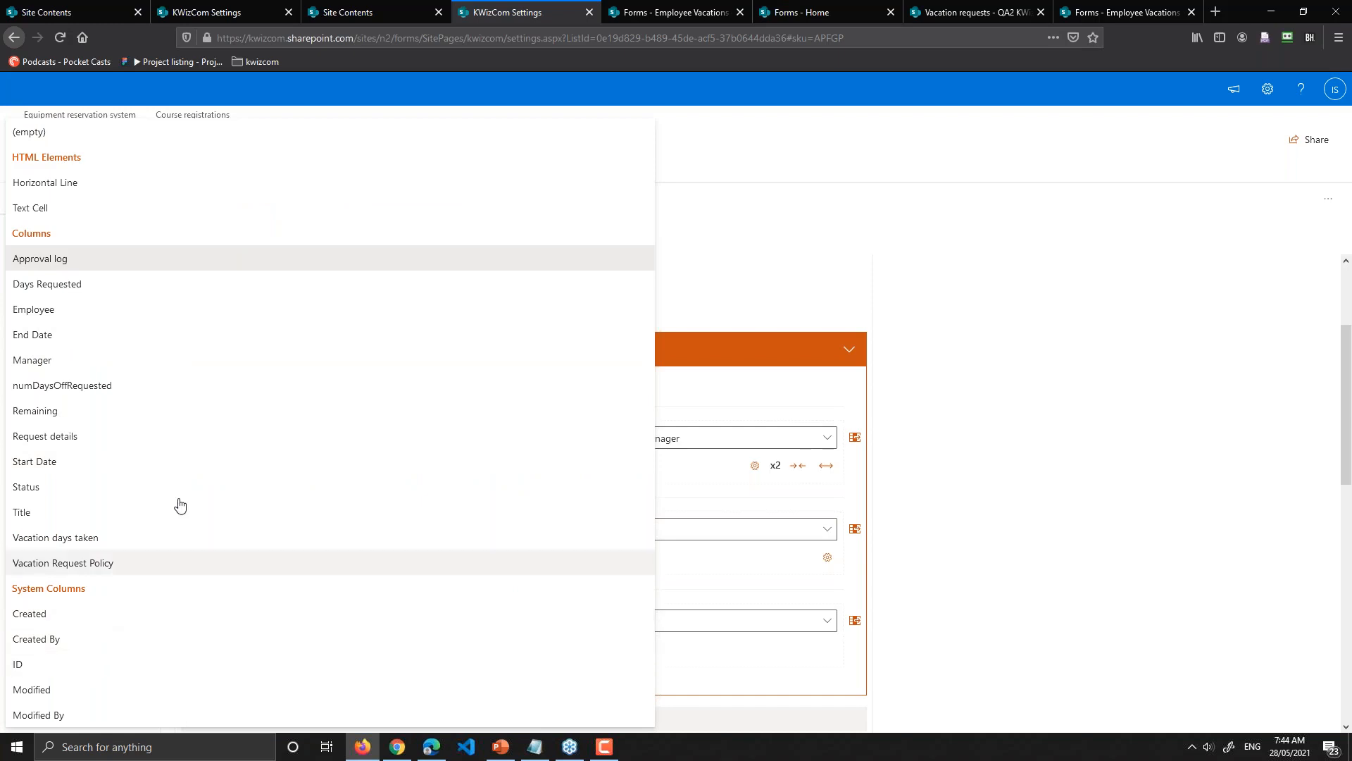
# Step: Replace Approval log with a Horizontal Line and make the empty row a Text Cell
pyautogui.click(51, 185)
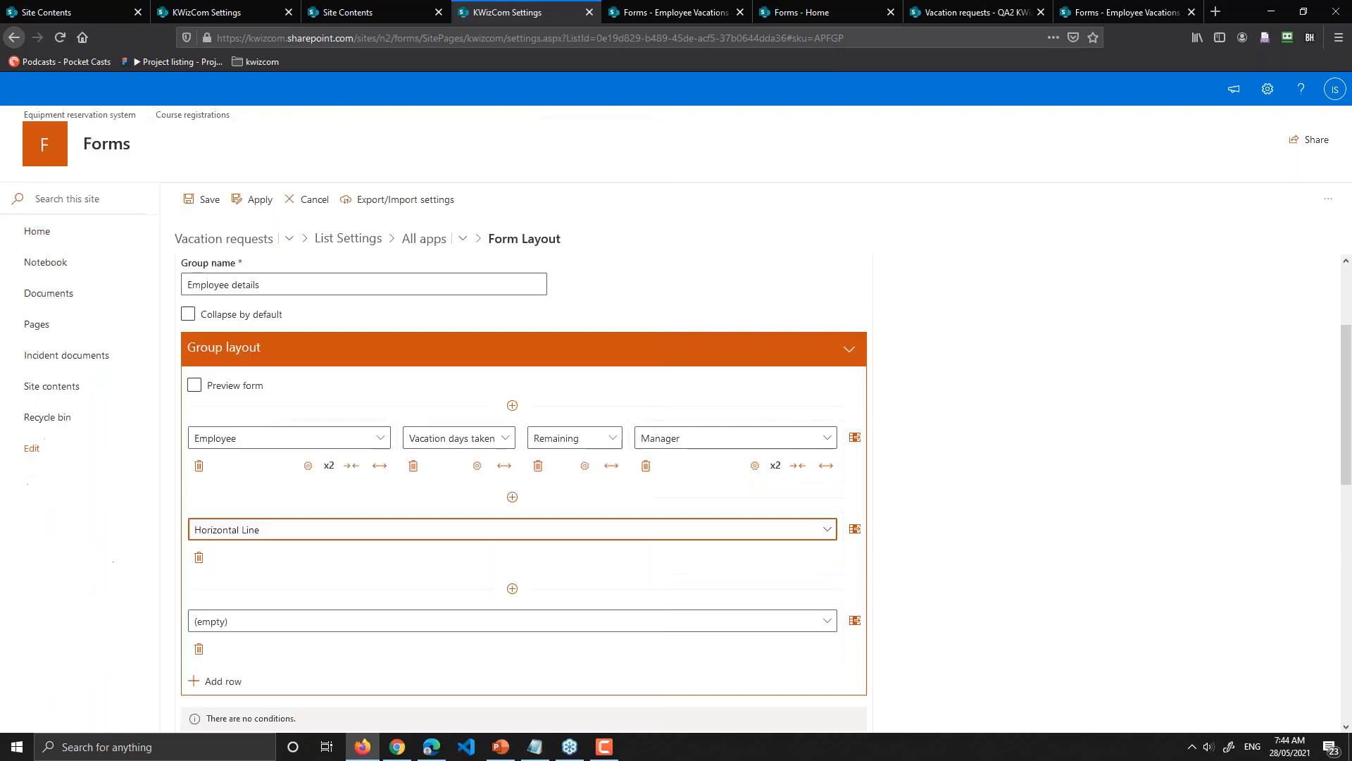
pyautogui.click(508, 620)
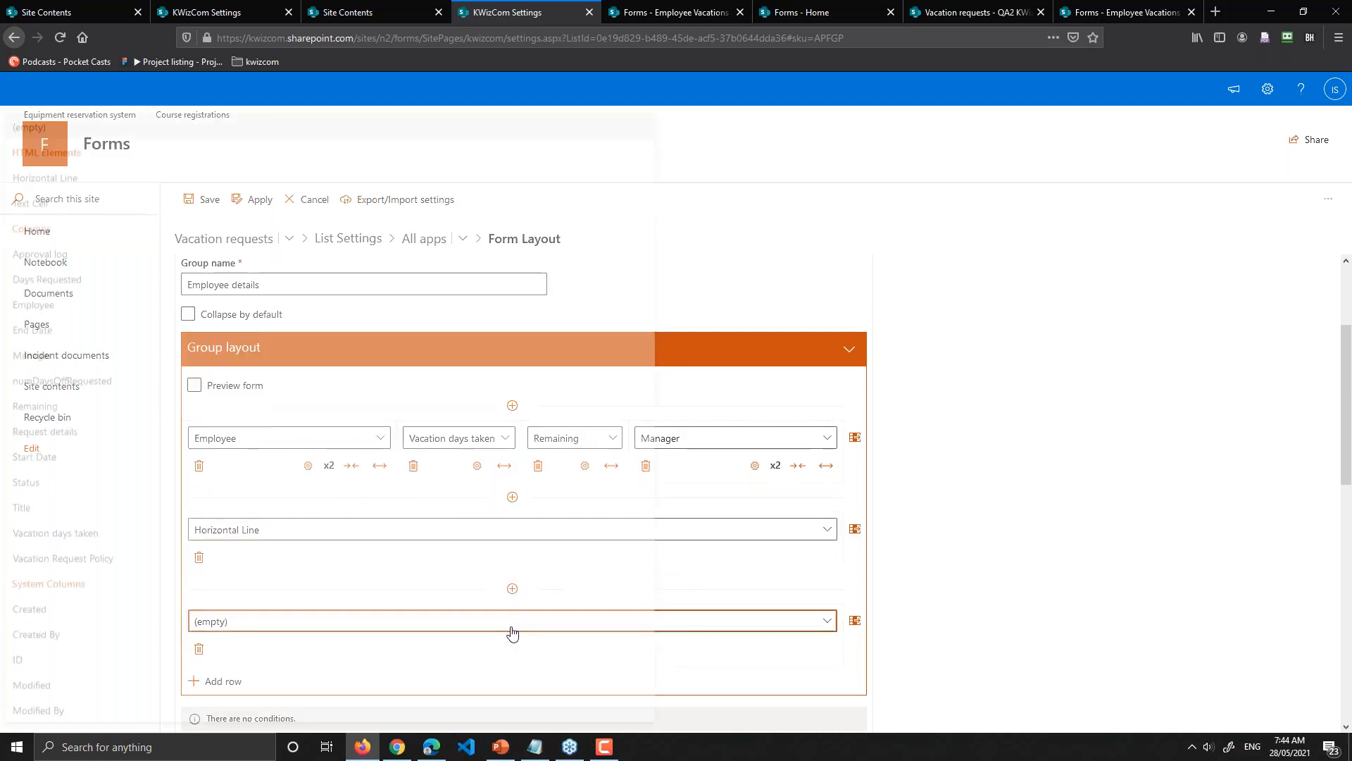
pyautogui.click(87, 210)
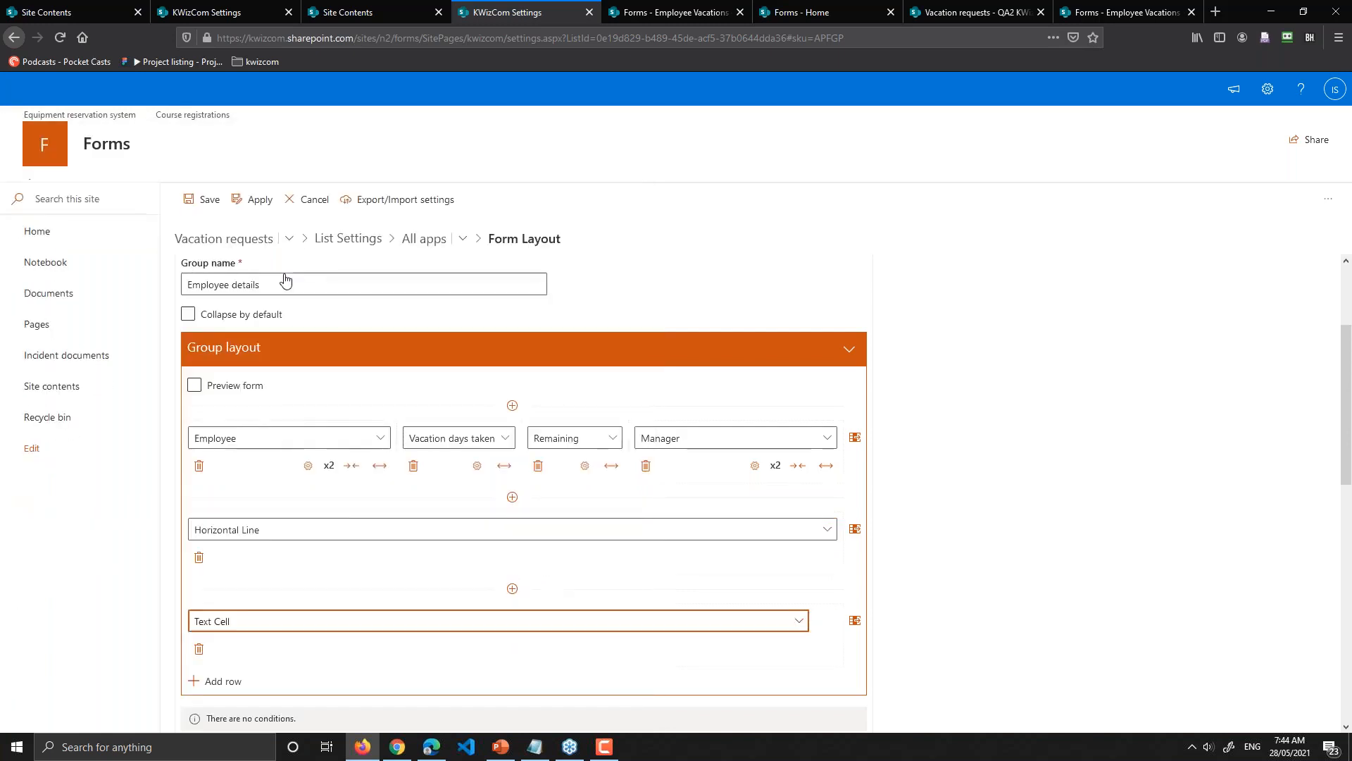
pyautogui.scroll(-1, 953, 563)
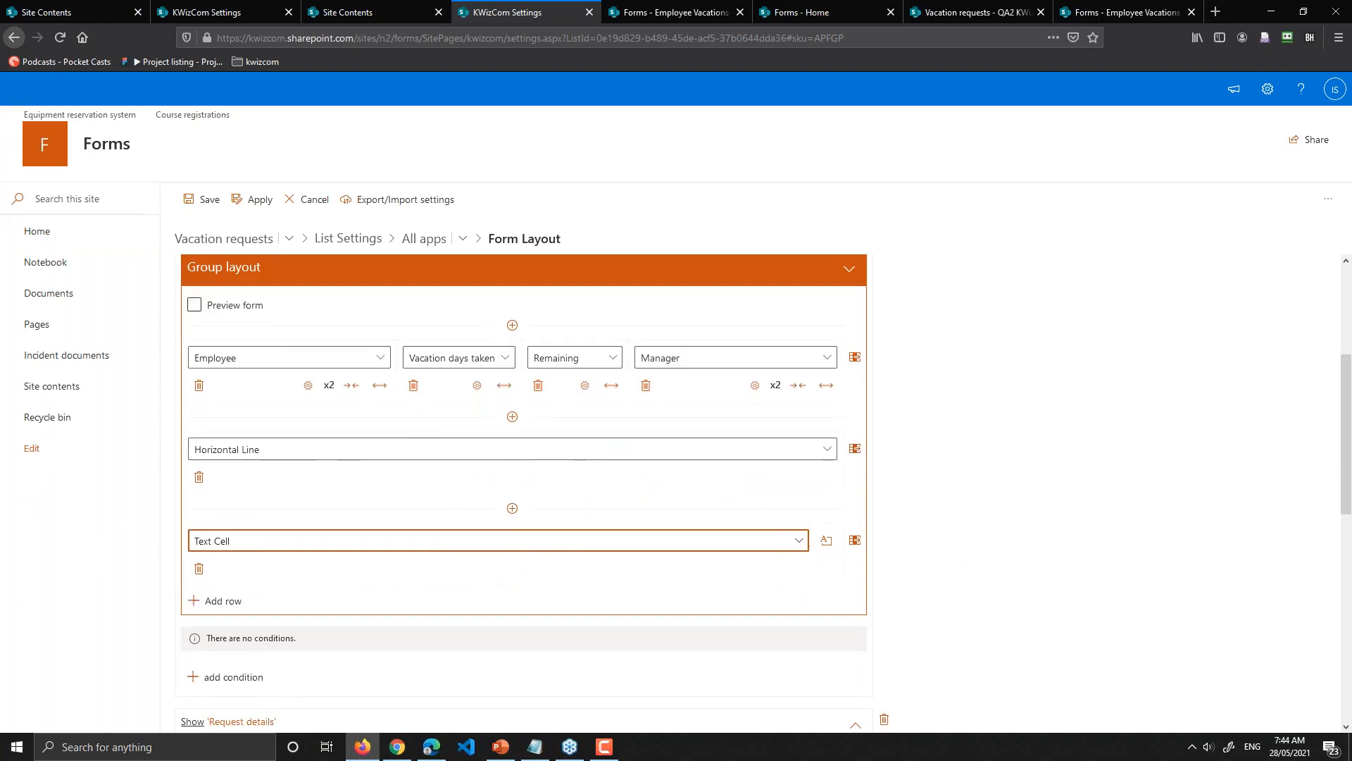
# Step: Fill the Text Cell with 'example text' and confirm
pyautogui.click(825, 544)
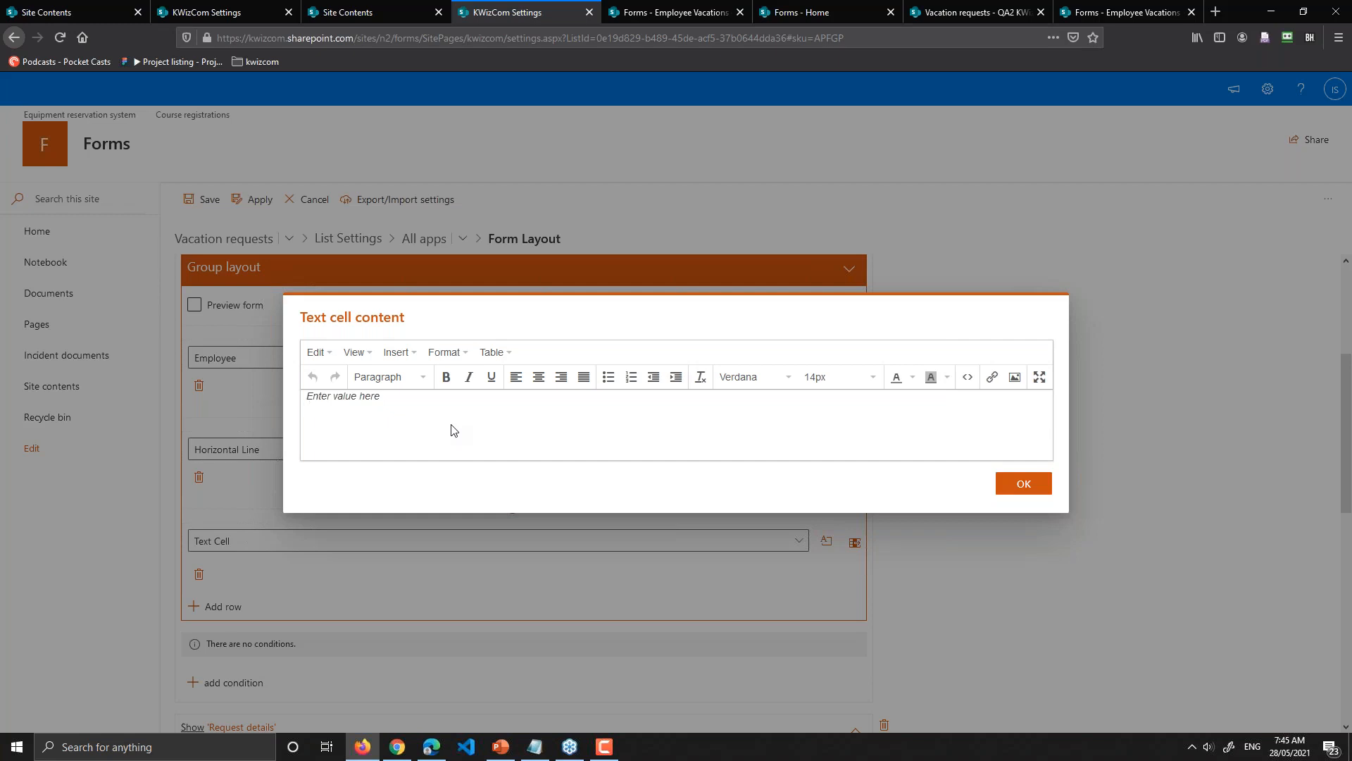
pyautogui.write('exampok')
pyautogui.click(1033, 491)
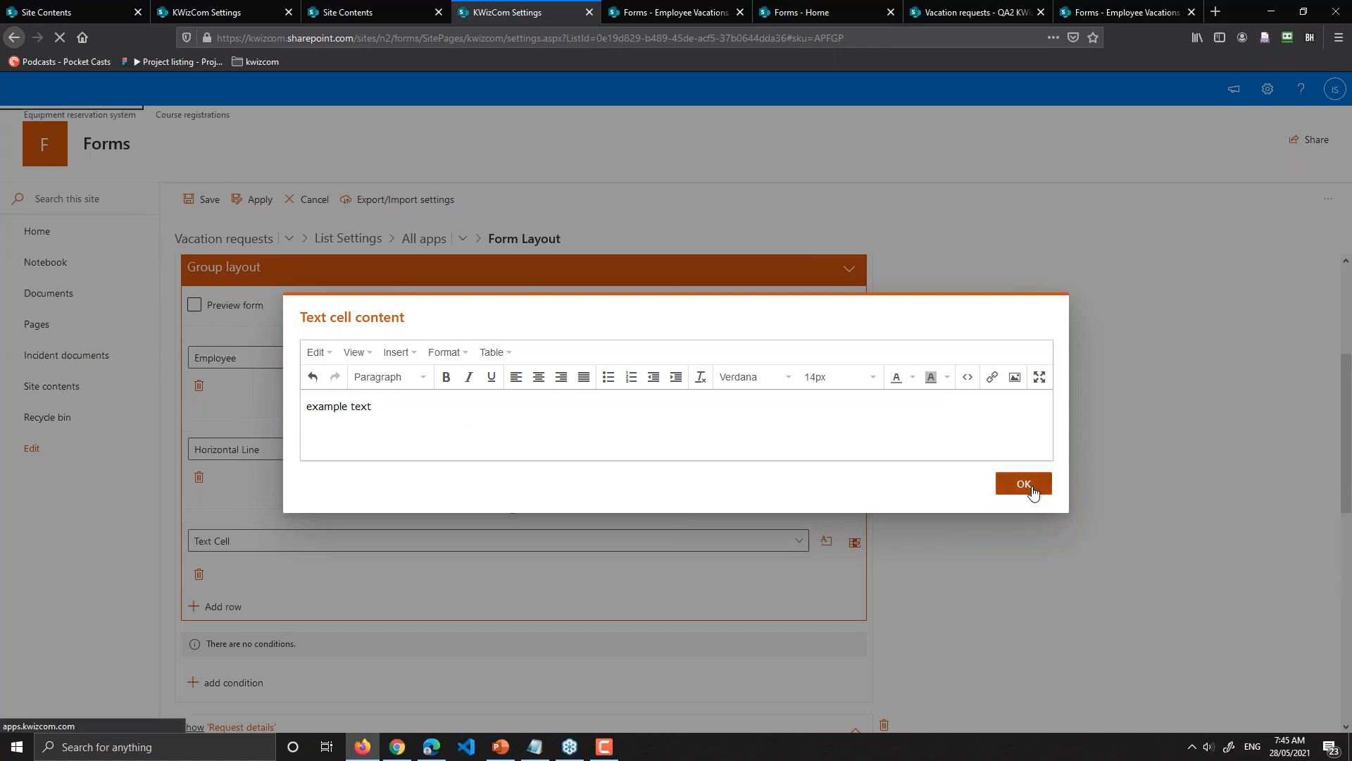
pyautogui.scroll(-6, 1029, 486)
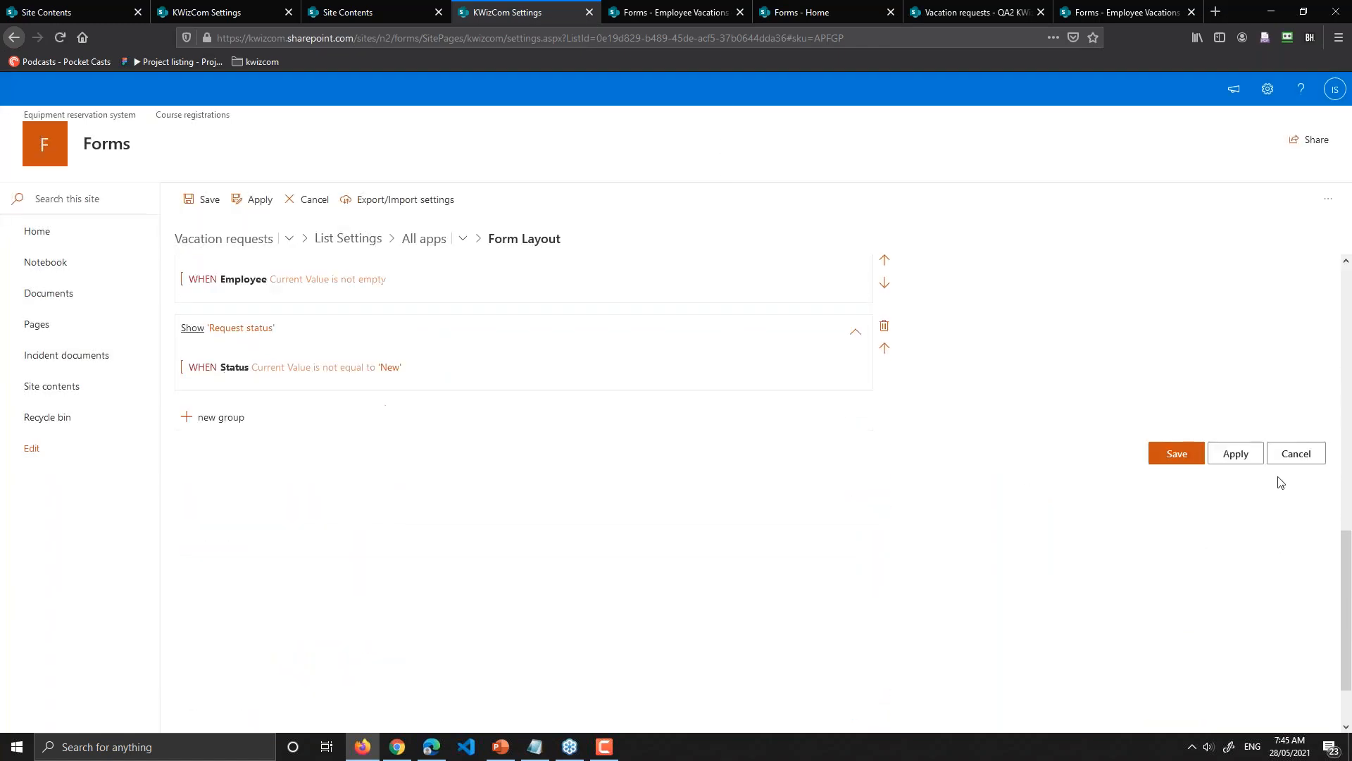
# Step: Apply the Employee details form layout changes
pyautogui.click(1234, 457)
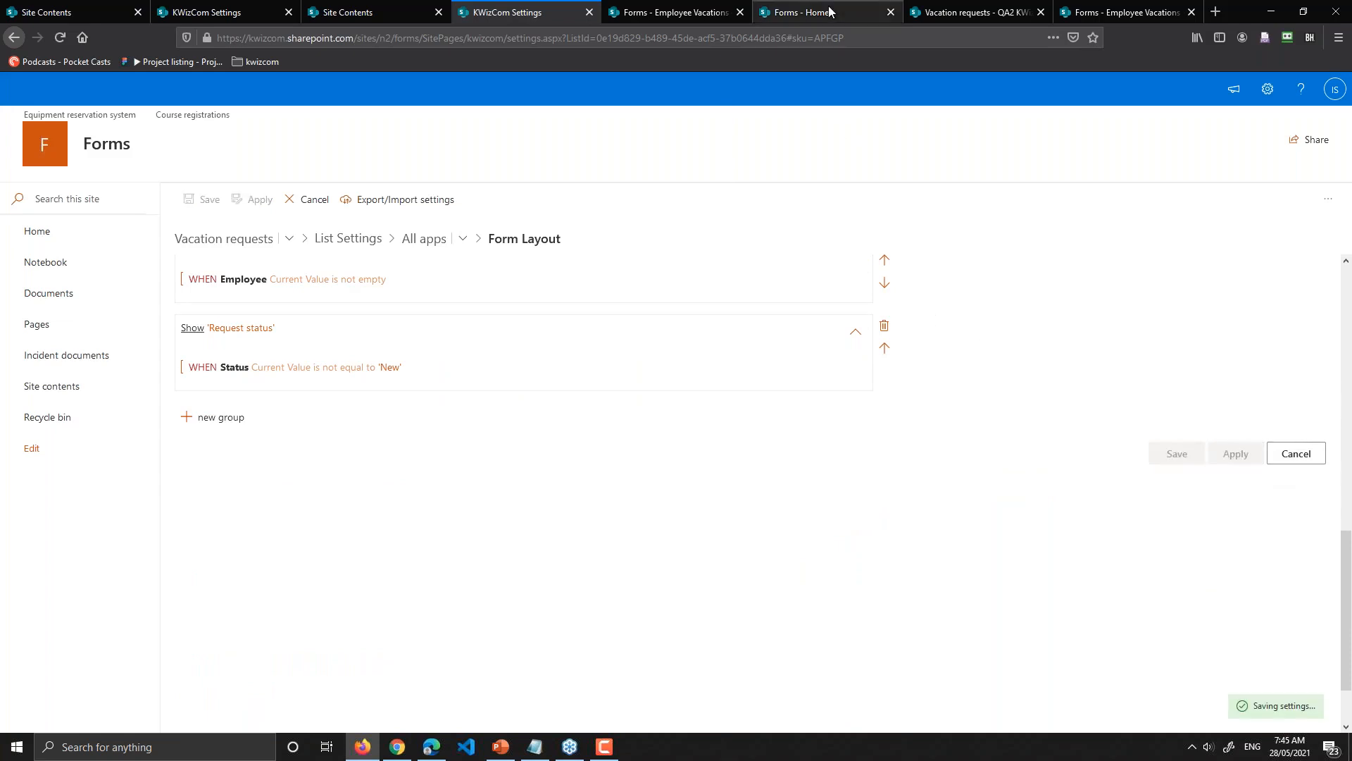
pyautogui.scroll(8, 1011, 437)
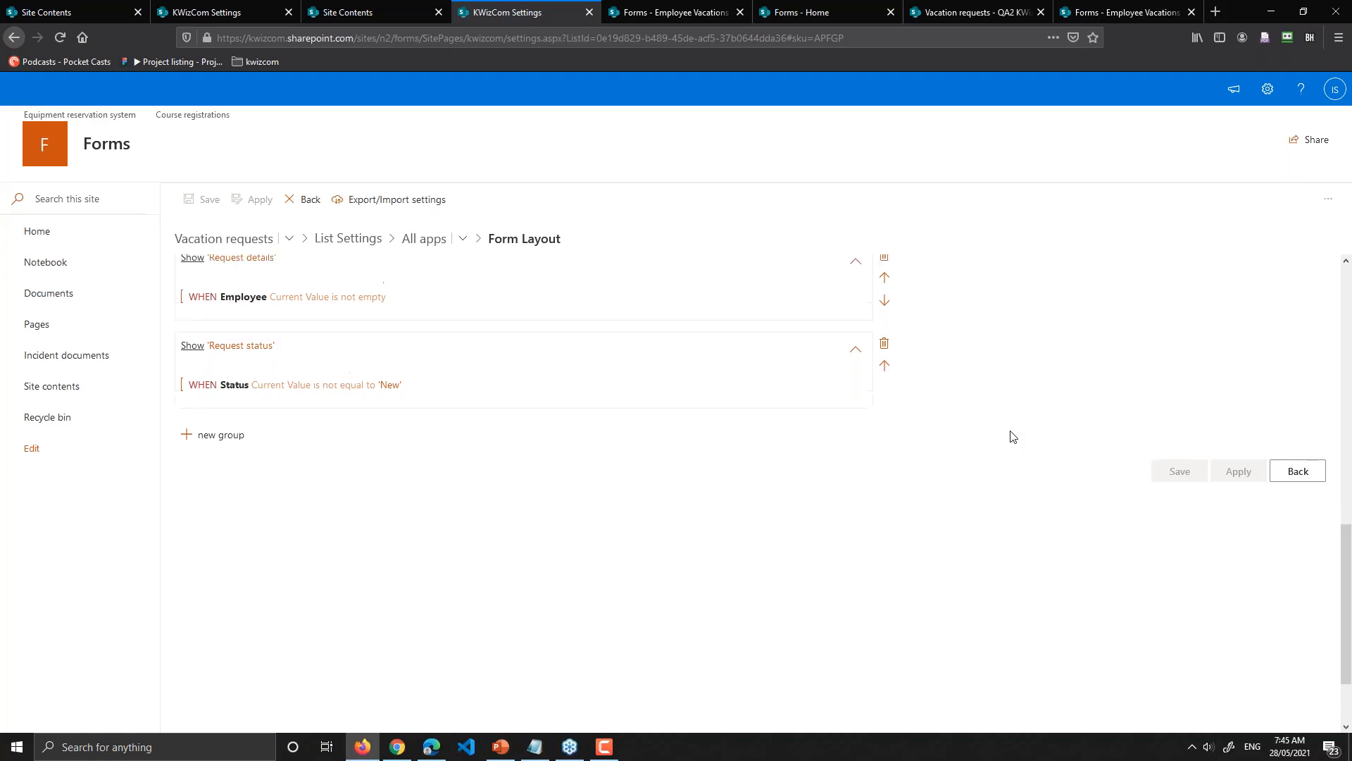
pyautogui.scroll(1, 748, 375)
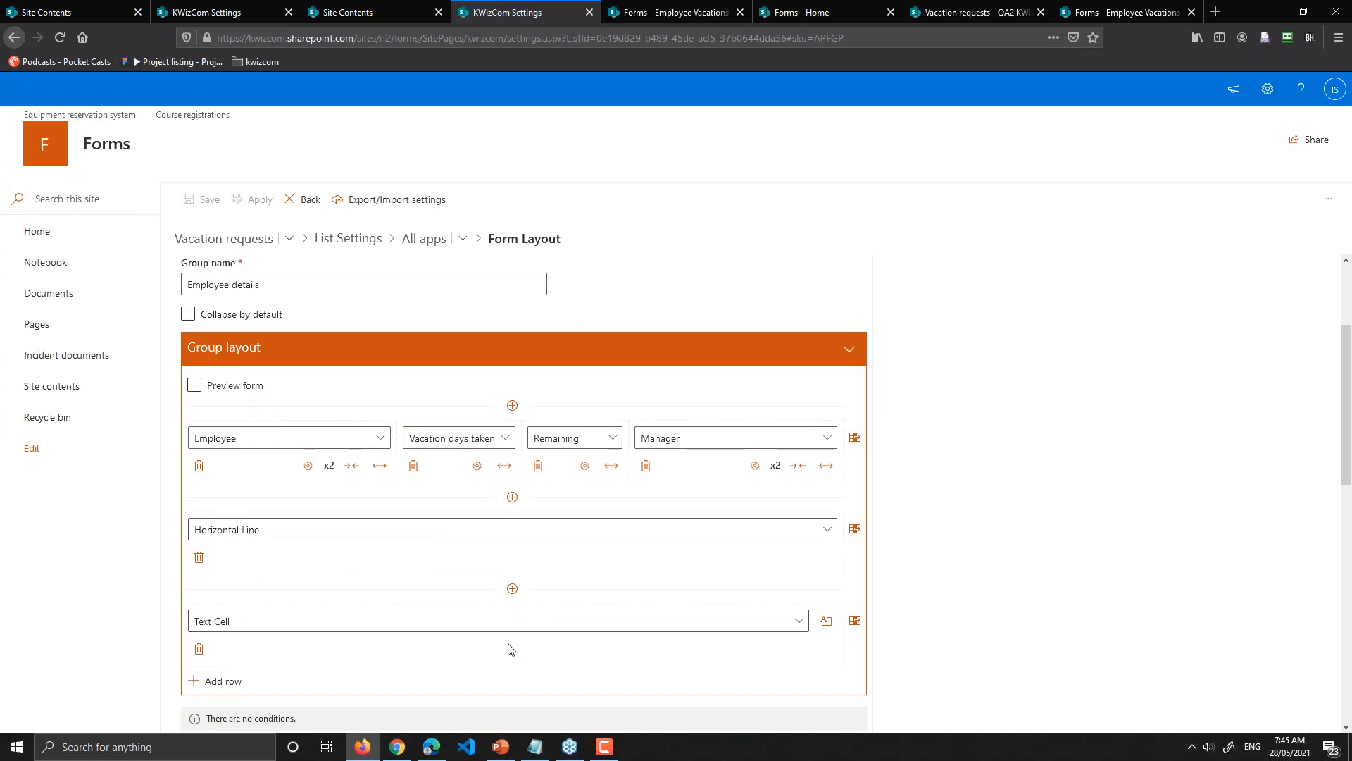
pyautogui.scroll(-1, 507, 634)
pyautogui.scroll(-3, 580, 516)
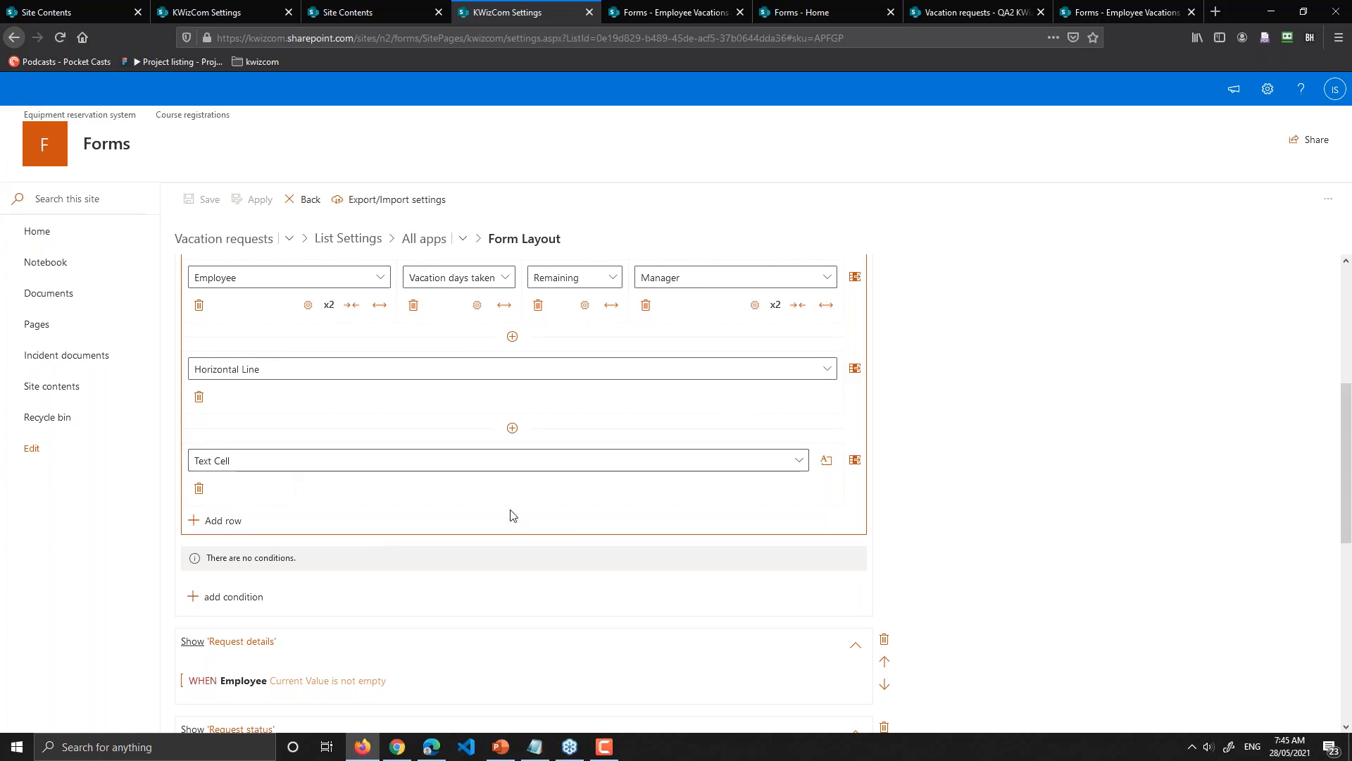
pyautogui.scroll(5, 414, 412)
# Step: Collapse the Employee details layout and expand the Request details group layout
pyautogui.click(414, 417)
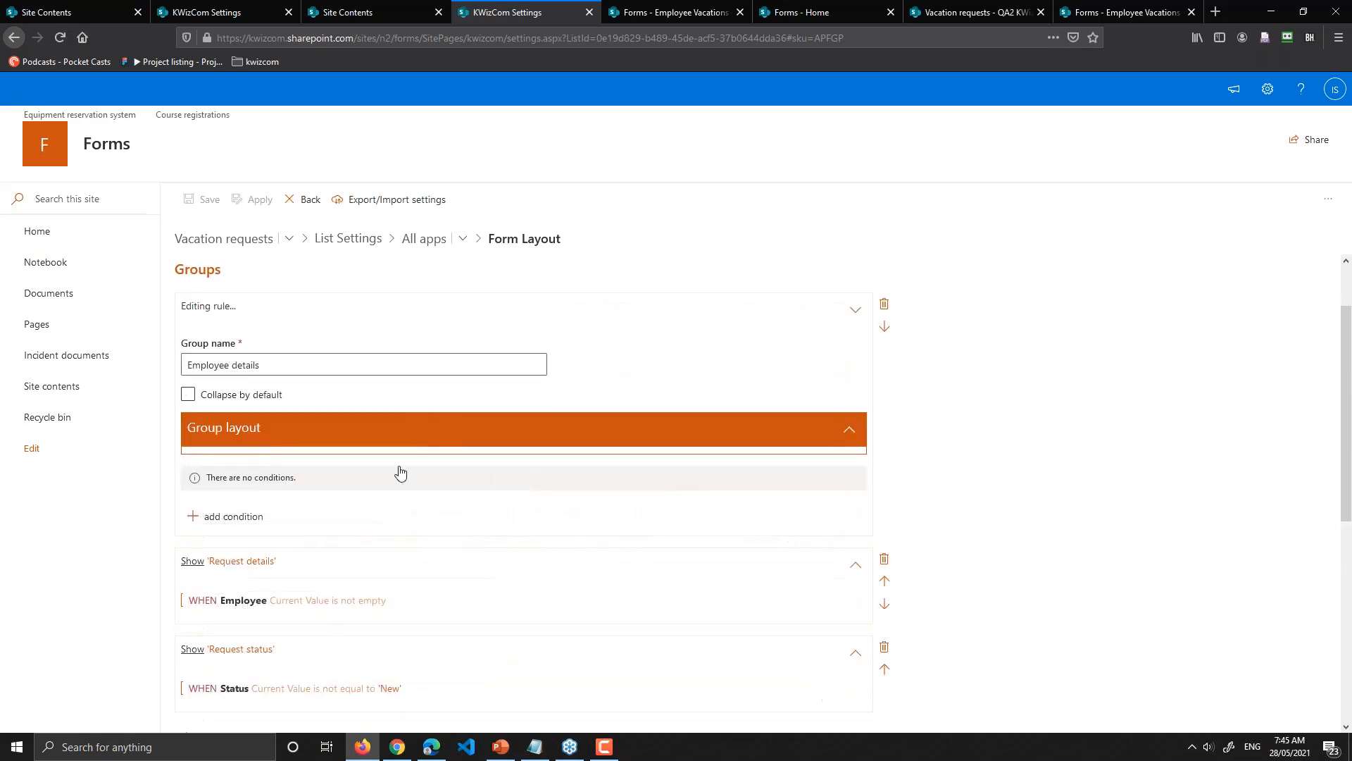
pyautogui.click(295, 576)
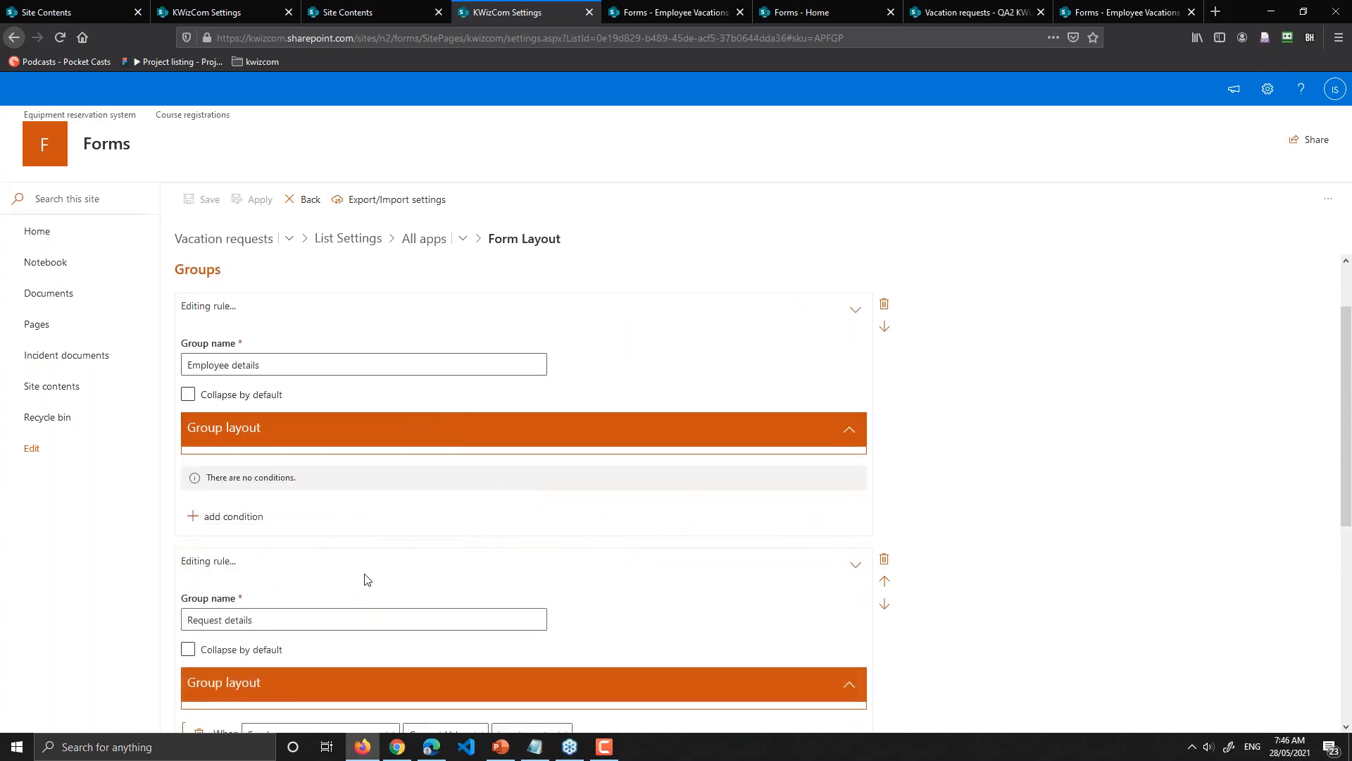
pyautogui.scroll(-2, 409, 581)
pyautogui.click(598, 603)
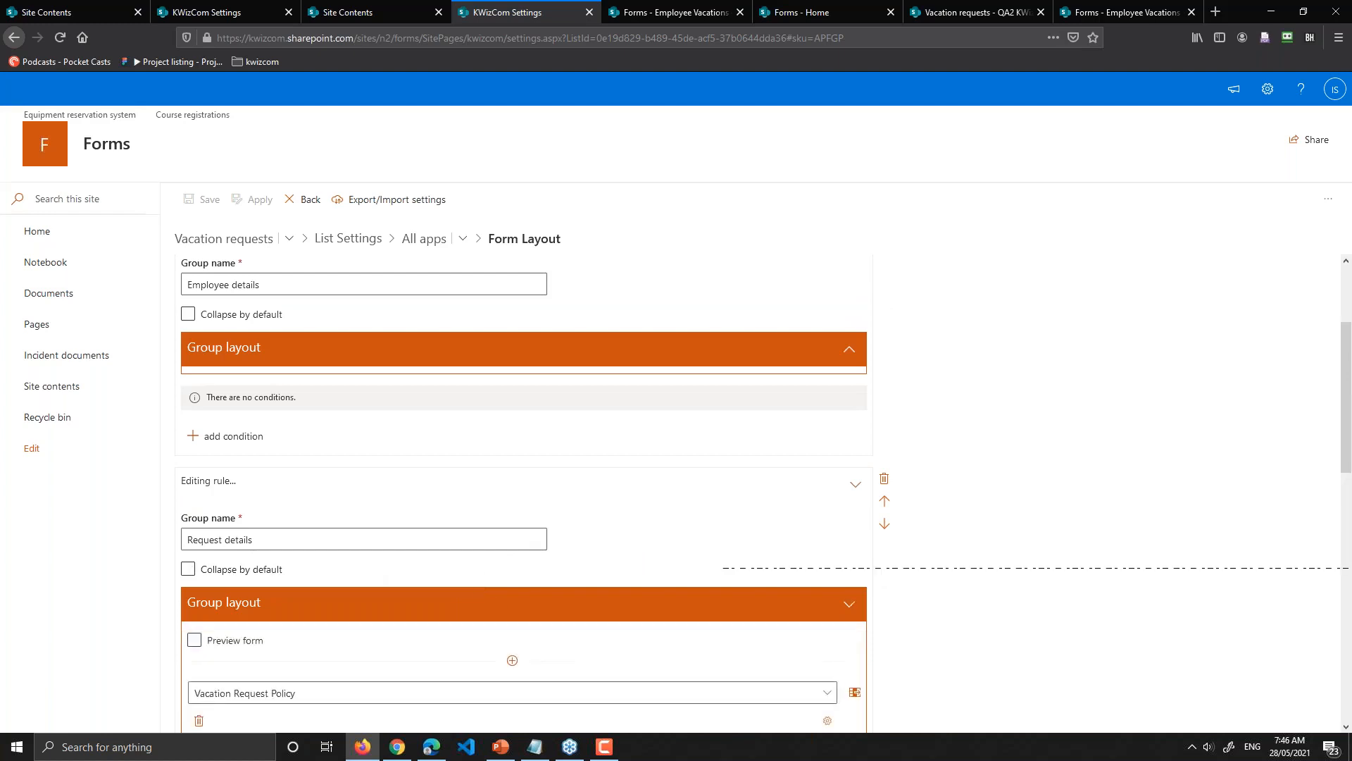
pyautogui.scroll(-5, 470, 505)
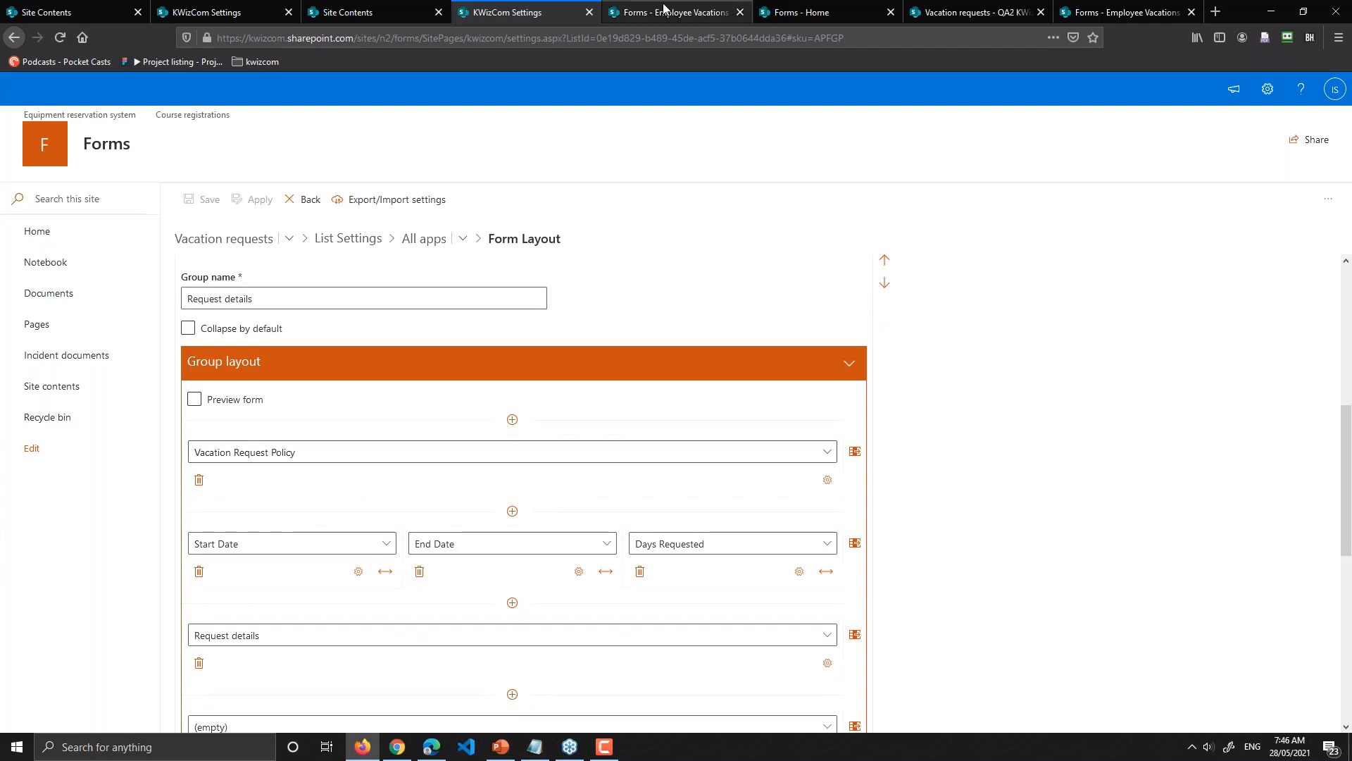
# Step: On the Forms home tab, cancel the open new-item form and discard its changes
pyautogui.click(801, 10)
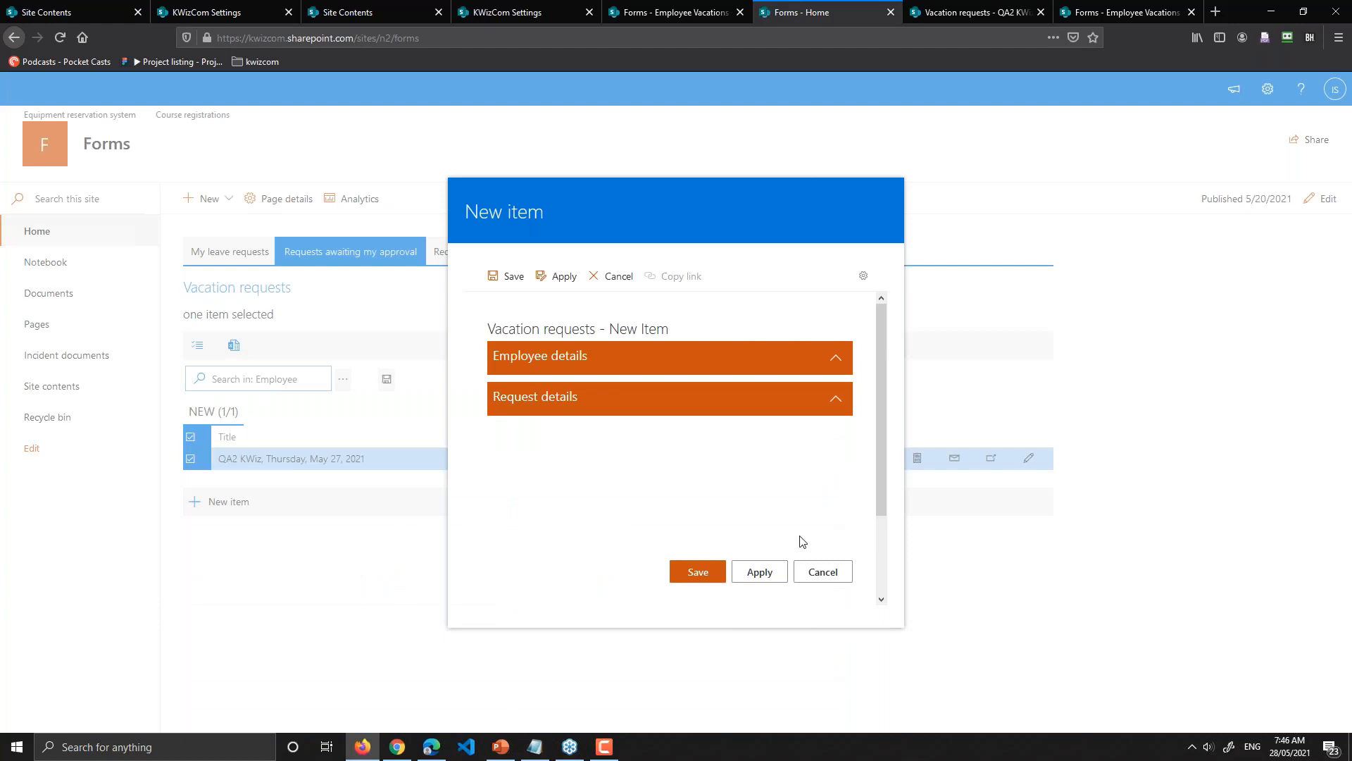
pyautogui.click(822, 571)
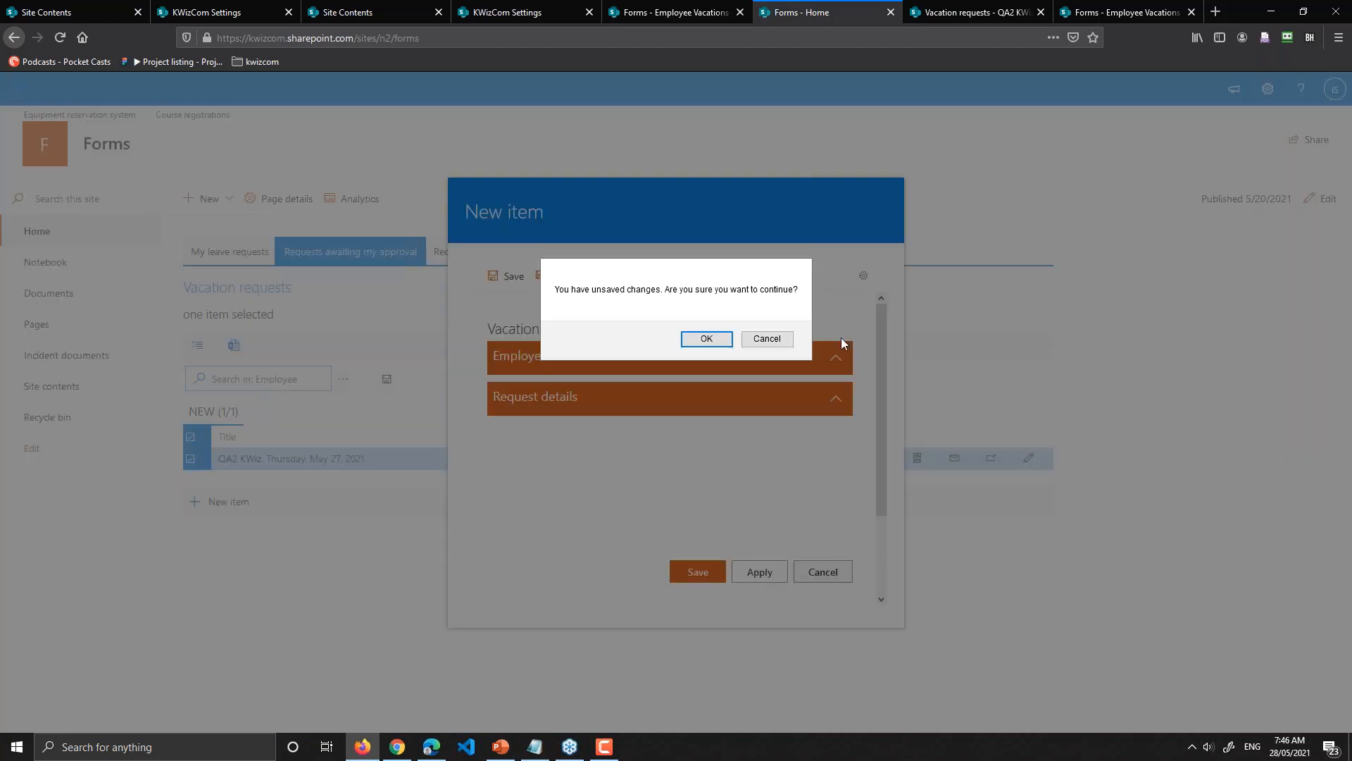
pyautogui.click(708, 341)
# Step: Start a new vacation request, pick the employee found by 'qa1', then close the form
pyautogui.click(227, 502)
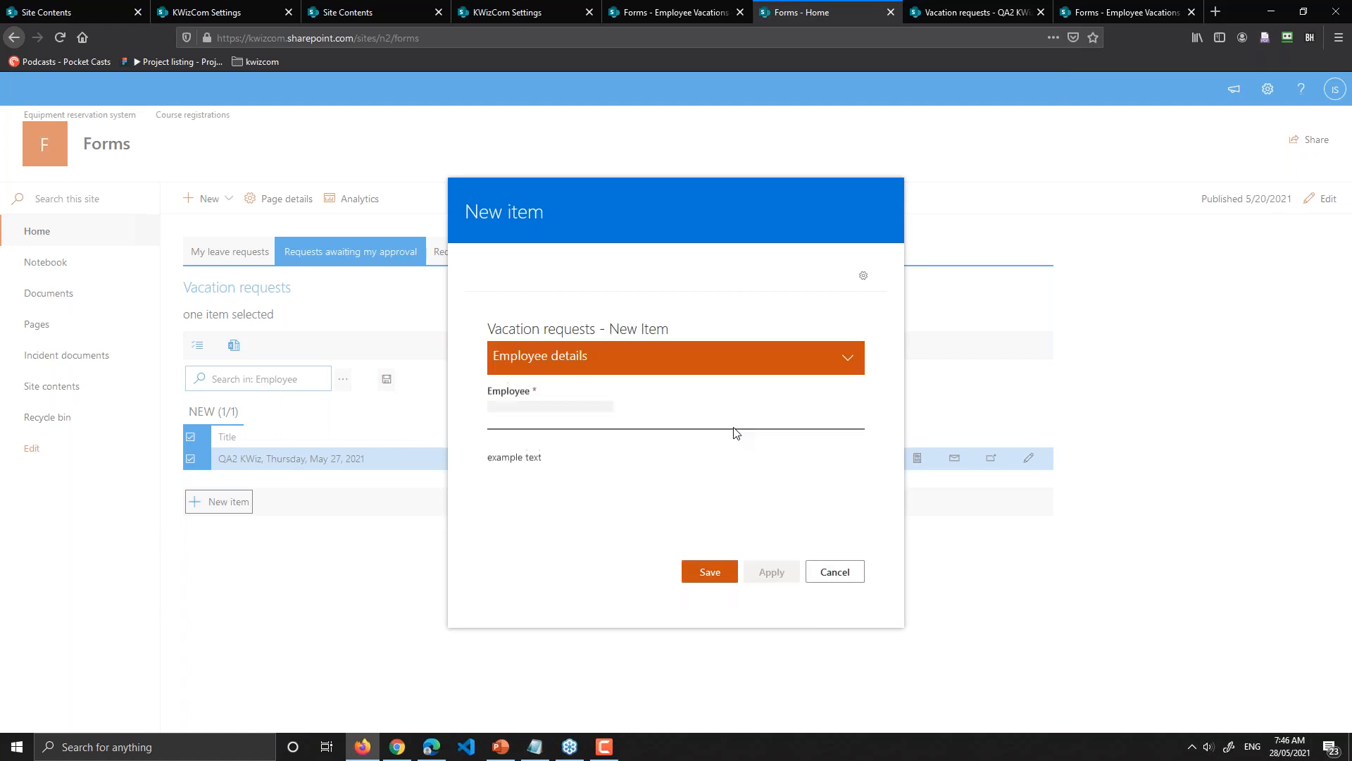
pyautogui.click(570, 414)
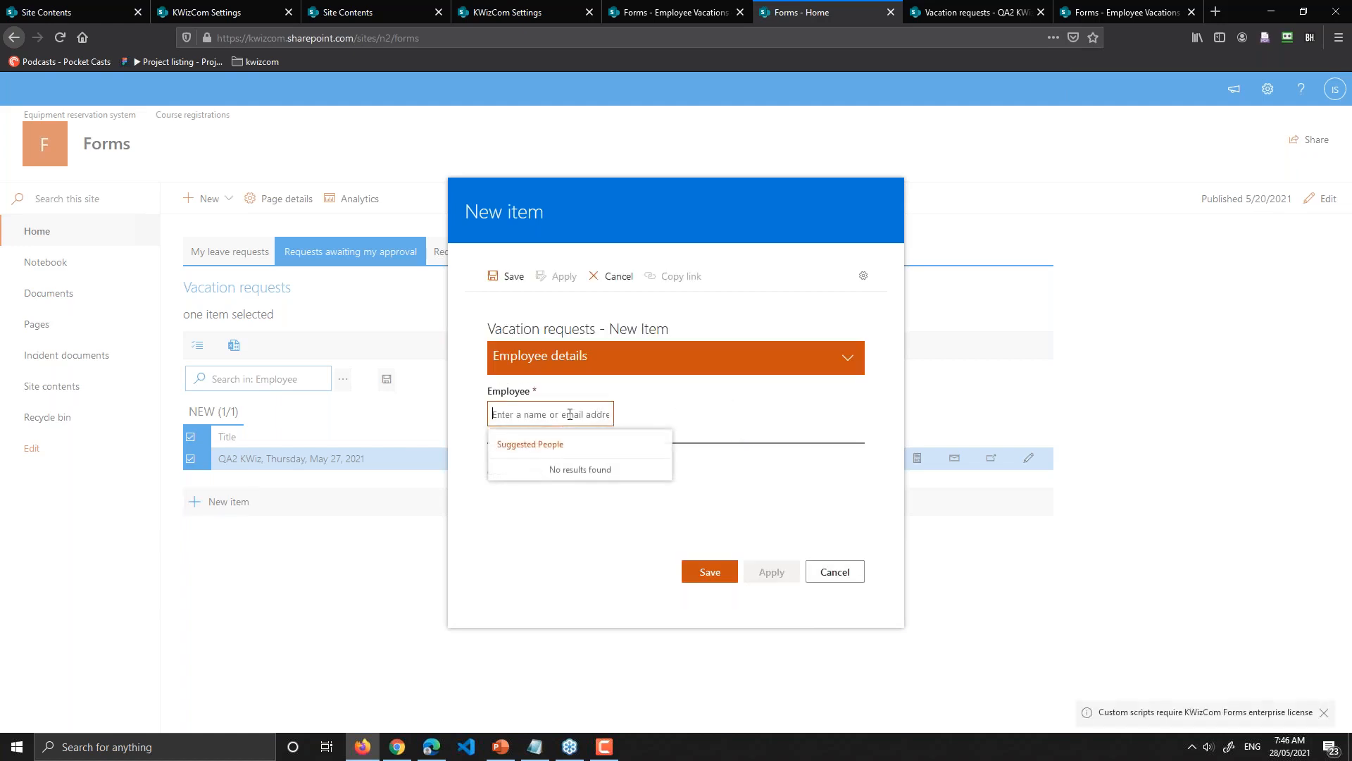
pyautogui.write('qa1')
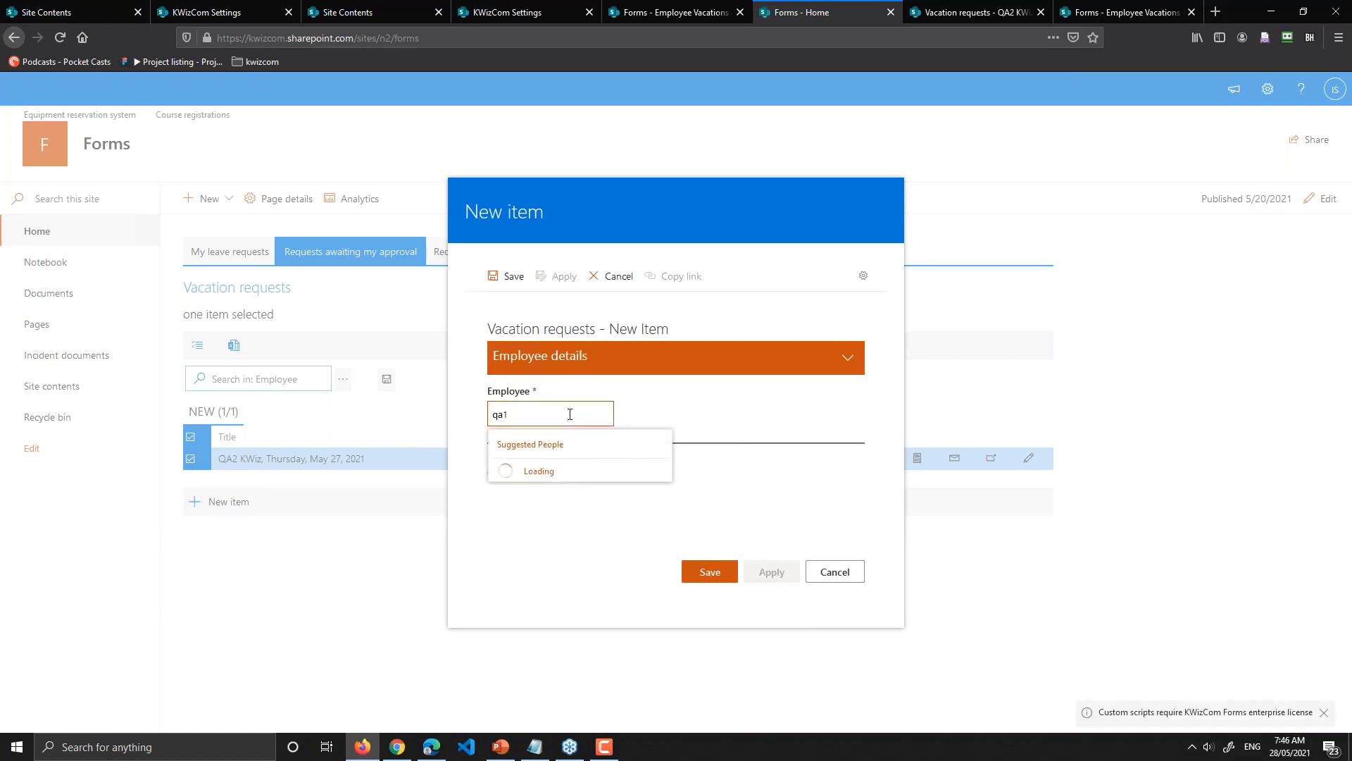
pyautogui.click(561, 474)
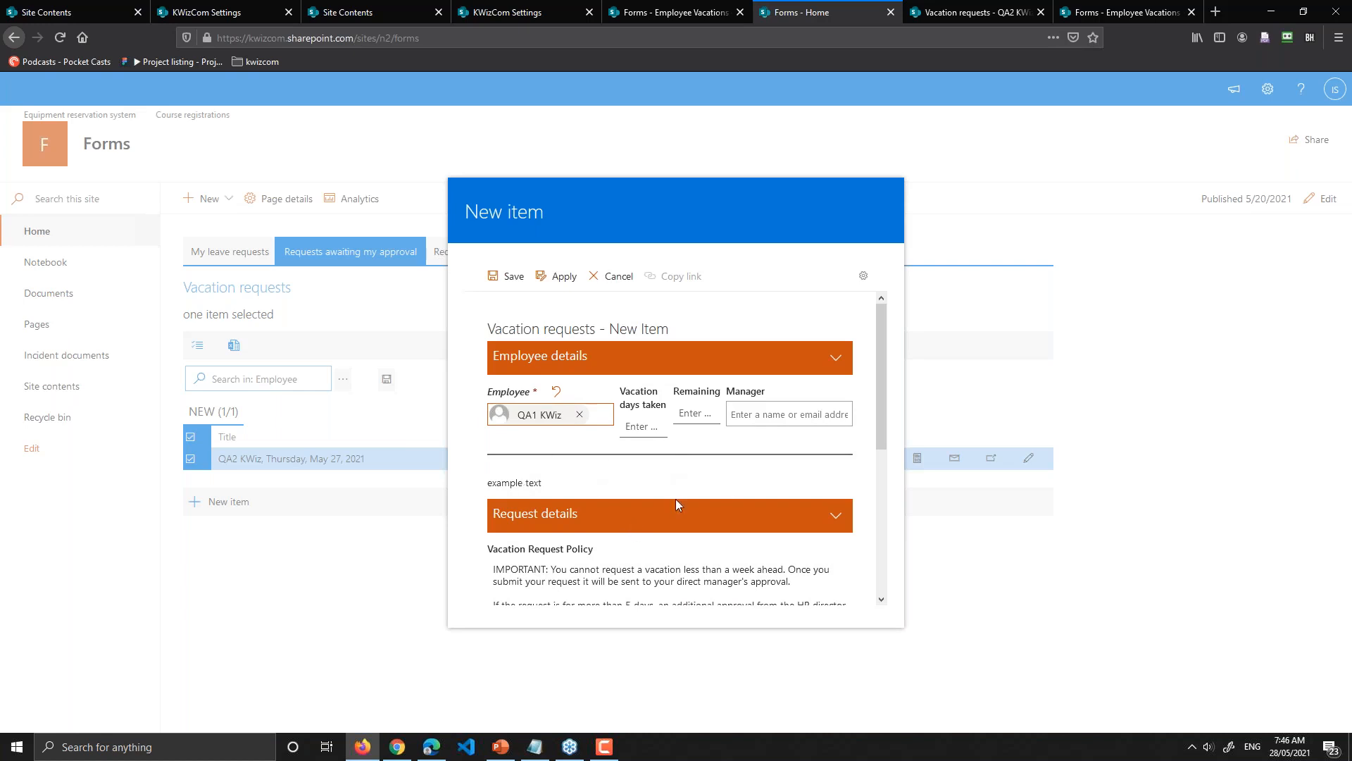
pyautogui.click(1068, 598)
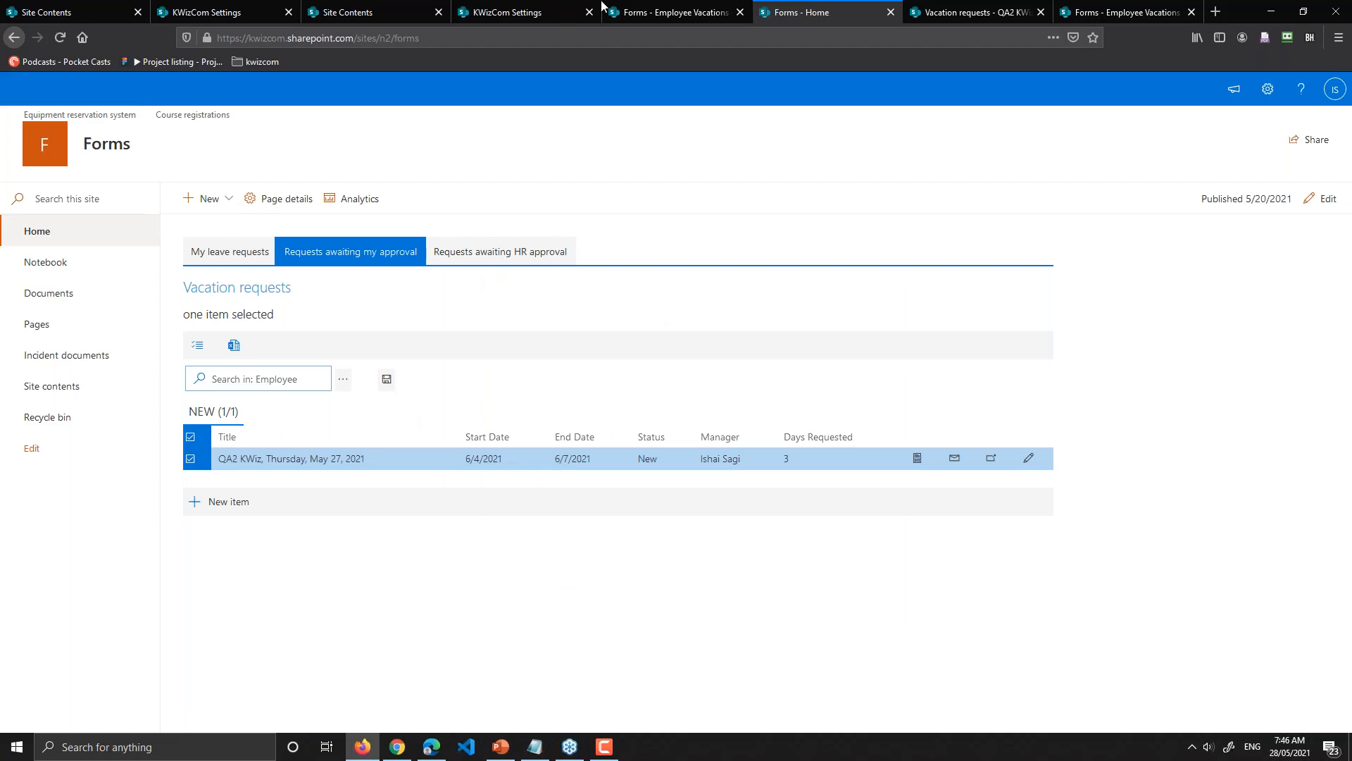
# Step: Go back to the KWizCom Settings tab and up to the All apps catalogue
pyautogui.click(652, 9)
pyautogui.click(498, 11)
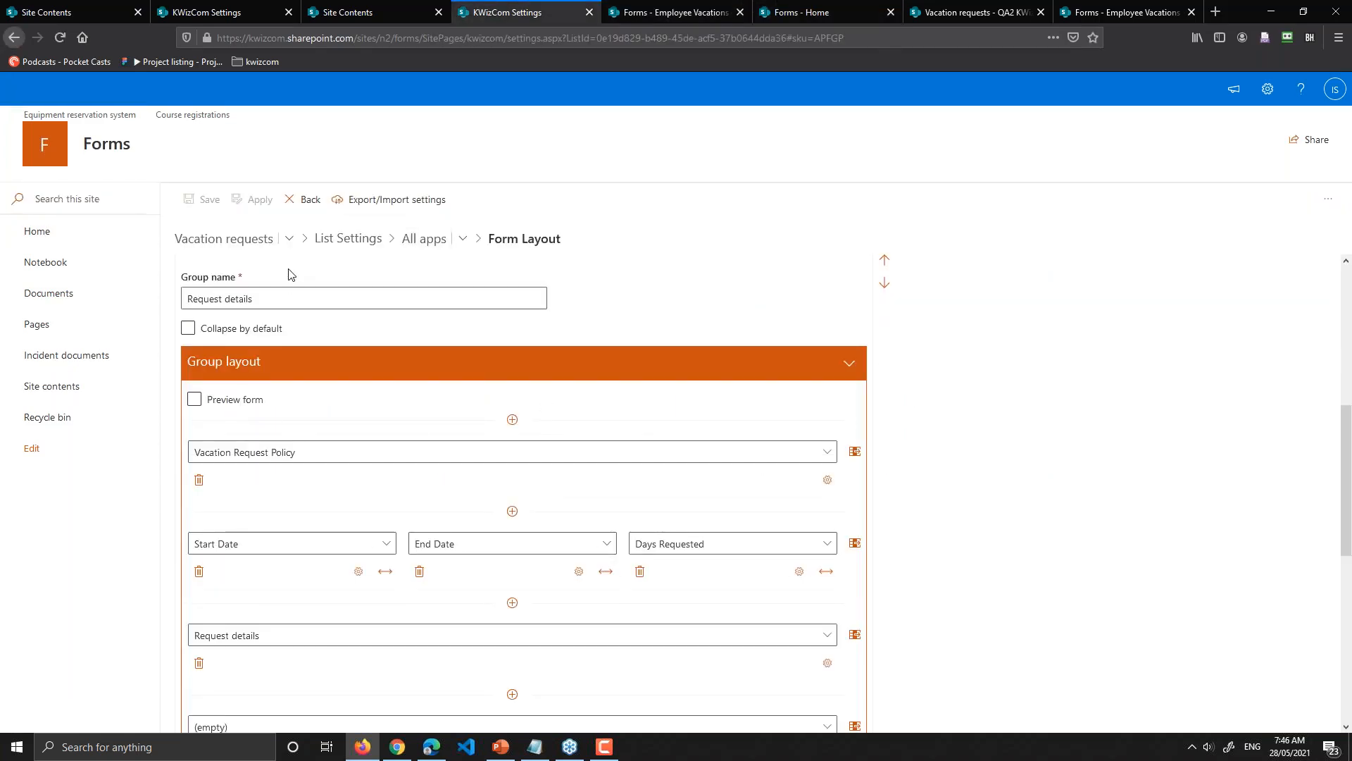
pyautogui.click(424, 238)
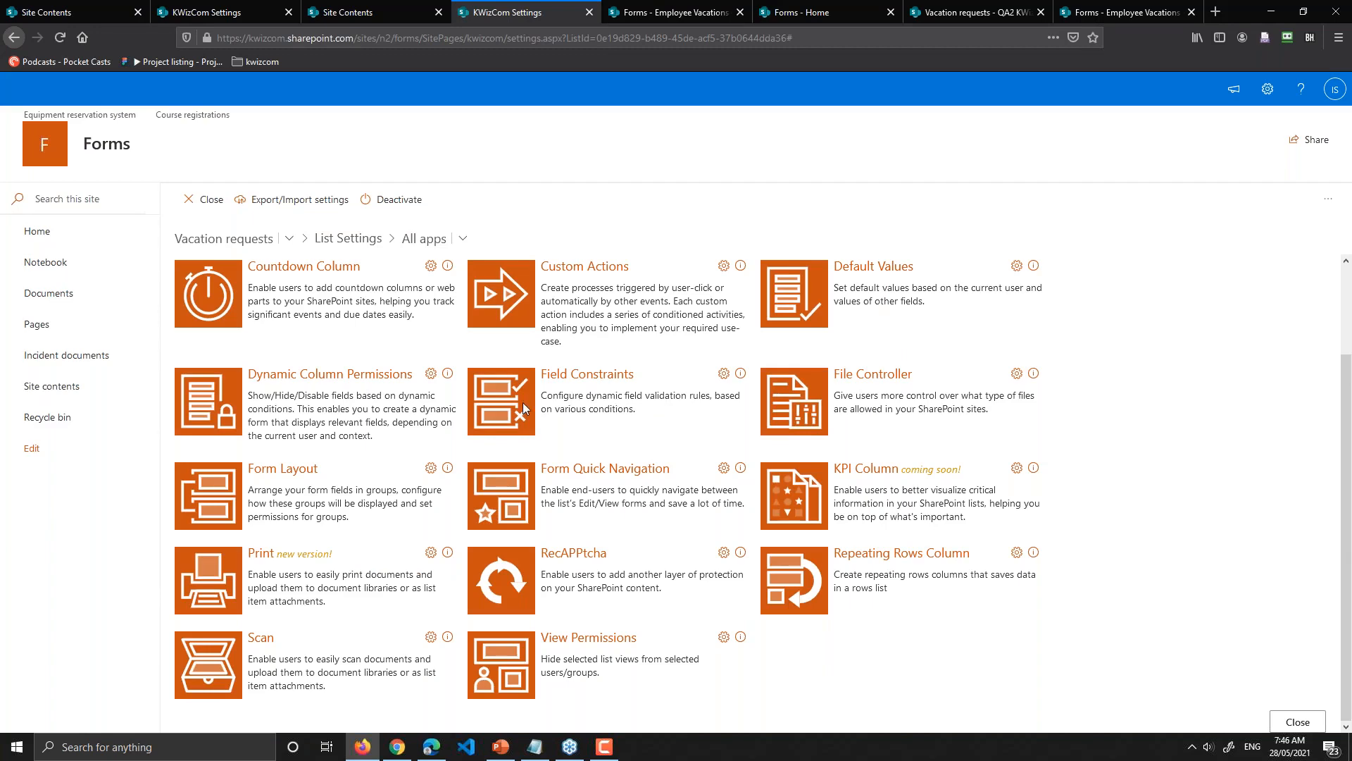
pyautogui.scroll(3, 524, 407)
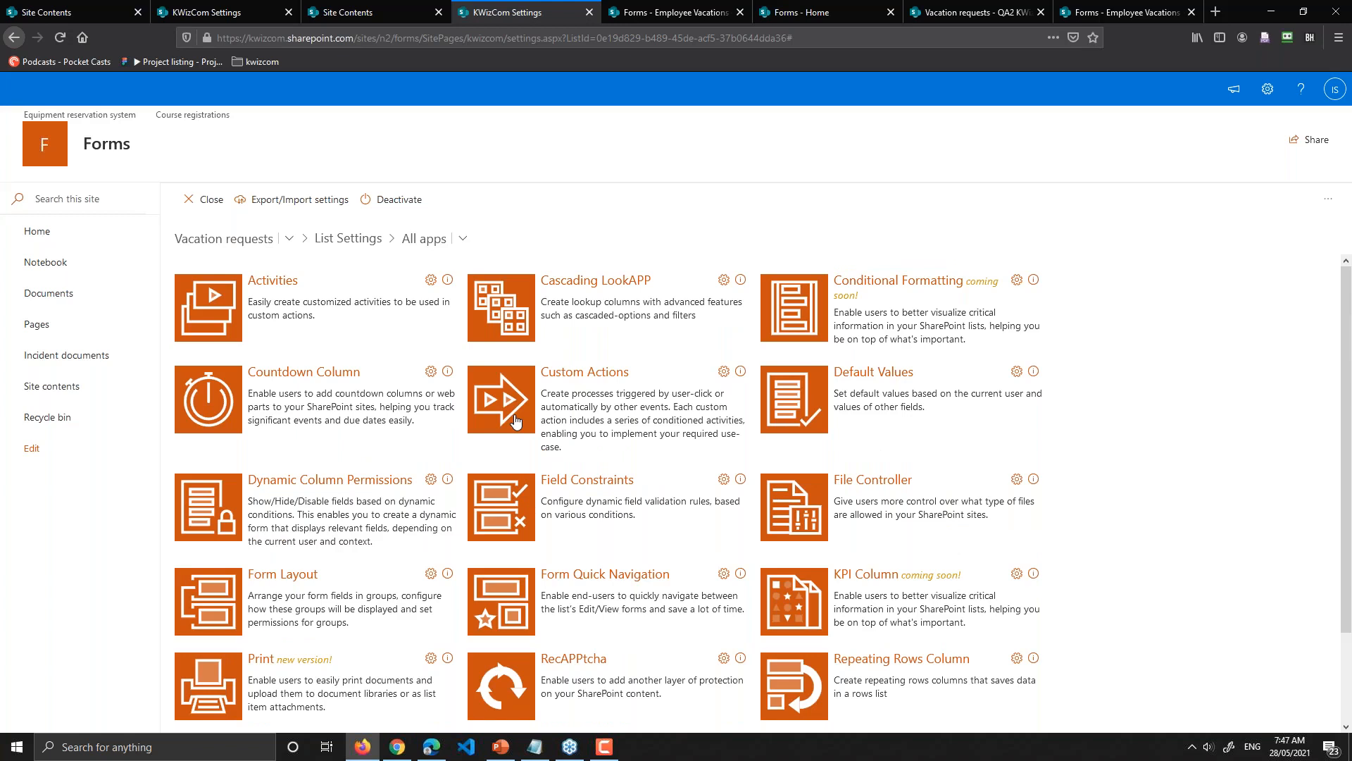
# Step: Open the Default Values app and inspect the Vacation Request Policy rule title
pyautogui.click(908, 374)
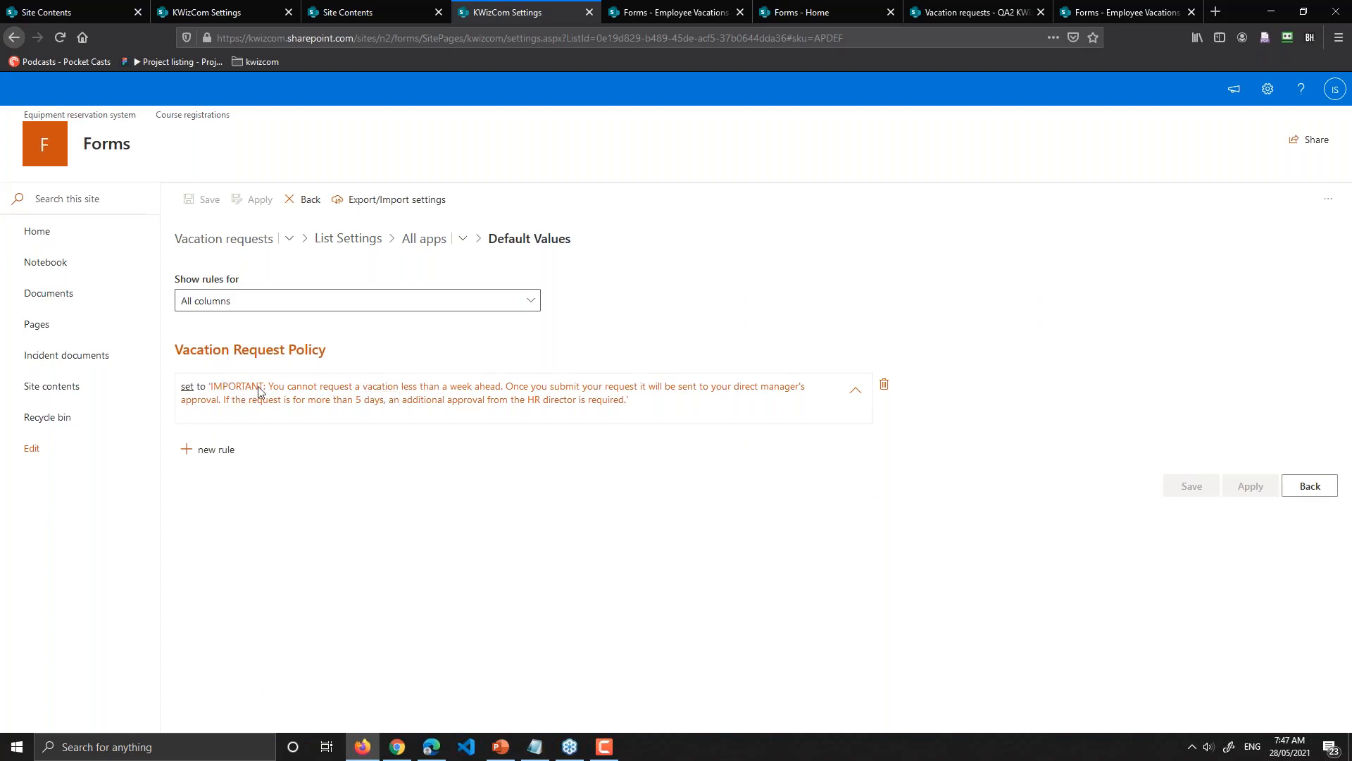
pyautogui.moveTo(326, 349); pyautogui.dragTo(173, 348)
pyautogui.click(398, 446)
# Step: From All apps, open Dynamic Column Permissions and scroll through its per-column hide rules
pyautogui.click(426, 239)
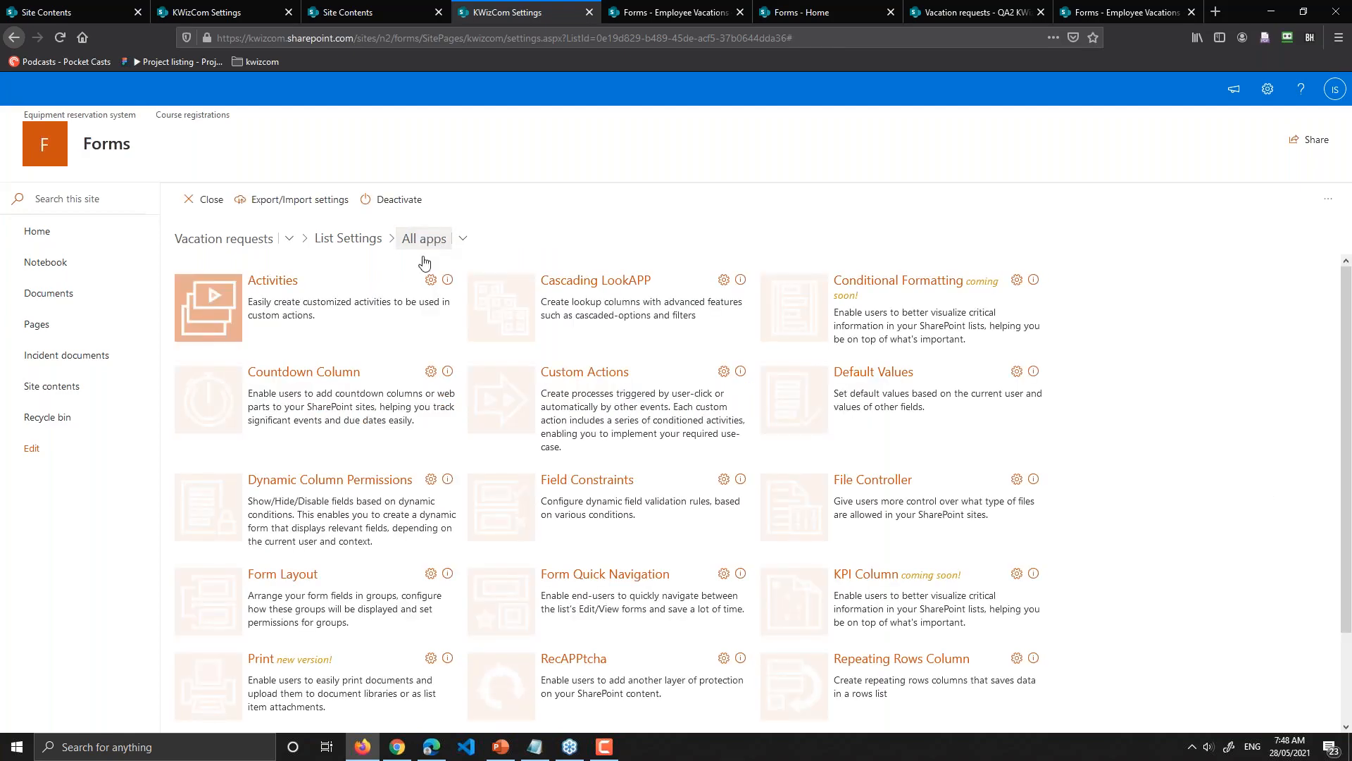
pyautogui.click(335, 482)
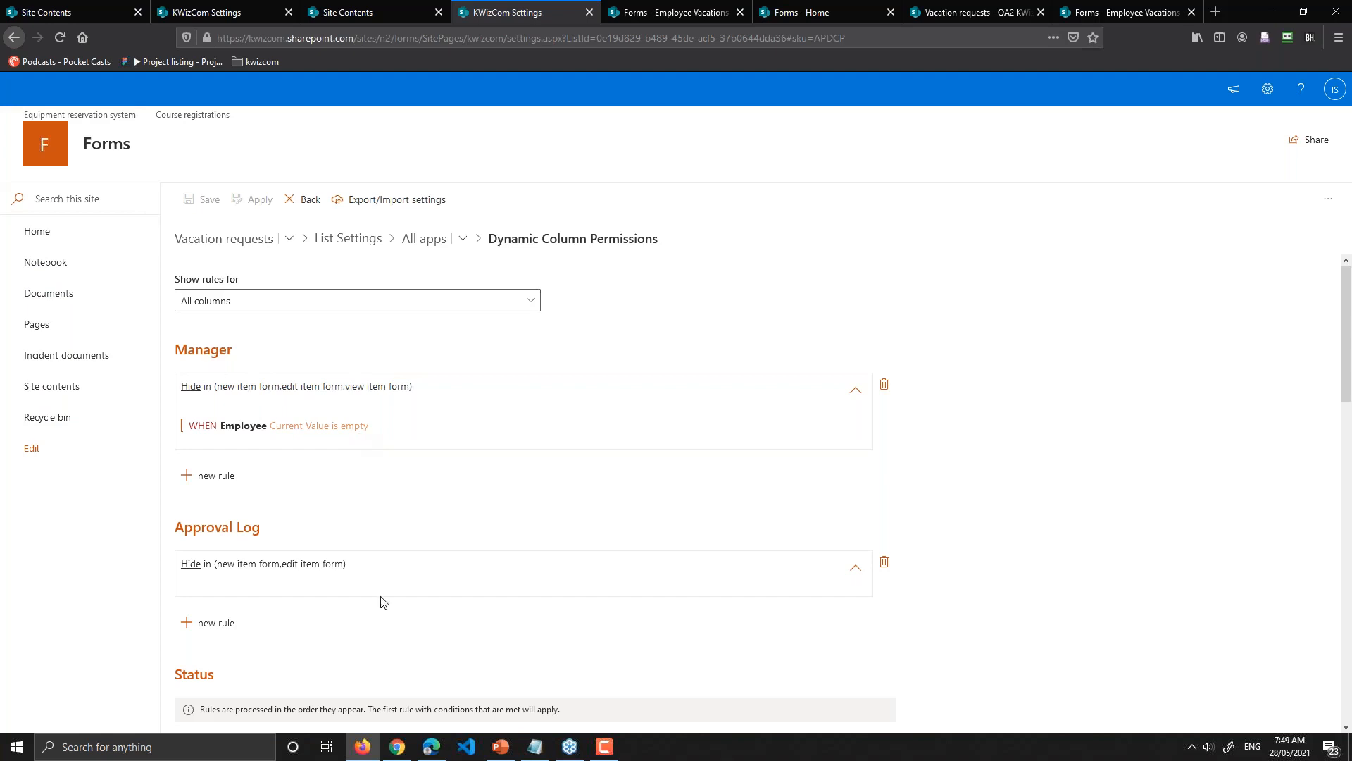
pyautogui.scroll(-2, 381, 600)
pyautogui.scroll(-1, 235, 416)
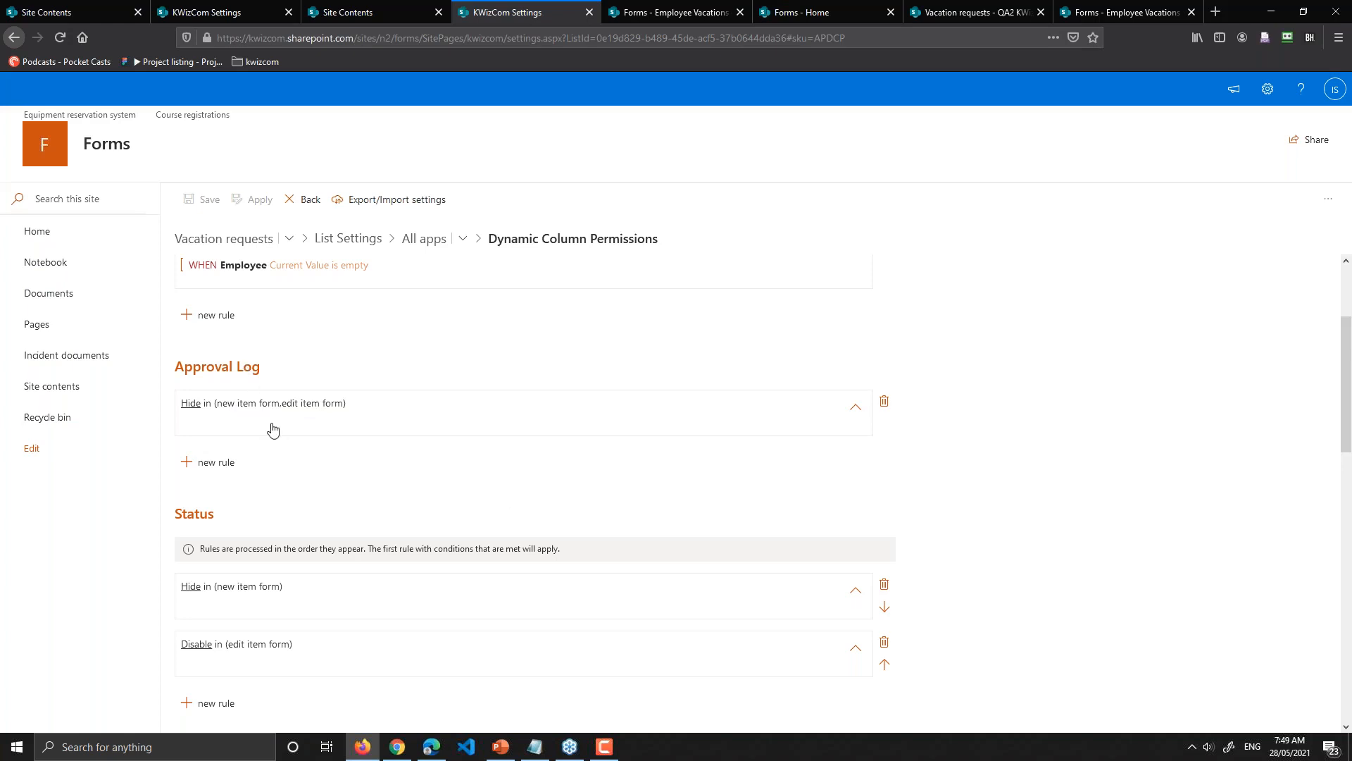
pyautogui.scroll(-3, 273, 429)
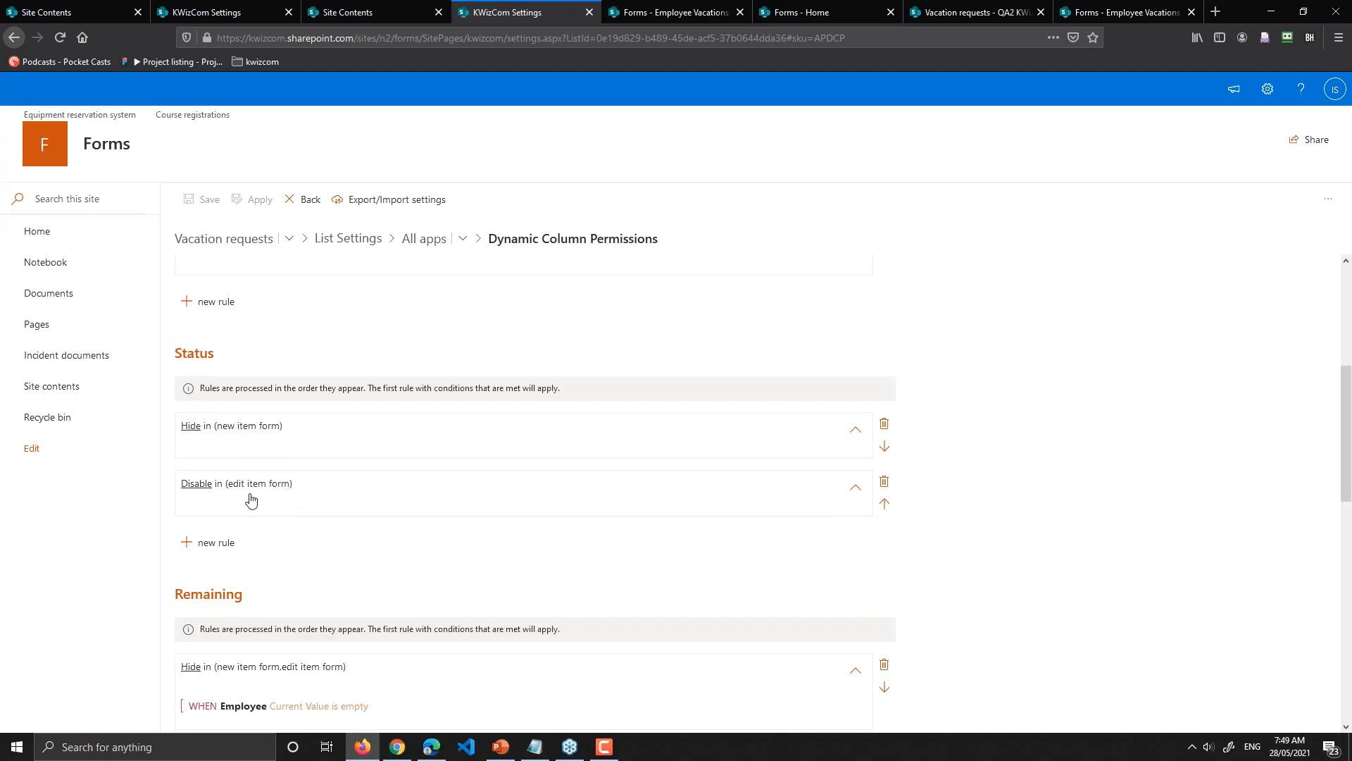
pyautogui.scroll(-4, 252, 498)
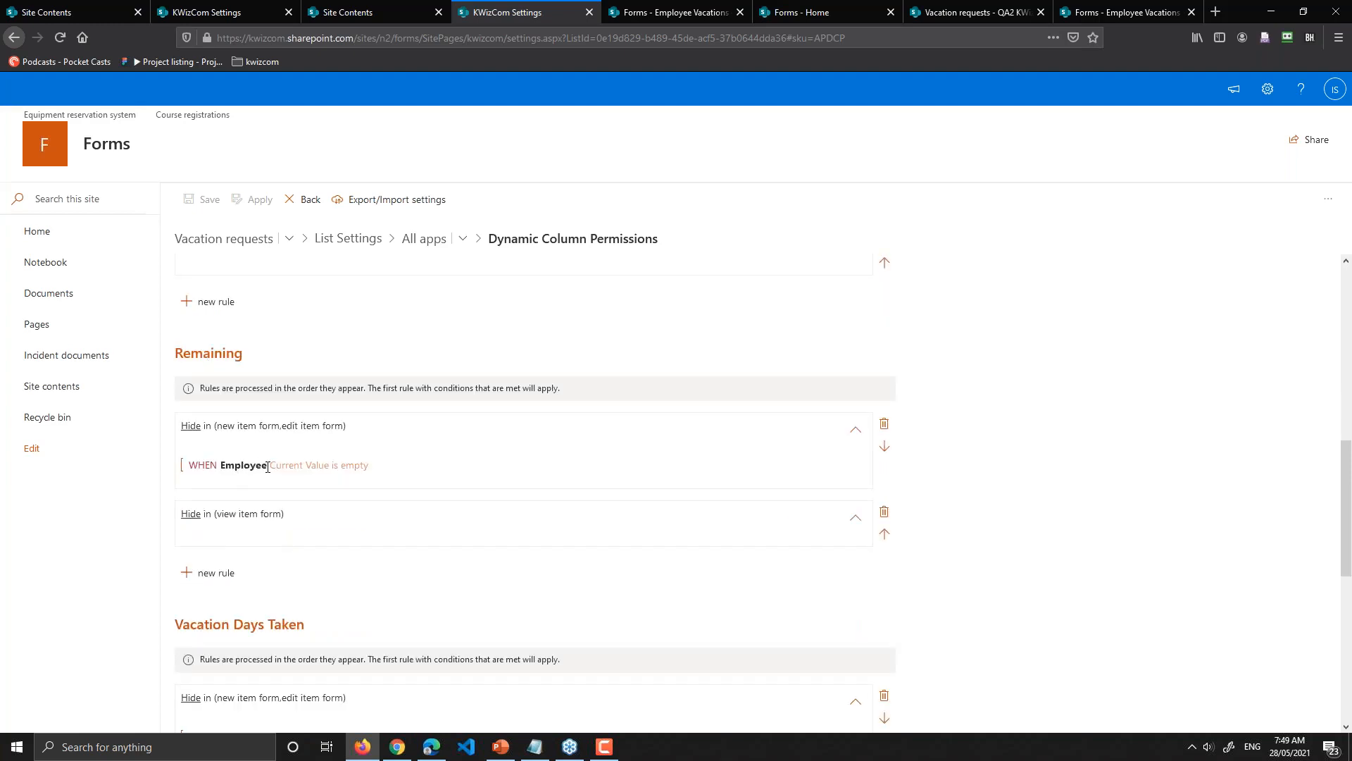
pyautogui.scroll(-2, 347, 467)
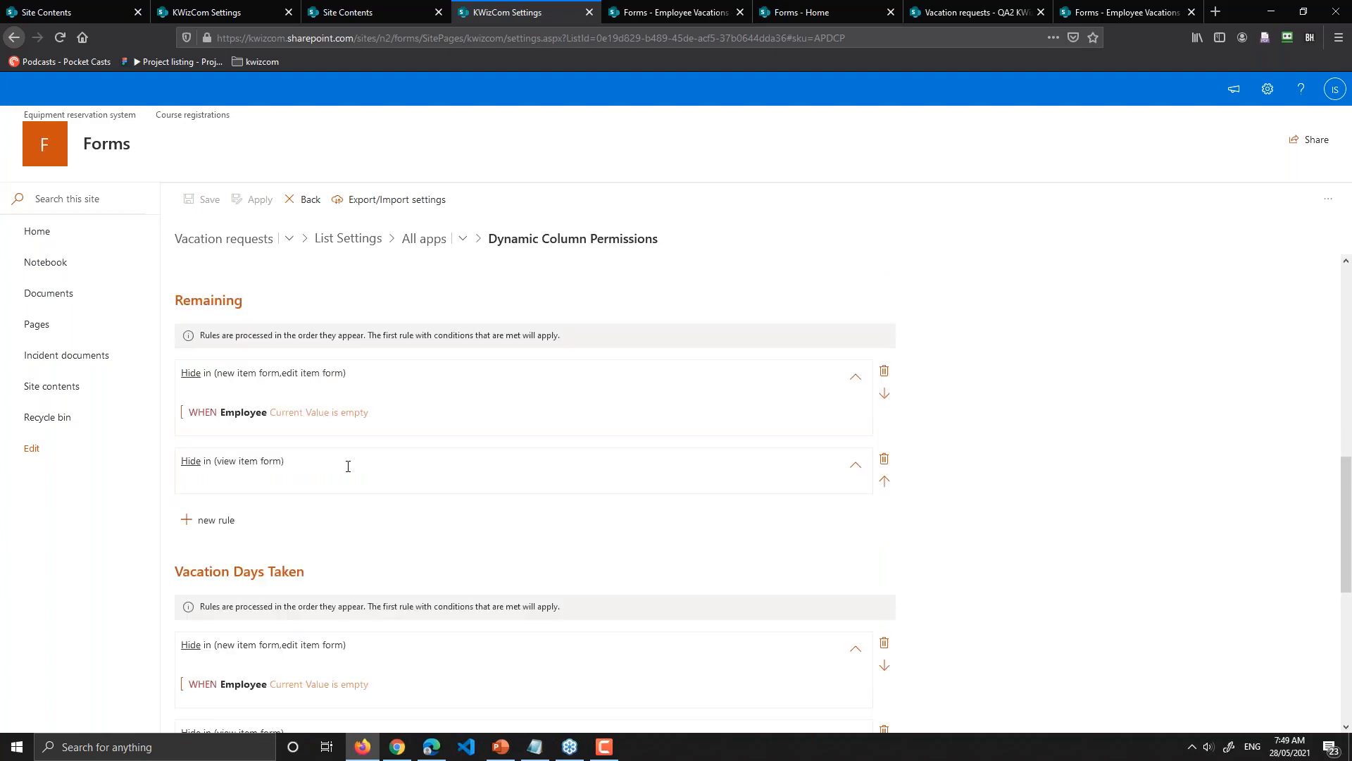
pyautogui.scroll(-3, 280, 574)
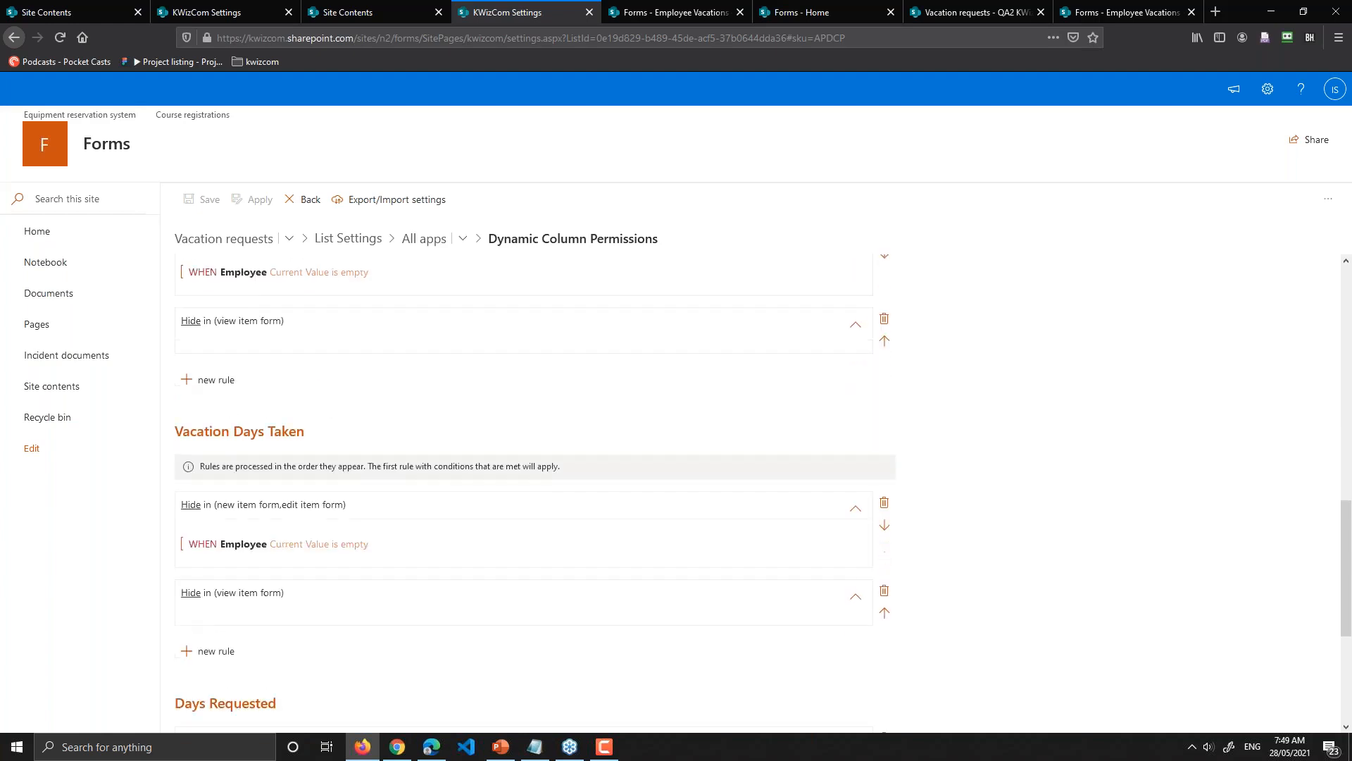
pyautogui.scroll(-1, 302, 543)
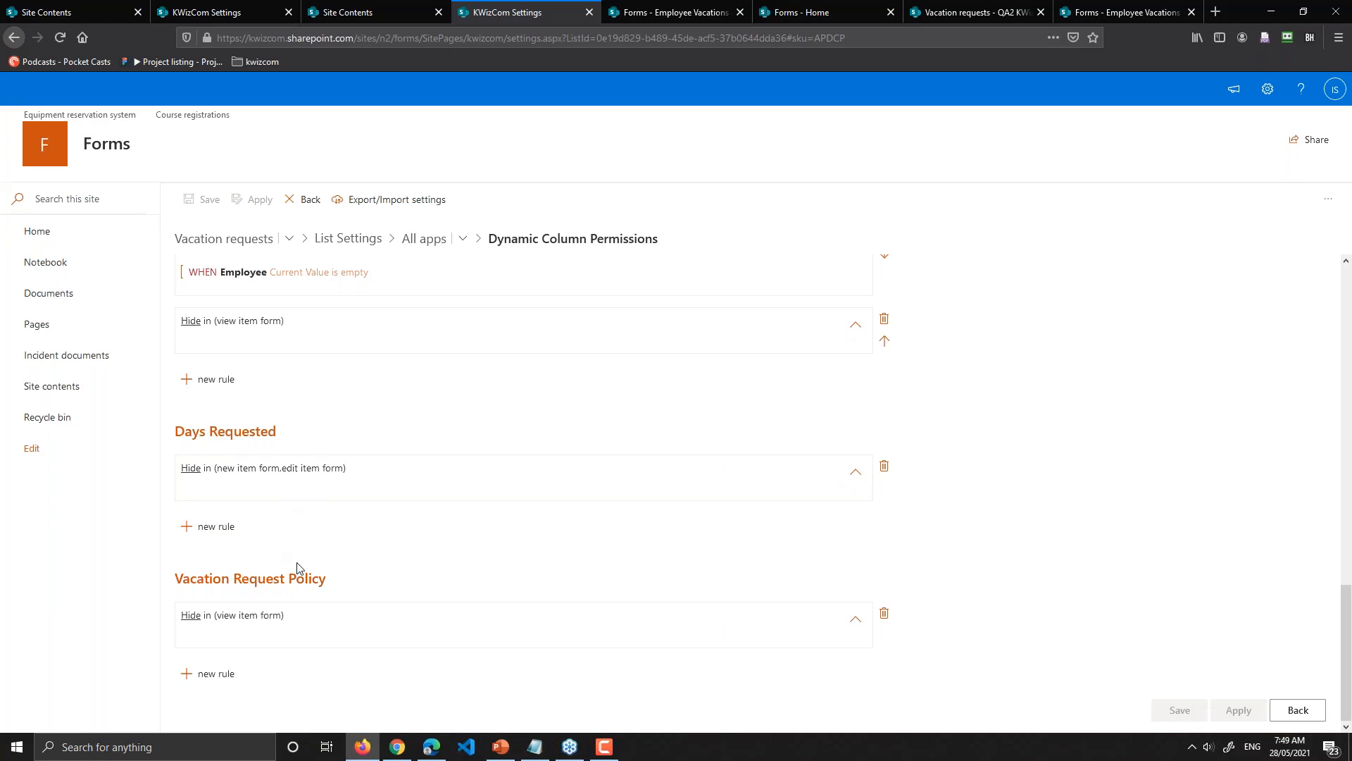
pyautogui.scroll(10, 282, 474)
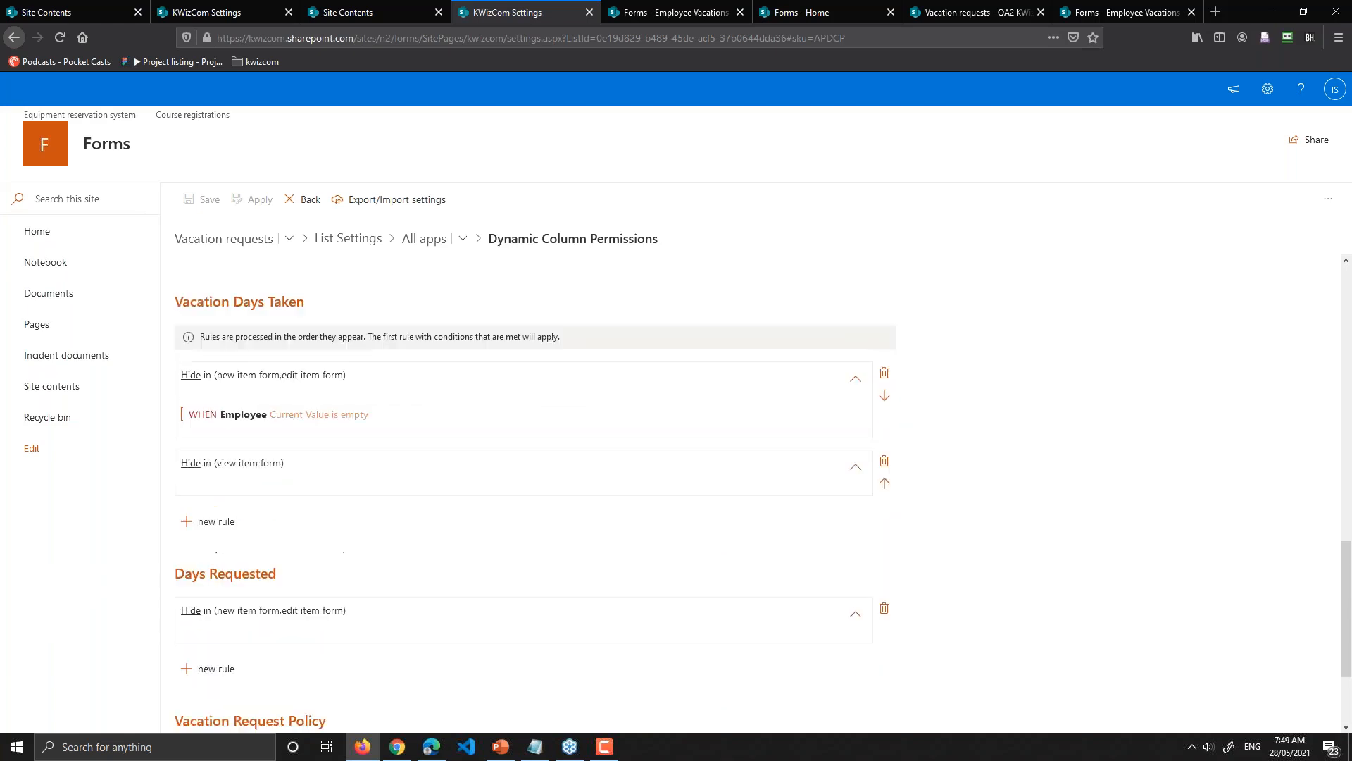
pyautogui.scroll(5, 251, 312)
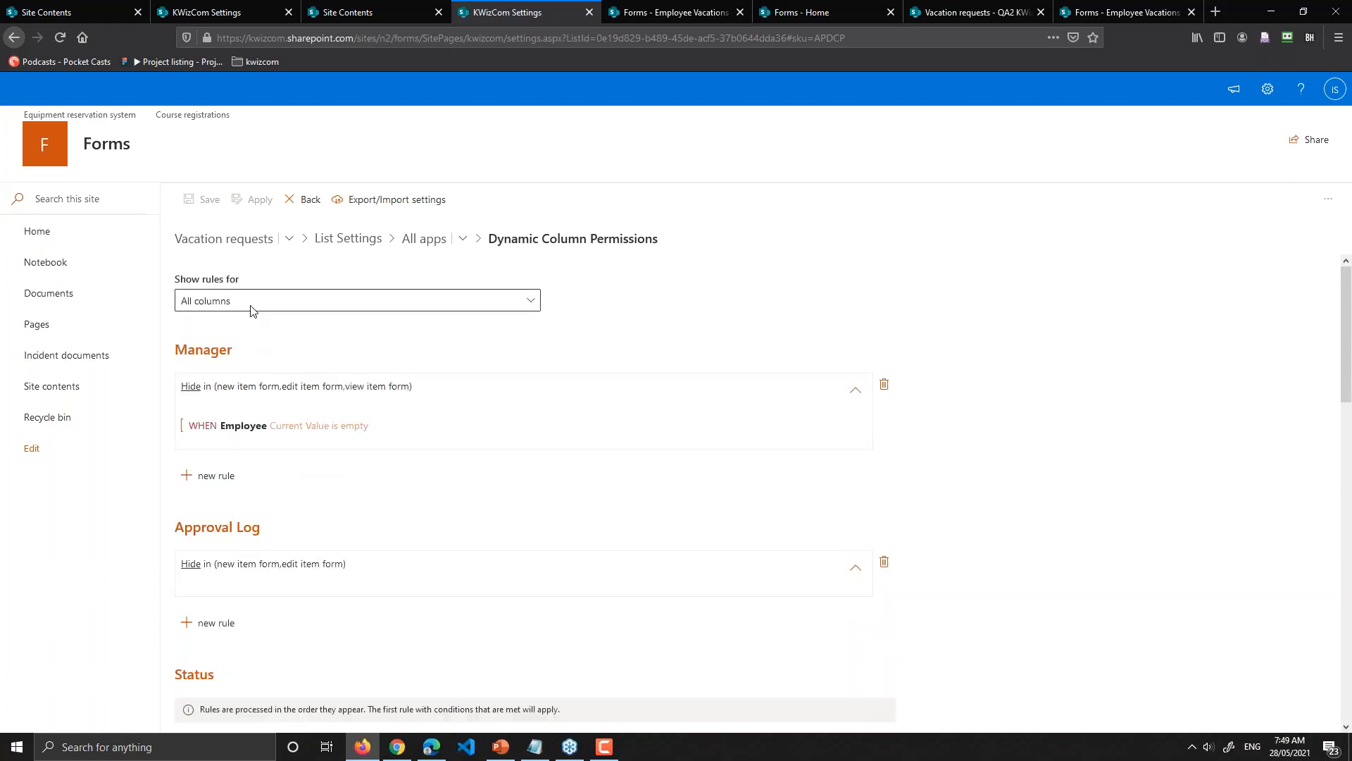
# Step: Filter rules to Title and add a Hide rule covering new, view and edit item forms
pyautogui.click(251, 311)
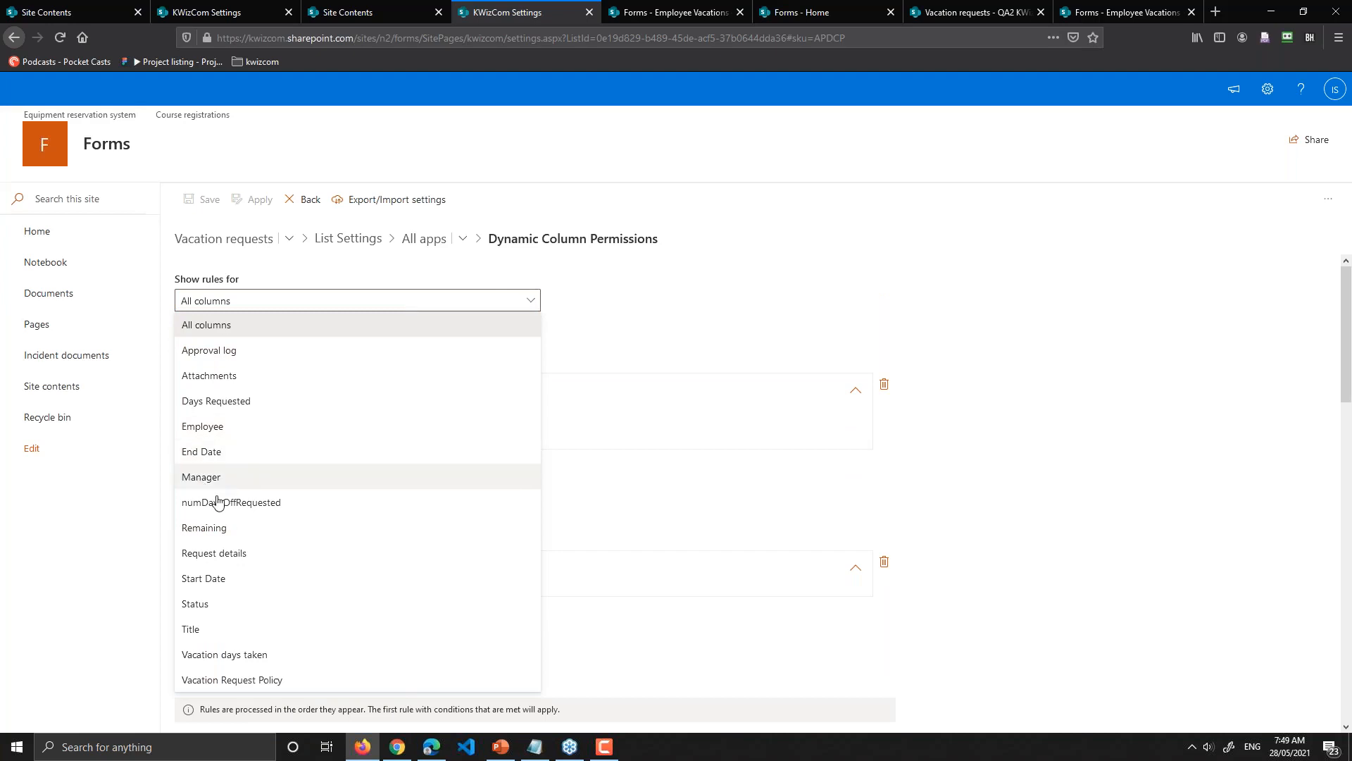
pyautogui.click(190, 634)
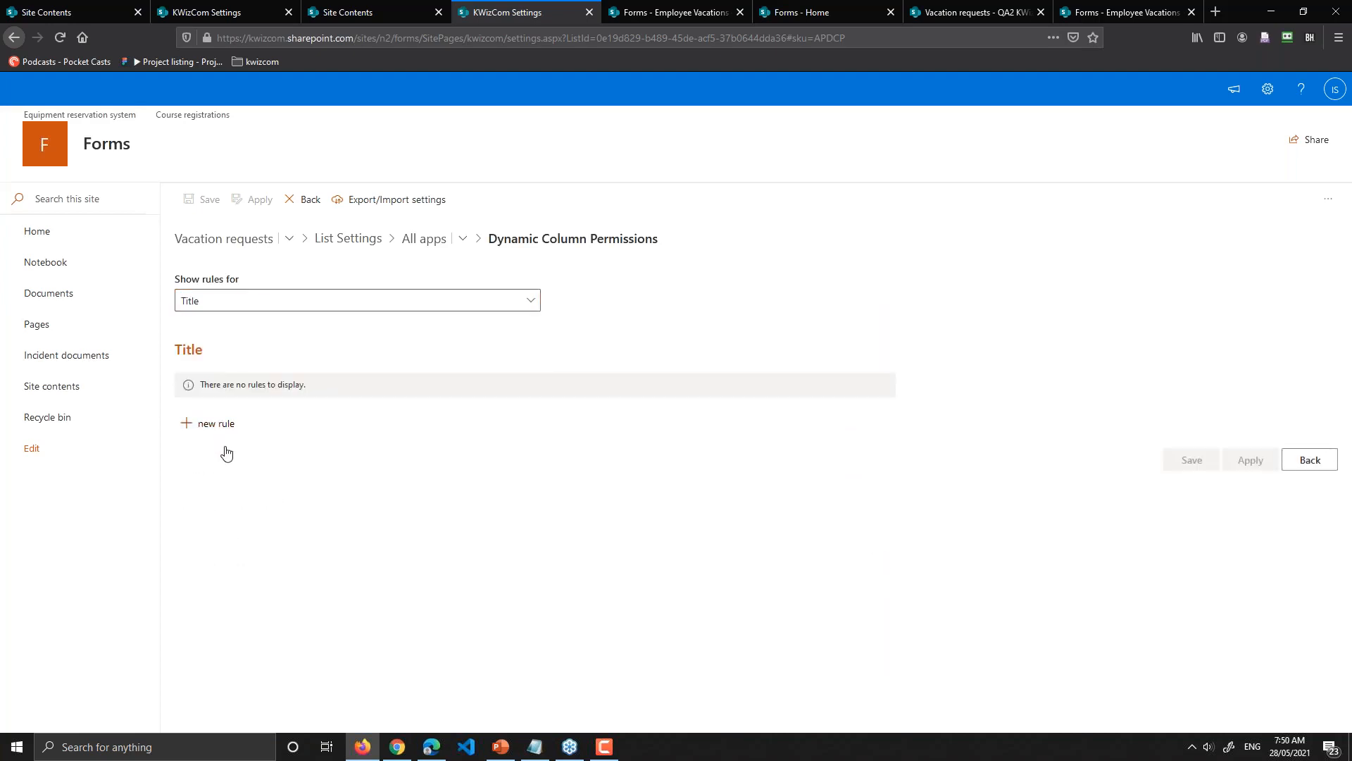
pyautogui.click(222, 427)
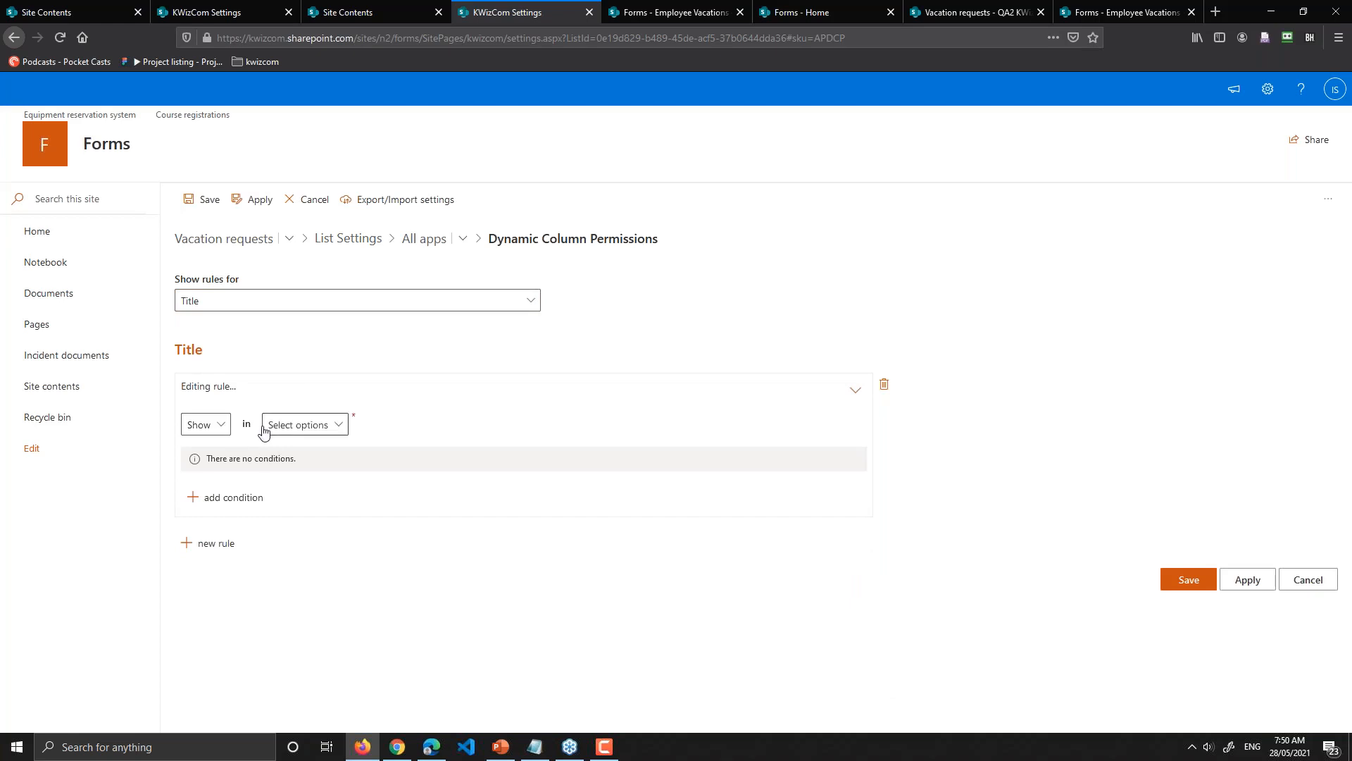
pyautogui.click(296, 431)
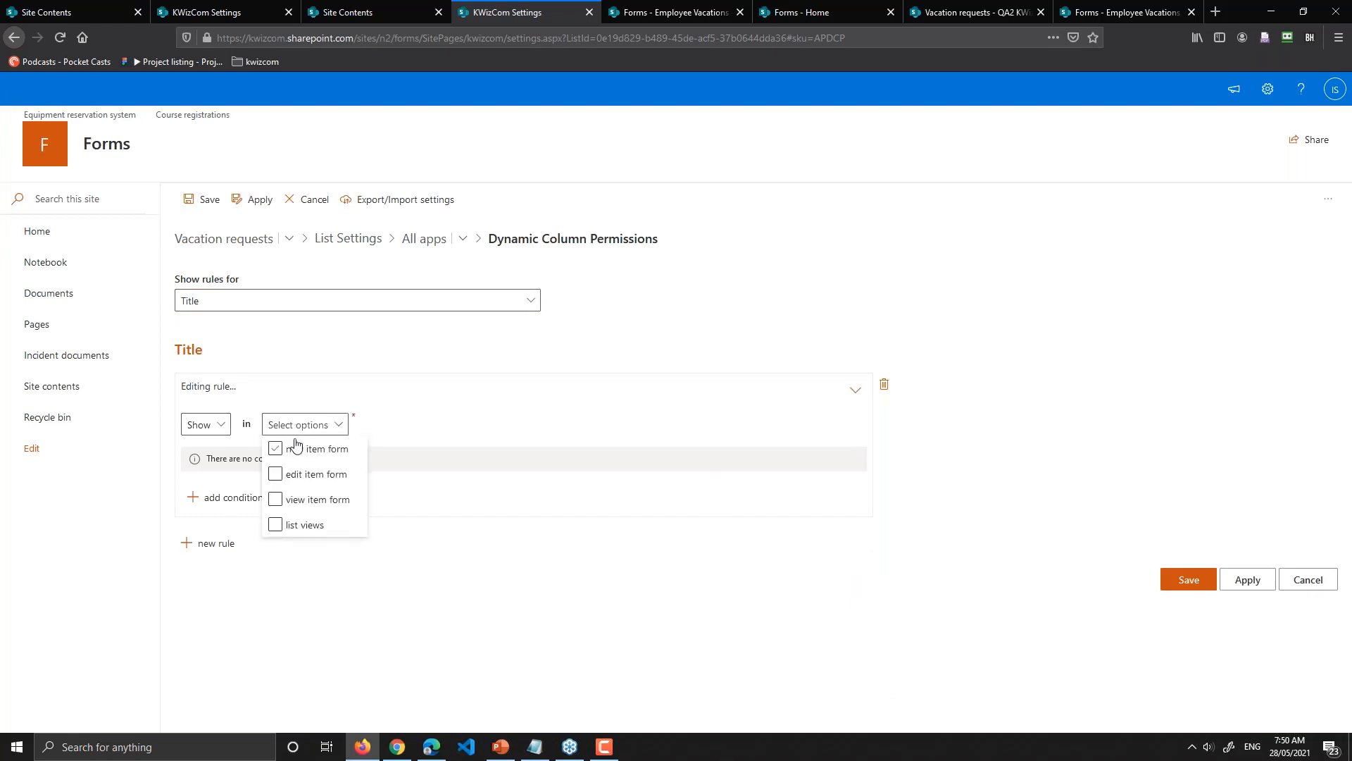
pyautogui.click(294, 452)
pyautogui.click(305, 497)
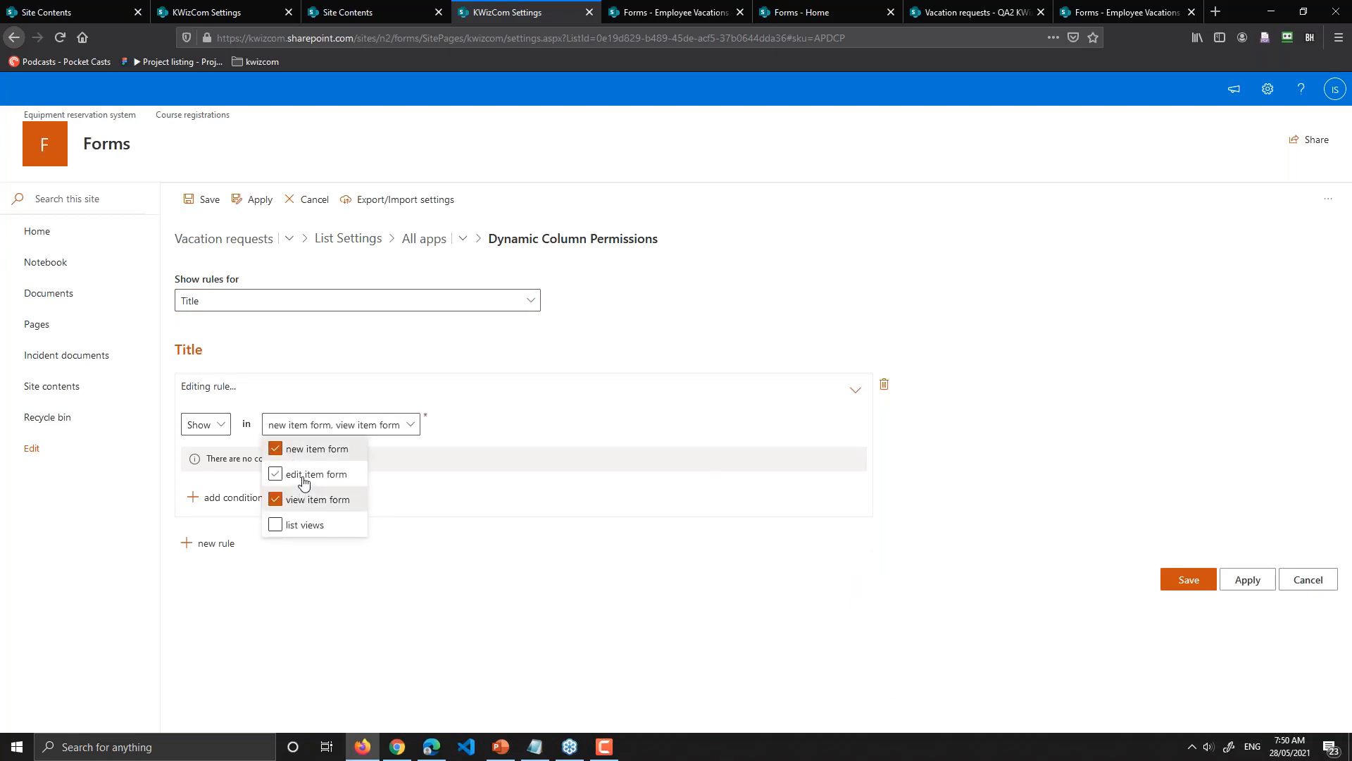
pyautogui.click(303, 484)
pyautogui.click(205, 425)
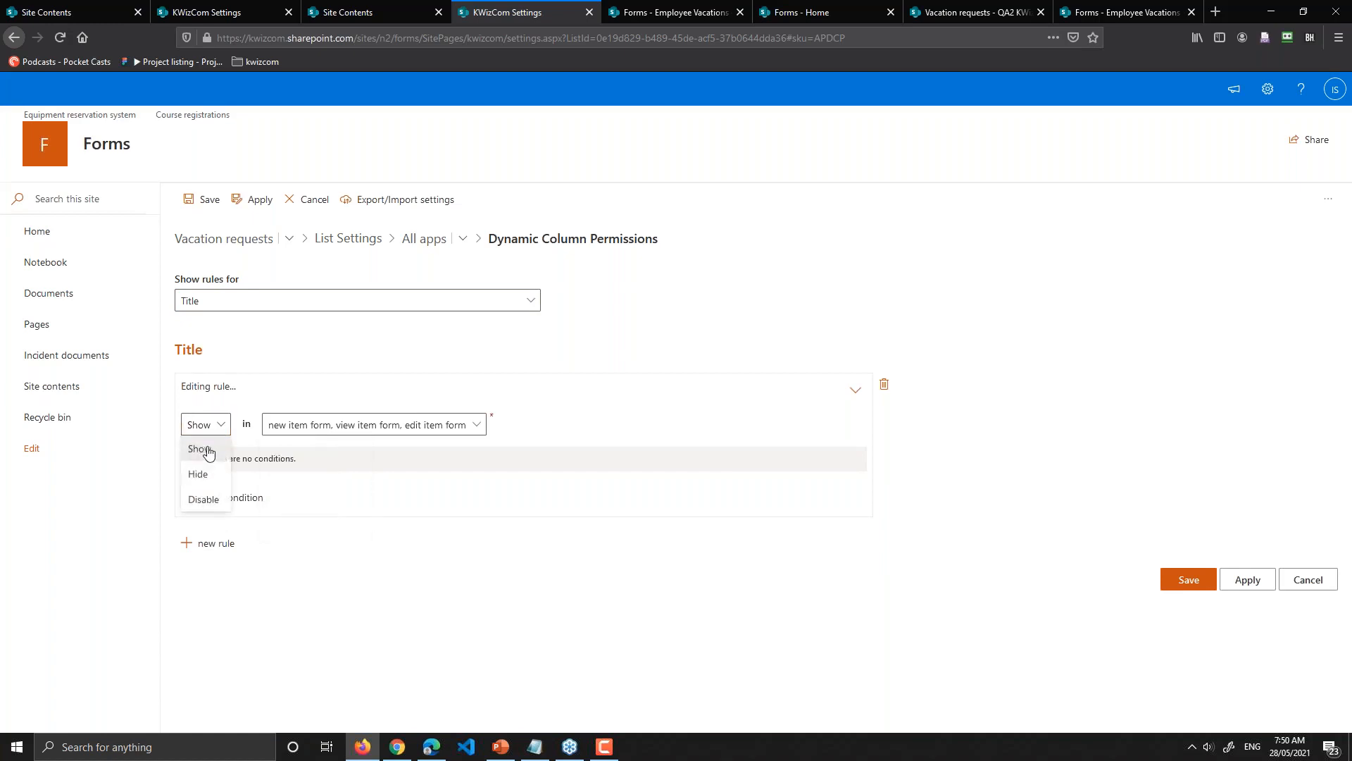
pyautogui.click(205, 502)
pyautogui.click(201, 426)
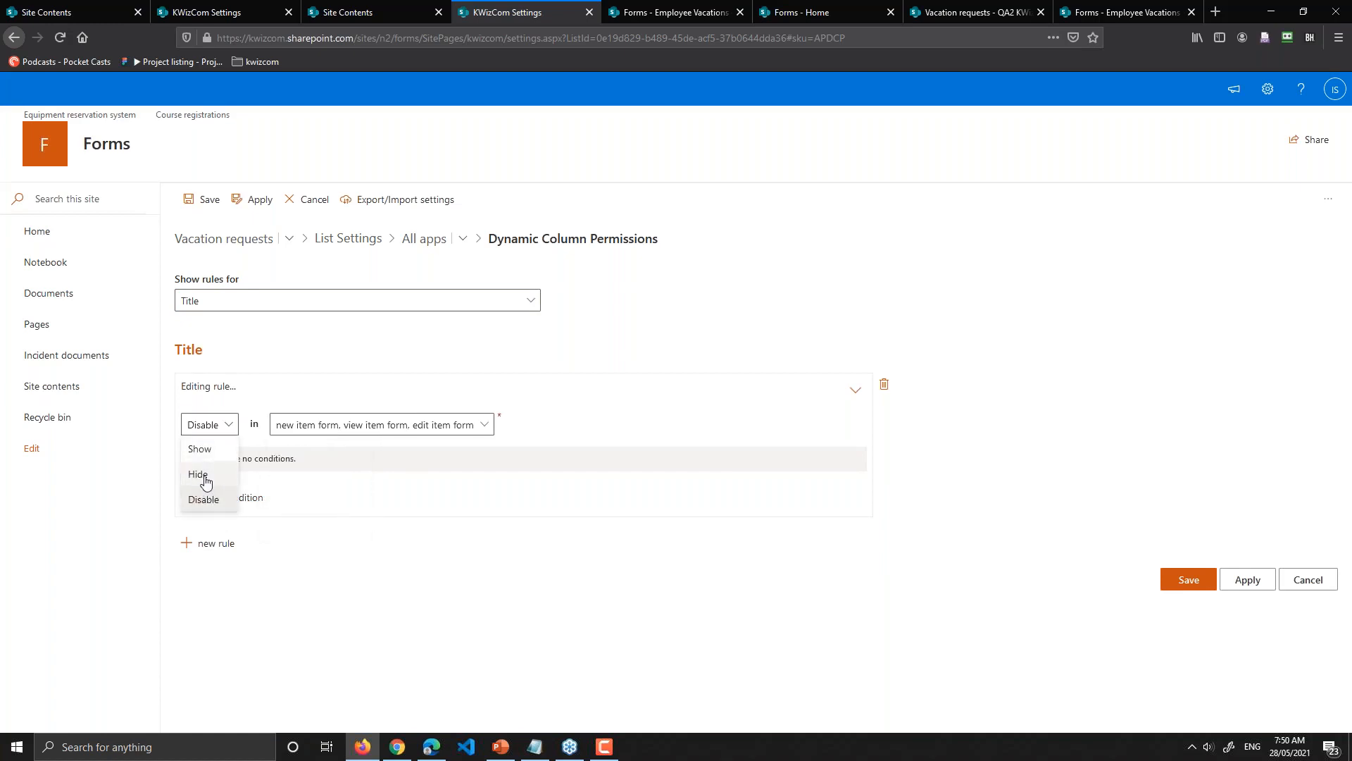
pyautogui.click(201, 479)
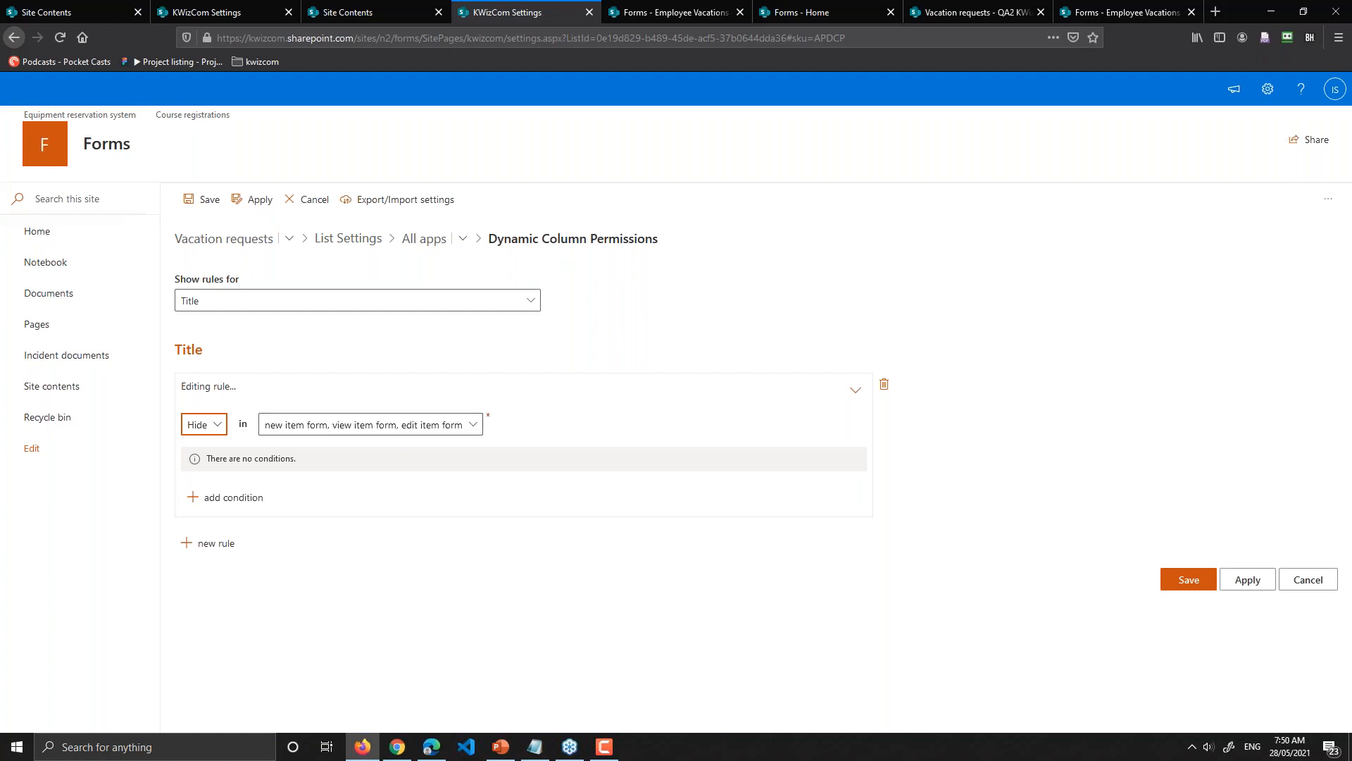
# Step: Add a Content type condition row to the Title rule, then head to All apps
pyautogui.click(314, 426)
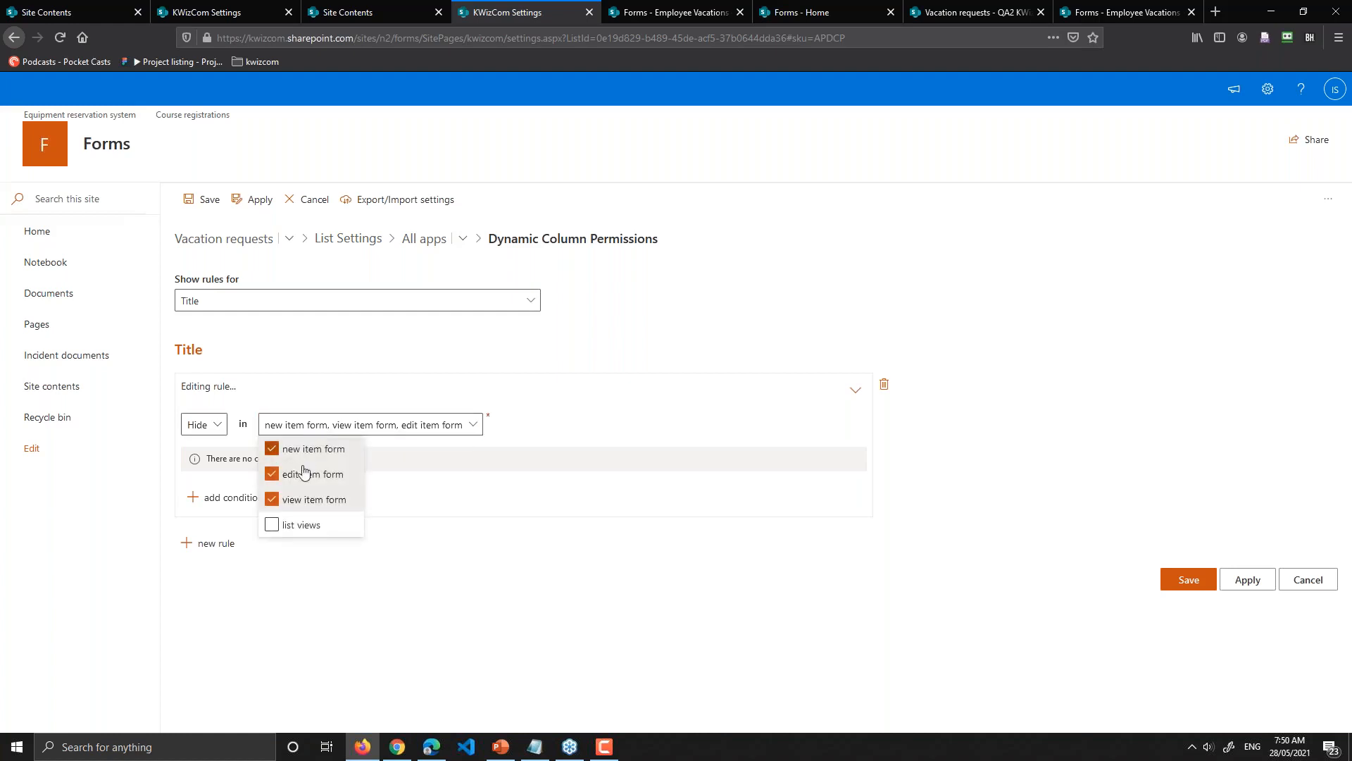
pyautogui.click(212, 498)
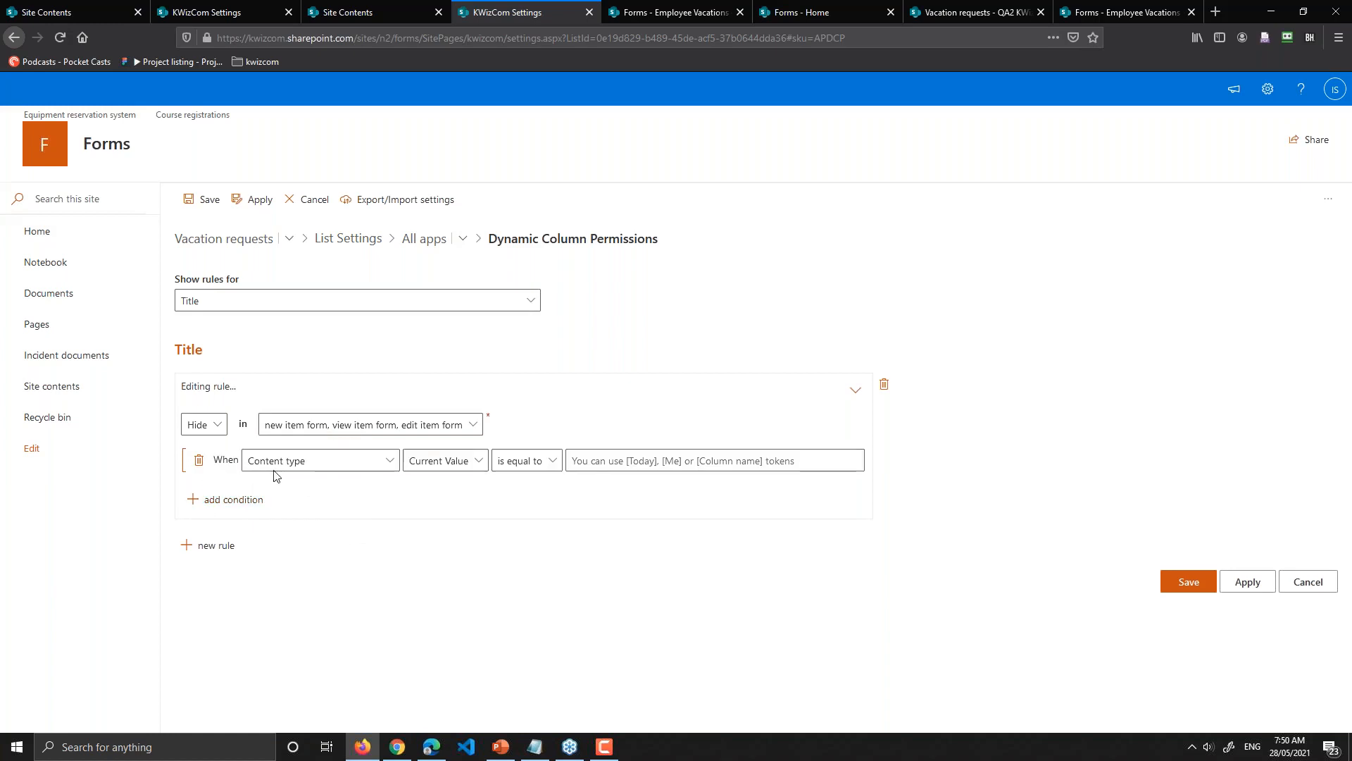
pyautogui.click(371, 466)
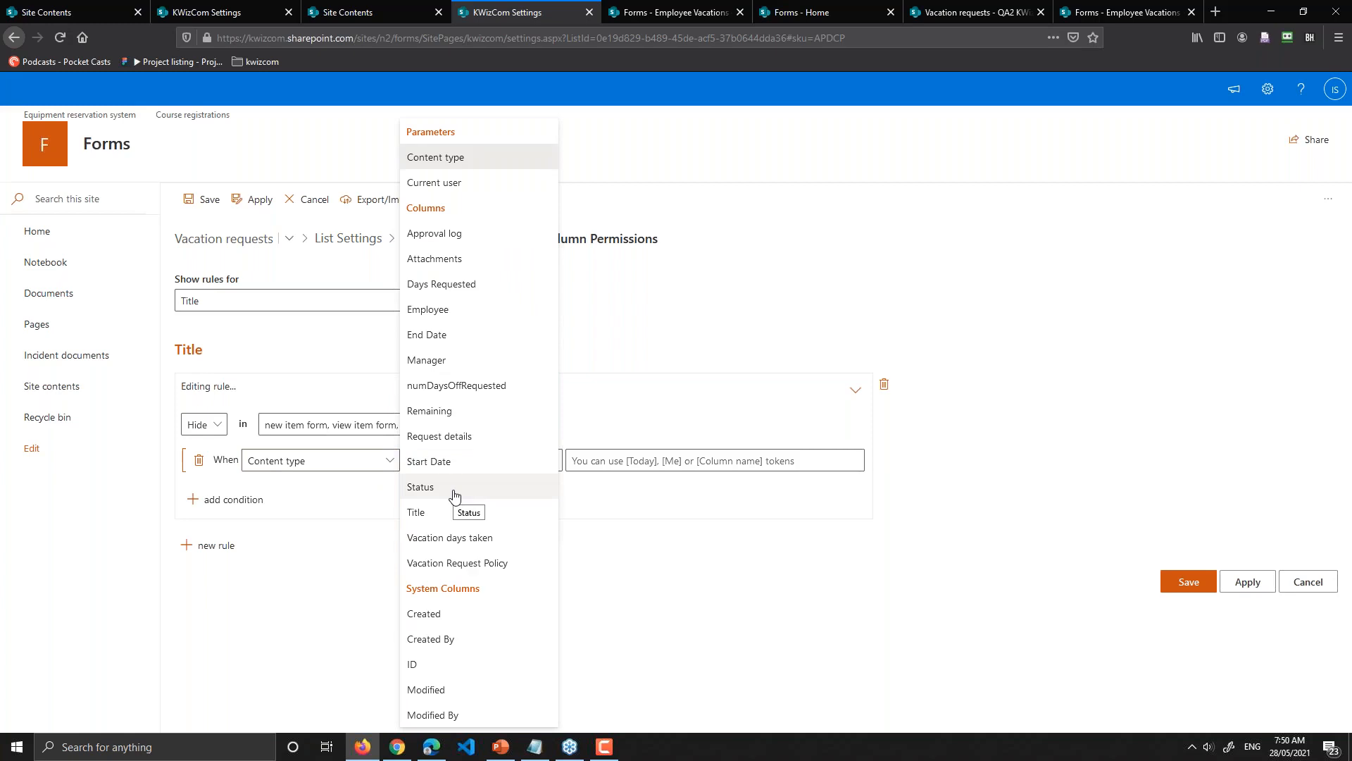
pyautogui.click(574, 391)
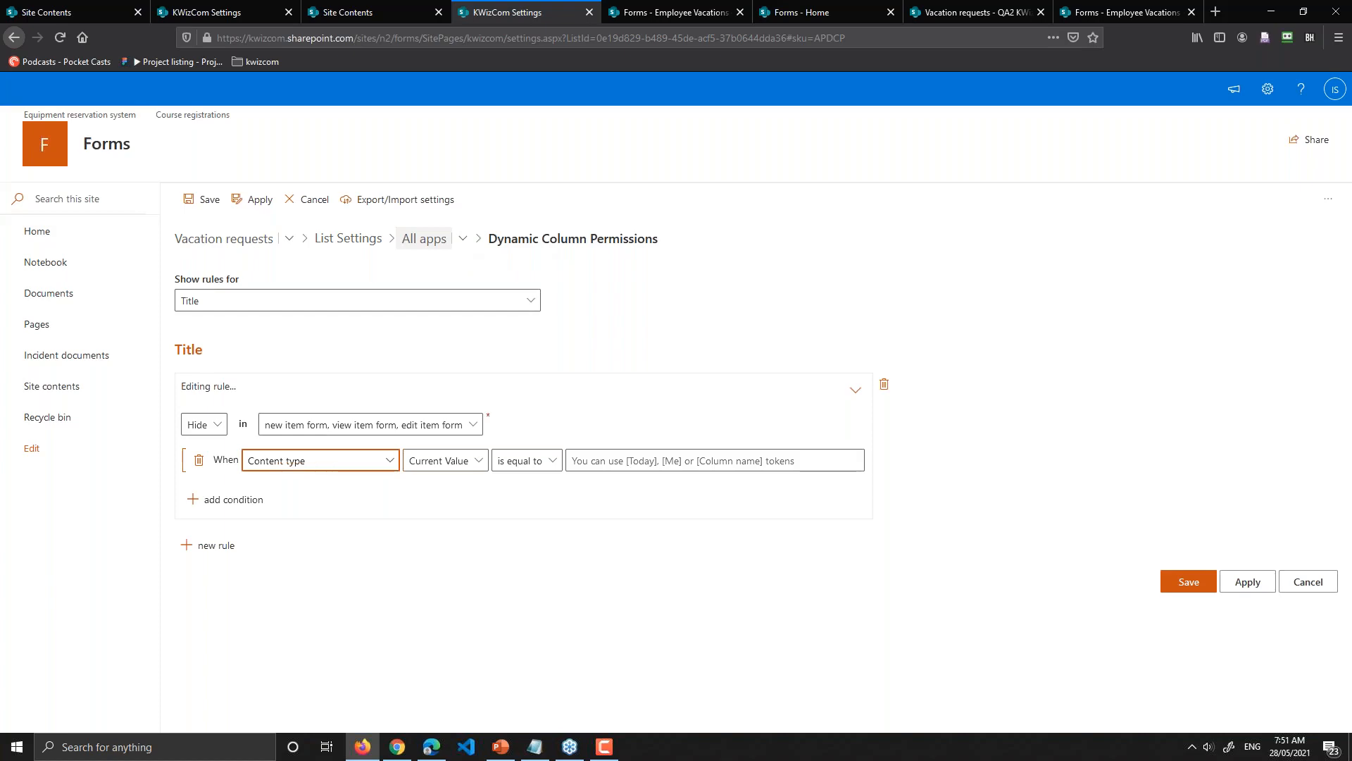
pyautogui.click(424, 238)
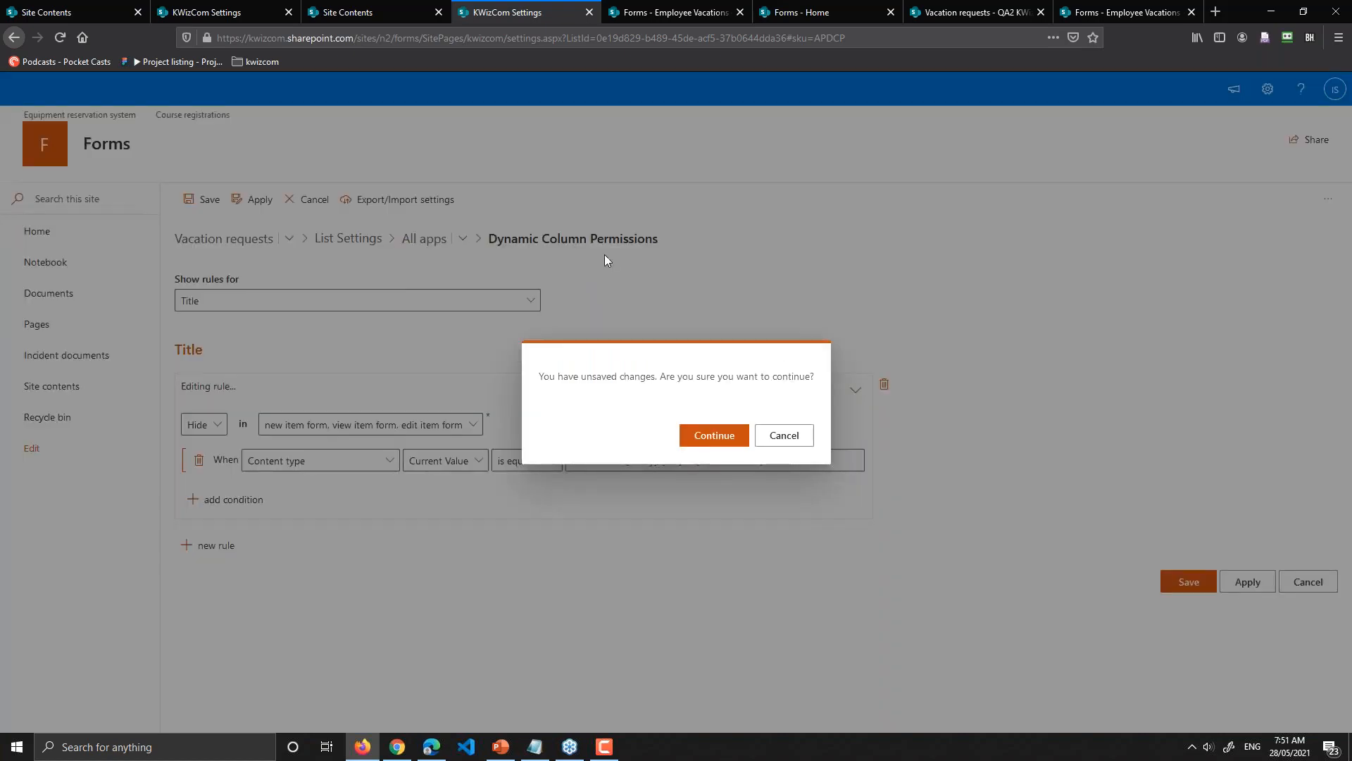
# Step: Continue past the unsaved-changes warning and open Custom Actions for Vacation requests
pyautogui.click(713, 440)
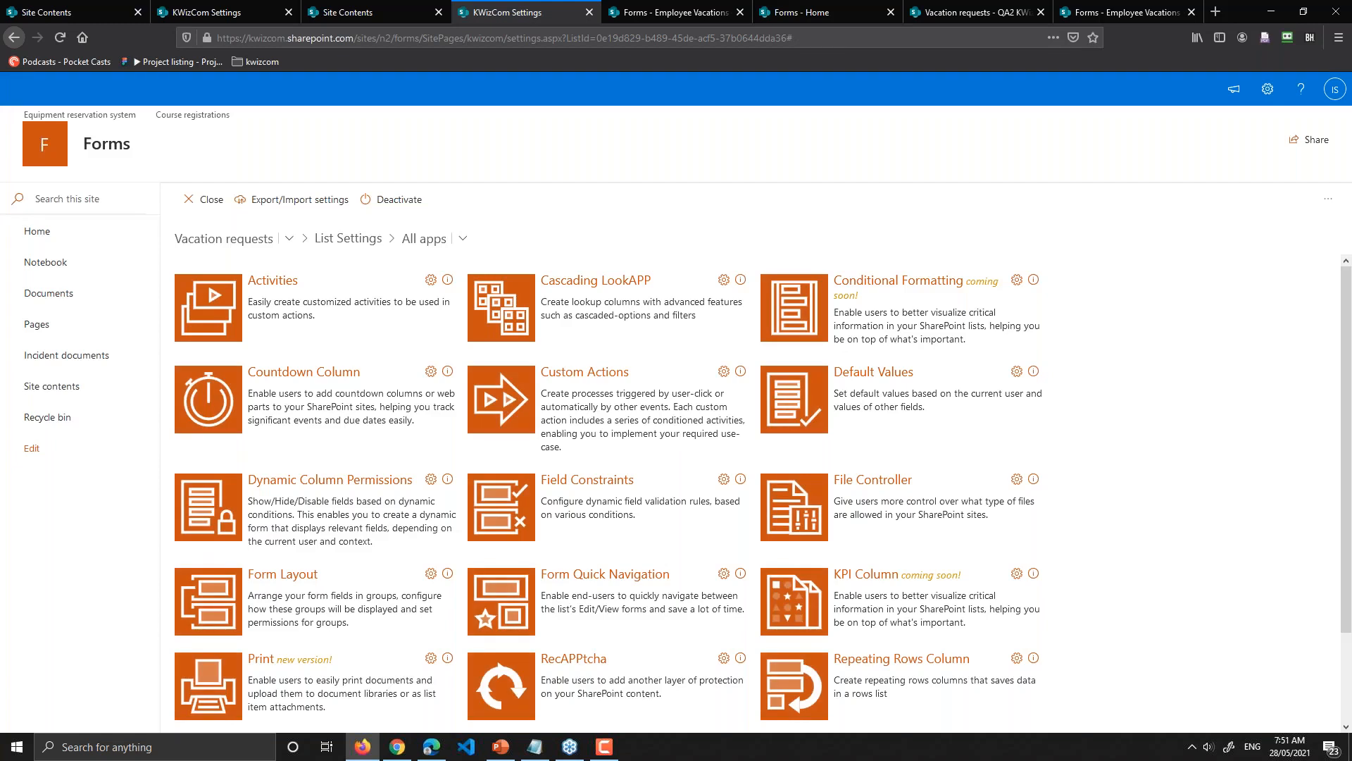
pyautogui.press('F10')
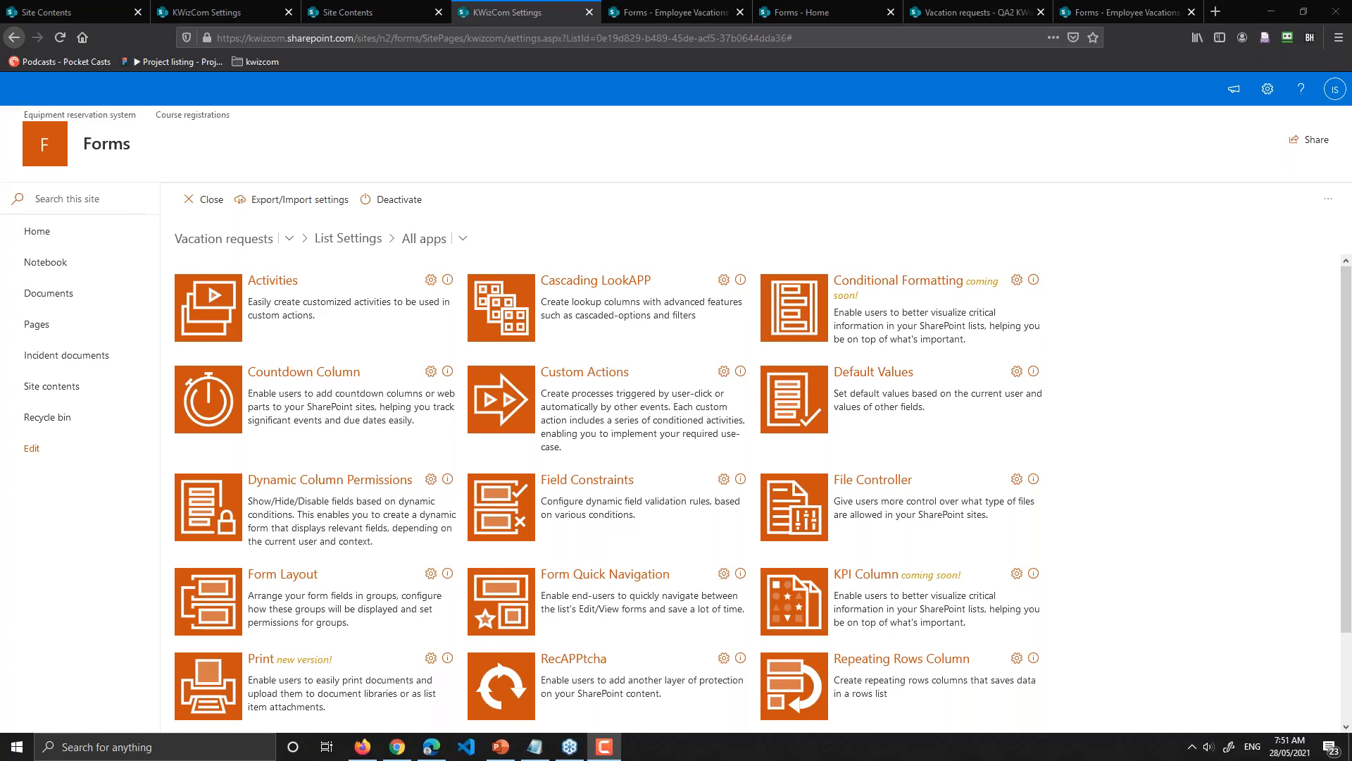
pyautogui.click(584, 372)
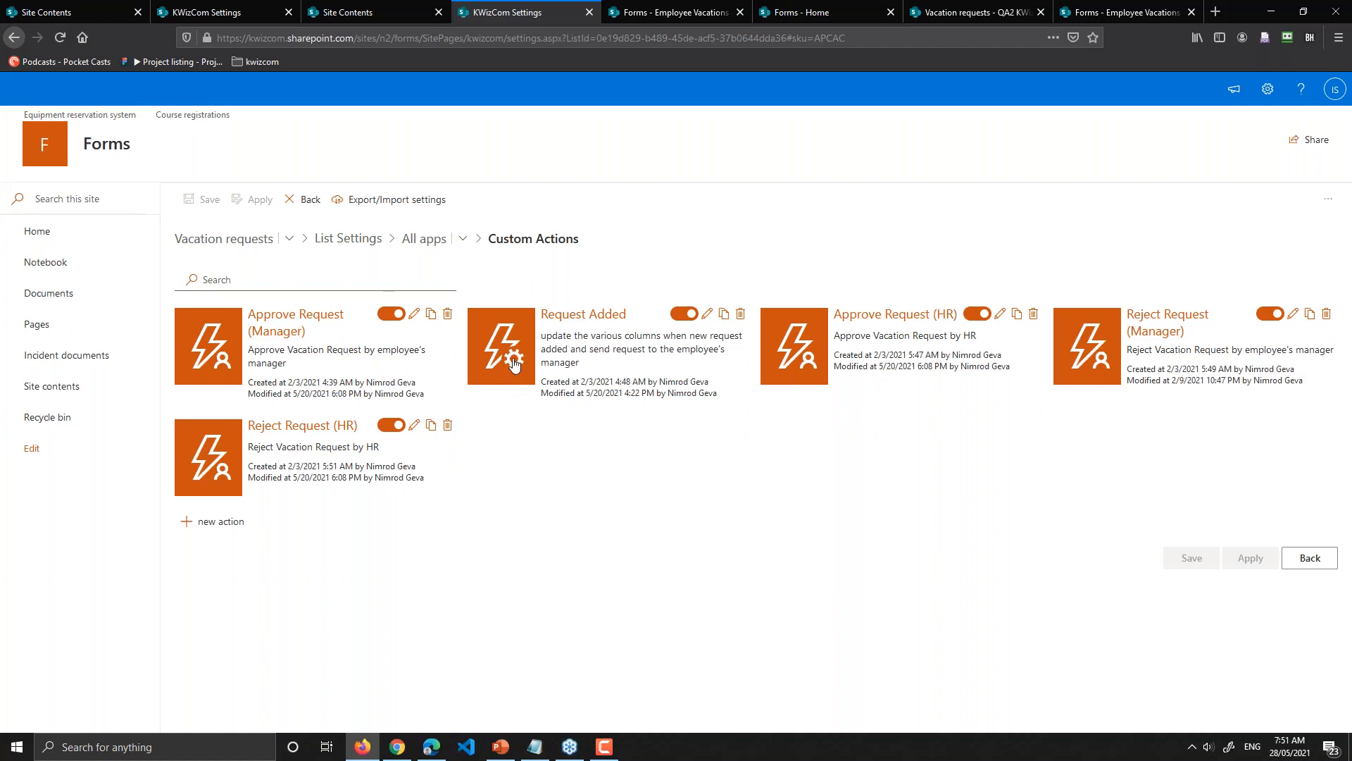
# Step: Open Configure Request Added from the Custom Actions list
pyautogui.click(558, 320)
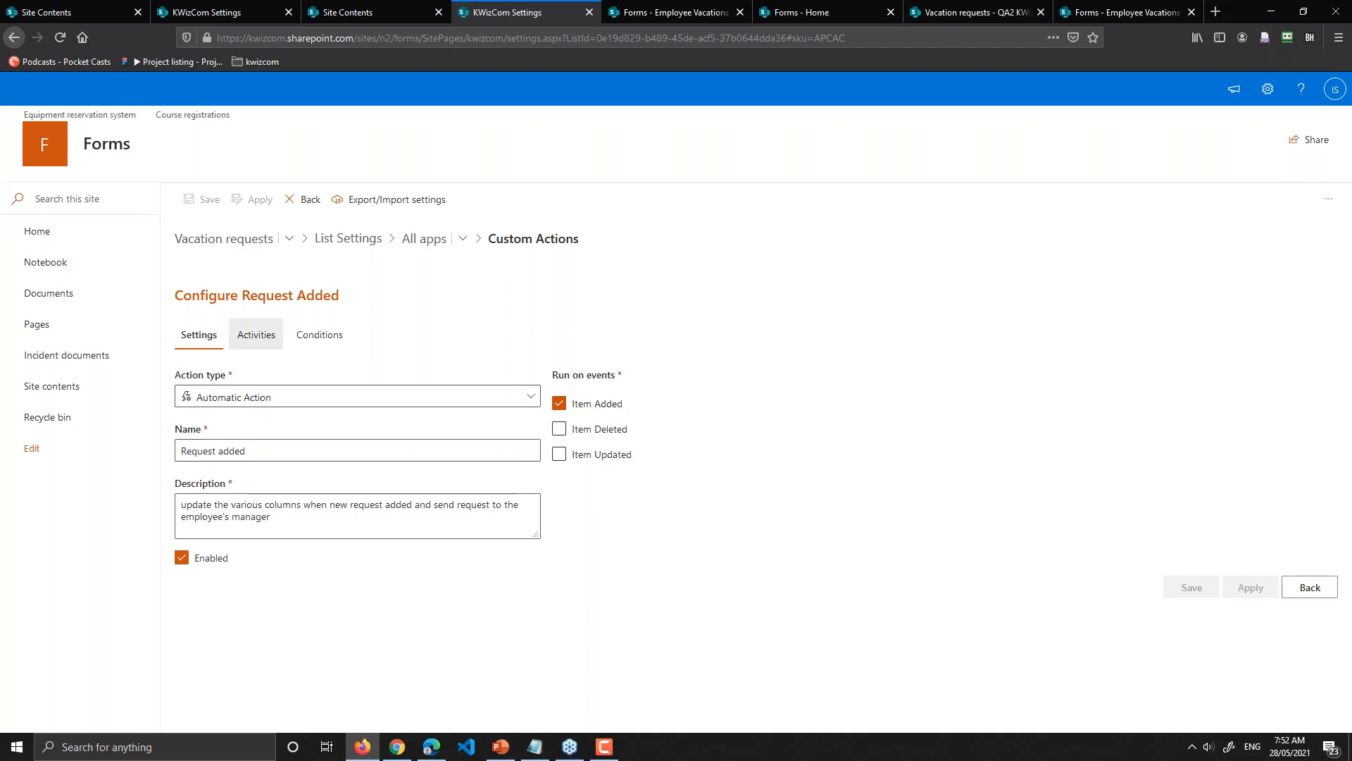
# Step: Inspect the Manager and Title update activities of the Request Added action
pyautogui.click(256, 335)
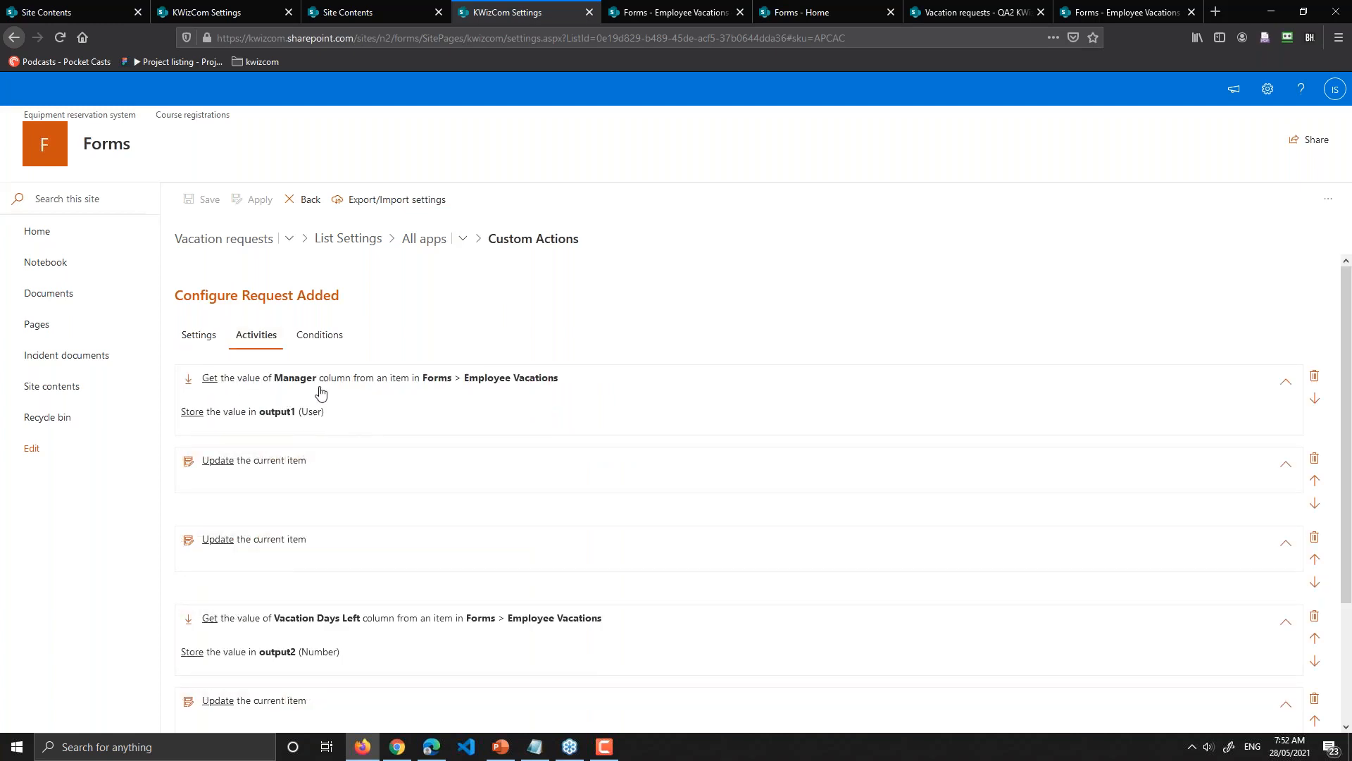
pyautogui.click(267, 479)
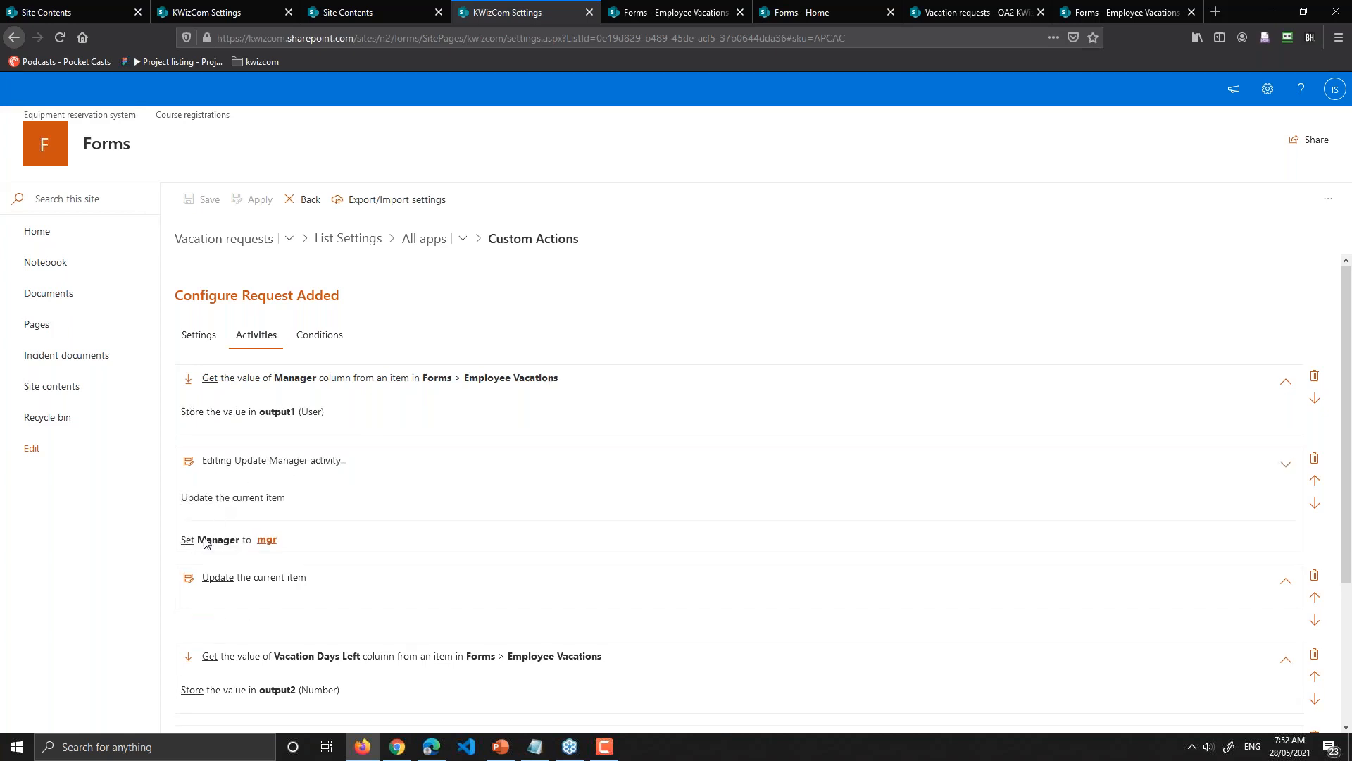
pyautogui.click(312, 474)
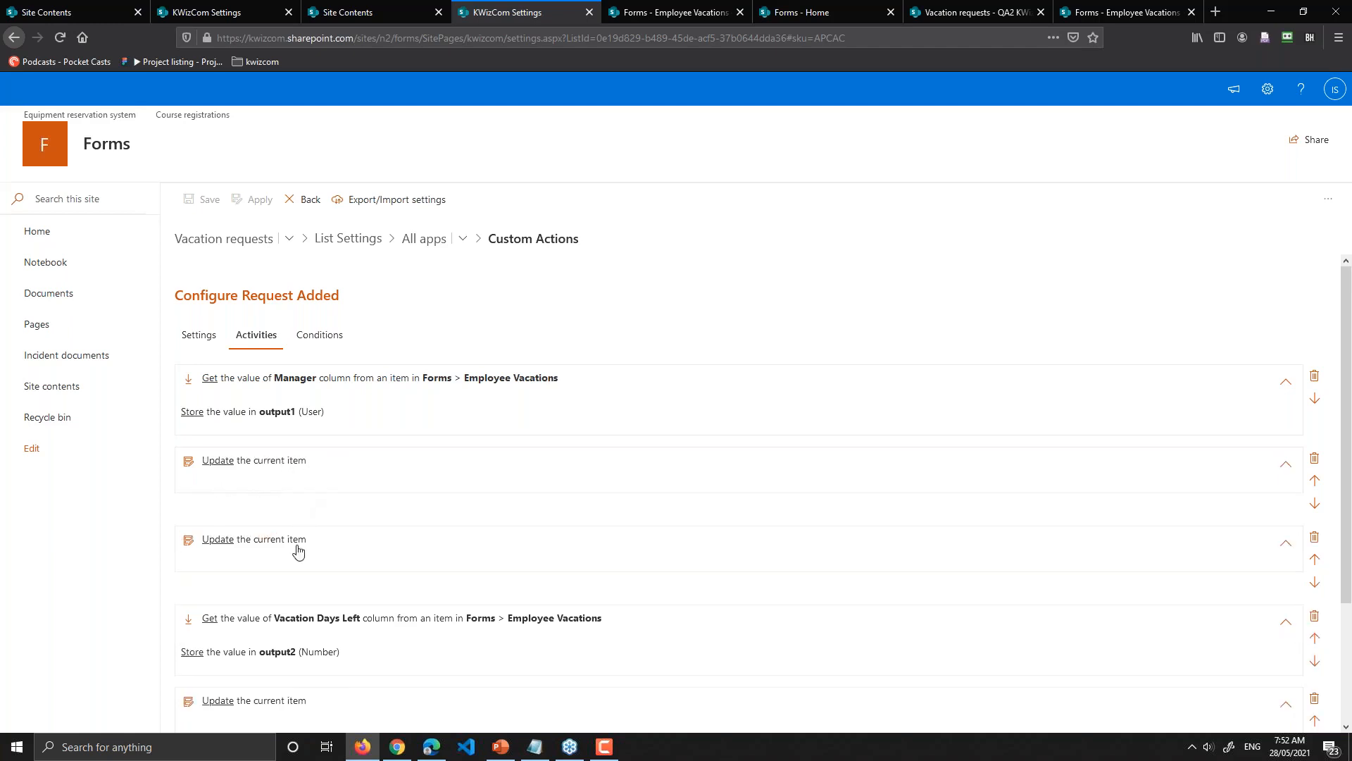
pyautogui.click(321, 544)
pyautogui.scroll(-3, 356, 501)
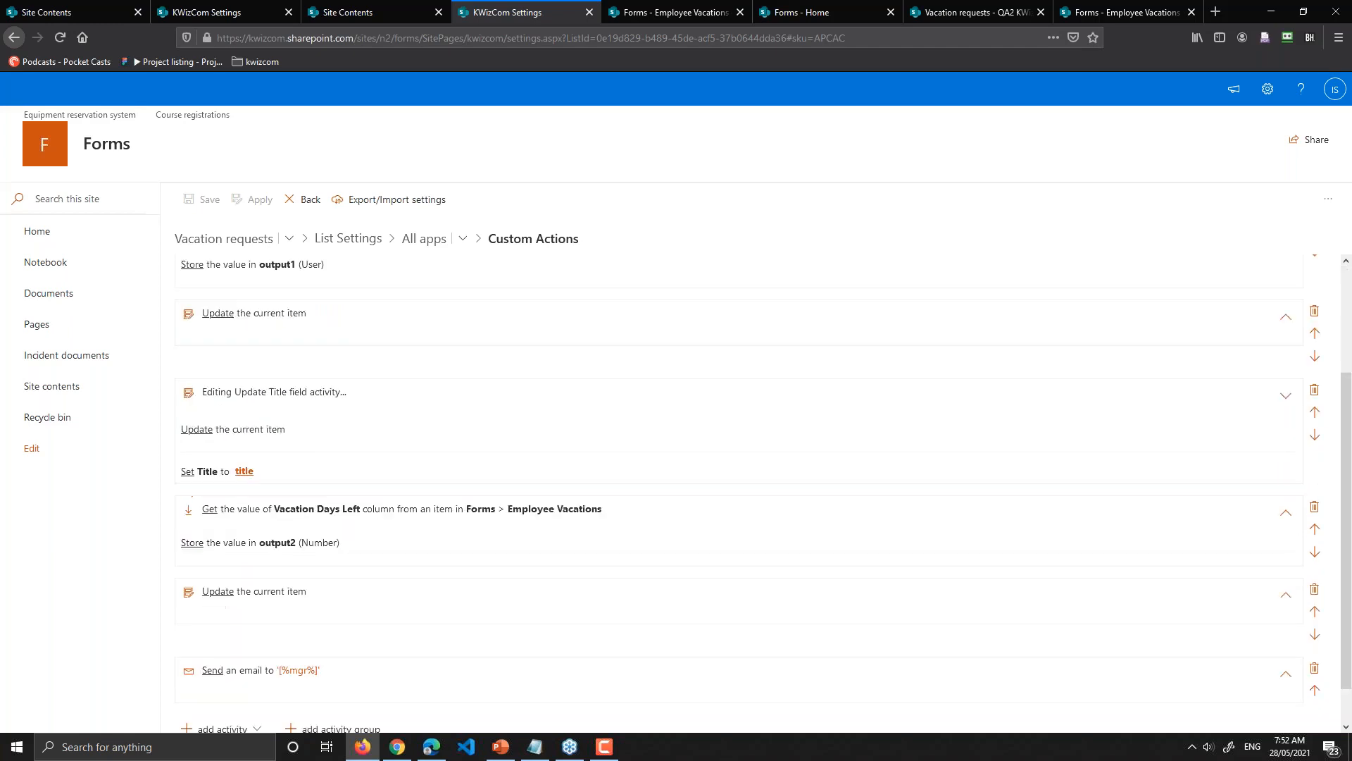
pyautogui.click(362, 401)
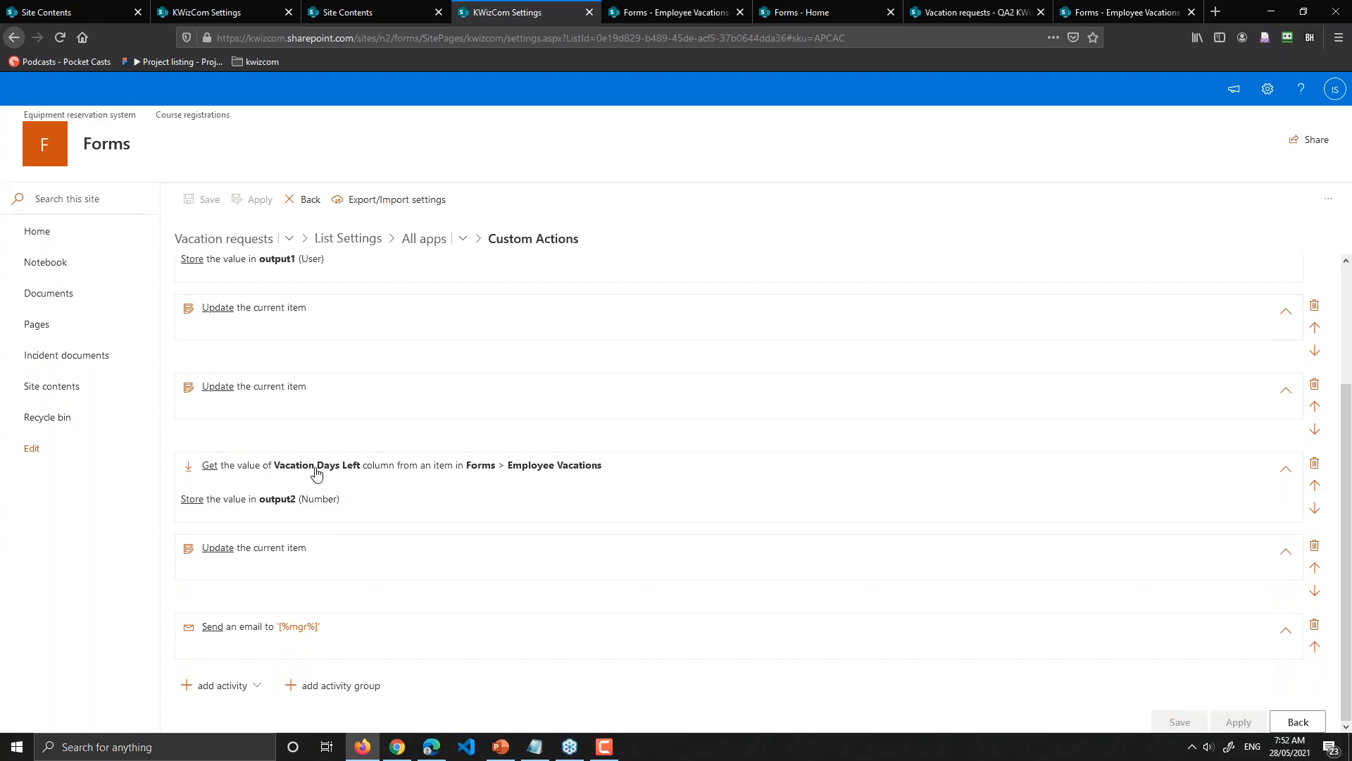
# Step: Review the Get Remaining vacation days, Update Remaining and approval email activities, then open Activities
pyautogui.click(431, 488)
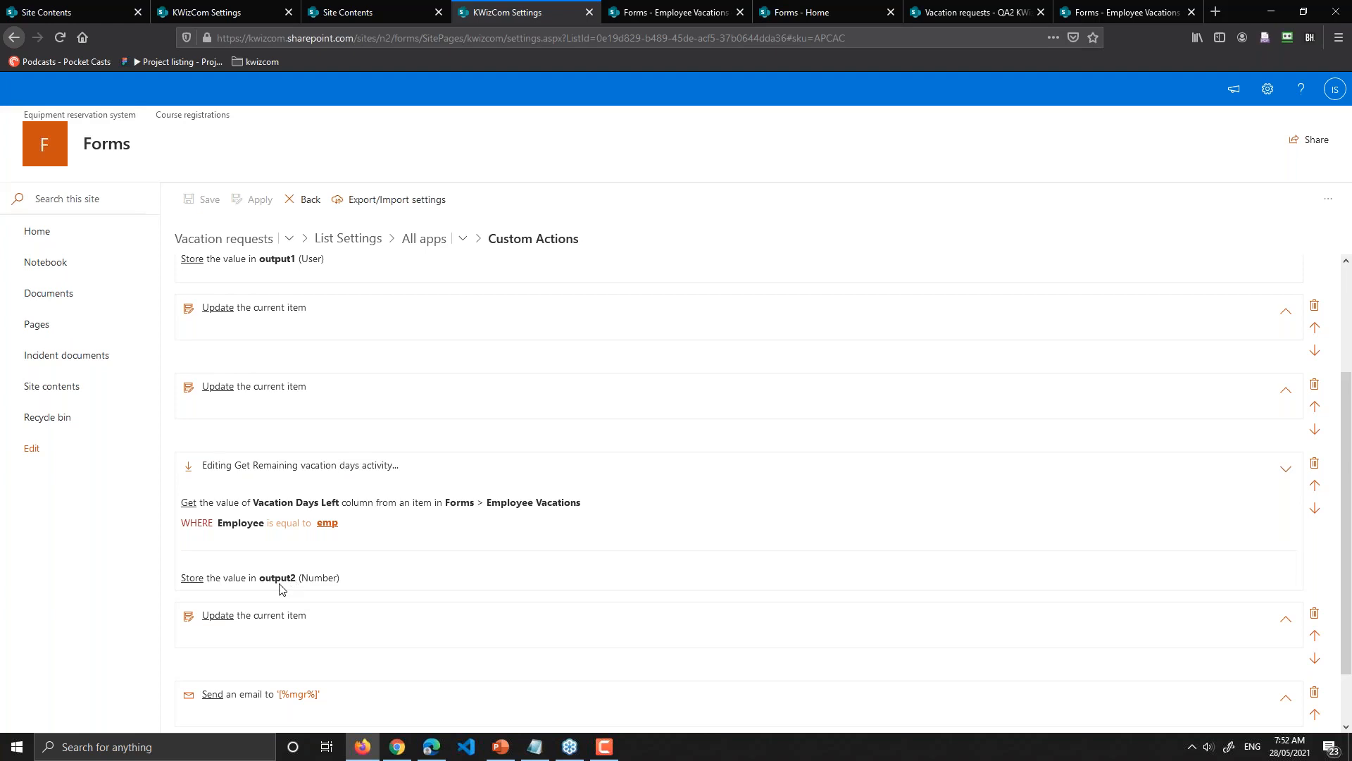
pyautogui.click(488, 470)
pyautogui.click(337, 559)
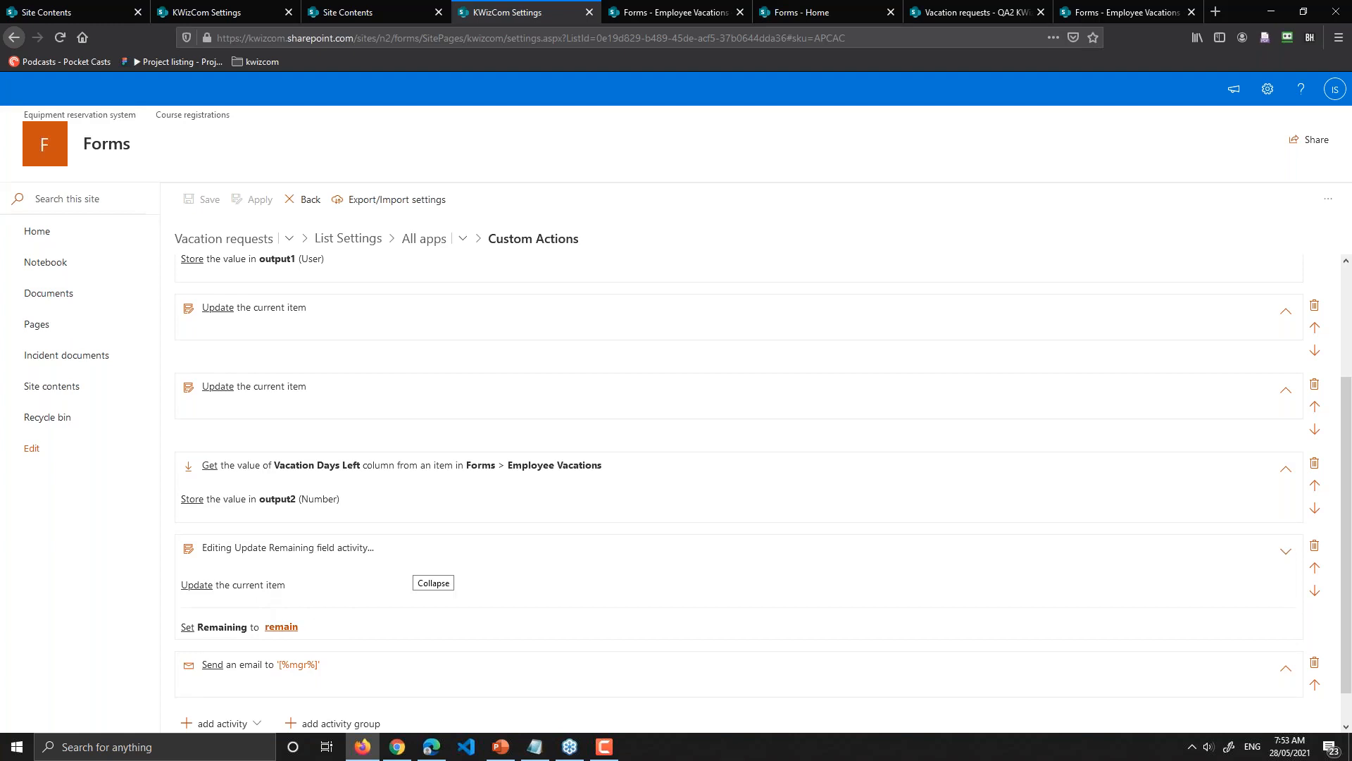
pyautogui.click(412, 560)
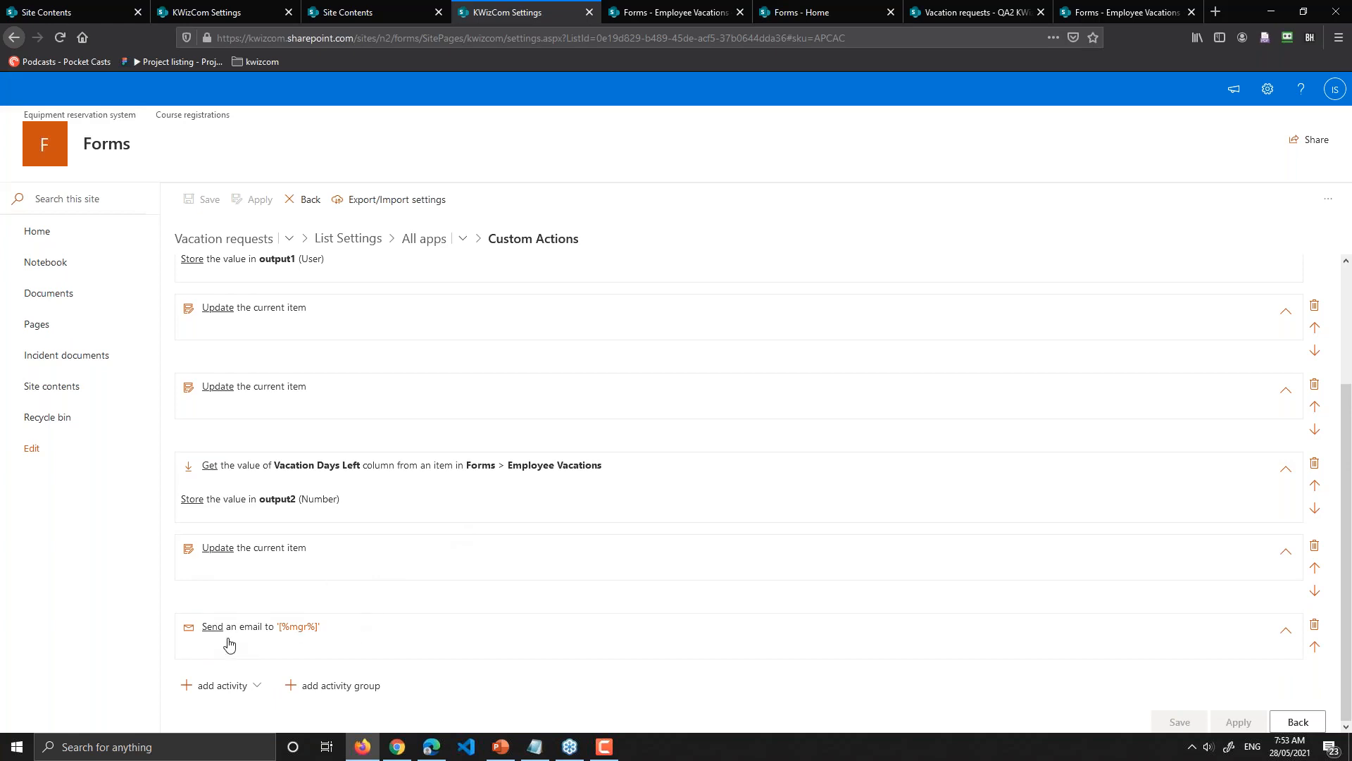
pyautogui.click(436, 636)
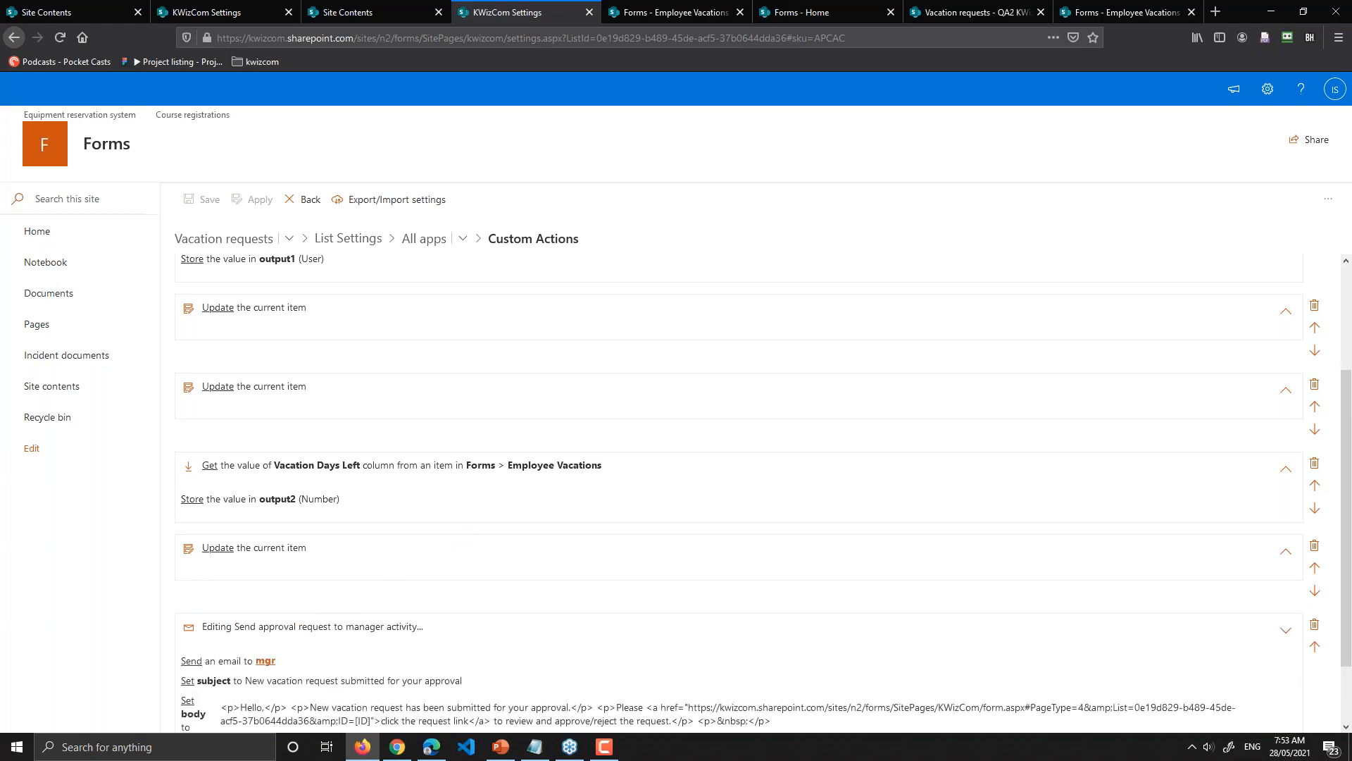
pyautogui.scroll(-2, 266, 582)
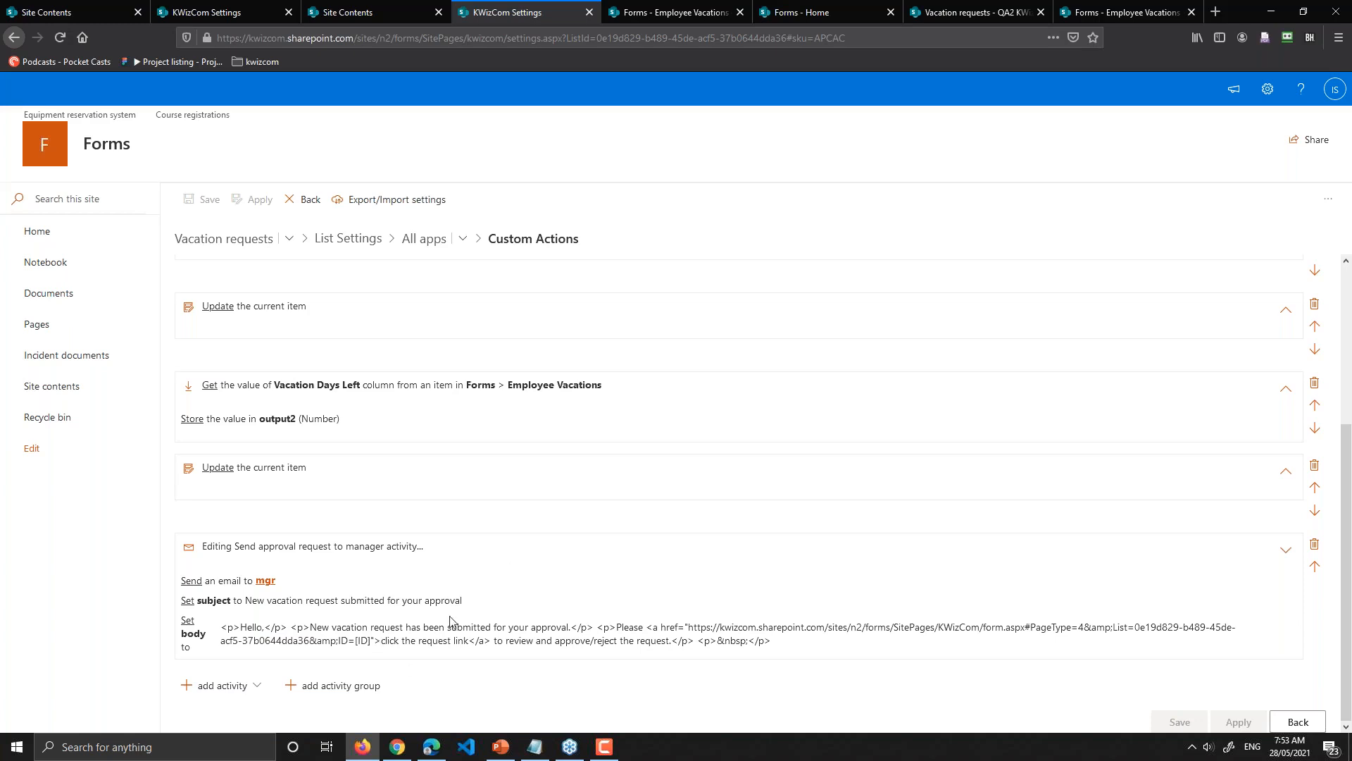
pyautogui.click(483, 555)
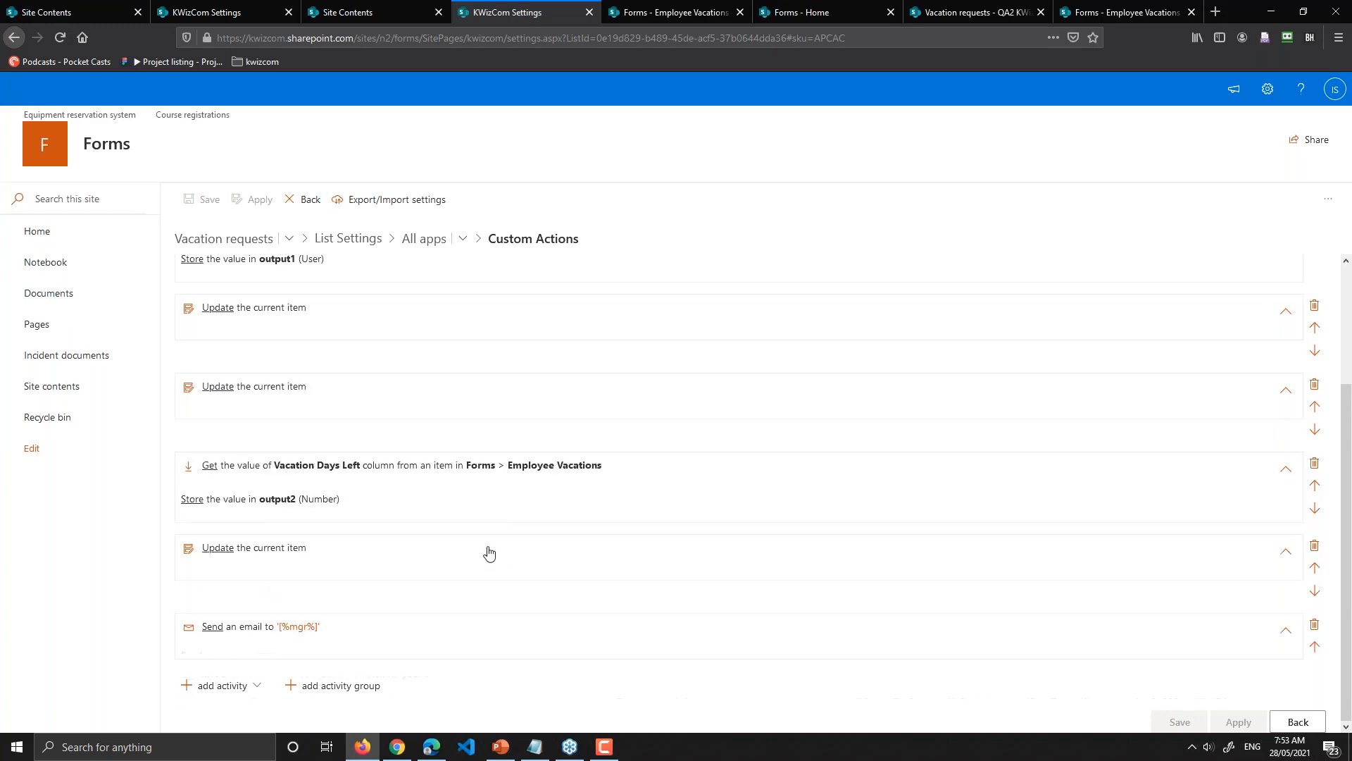
pyautogui.scroll(2, 426, 317)
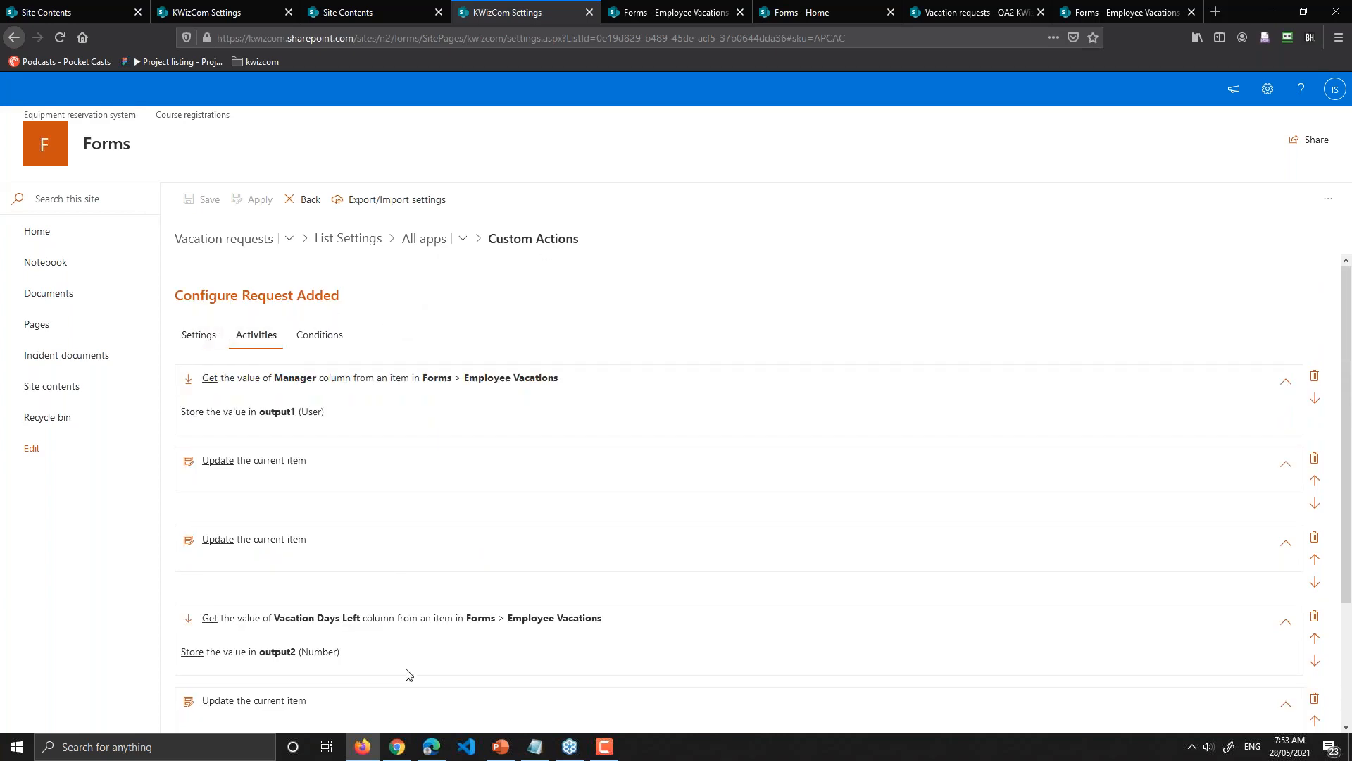
pyautogui.click(422, 238)
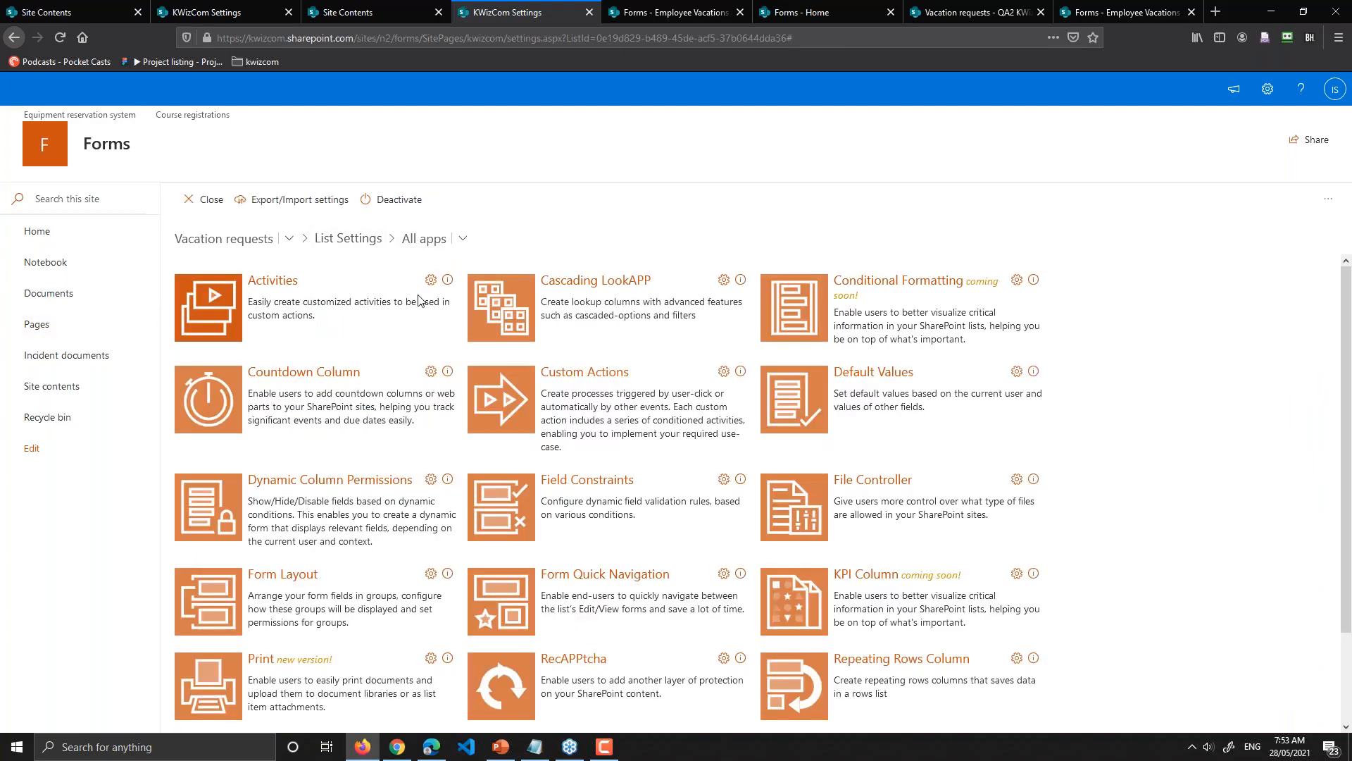
pyautogui.click(209, 304)
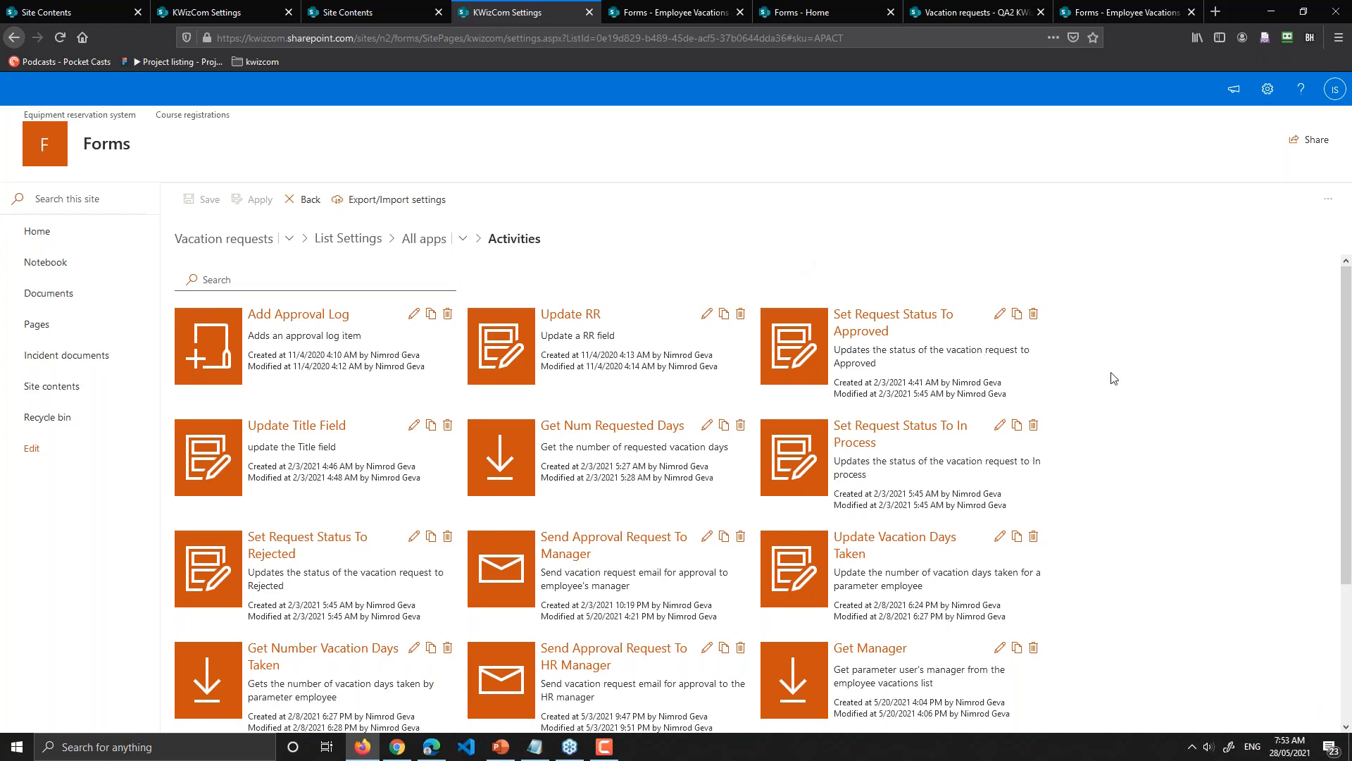
# Step: Scroll the Activities list and open Update Manager, the Update Item activity for the Manager field
pyautogui.scroll(-3, 1112, 378)
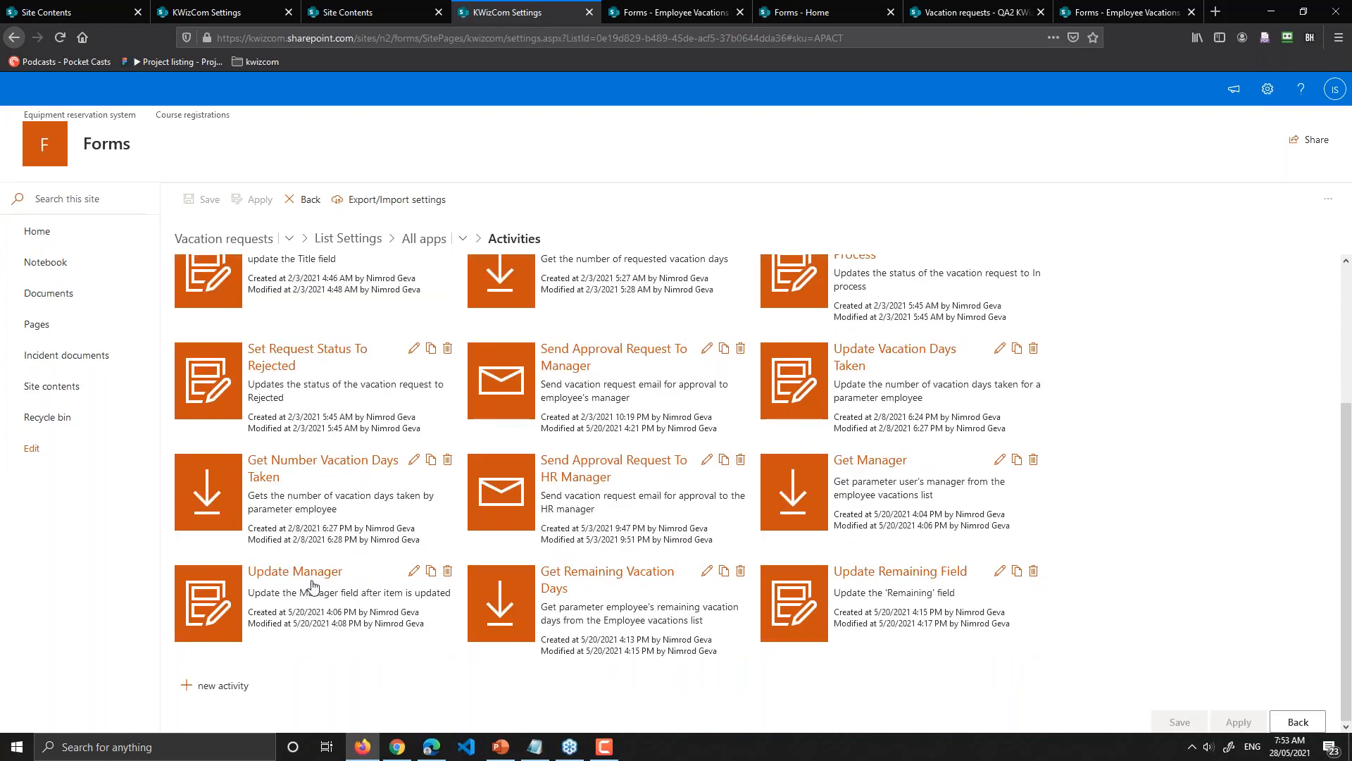
pyautogui.click(275, 578)
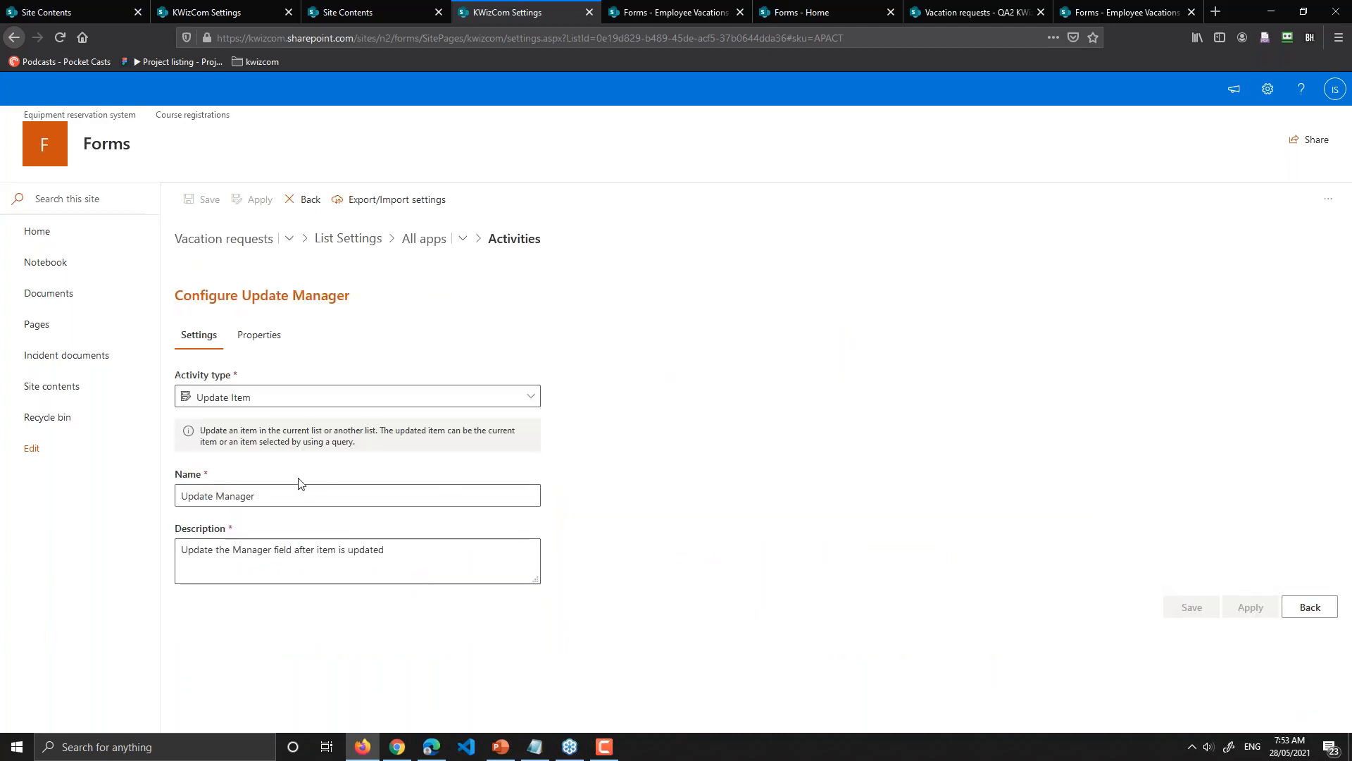
# Step: Show Update Manager's properties, which set the current item's Manager to [%mgr%]
pyautogui.click(246, 343)
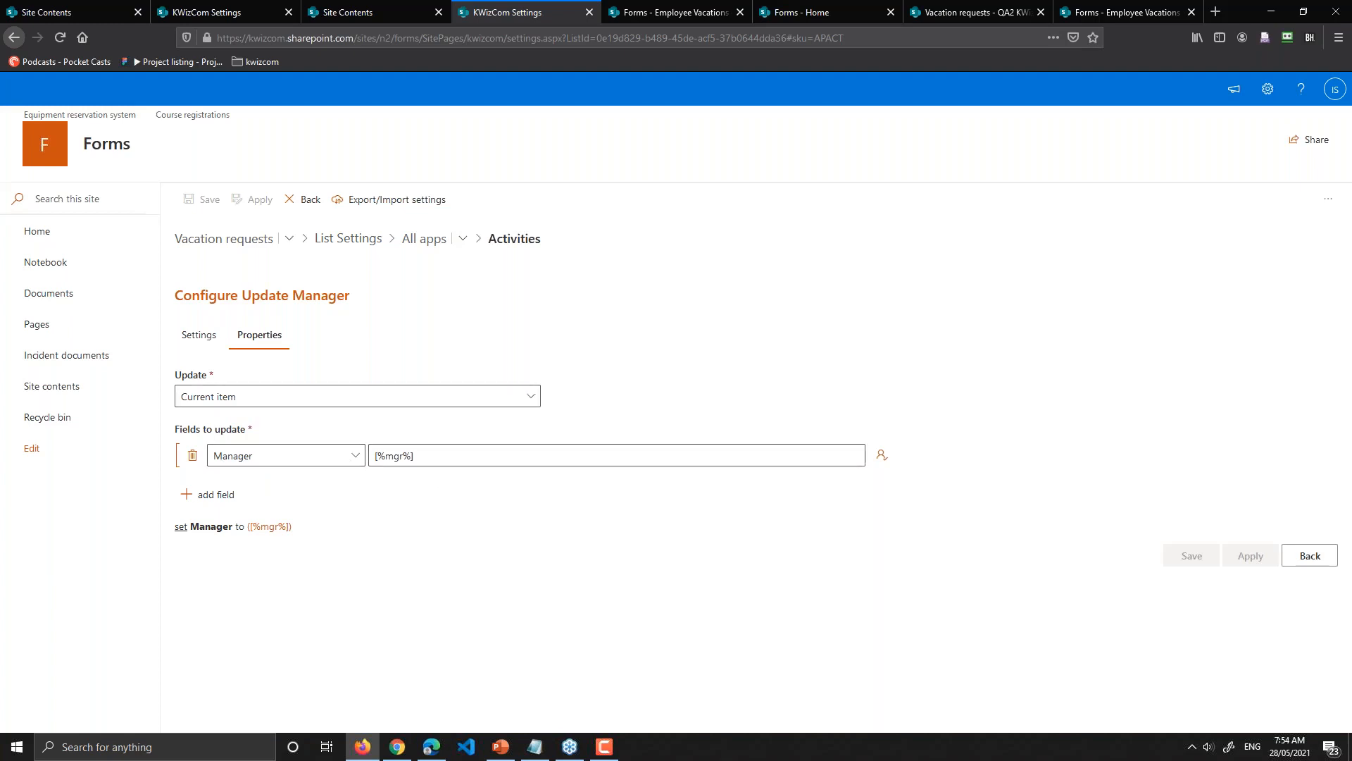
# Step: Return to Activities and open the Send Approval Request To Manager email activity
pyautogui.click(1310, 556)
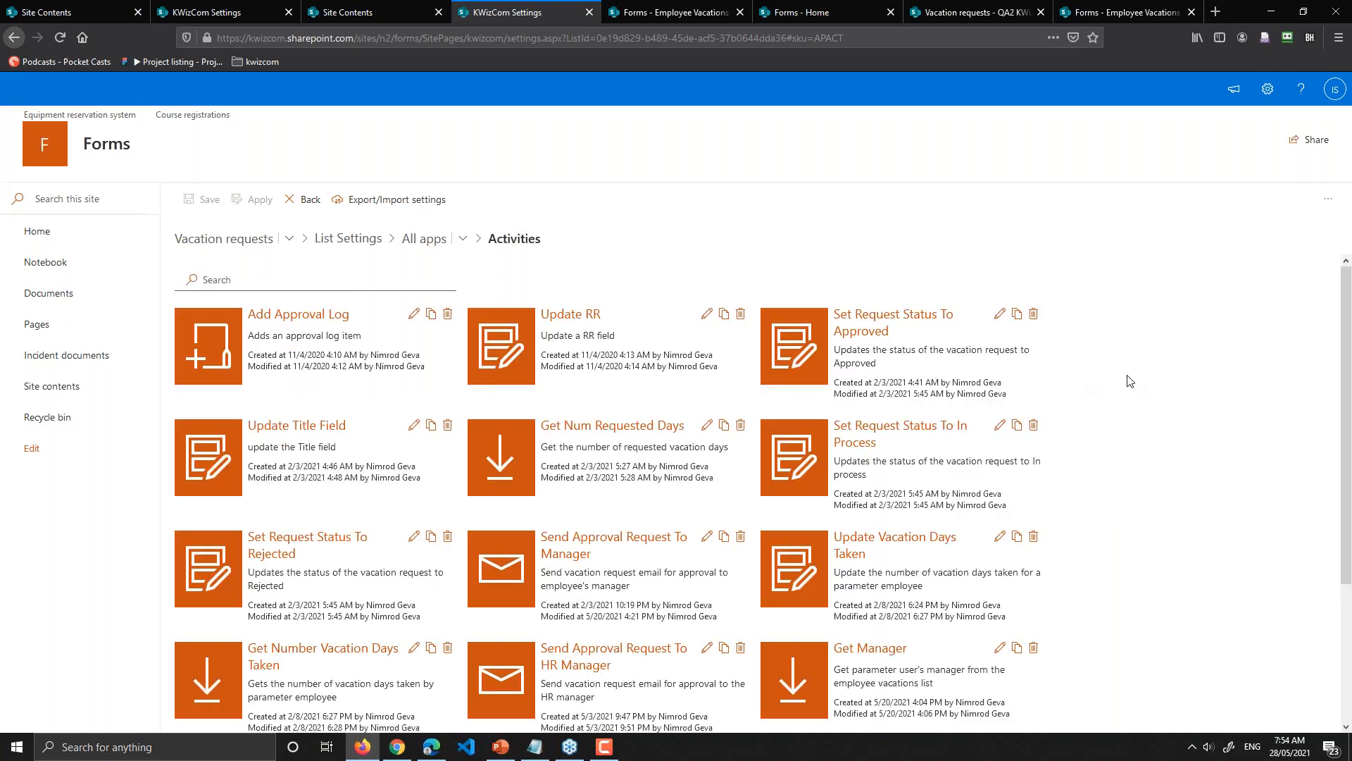
pyautogui.scroll(-1, 1130, 381)
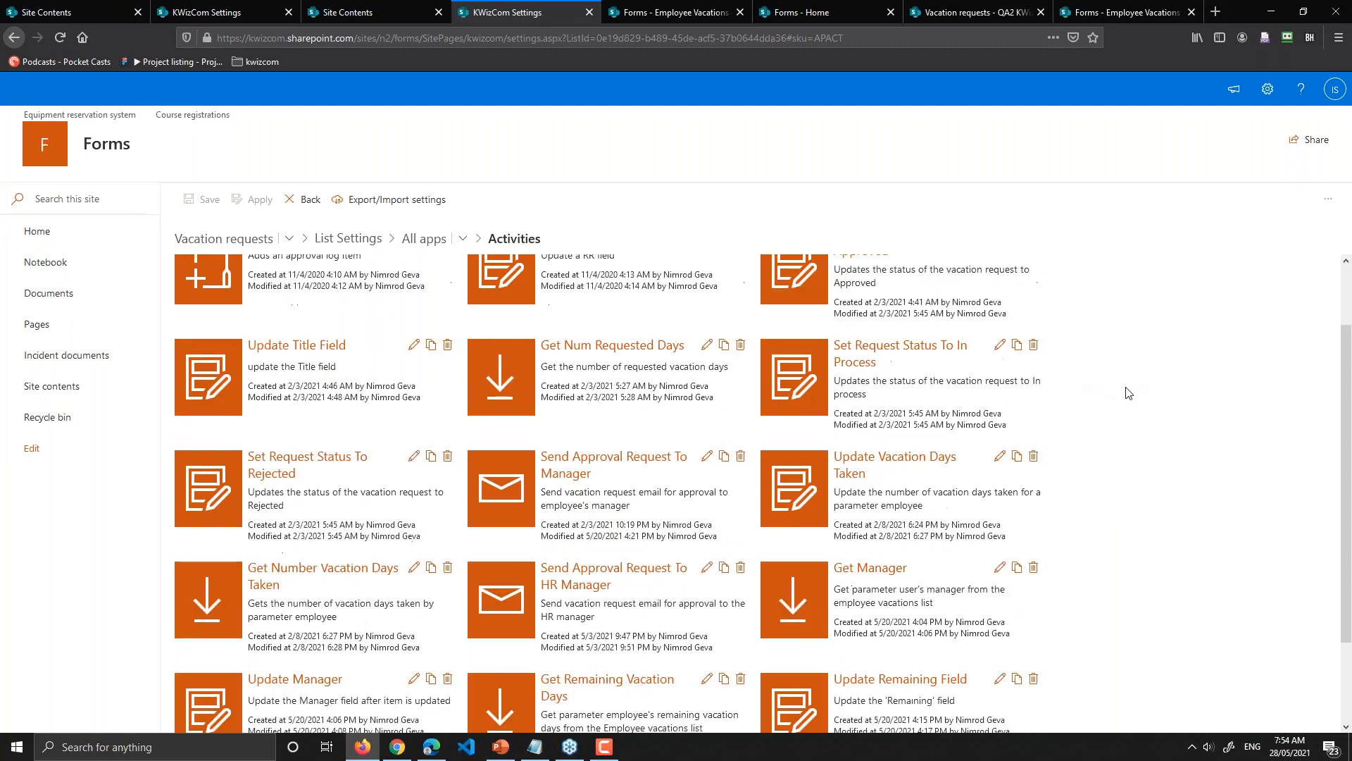
pyautogui.scroll(-2, 1129, 392)
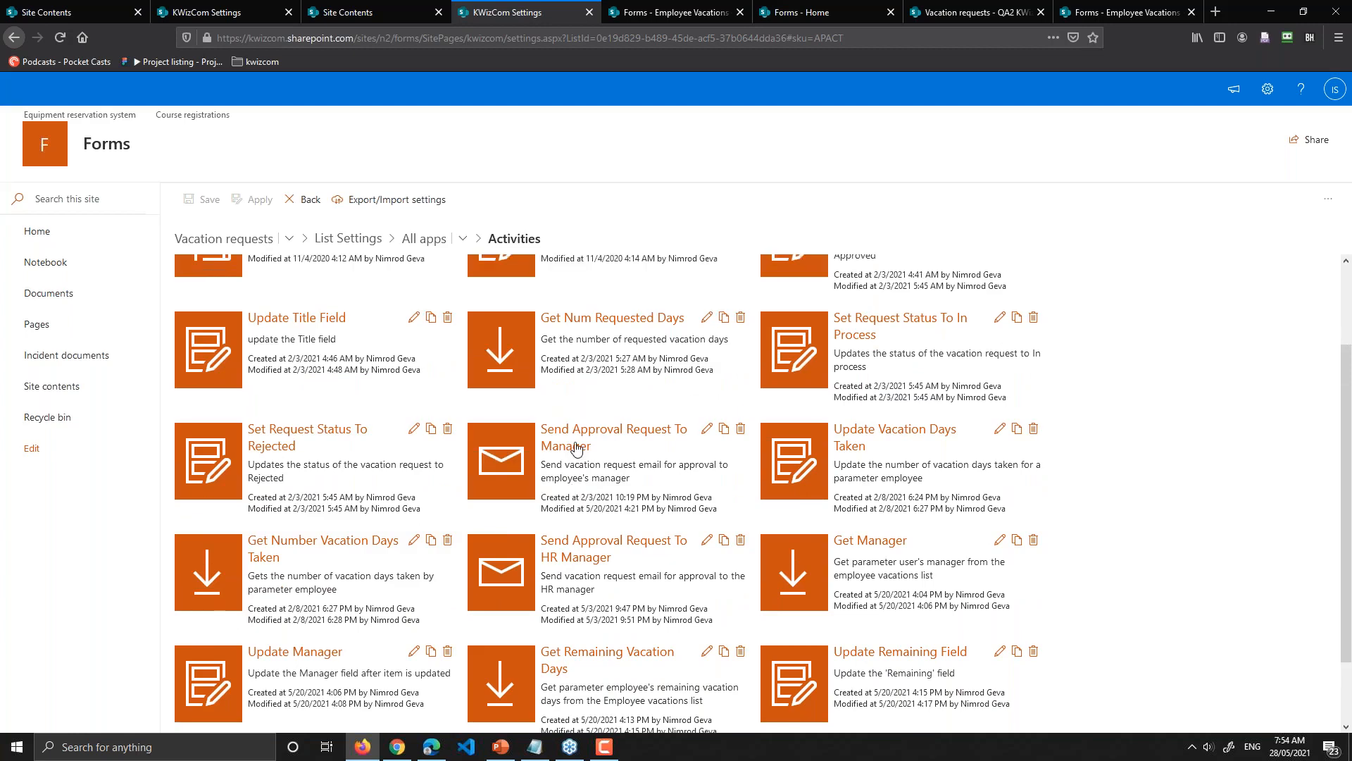
pyautogui.click(574, 447)
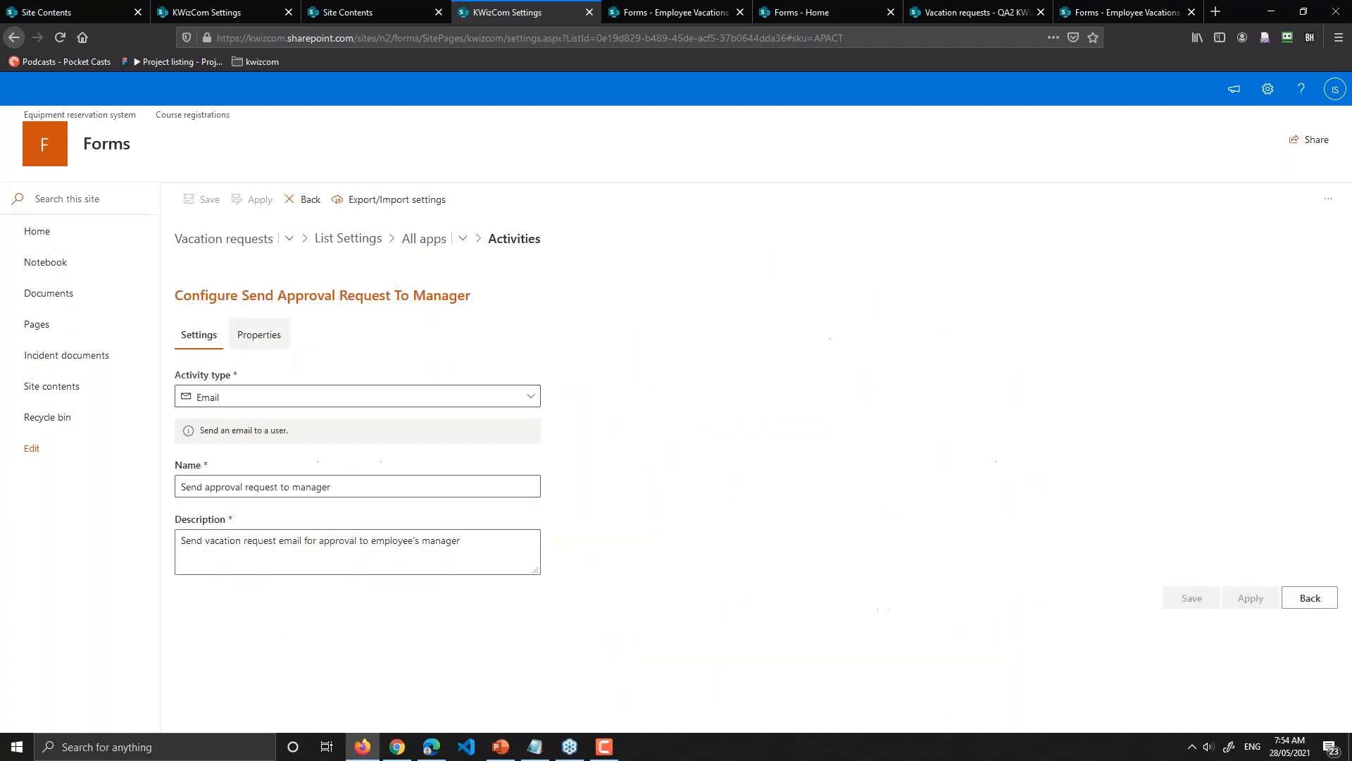
# Step: Show the approval email's properties and inspect its Recipients value [%mgr%]
pyautogui.click(240, 331)
pyautogui.scroll(-2, 725, 317)
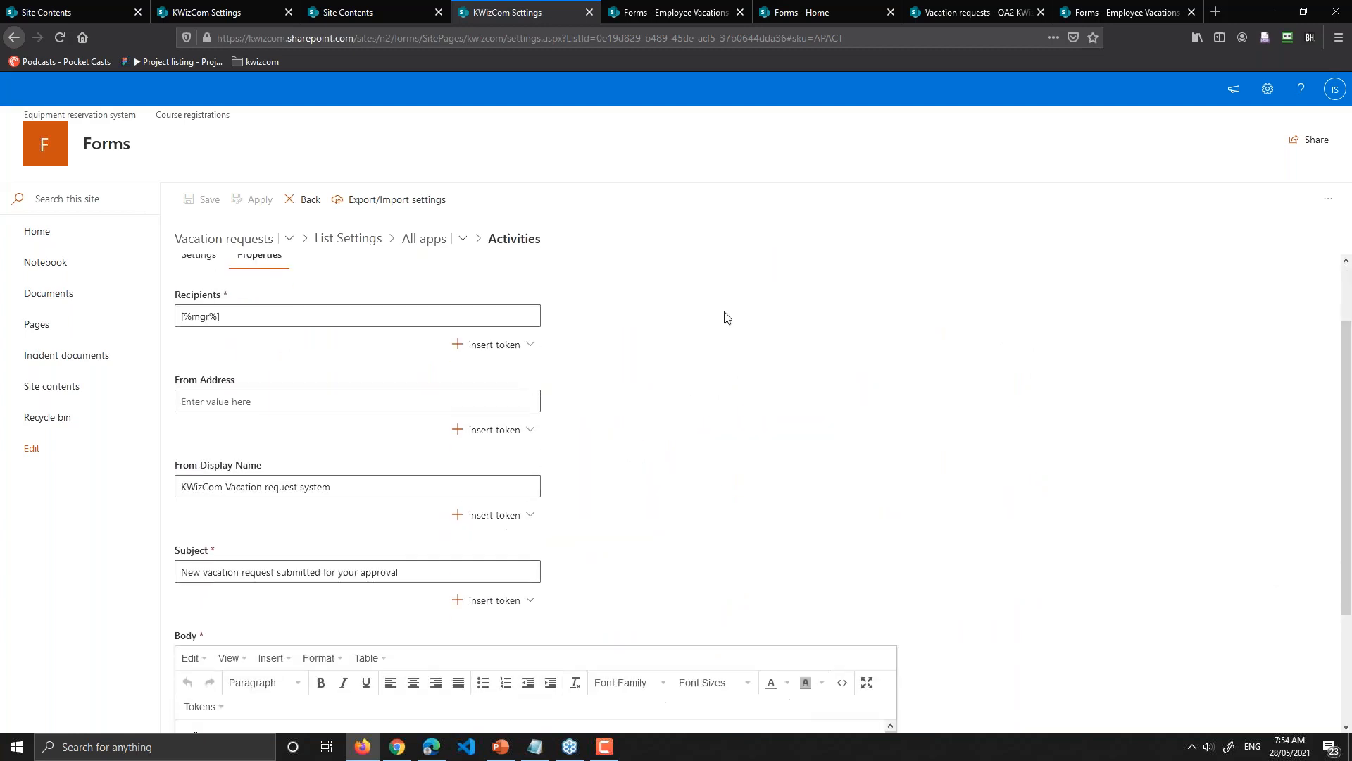
pyautogui.click(224, 315)
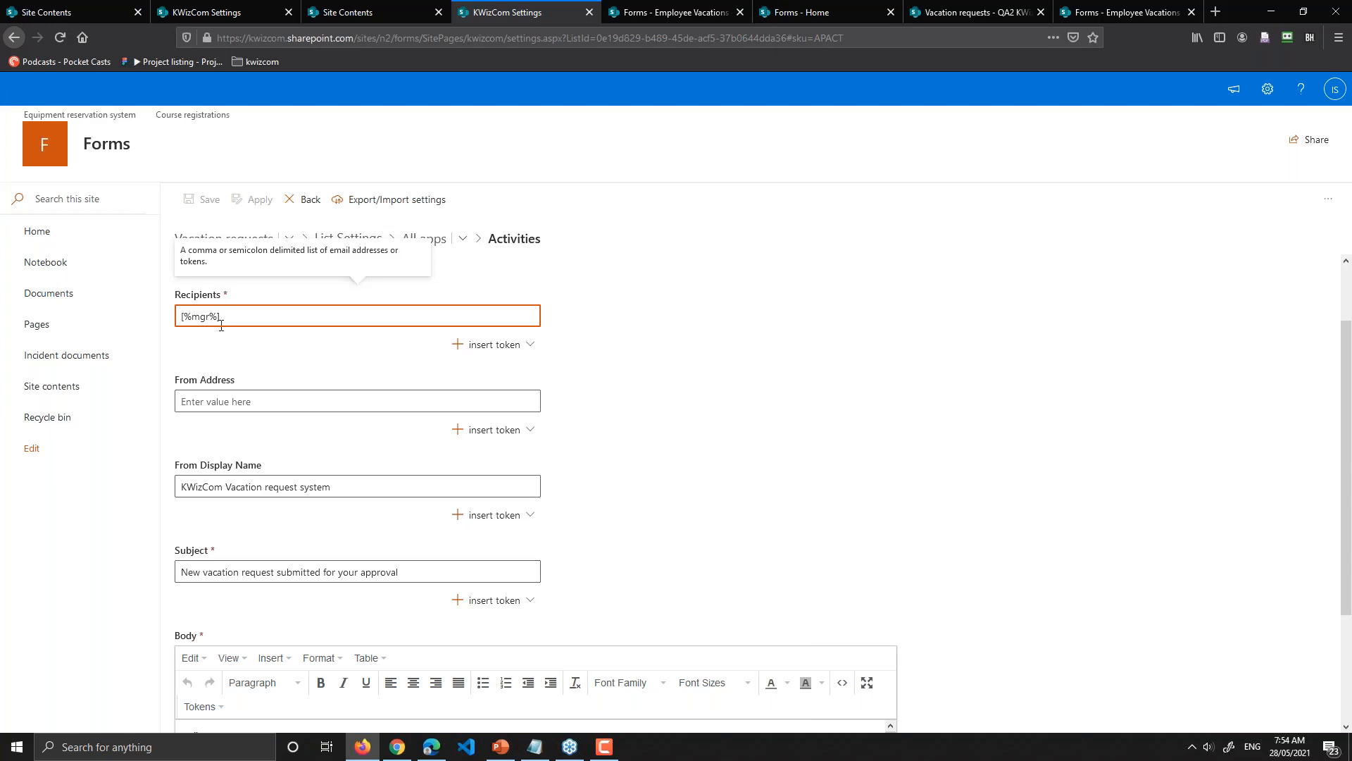
pyautogui.click(211, 356)
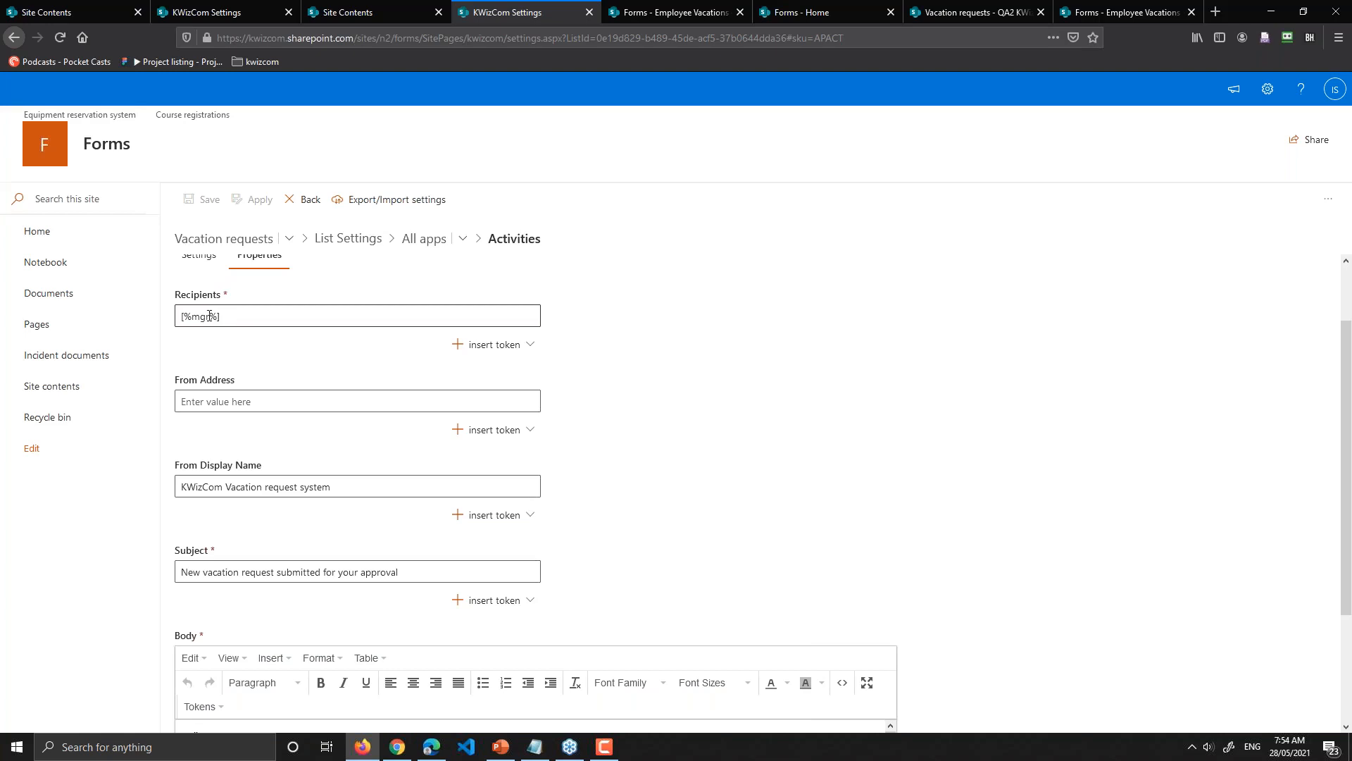
pyautogui.click(232, 315)
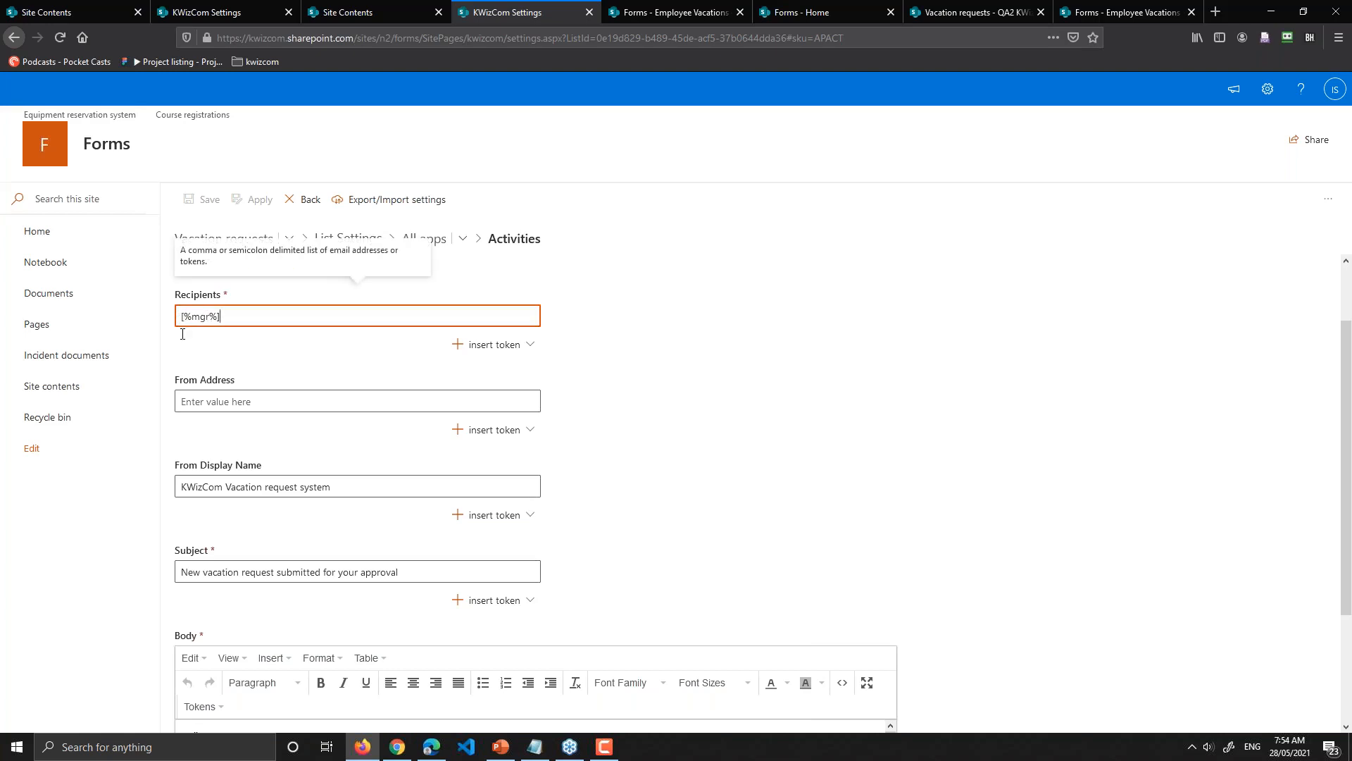
pyautogui.click(231, 371)
# Step: Review the sender display name hint, the subject 'New vacation request submitted for your approval' and the body
pyautogui.scroll(-3, 293, 401)
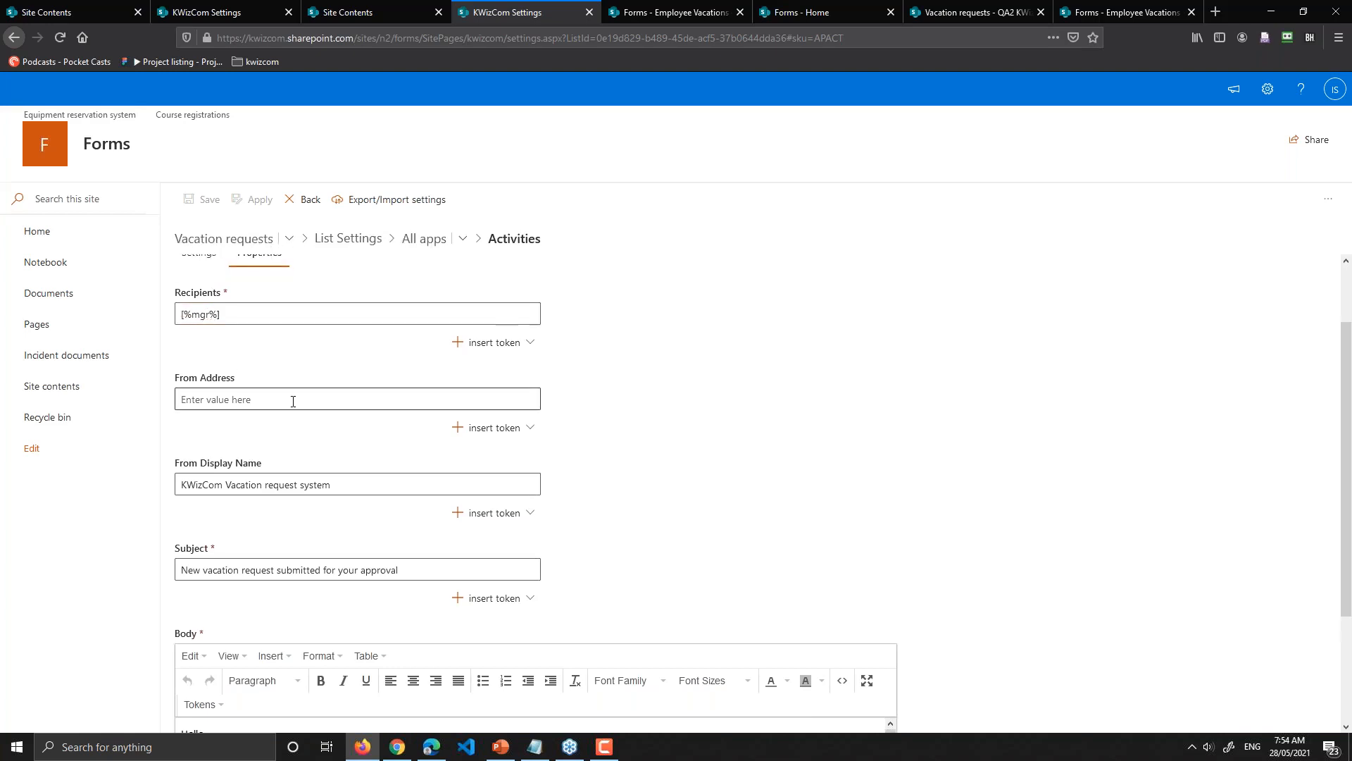
pyautogui.click(200, 325)
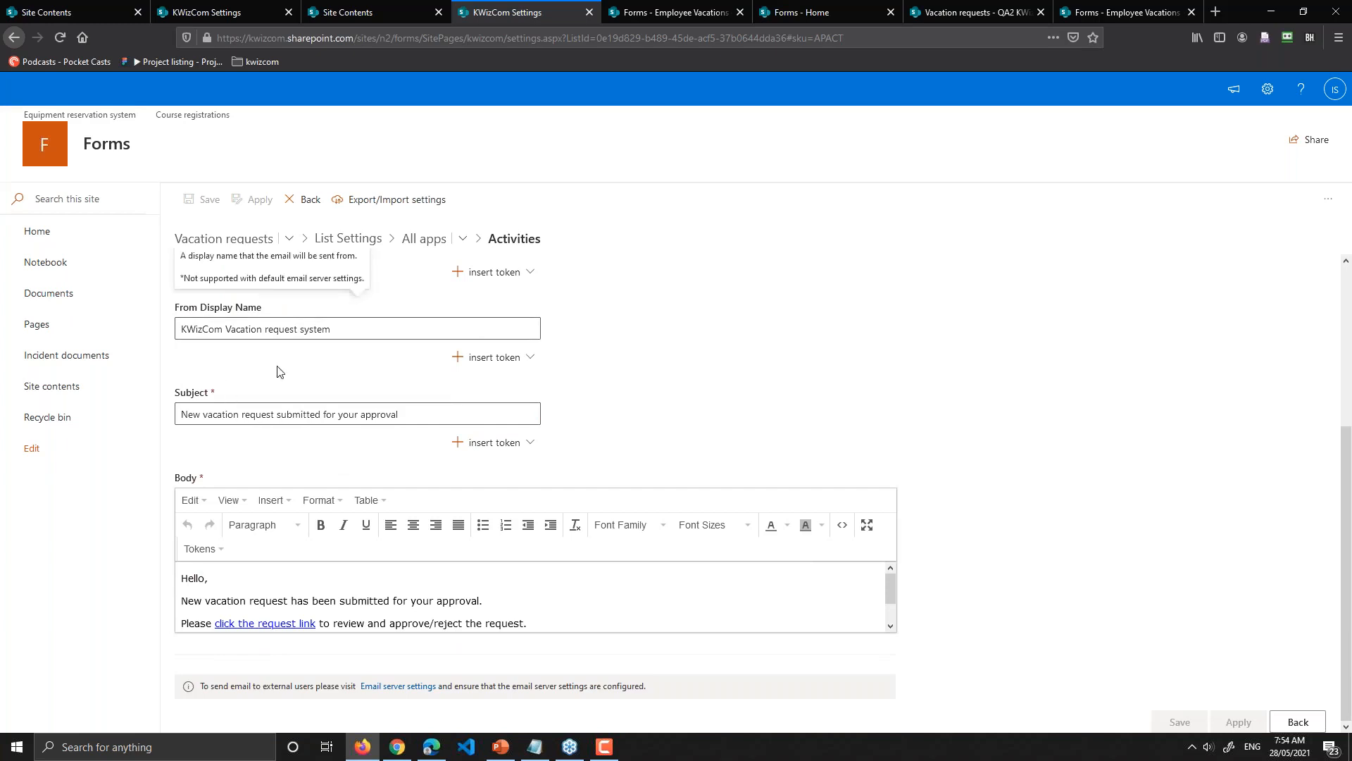
pyautogui.click(194, 410)
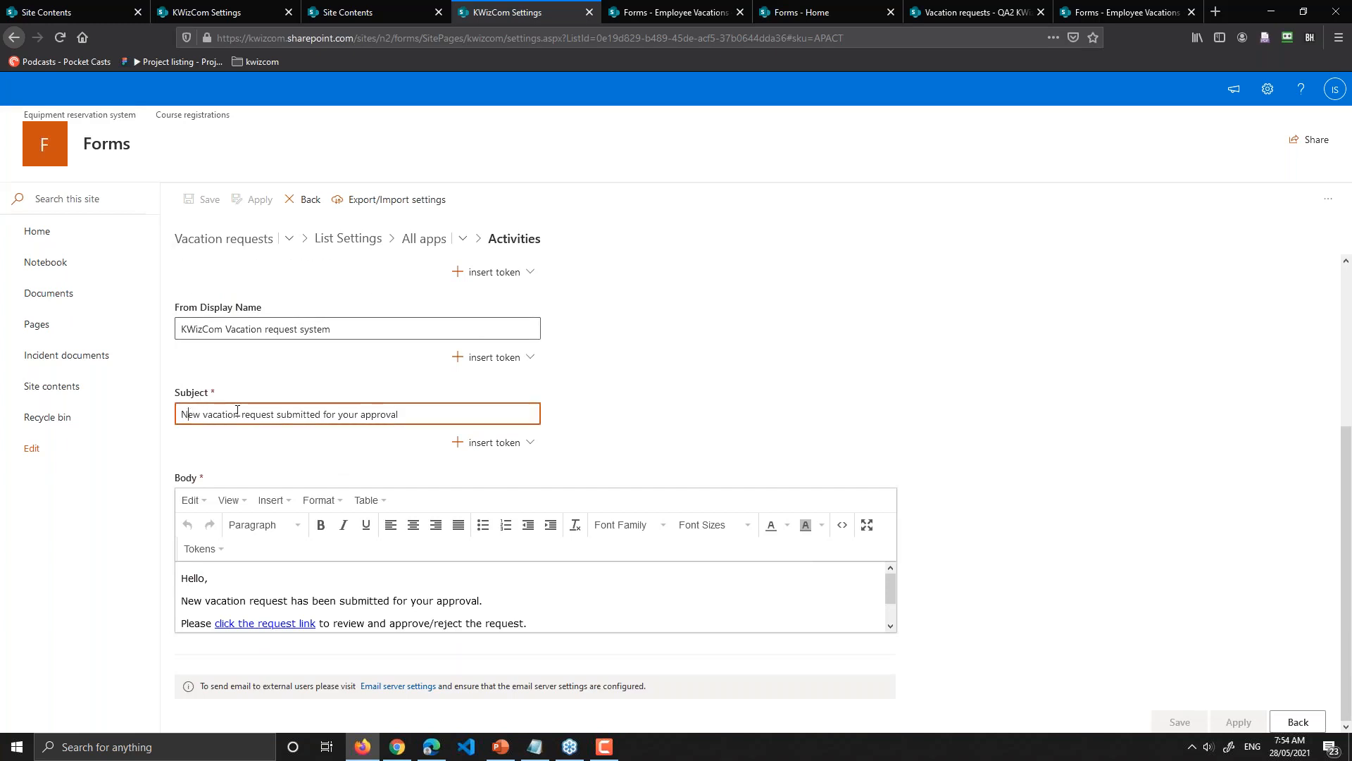
pyautogui.moveTo(187, 415); pyautogui.dragTo(386, 416)
pyautogui.click(405, 600)
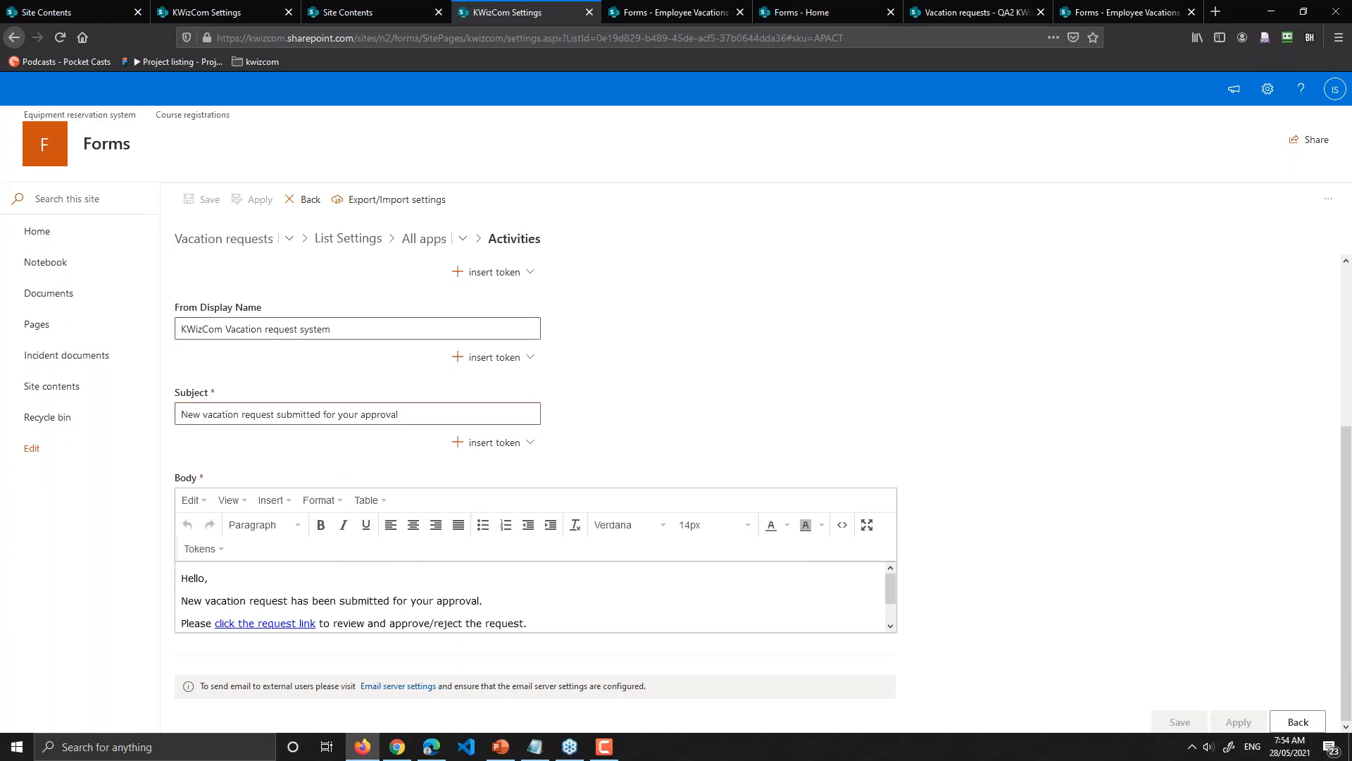
pyautogui.scroll(-1, 404, 600)
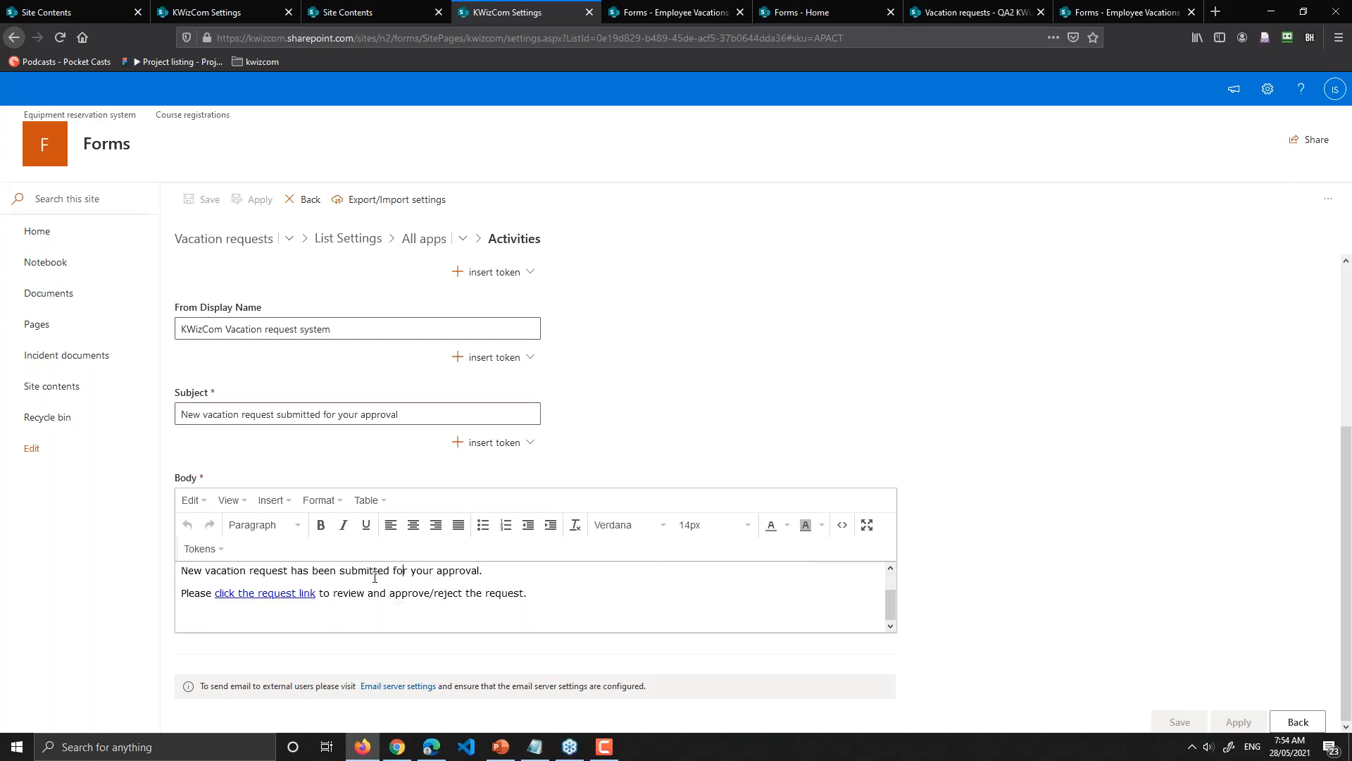
pyautogui.click(843, 528)
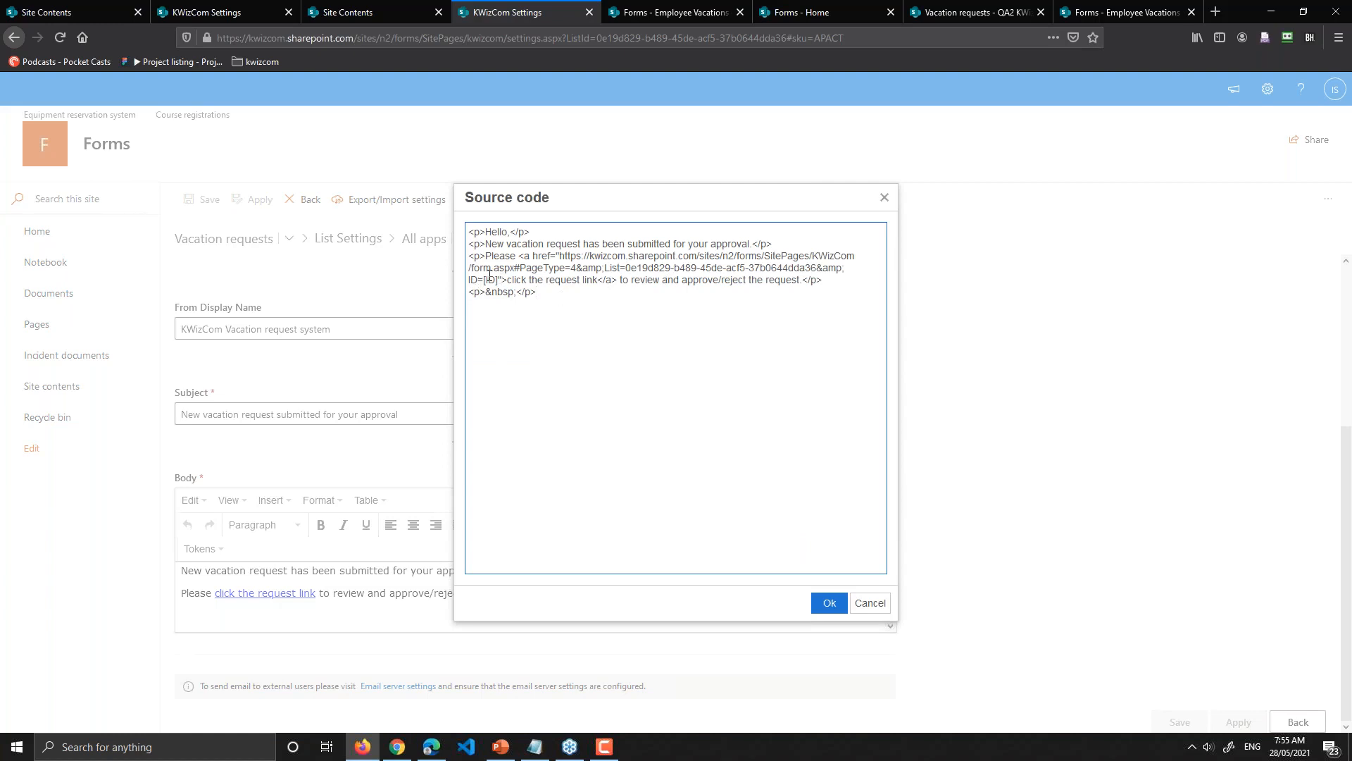
pyautogui.moveTo(478, 280)
pyautogui.mouseDown()
pyautogui.moveTo(499, 282)
pyautogui.moveTo(484, 280)
pyautogui.mouseUp()
pyautogui.click(865, 609)
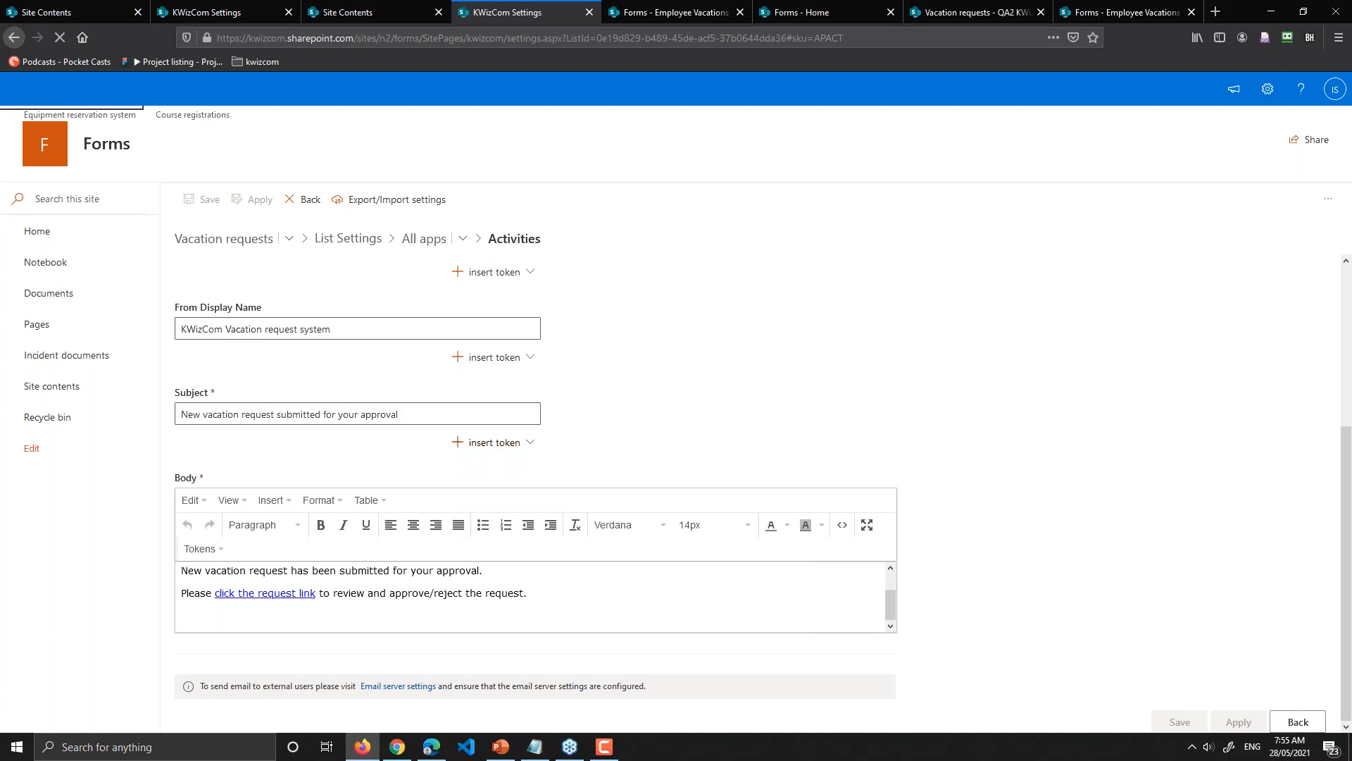
# Step: Close the token list without inserting anything and go back to All apps for Vacation requests
pyautogui.click(493, 442)
pyautogui.moveTo(553, 626)
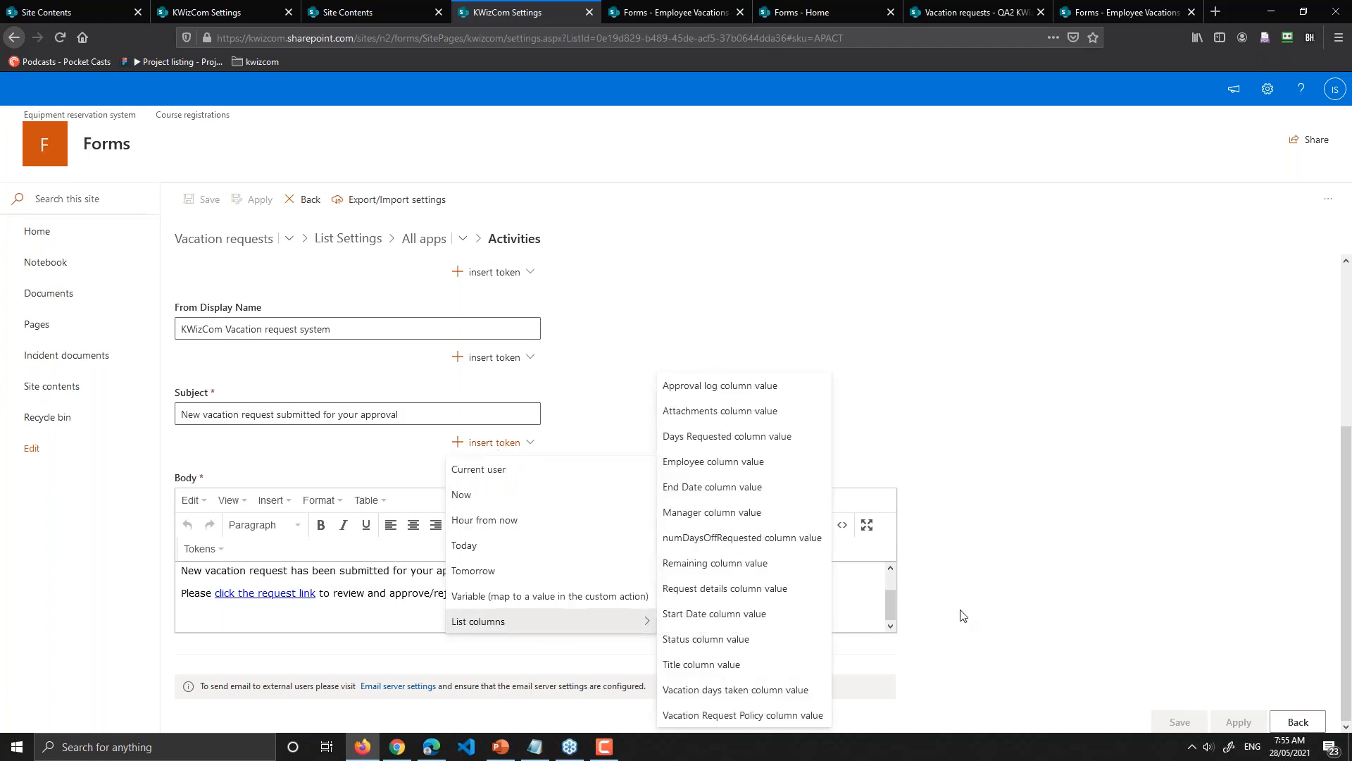
pyautogui.click(379, 406)
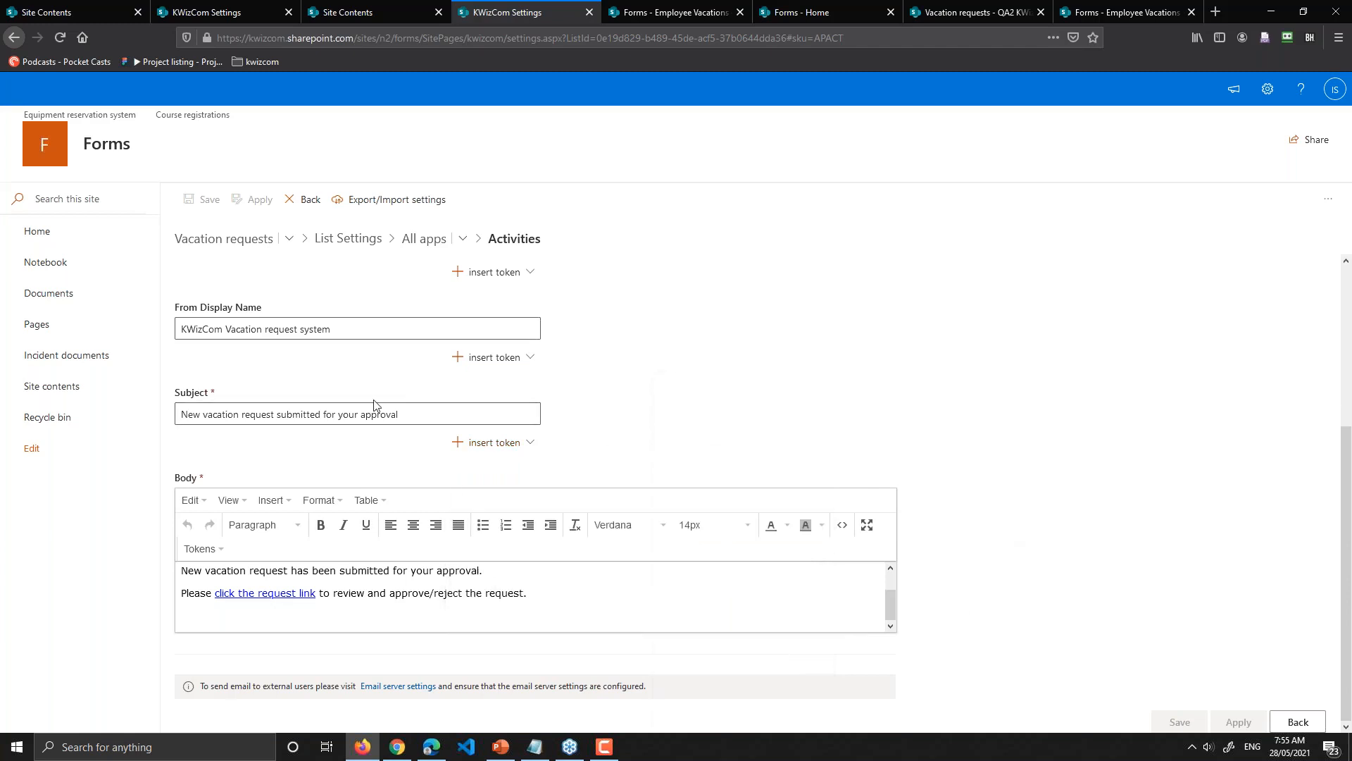
pyautogui.scroll(3, 373, 405)
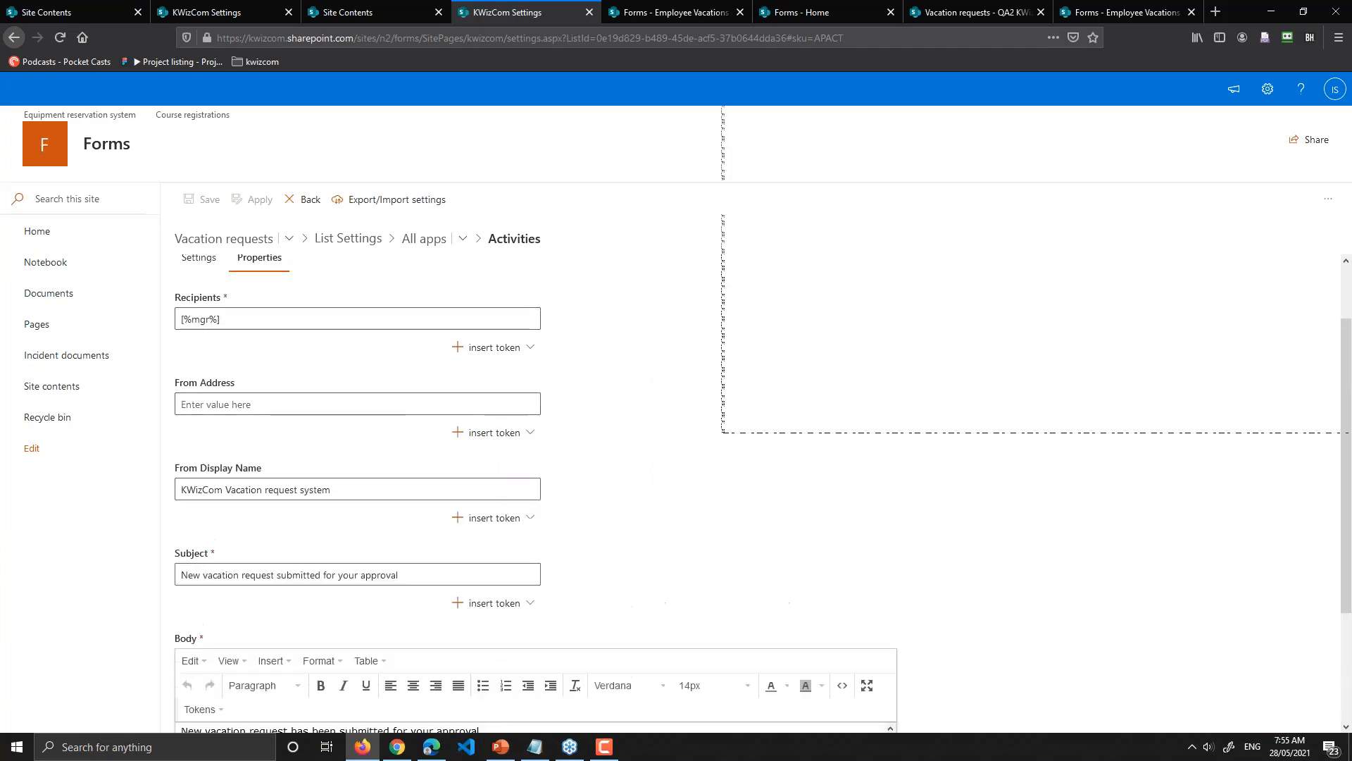
pyautogui.scroll(2, 330, 395)
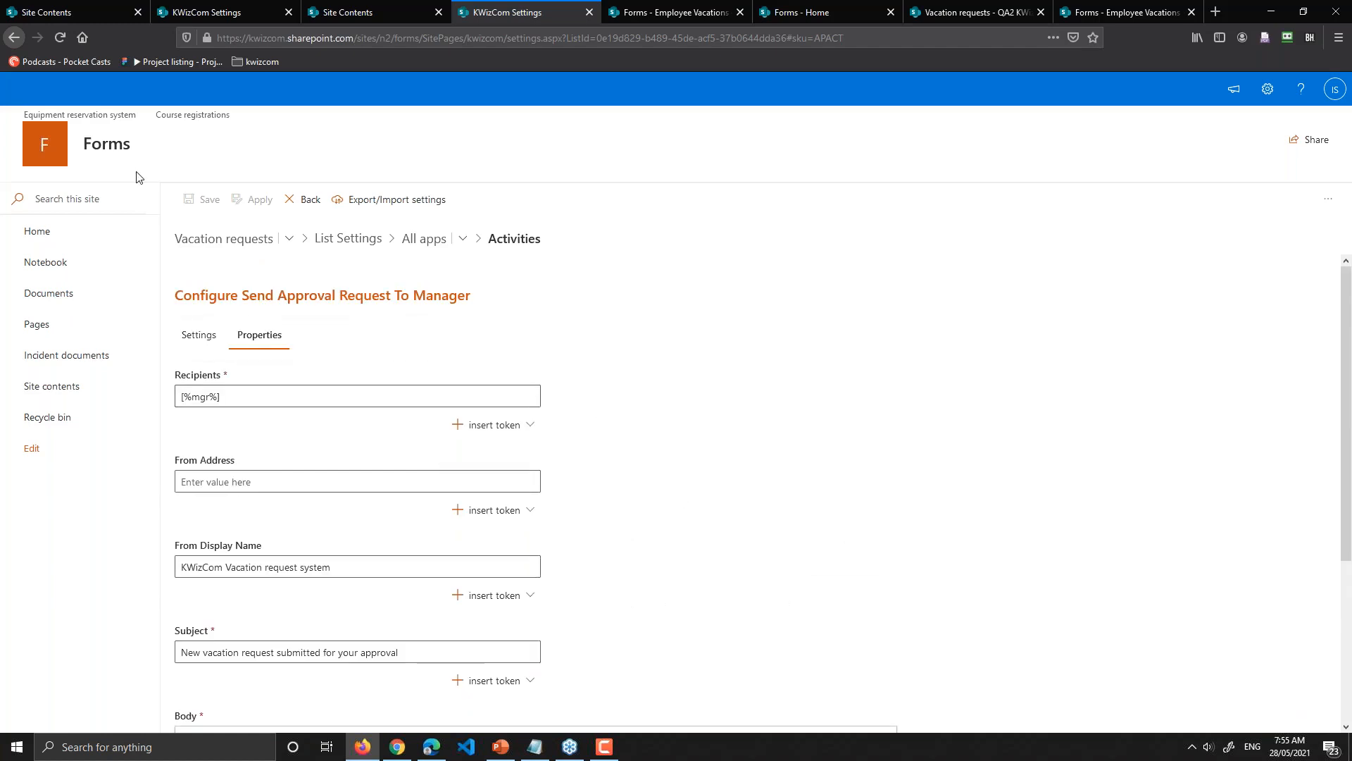
pyautogui.click(424, 242)
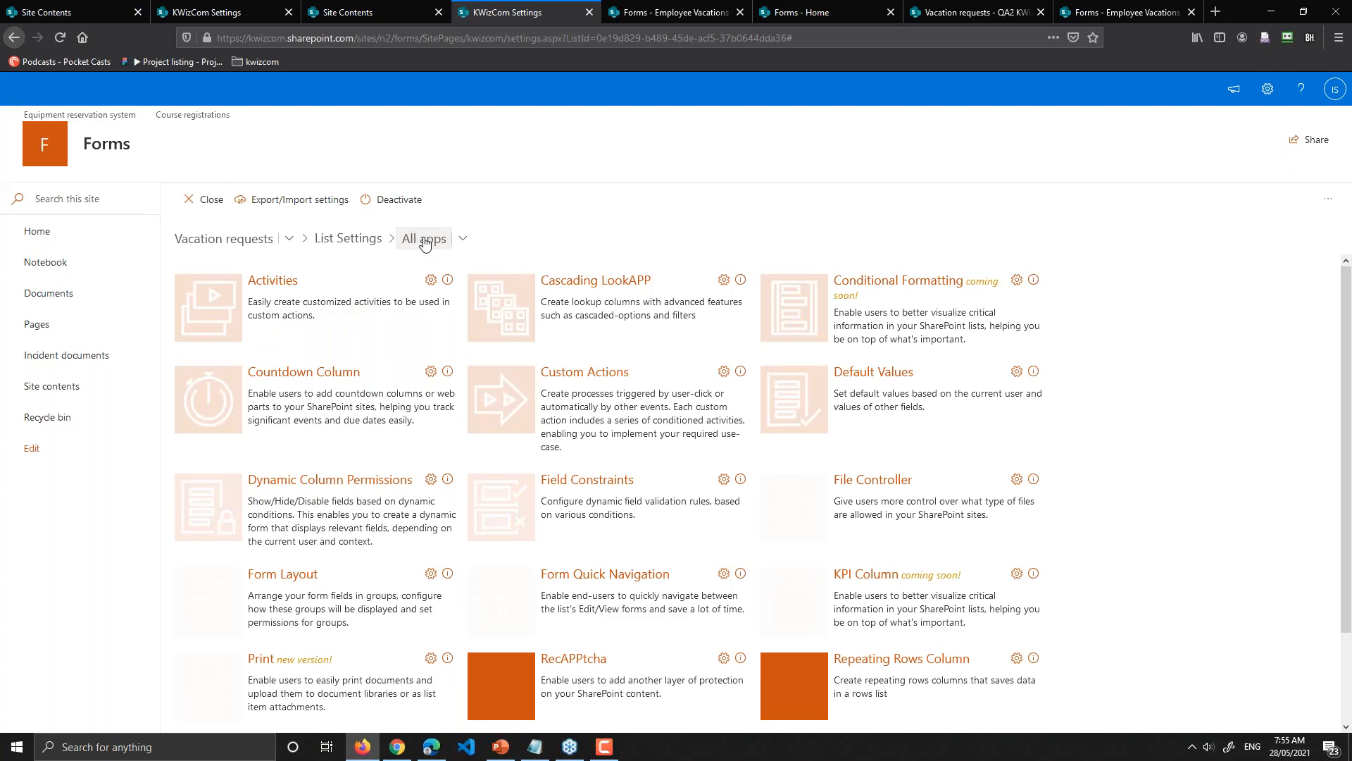
# Step: Open Custom Actions and the settings of the Approve Request (Manager) ribbon button action
pyautogui.click(524, 401)
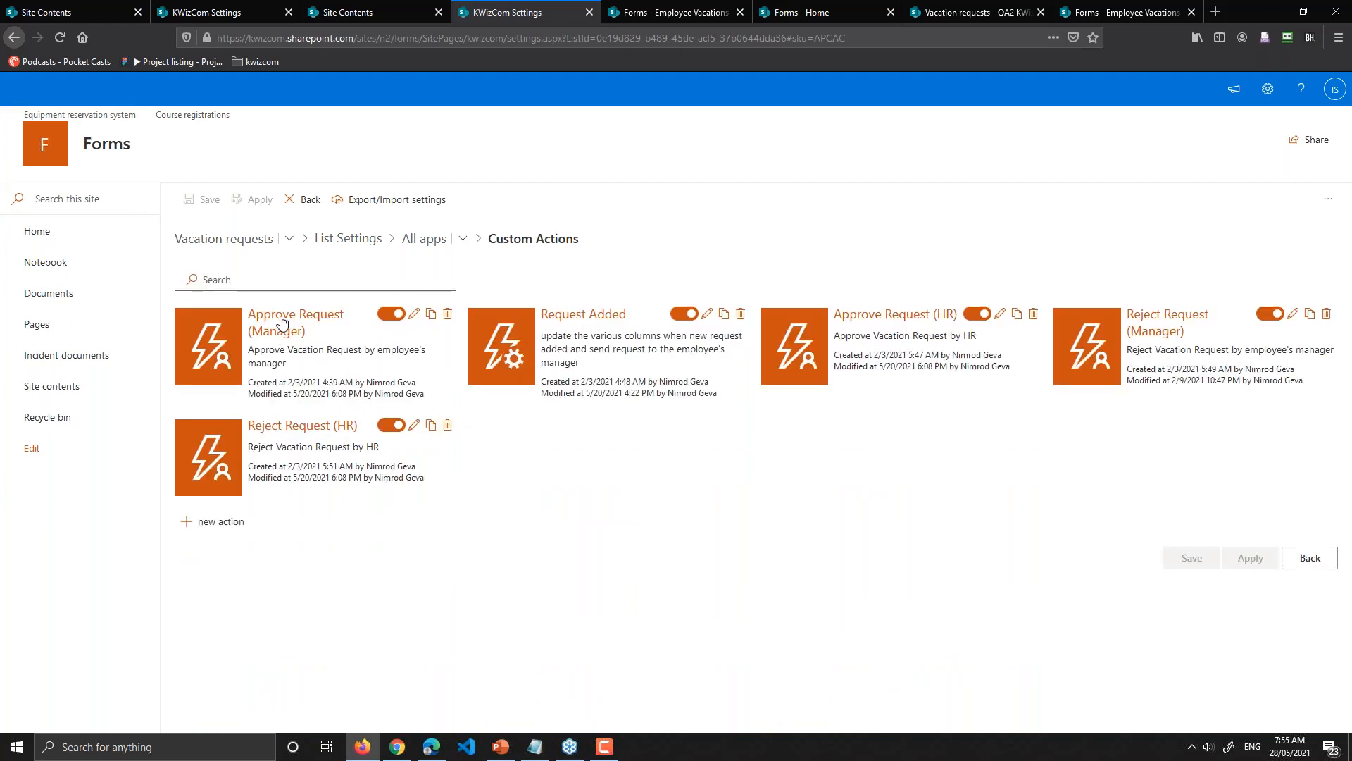
pyautogui.click(240, 343)
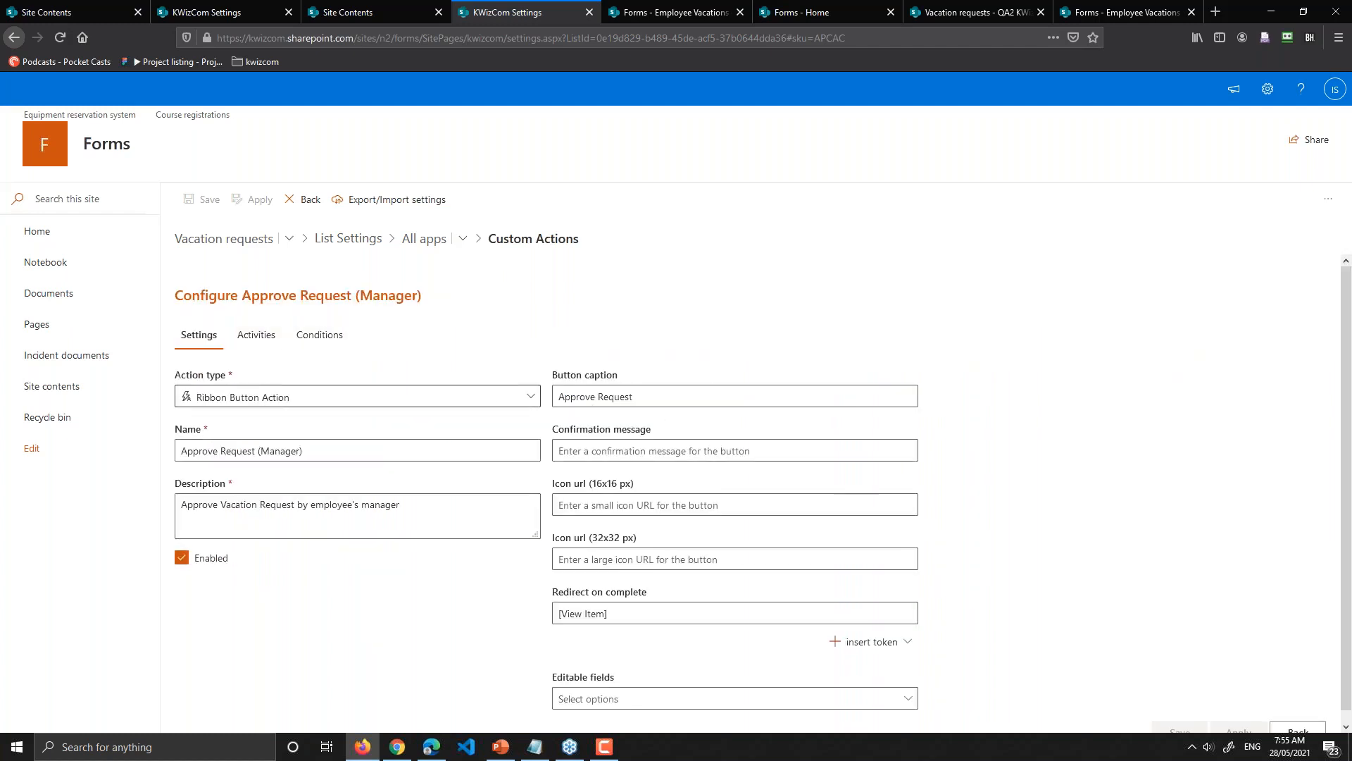
pyautogui.click(674, 391)
pyautogui.click(621, 452)
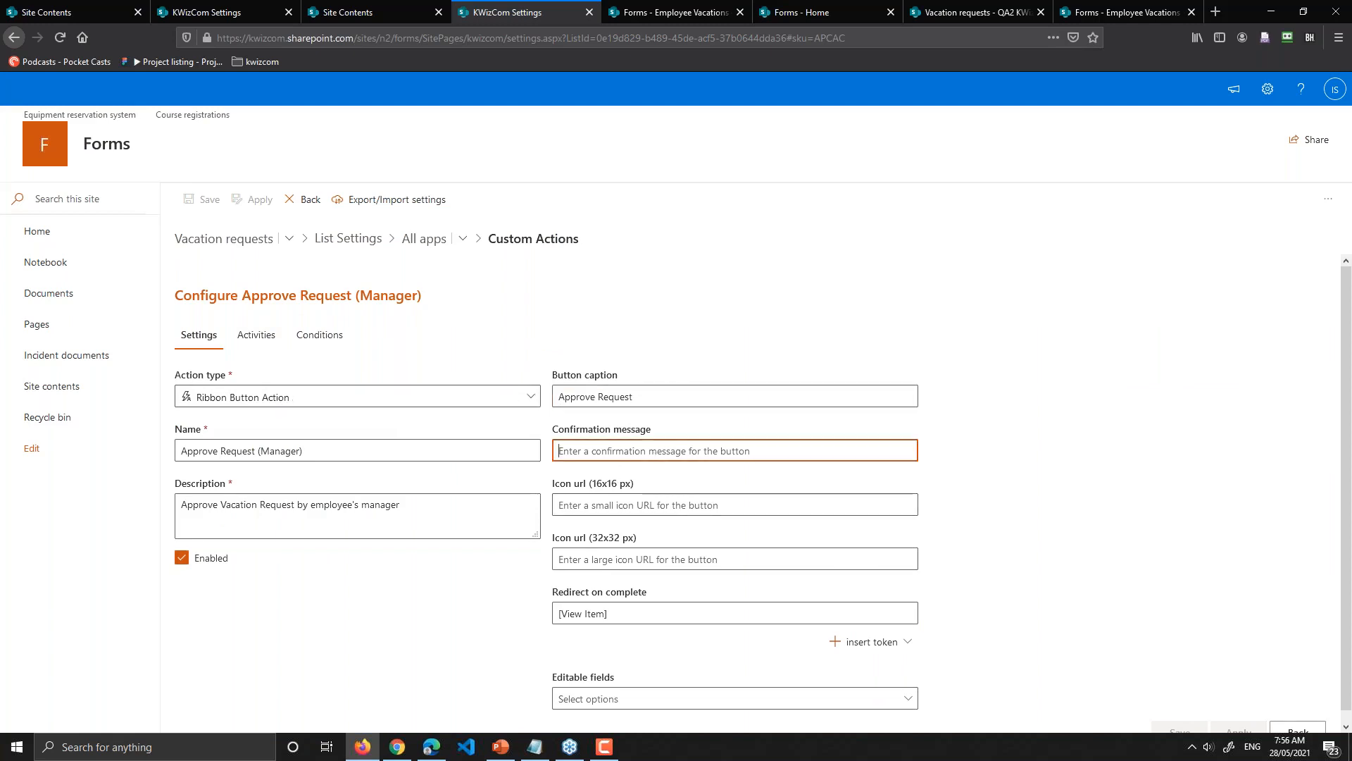
pyautogui.click(621, 505)
pyautogui.click(610, 561)
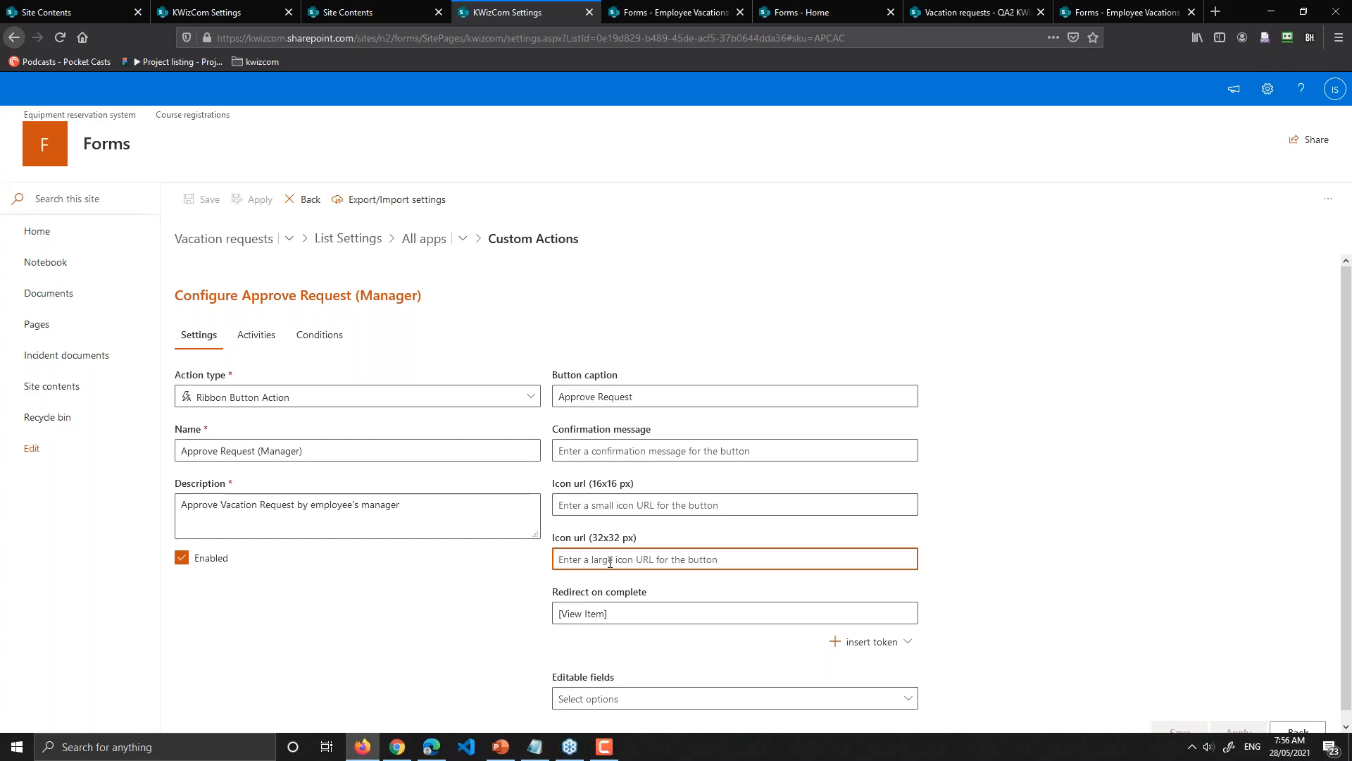
pyautogui.scroll(-1, 610, 561)
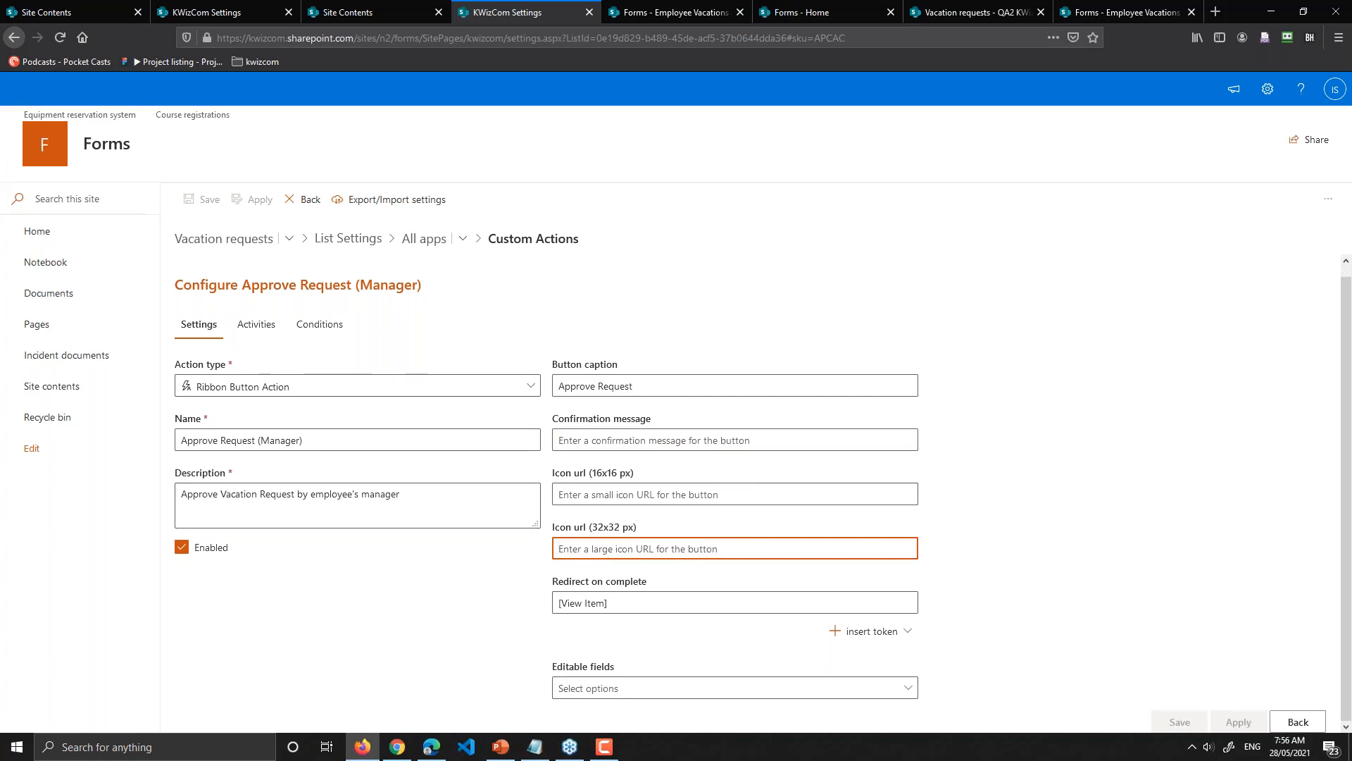
# Step: Show the approval action's activities and expand the under-5-days activity group
pyautogui.click(258, 326)
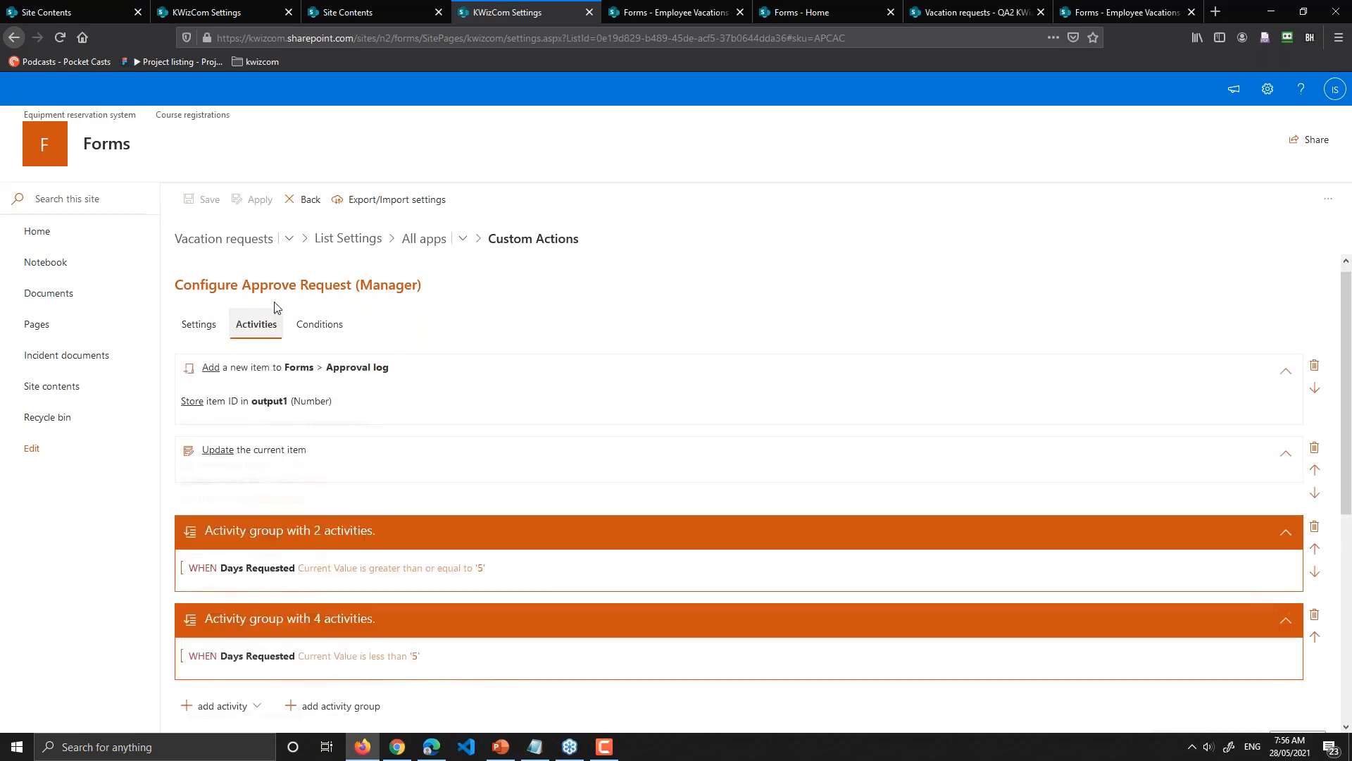
pyautogui.scroll(-2, 525, 337)
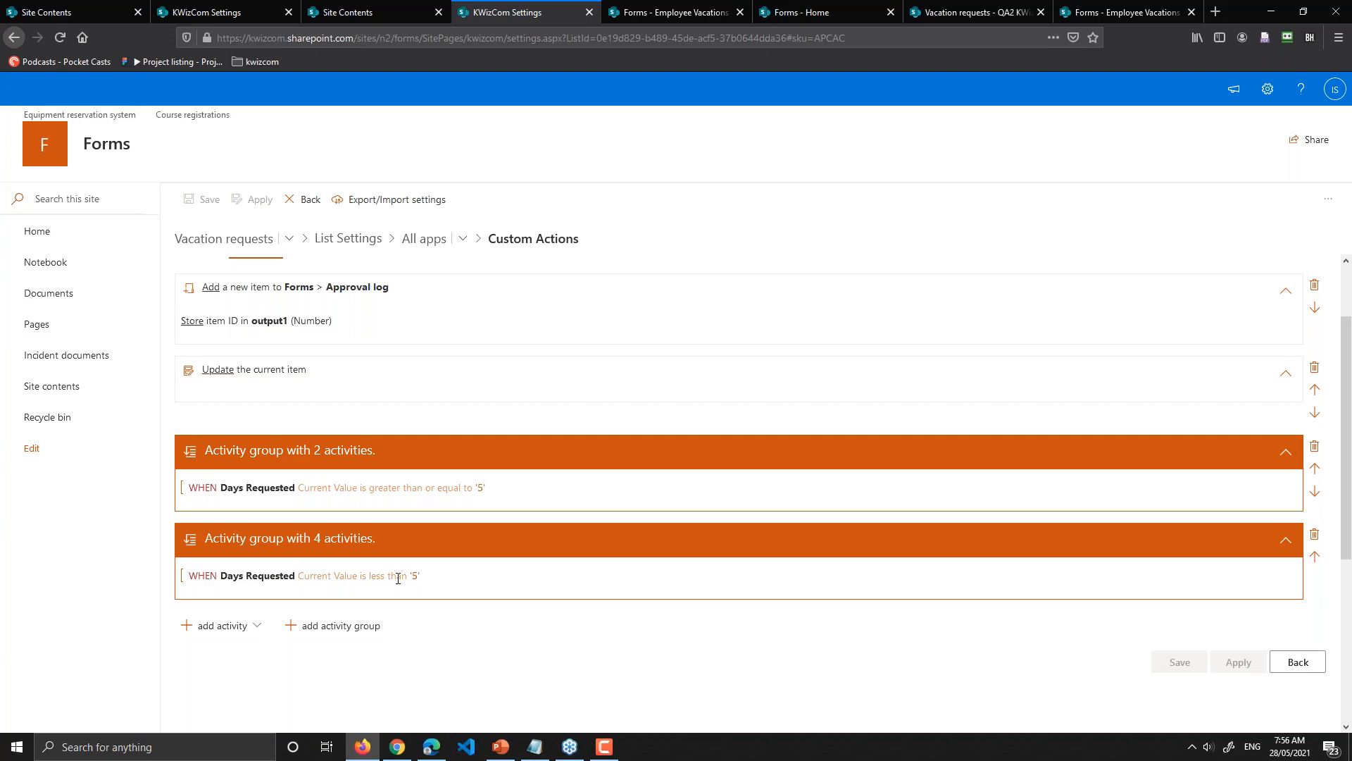
pyautogui.click(515, 548)
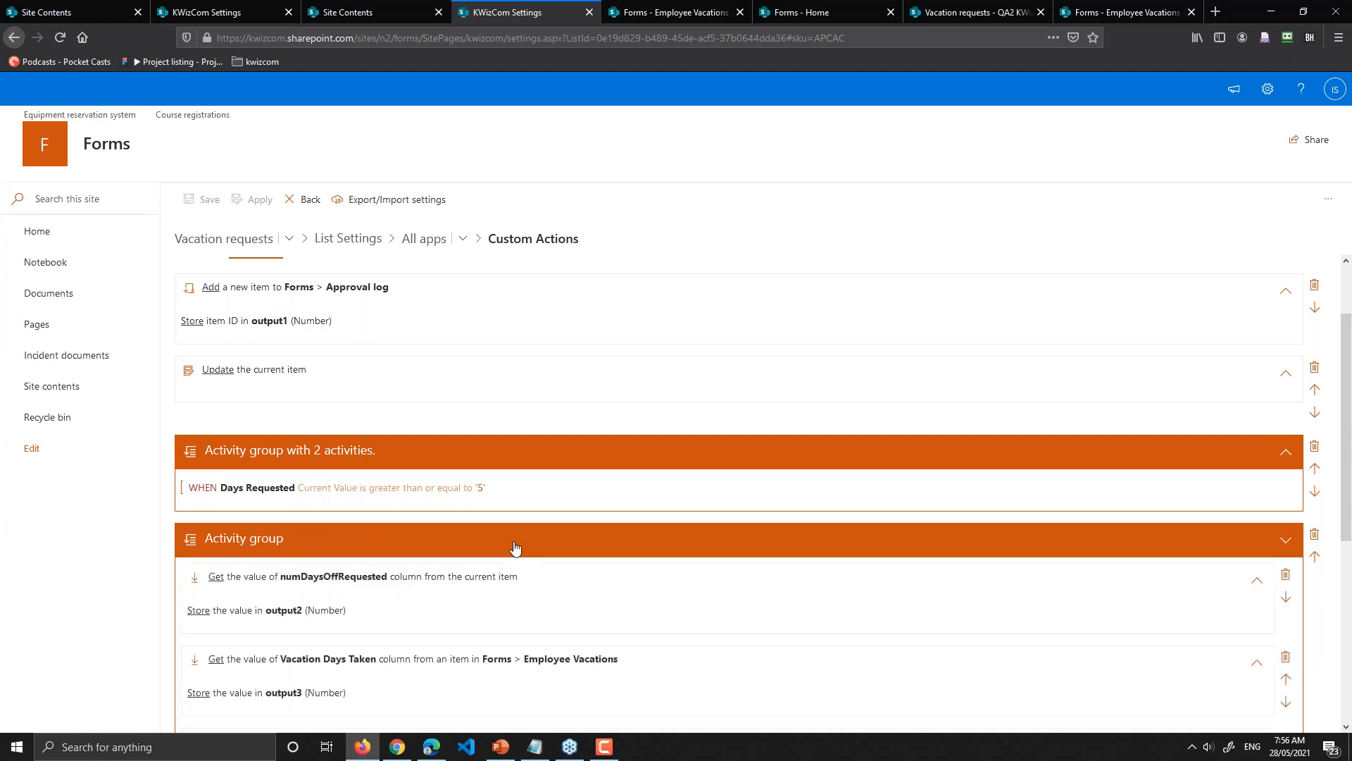
pyautogui.scroll(-3, 515, 548)
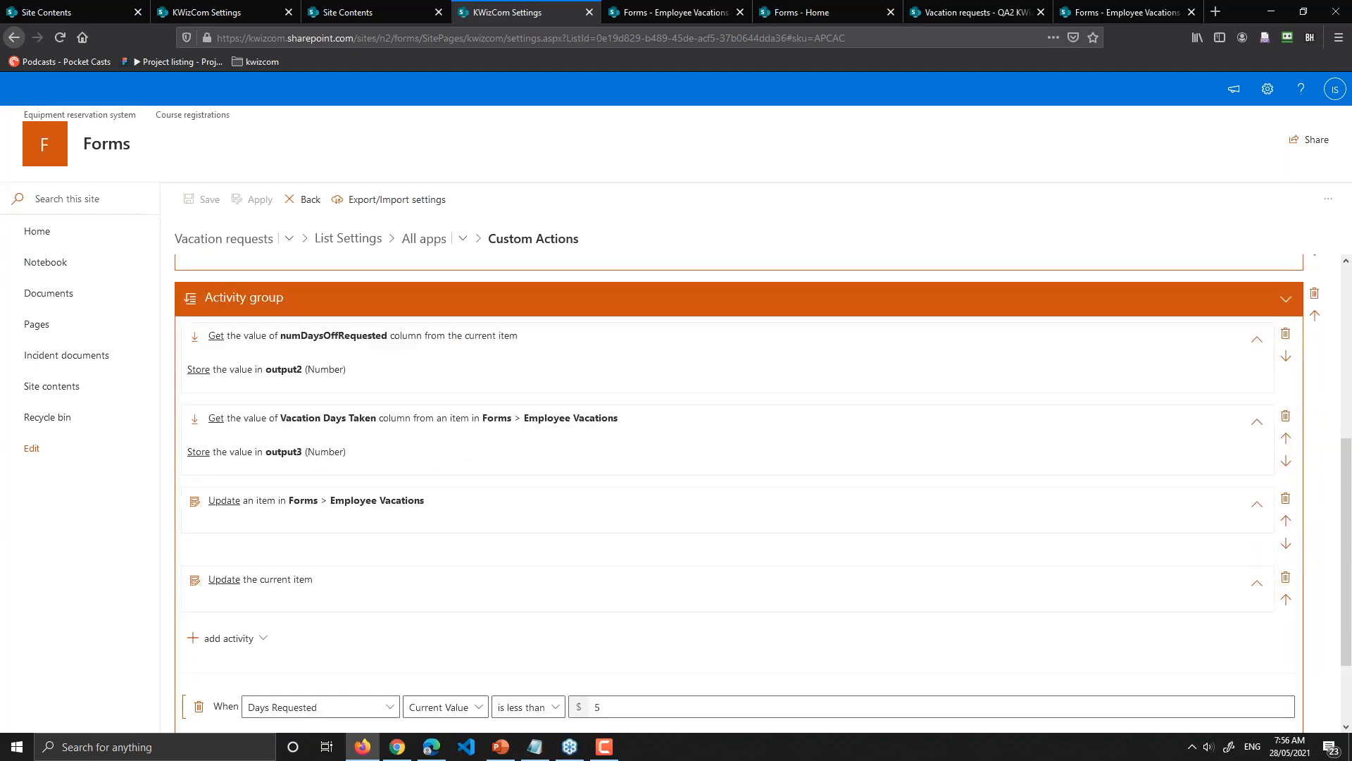
pyautogui.scroll(2, 515, 548)
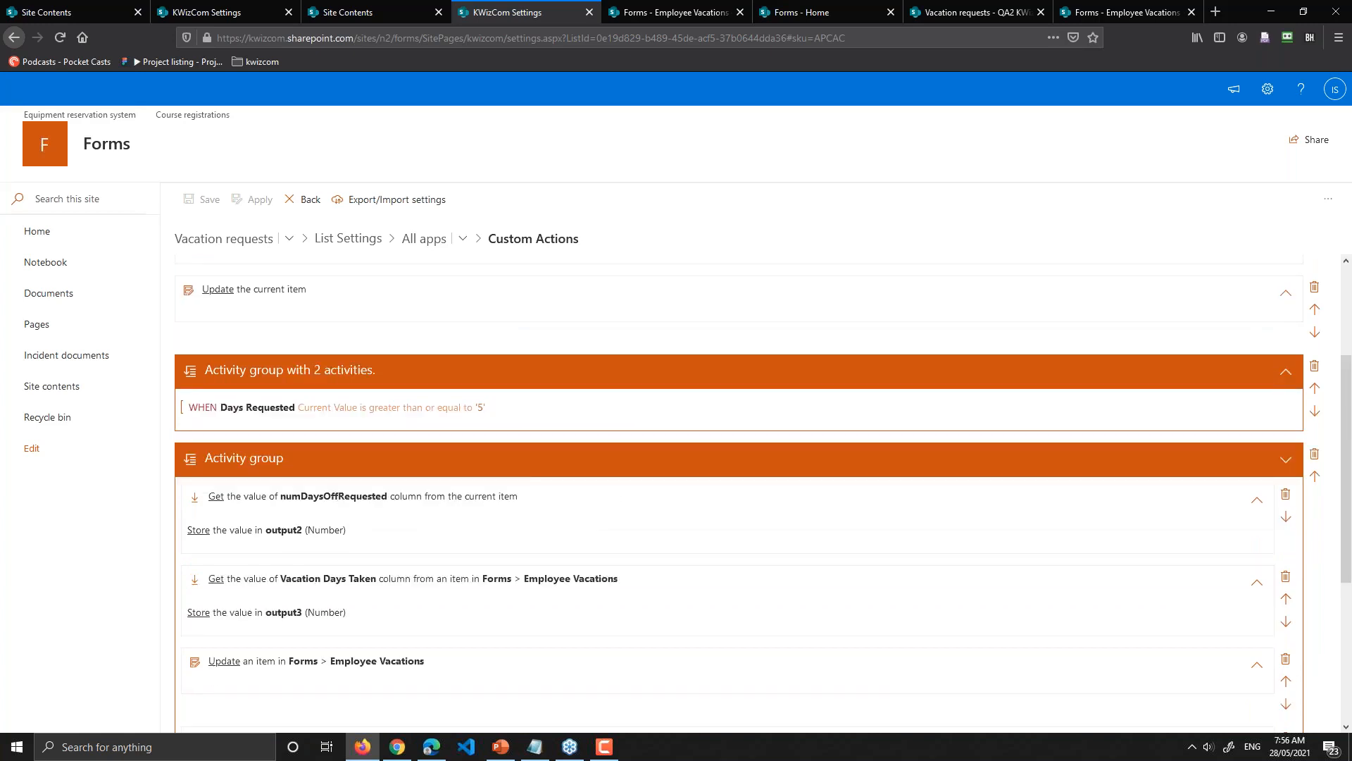
# Step: Check the 5-or-more-days group, collapse both groups, then switch to the Forms home page
pyautogui.click(338, 371)
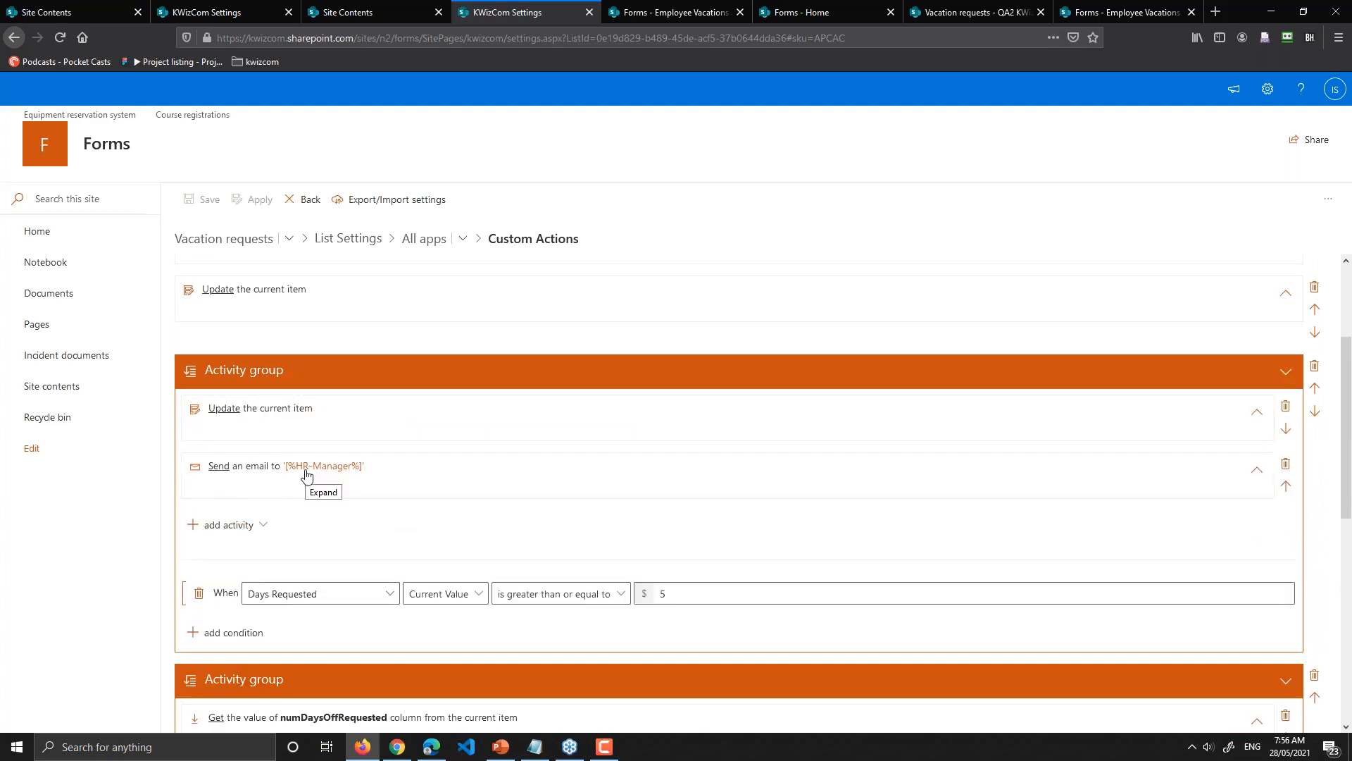
pyautogui.click(334, 370)
pyautogui.click(350, 458)
pyautogui.scroll(3, 350, 459)
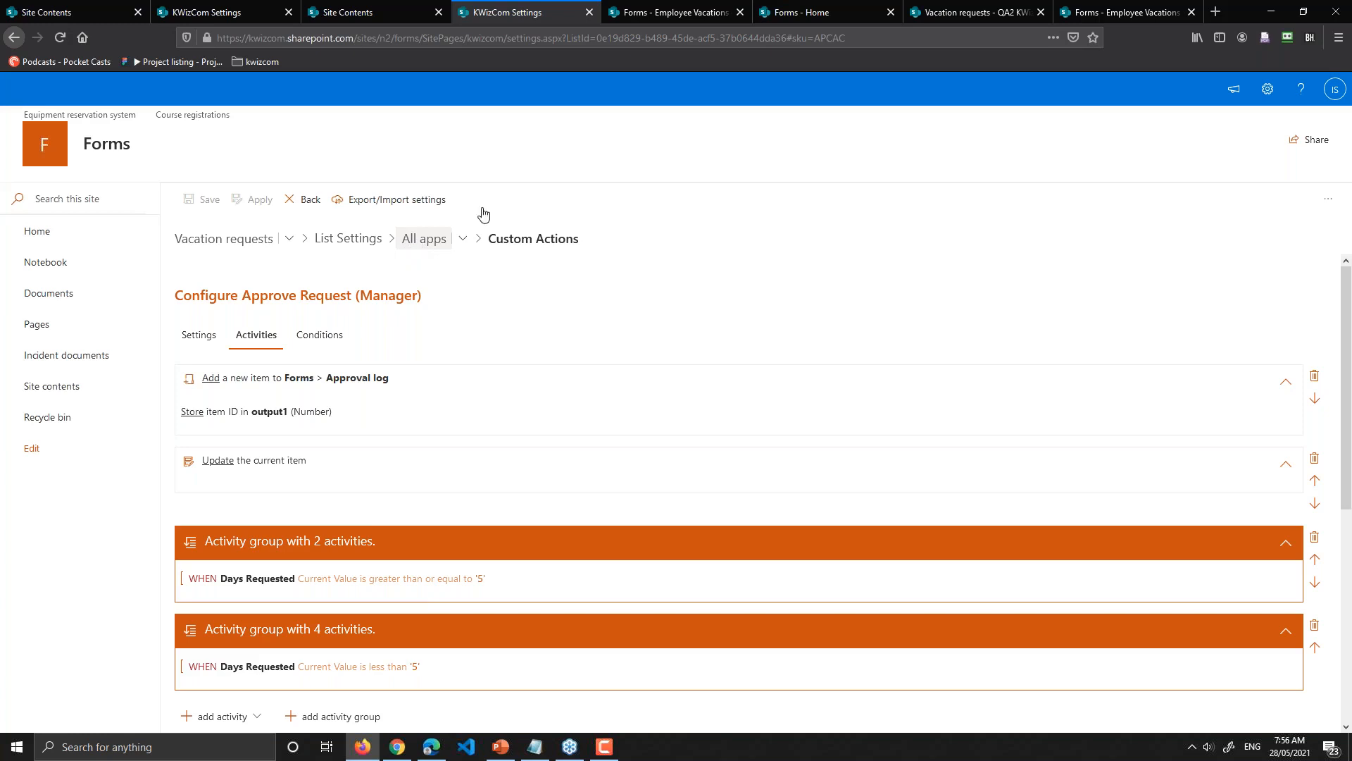
pyautogui.click(684, 5)
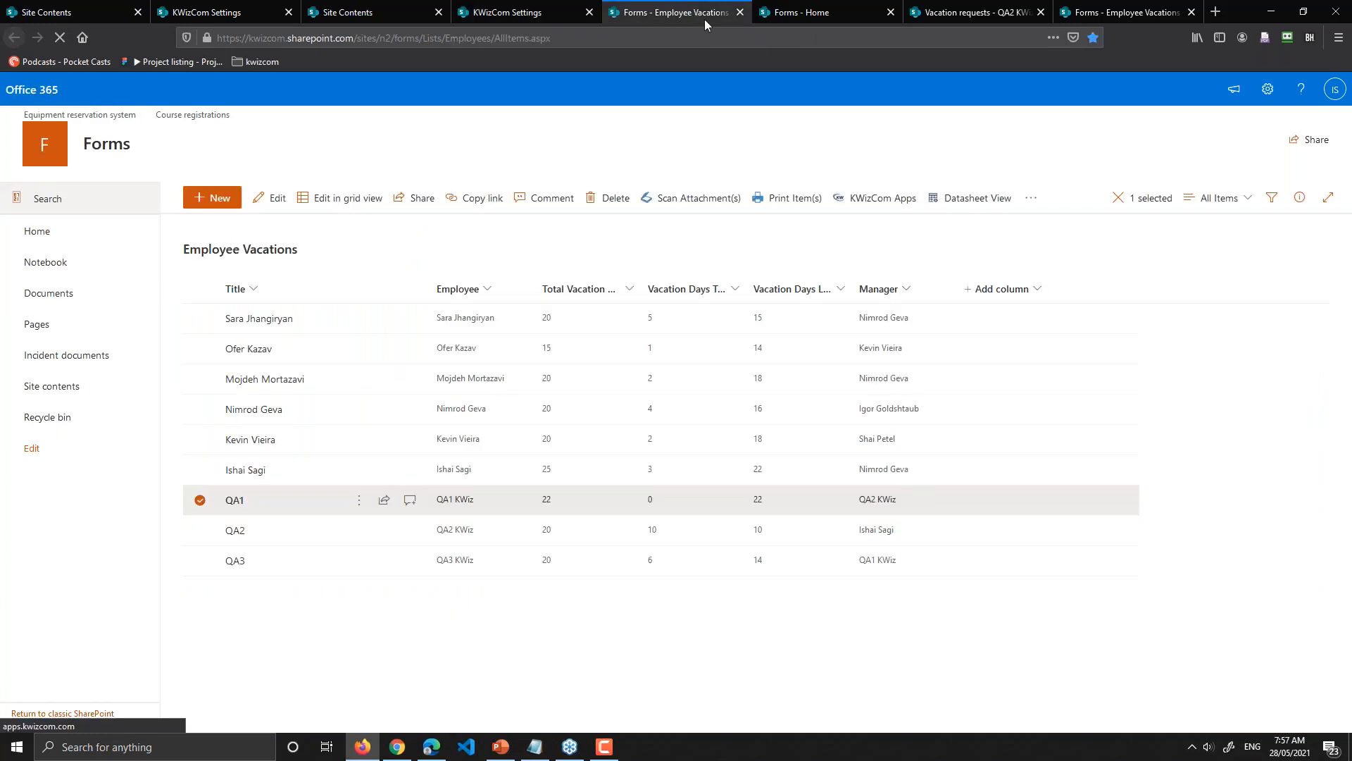
pyautogui.click(815, 8)
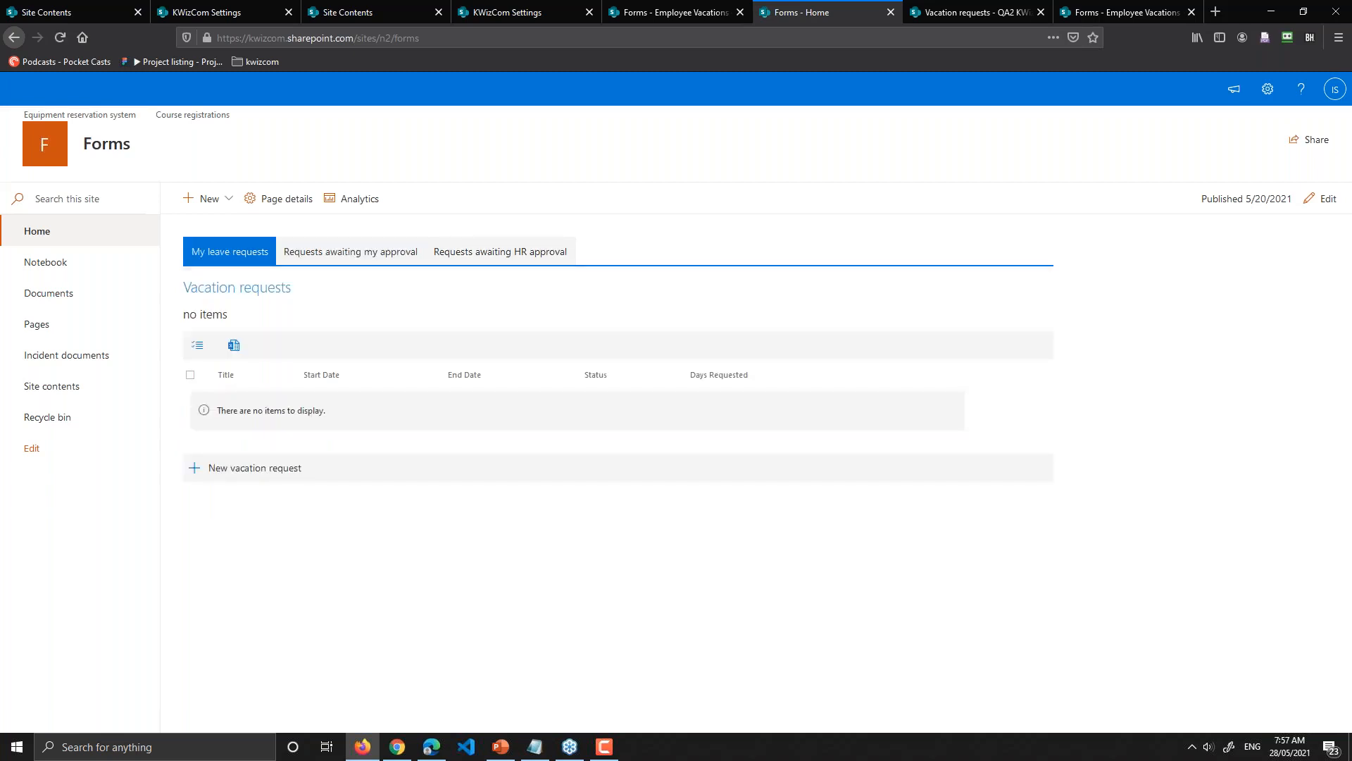
# Step: Start a new vacation request from the Forms home page
pyautogui.click(264, 469)
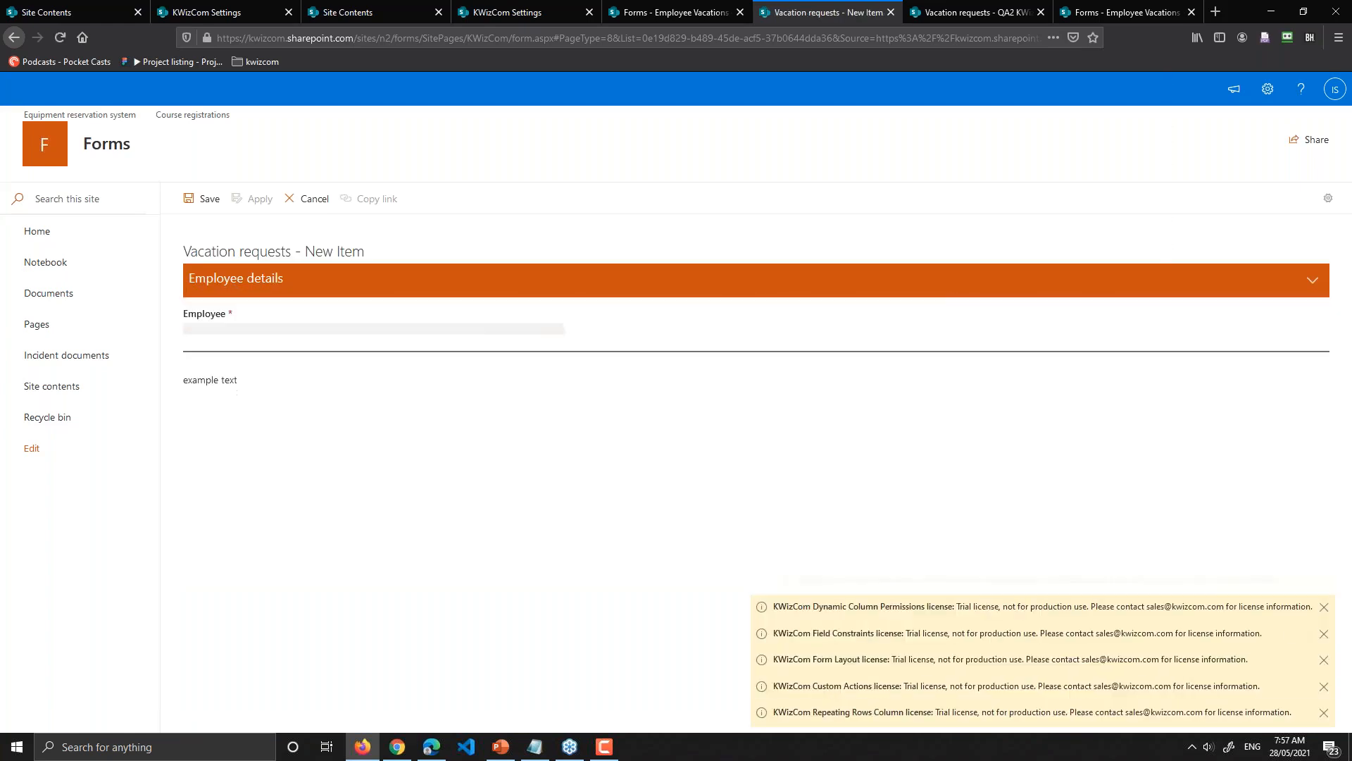
# Step: Dismiss the five trial-license notices and open the form's Script editor from the gear menu
pyautogui.click(1324, 606)
pyautogui.click(1324, 633)
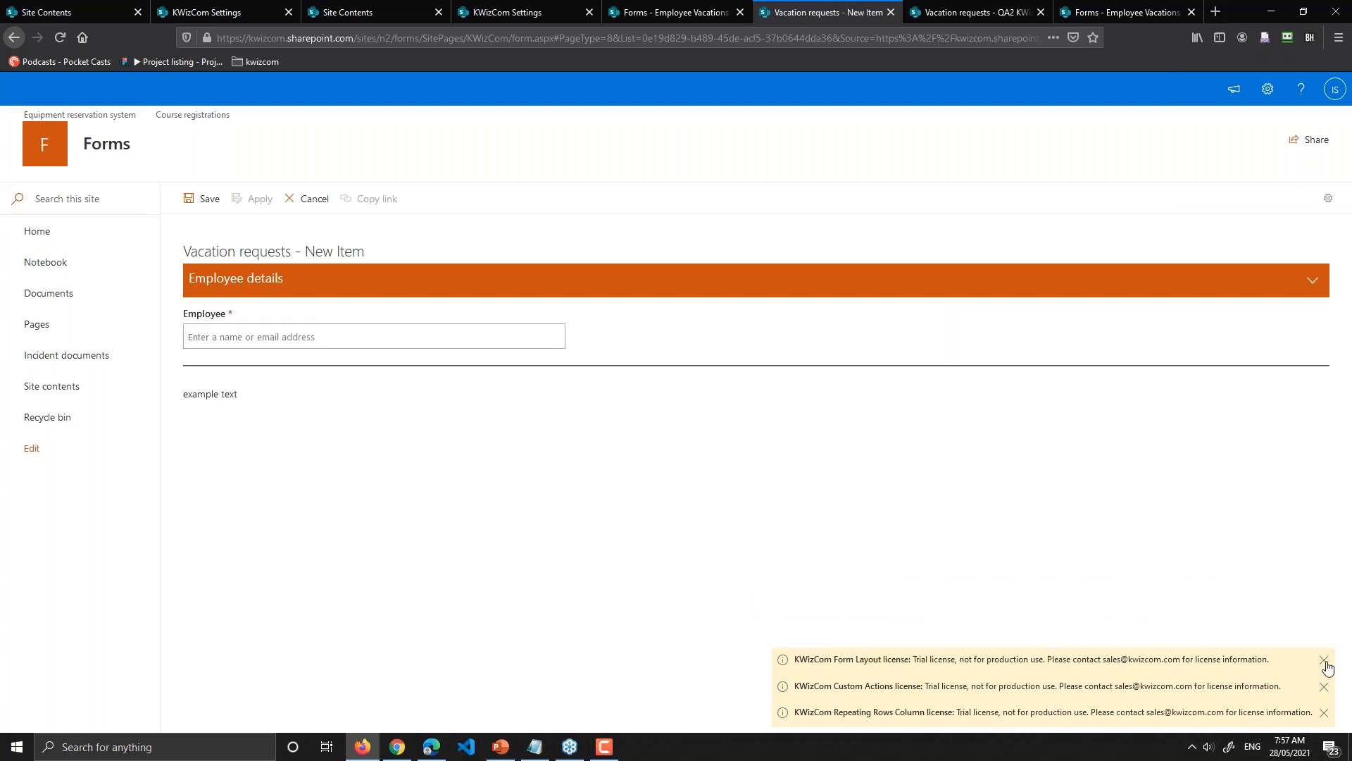
pyautogui.click(1324, 660)
pyautogui.click(1325, 685)
pyautogui.click(1326, 712)
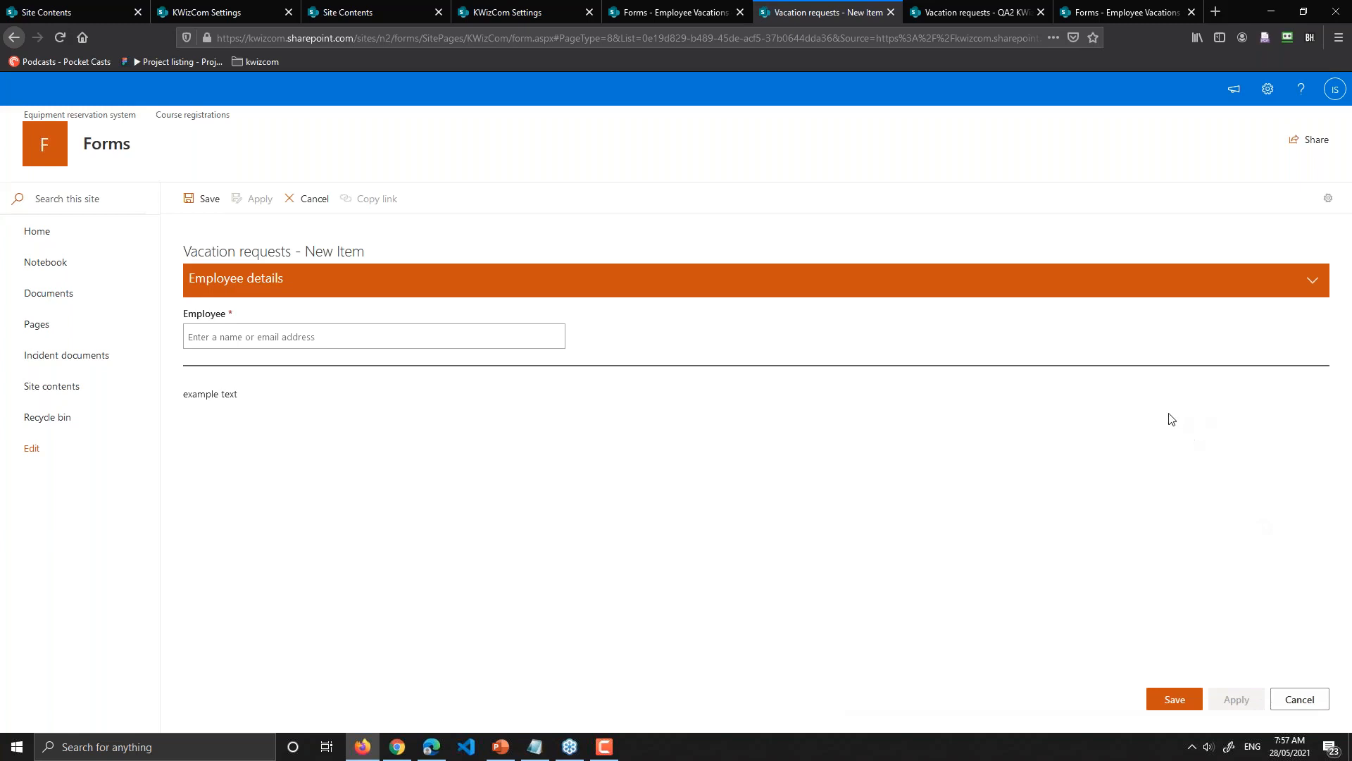
pyautogui.click(1329, 201)
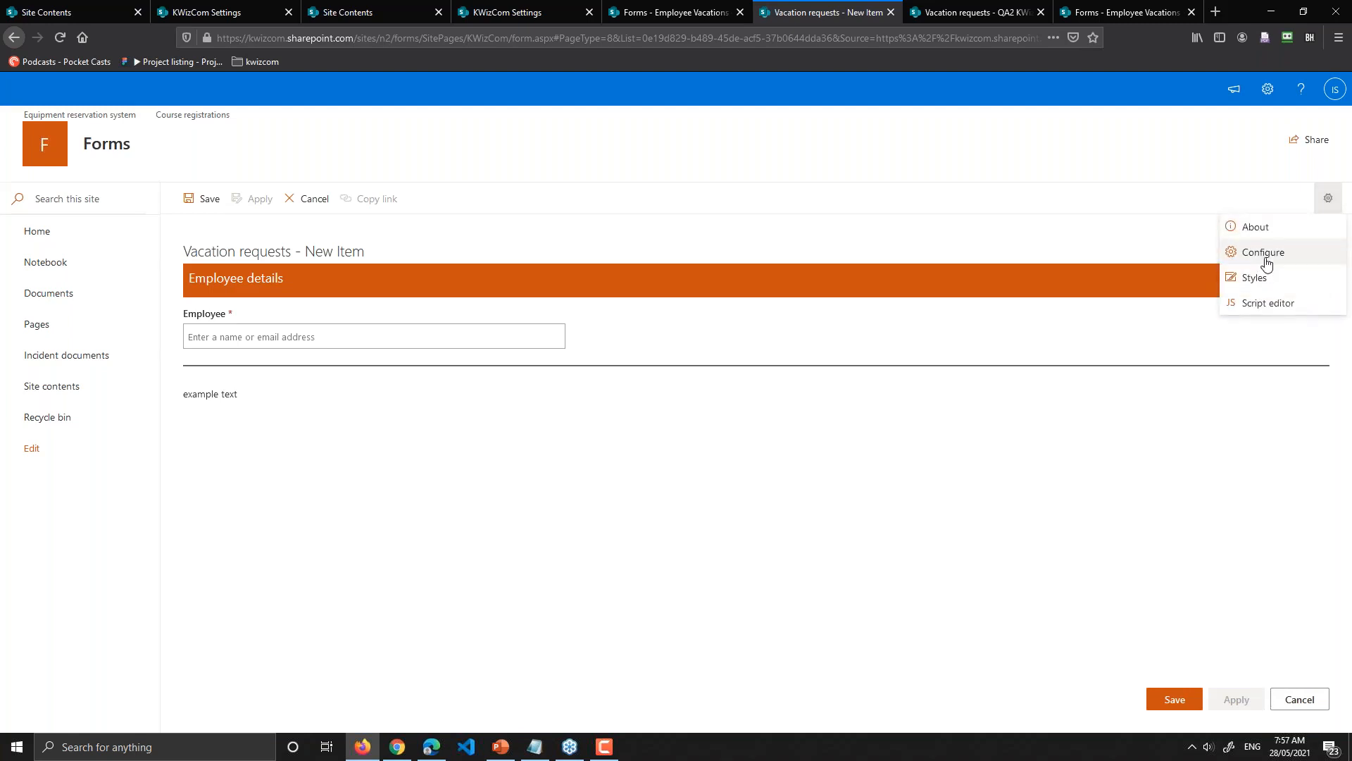
pyautogui.click(1280, 306)
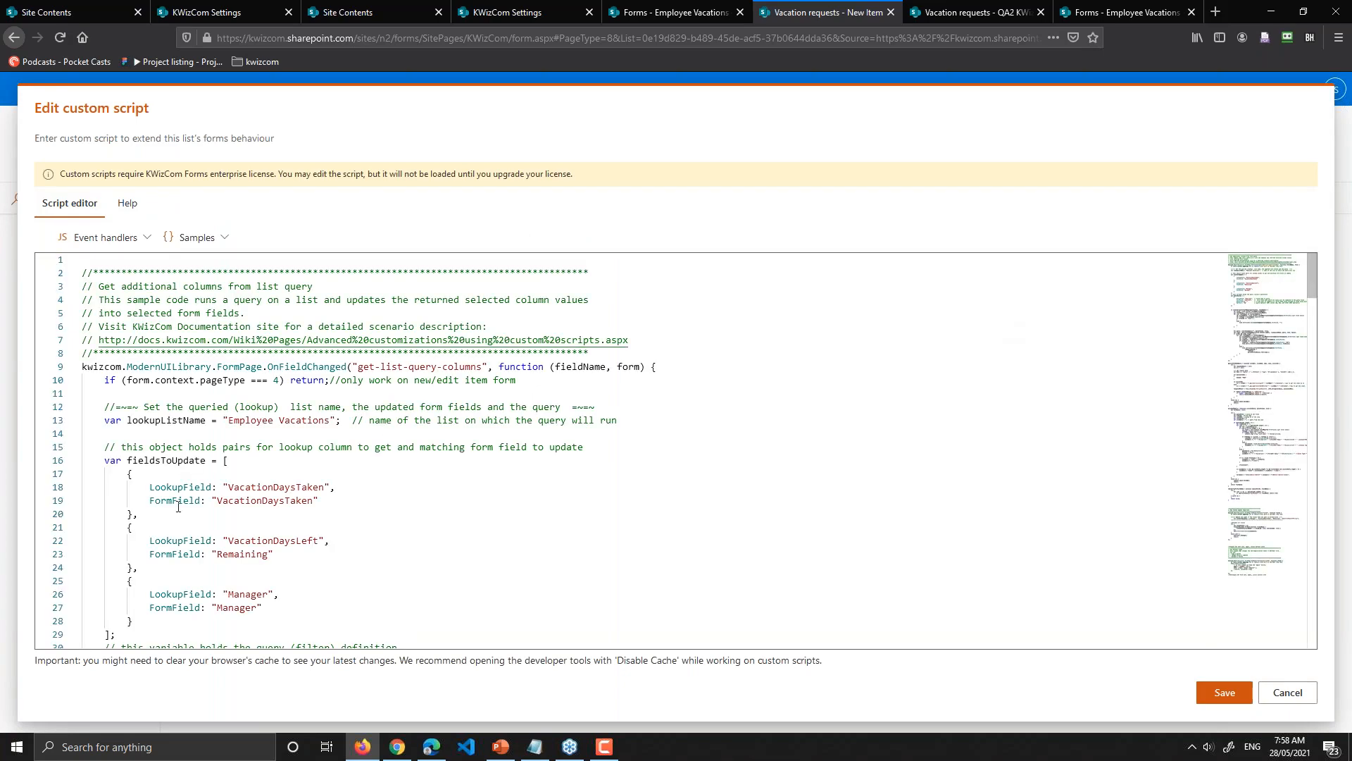
# Step: Highlight OnFieldChanged, lookupListName, and the VacationDaysTaken, VacationDaysLeft and Manager lookup fields in the script
pyautogui.scroll(-6, 281, 465)
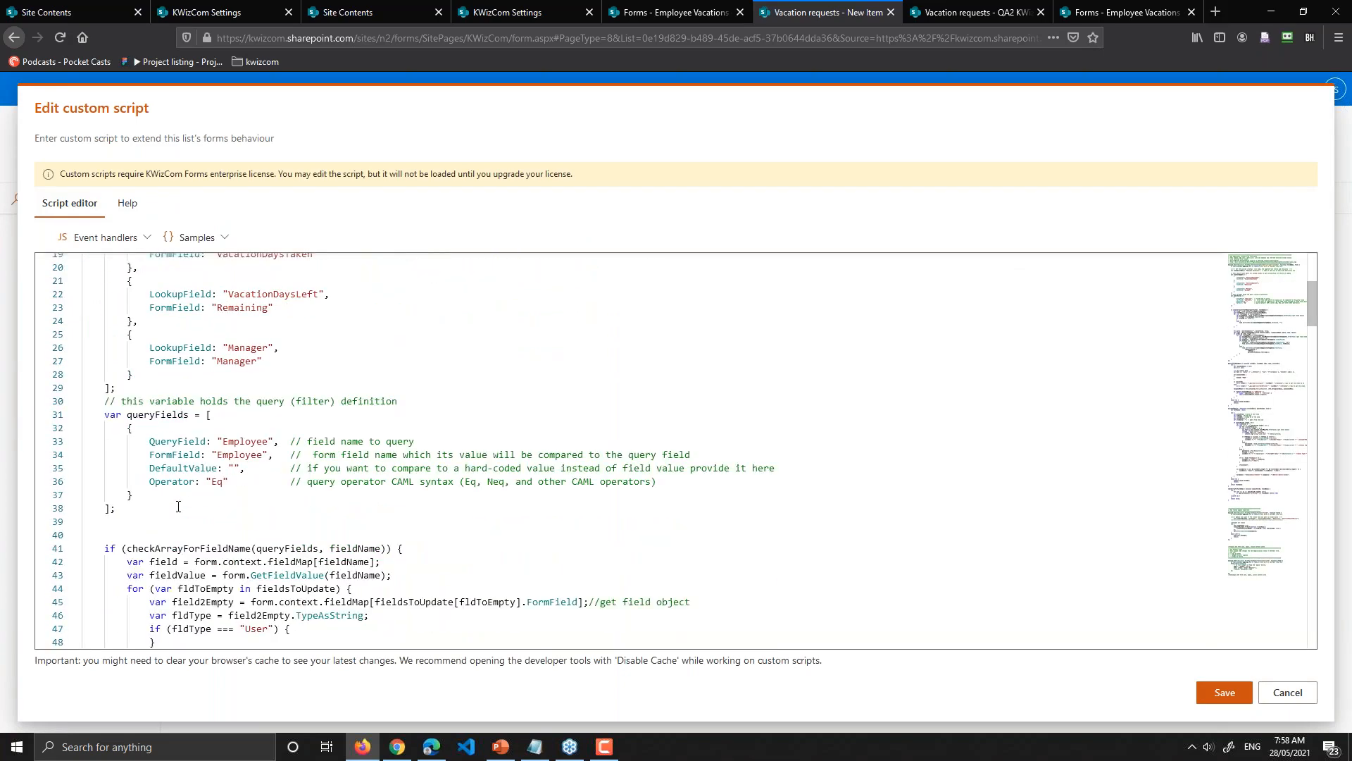
pyautogui.scroll(6, 178, 506)
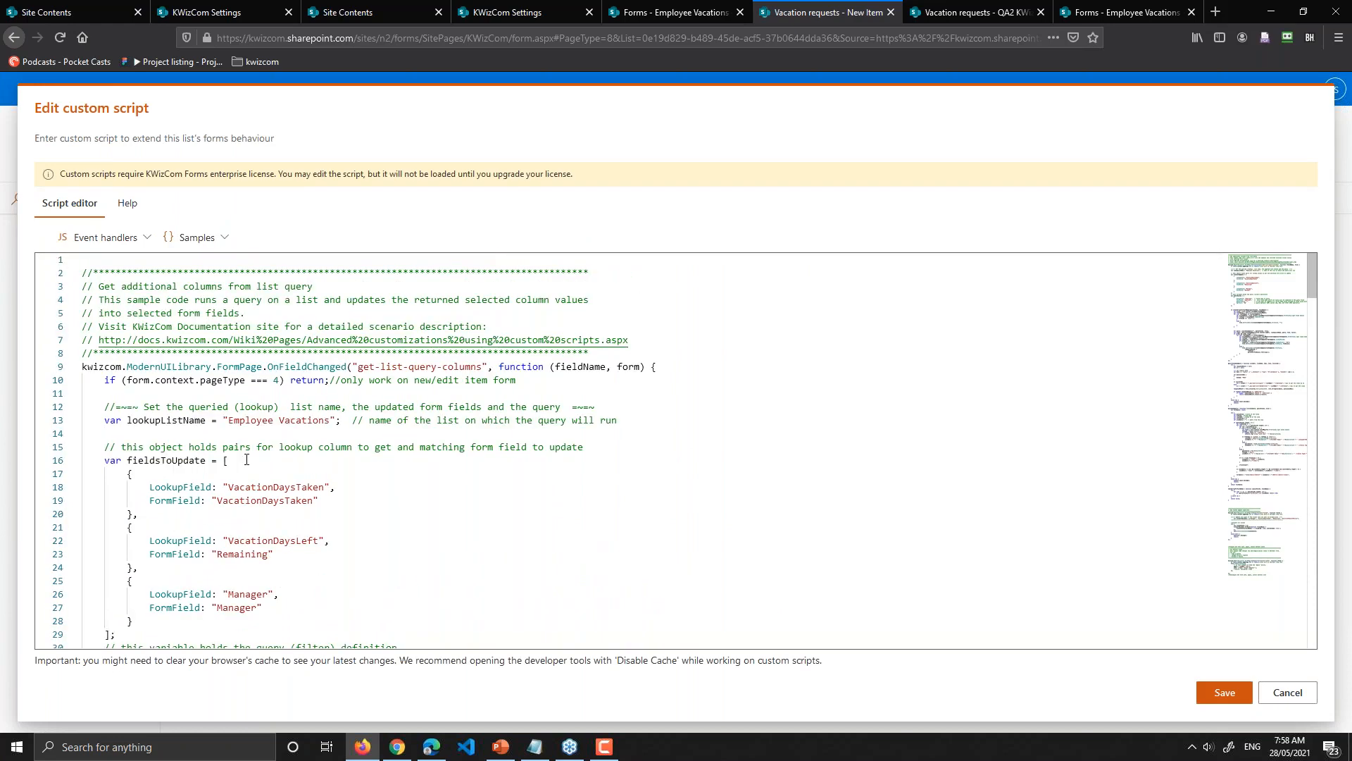
pyautogui.doubleClick(301, 366)
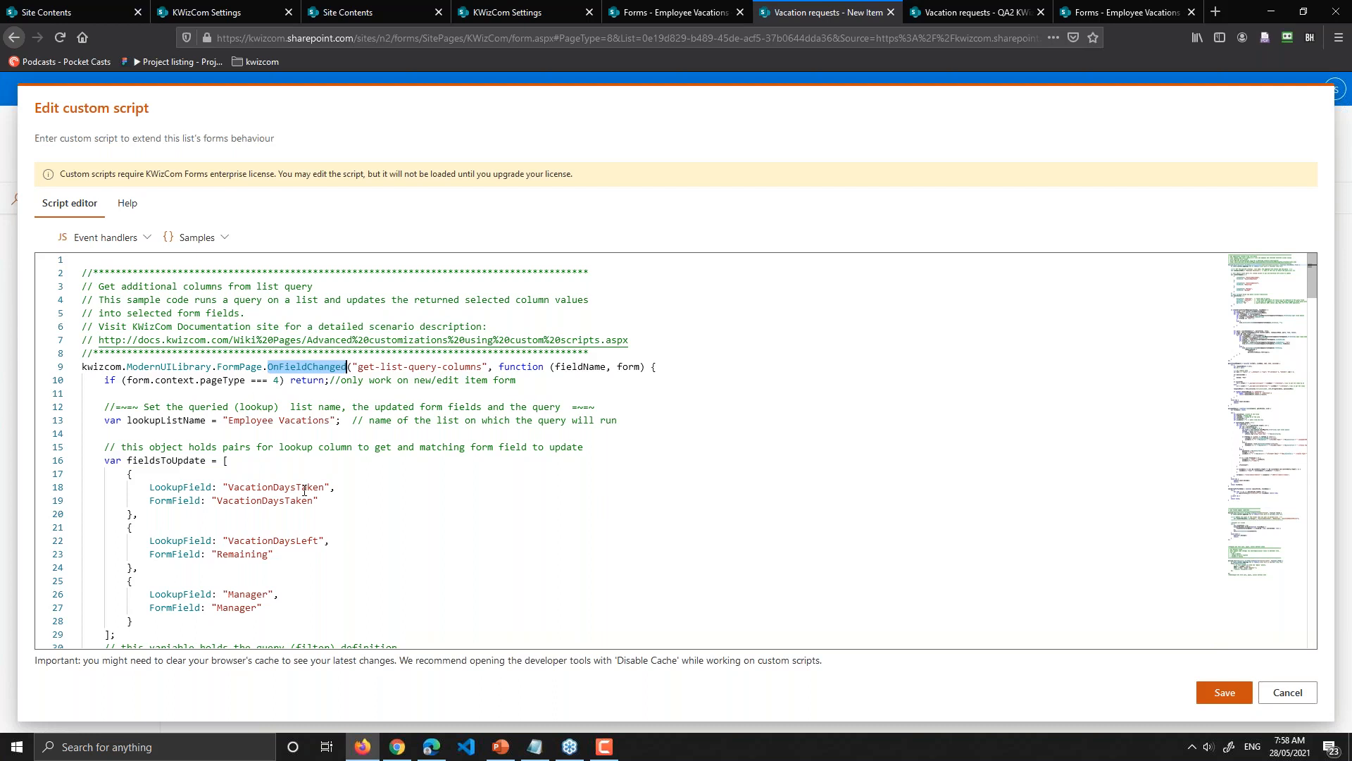
pyautogui.scroll(-1, 212, 422)
pyautogui.click(189, 385)
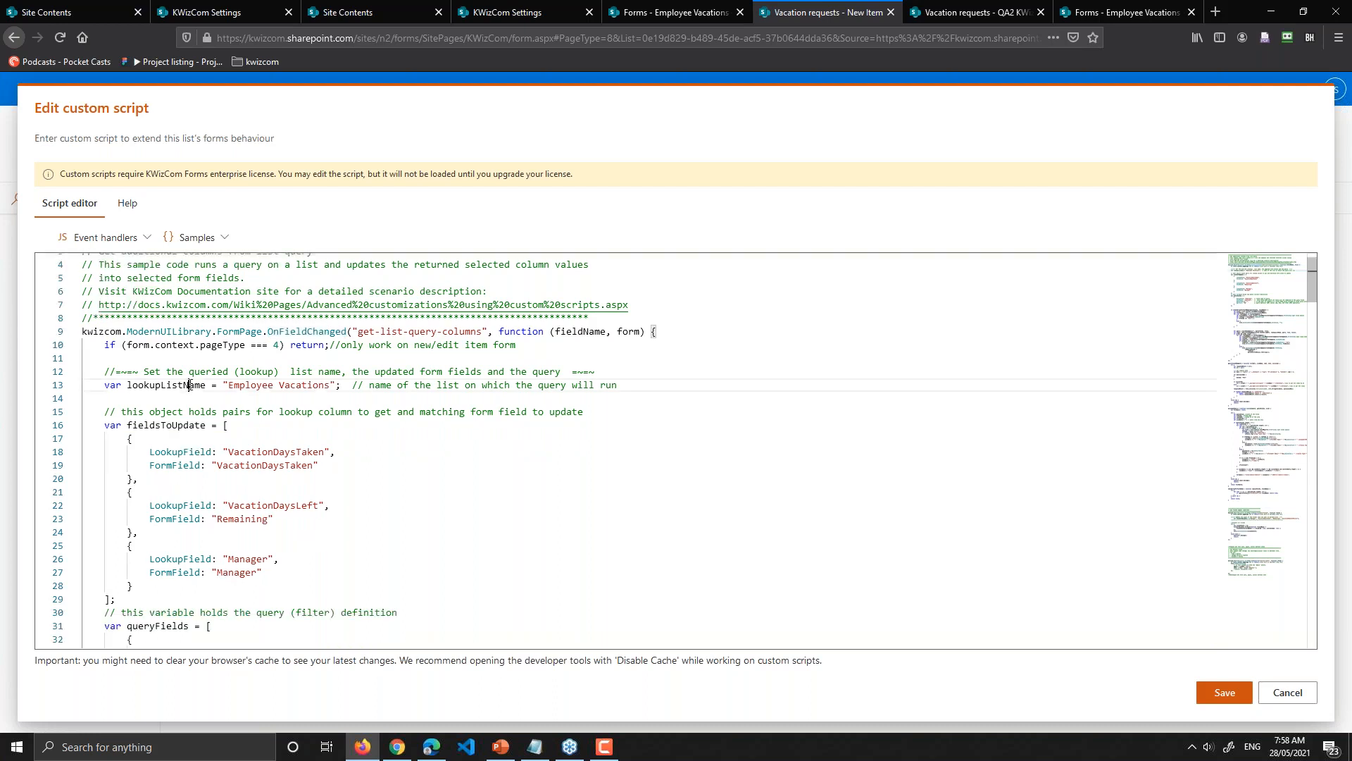
pyautogui.doubleClick(189, 384)
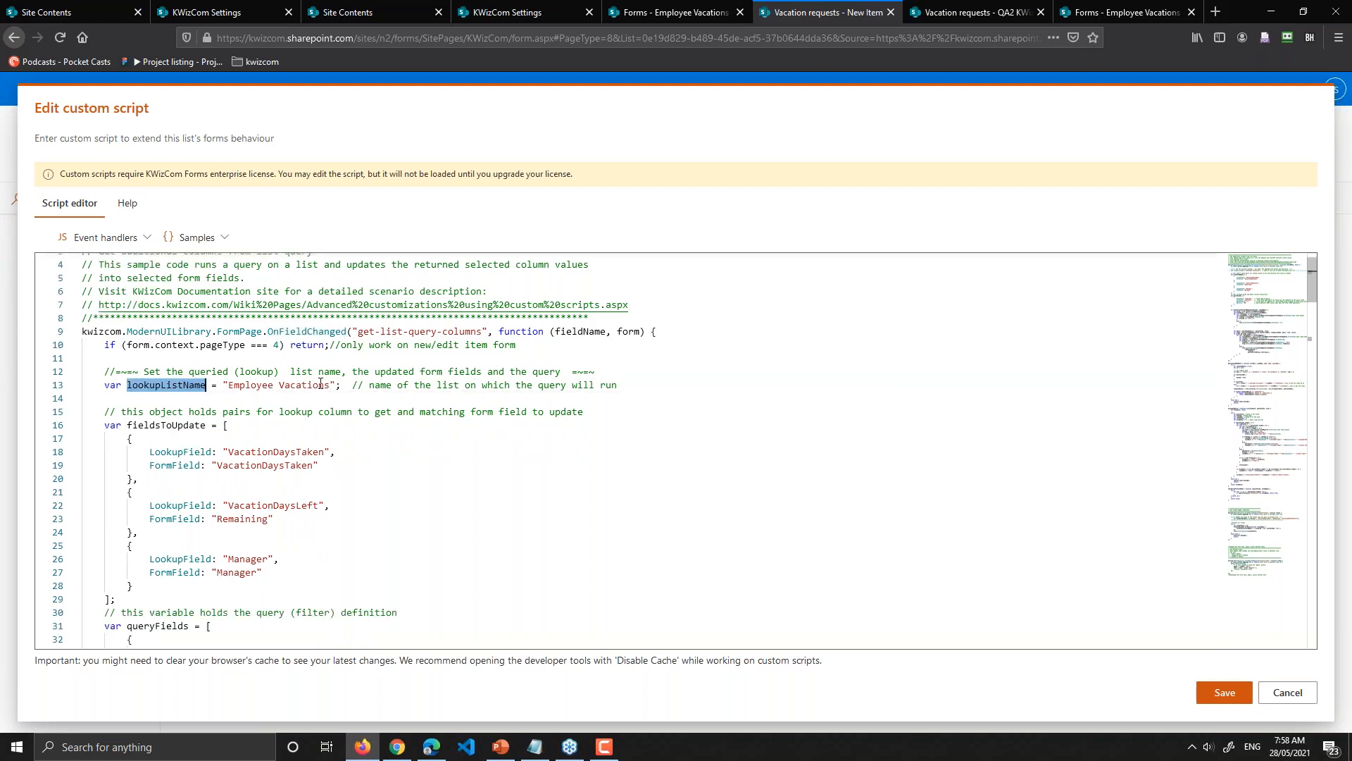
pyautogui.doubleClick(233, 560)
pyautogui.doubleClick(273, 505)
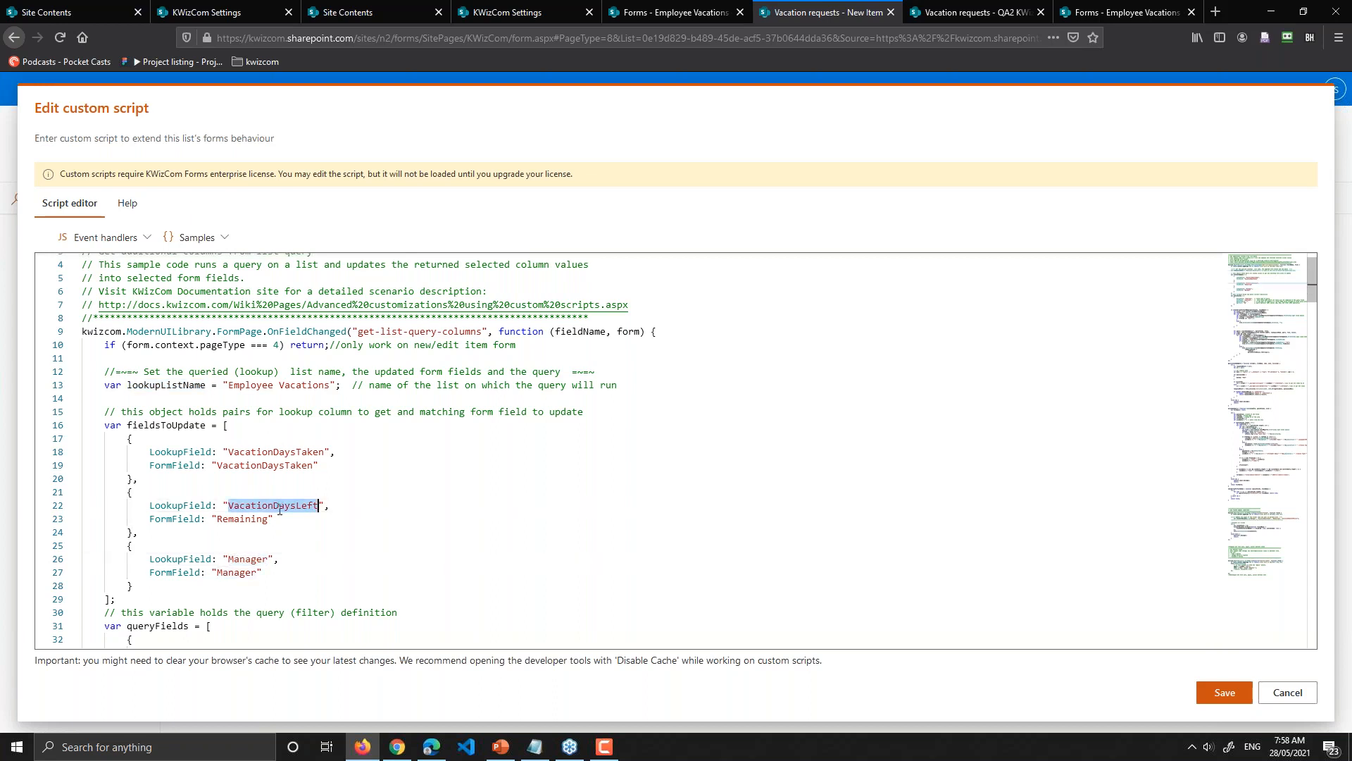
pyautogui.doubleClick(286, 452)
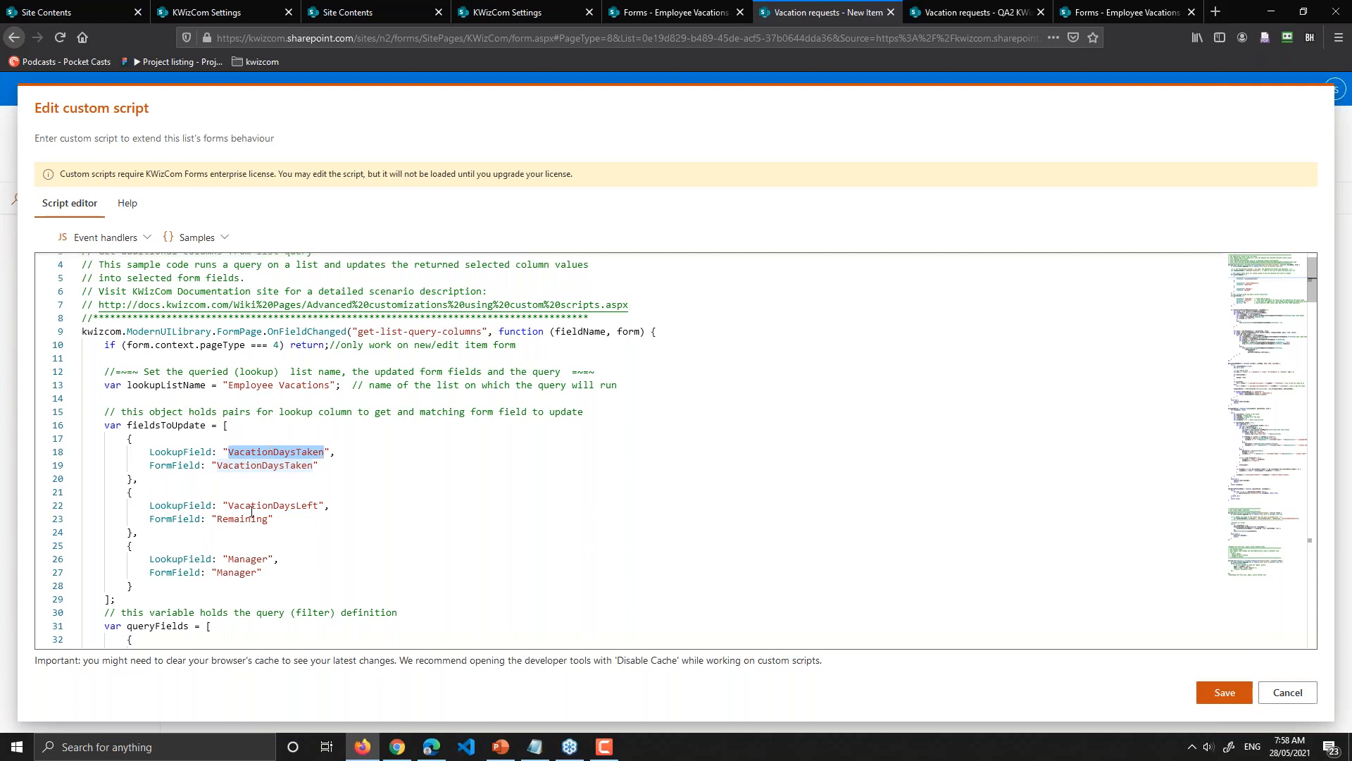
pyautogui.doubleClick(251, 560)
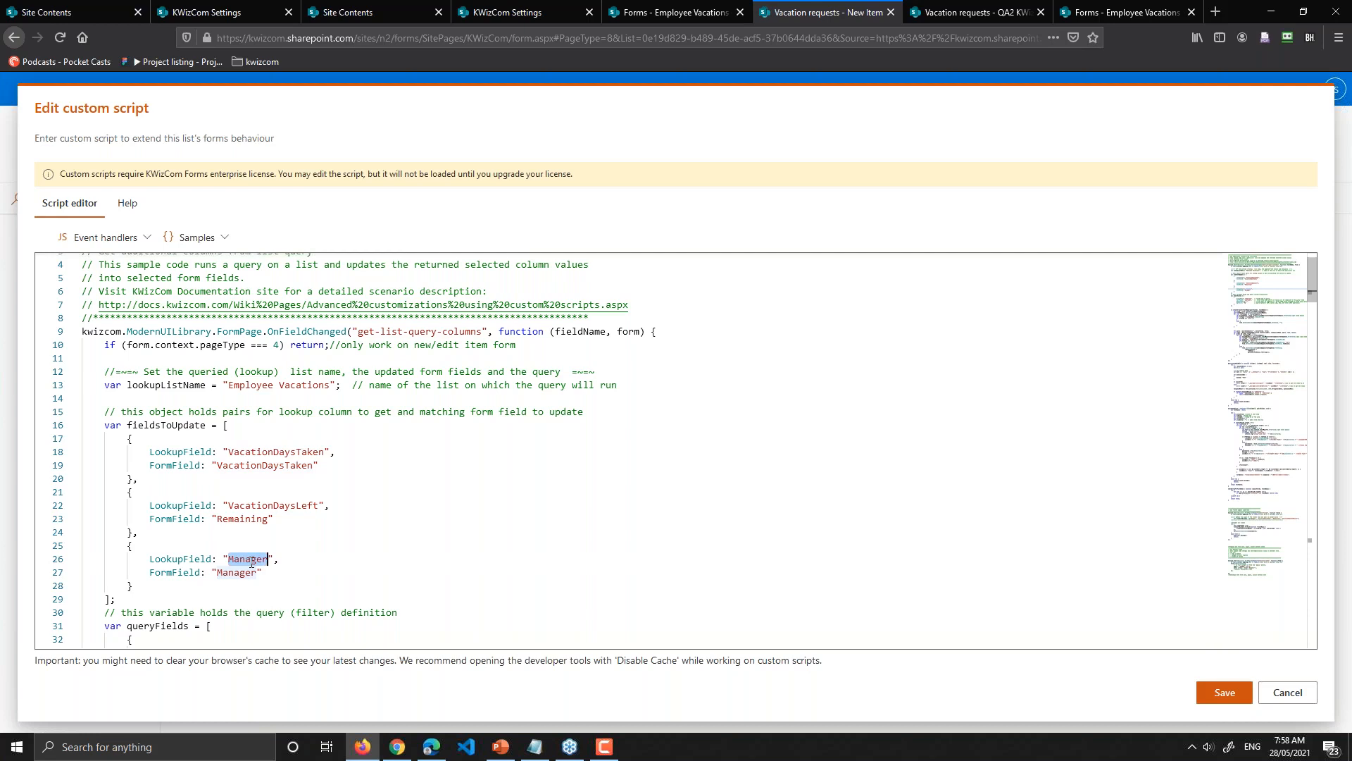
pyautogui.doubleClick(291, 505)
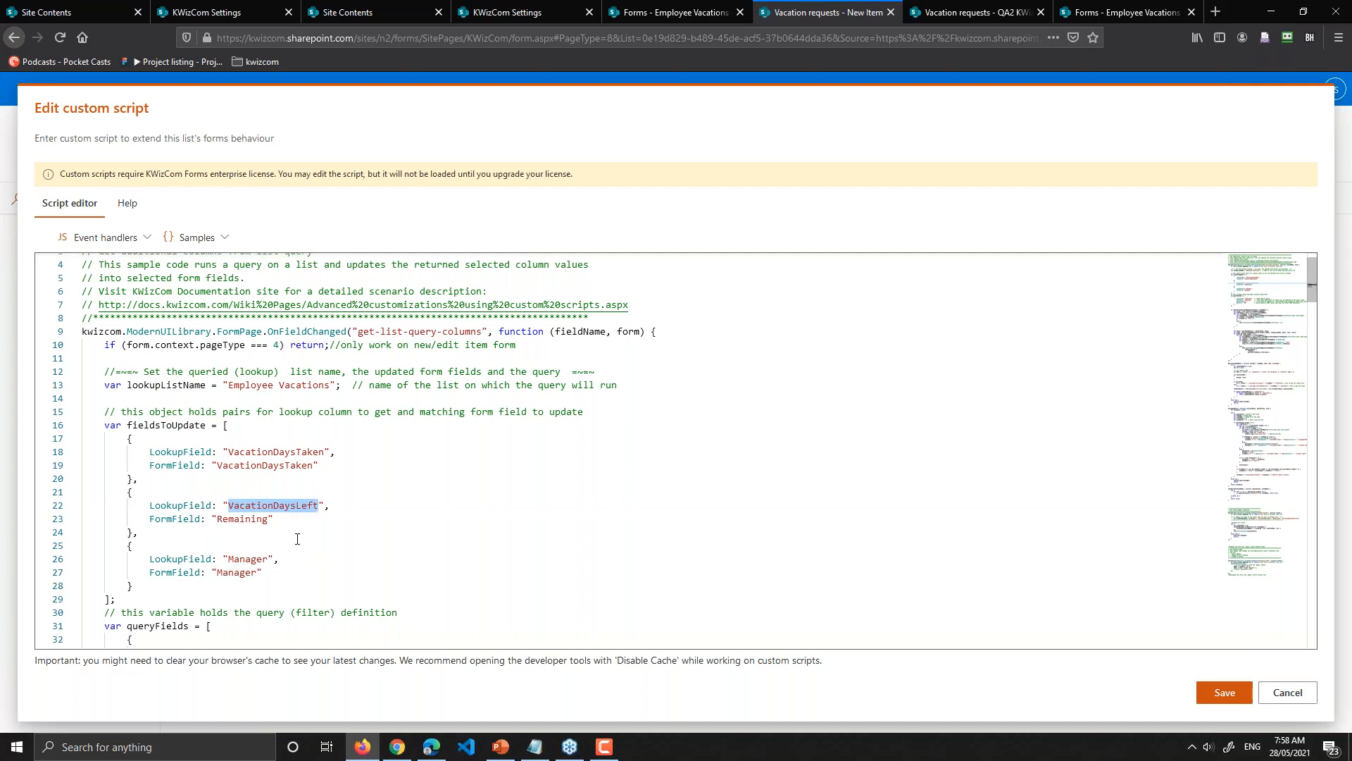
pyautogui.scroll(-1, 297, 539)
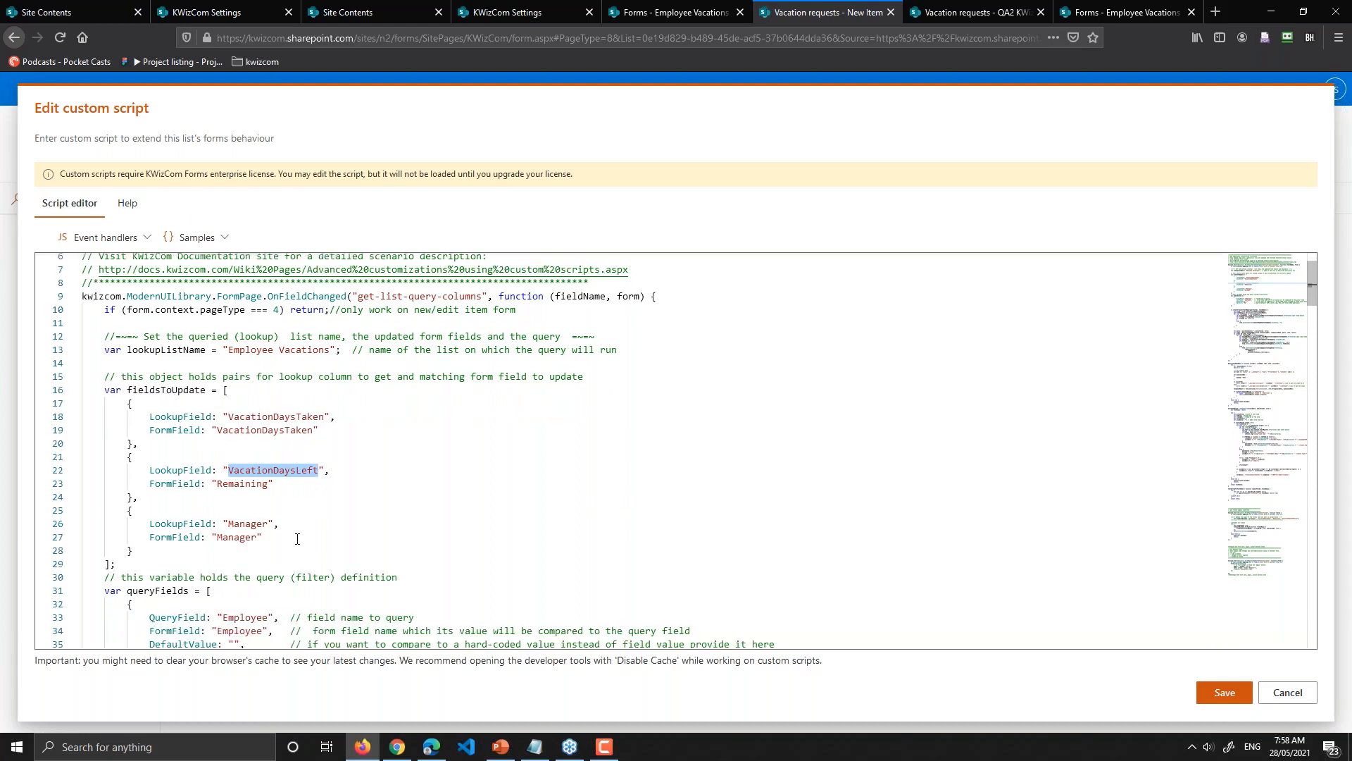
pyautogui.scroll(-1, 297, 538)
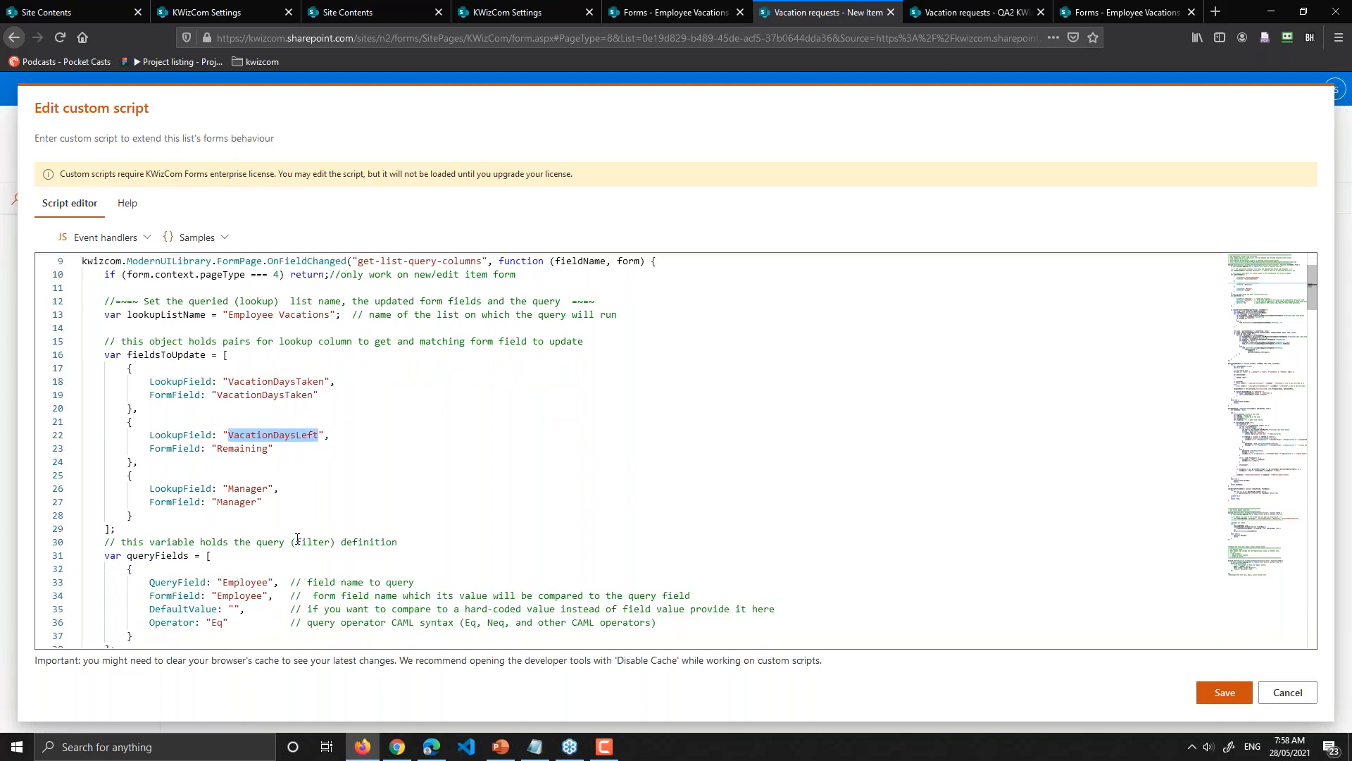
pyautogui.scroll(-1, 297, 538)
pyautogui.scroll(-1, 297, 538)
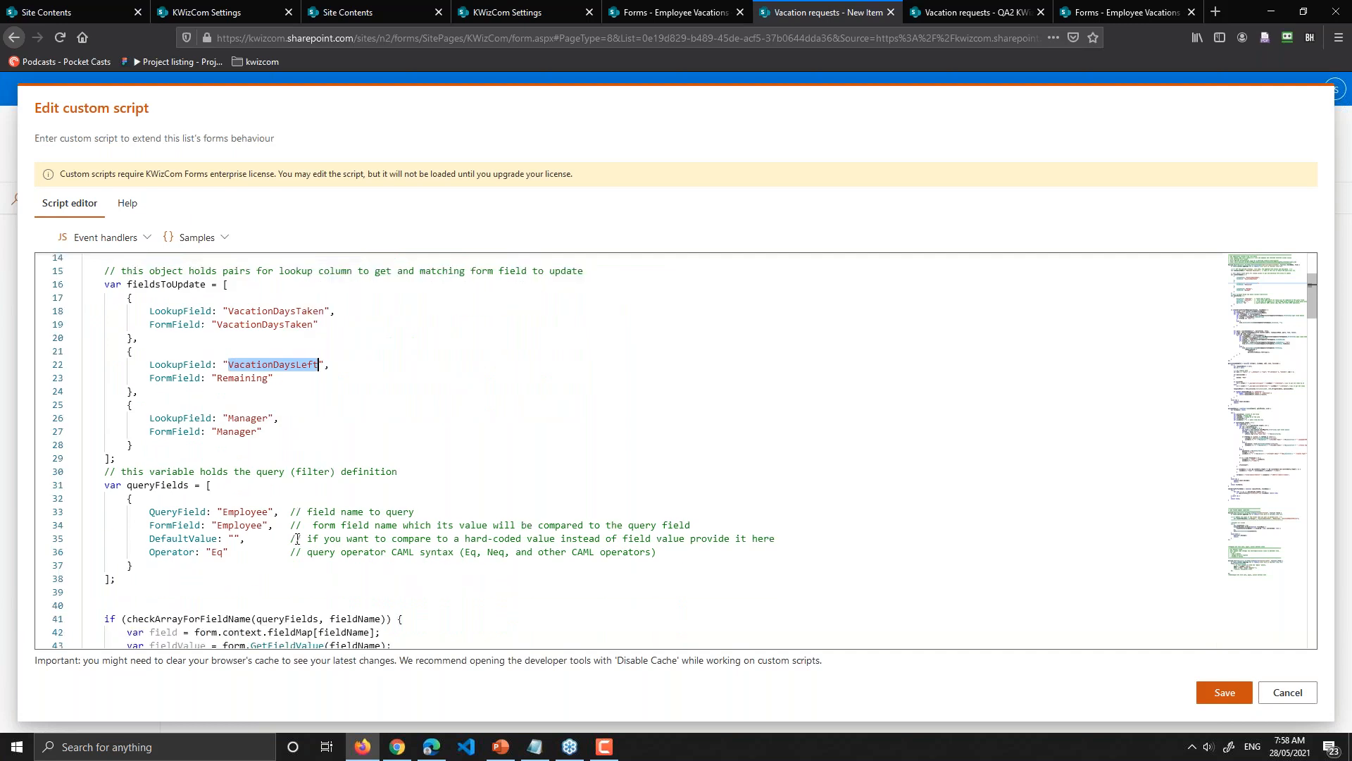
pyautogui.doubleClick(298, 312)
pyautogui.doubleClick(307, 363)
pyautogui.doubleClick(284, 311)
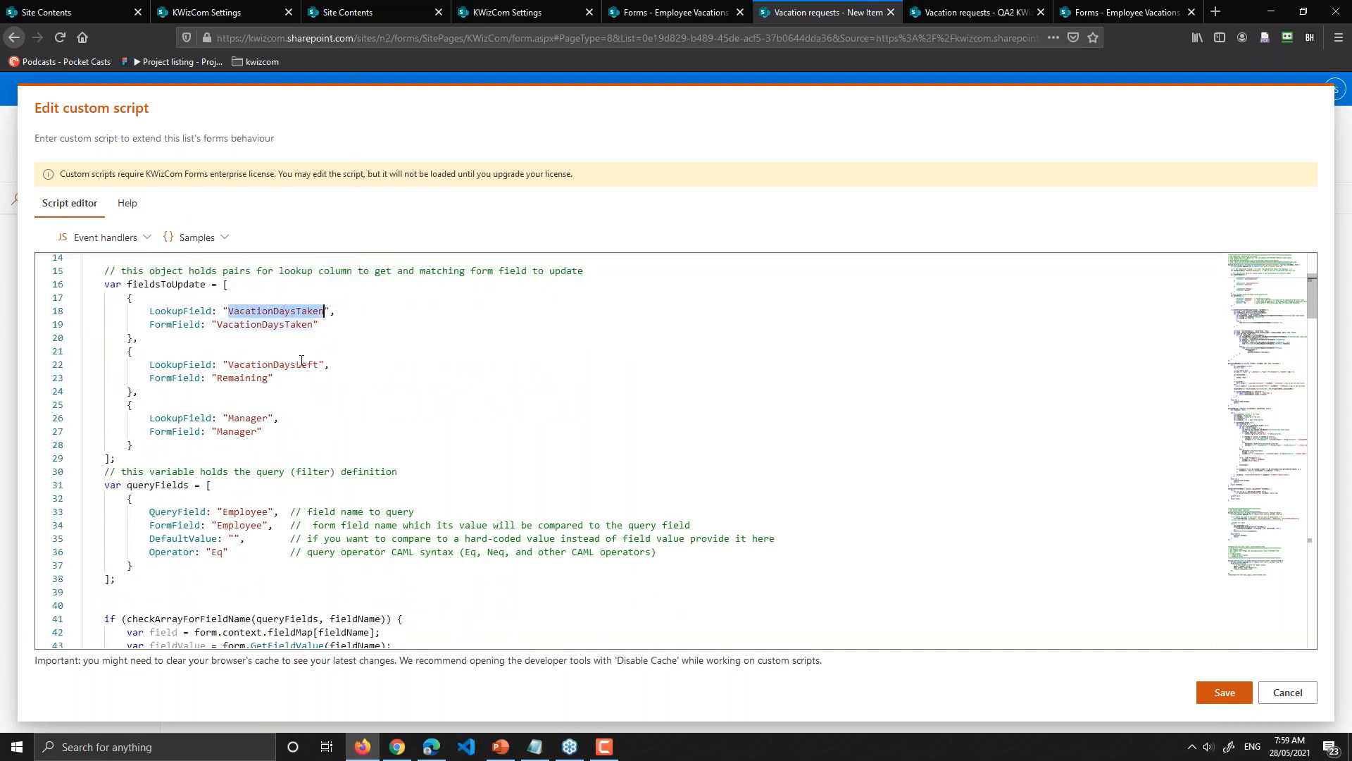
pyautogui.doubleClick(302, 363)
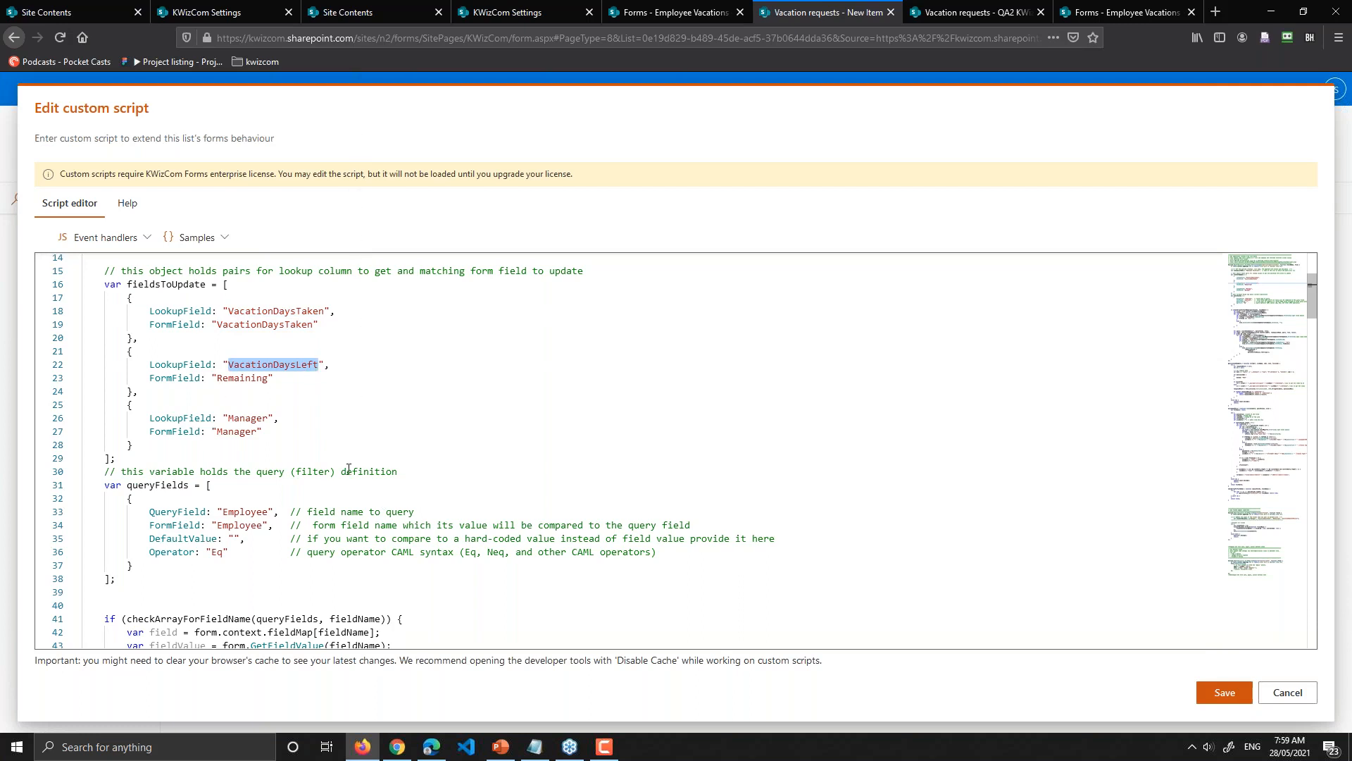
pyautogui.scroll(-1, 349, 469)
pyautogui.scroll(-3, 348, 469)
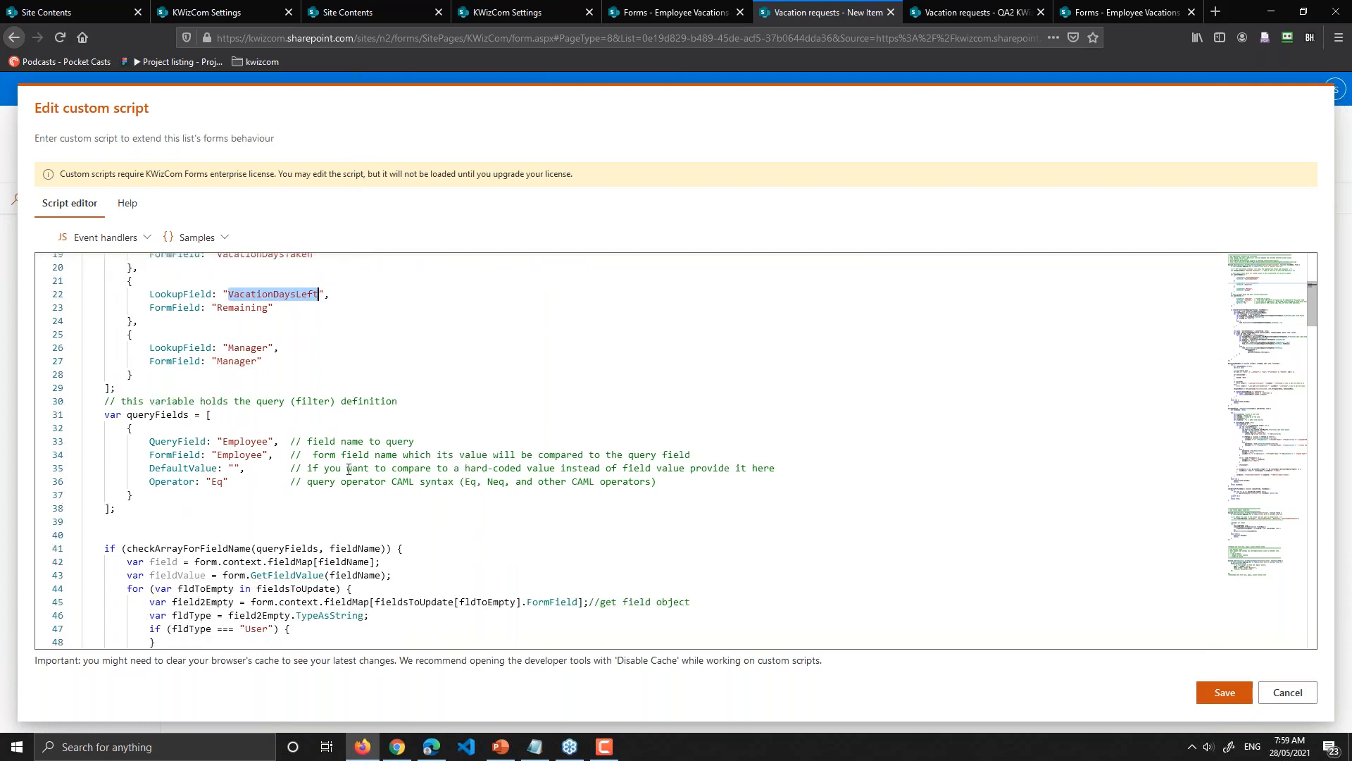
pyautogui.scroll(-15, 349, 469)
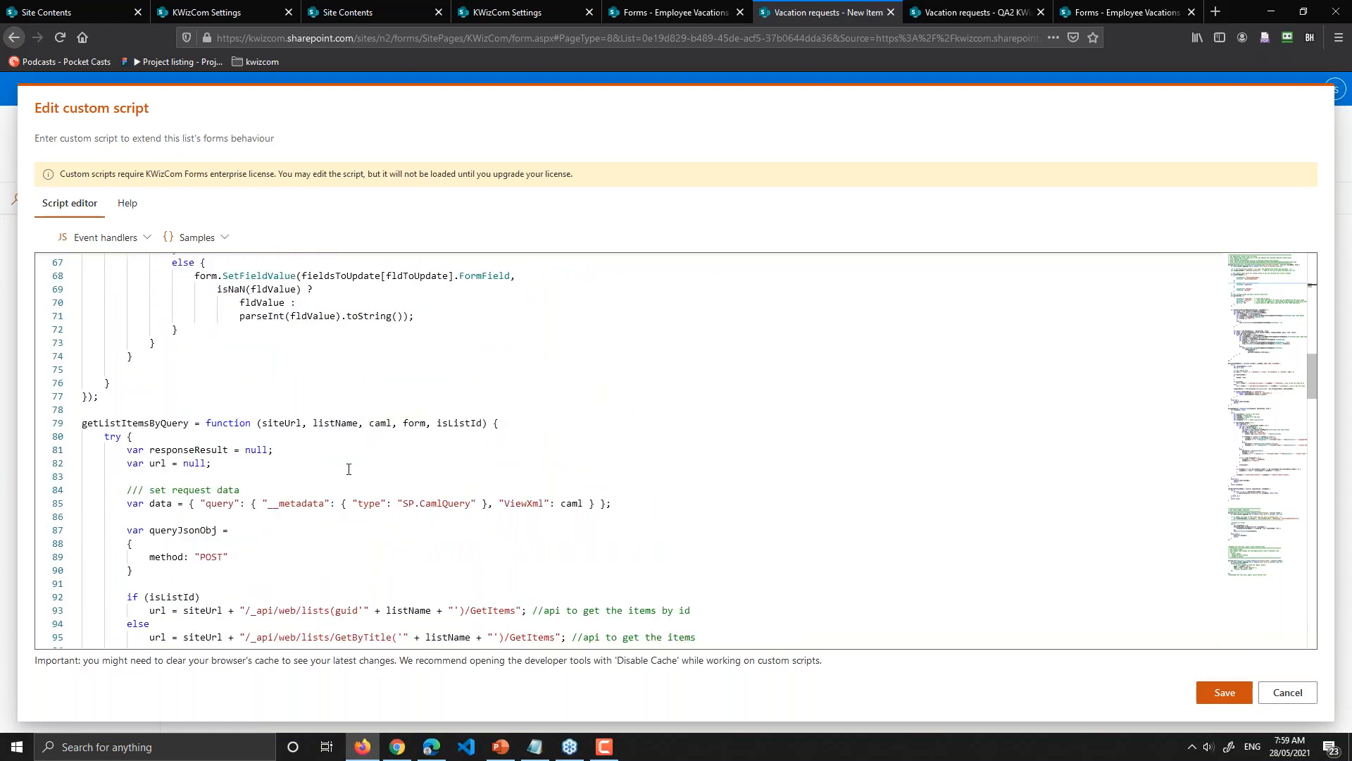
pyautogui.scroll(-1, 348, 470)
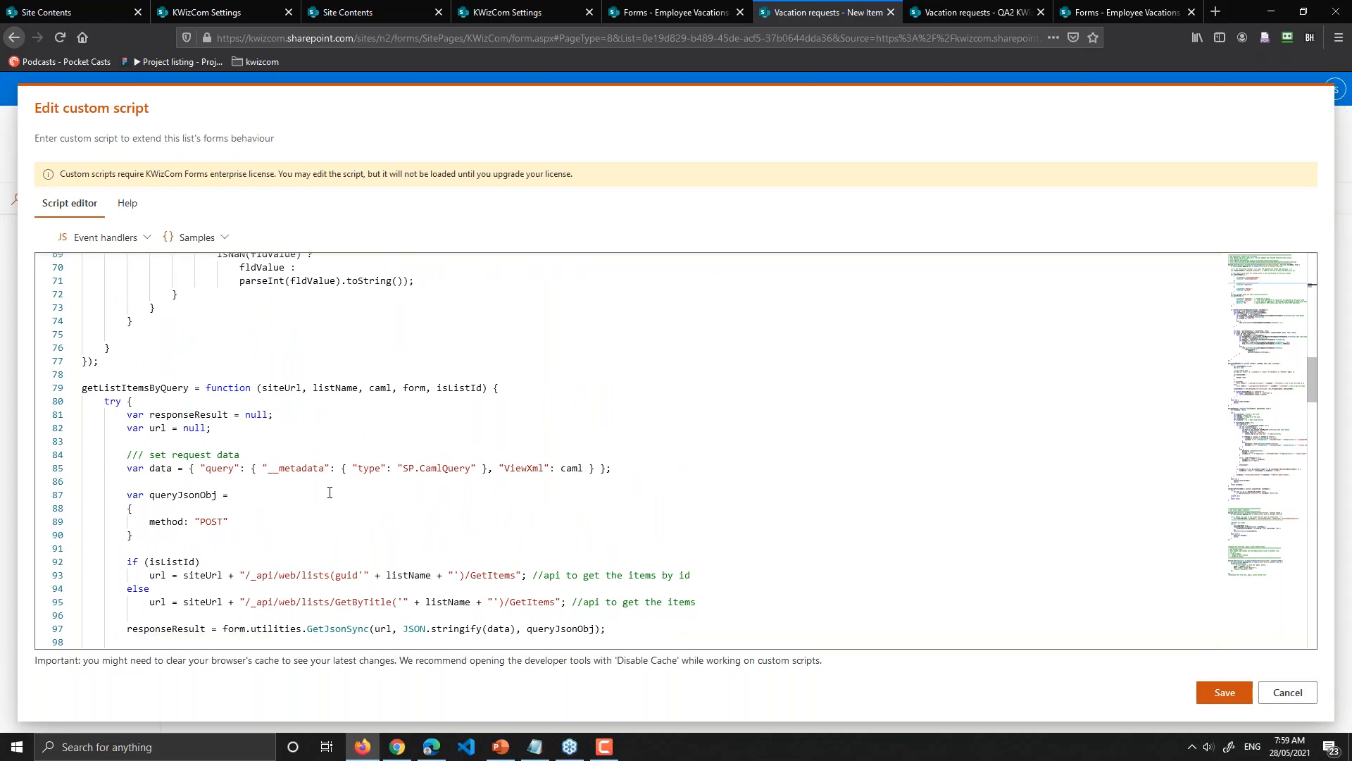
pyautogui.scroll(-2, 331, 492)
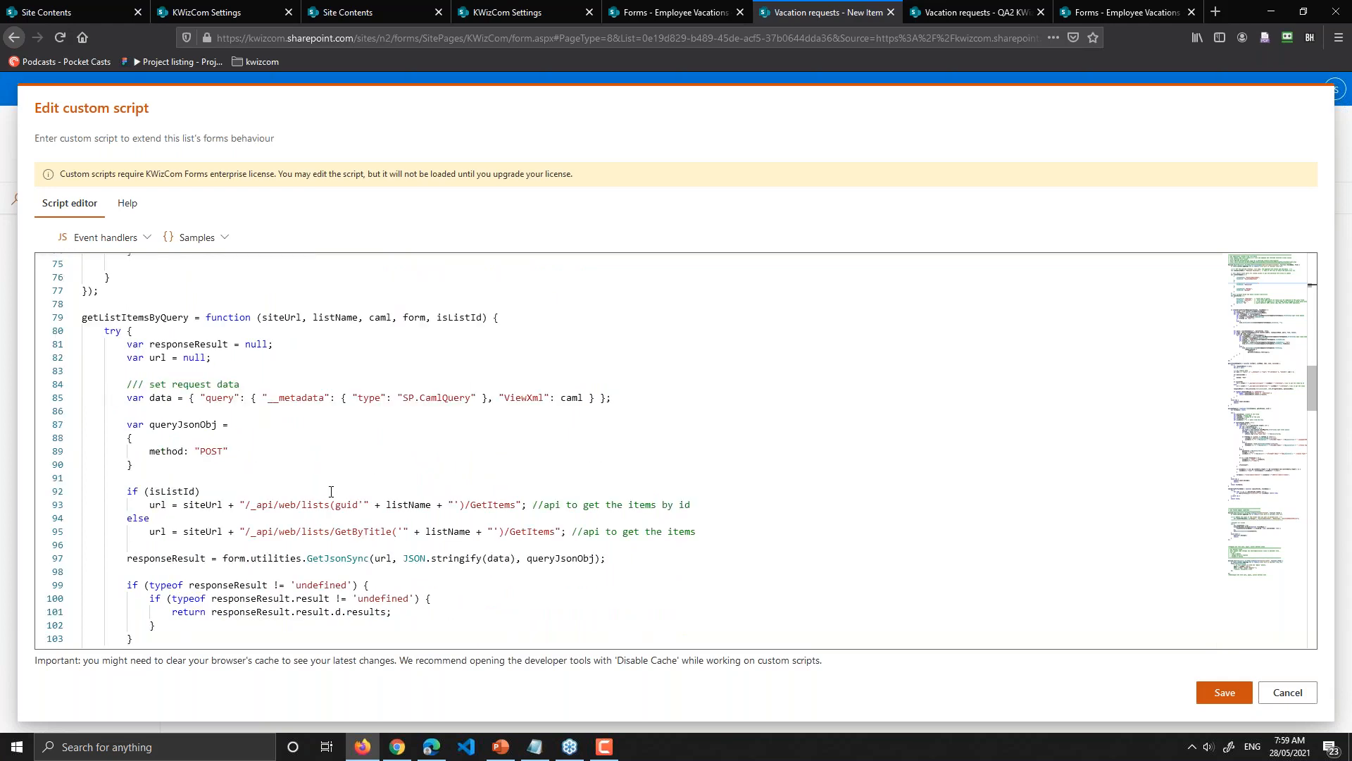
pyautogui.scroll(-1, 331, 491)
pyautogui.scroll(-6, 331, 492)
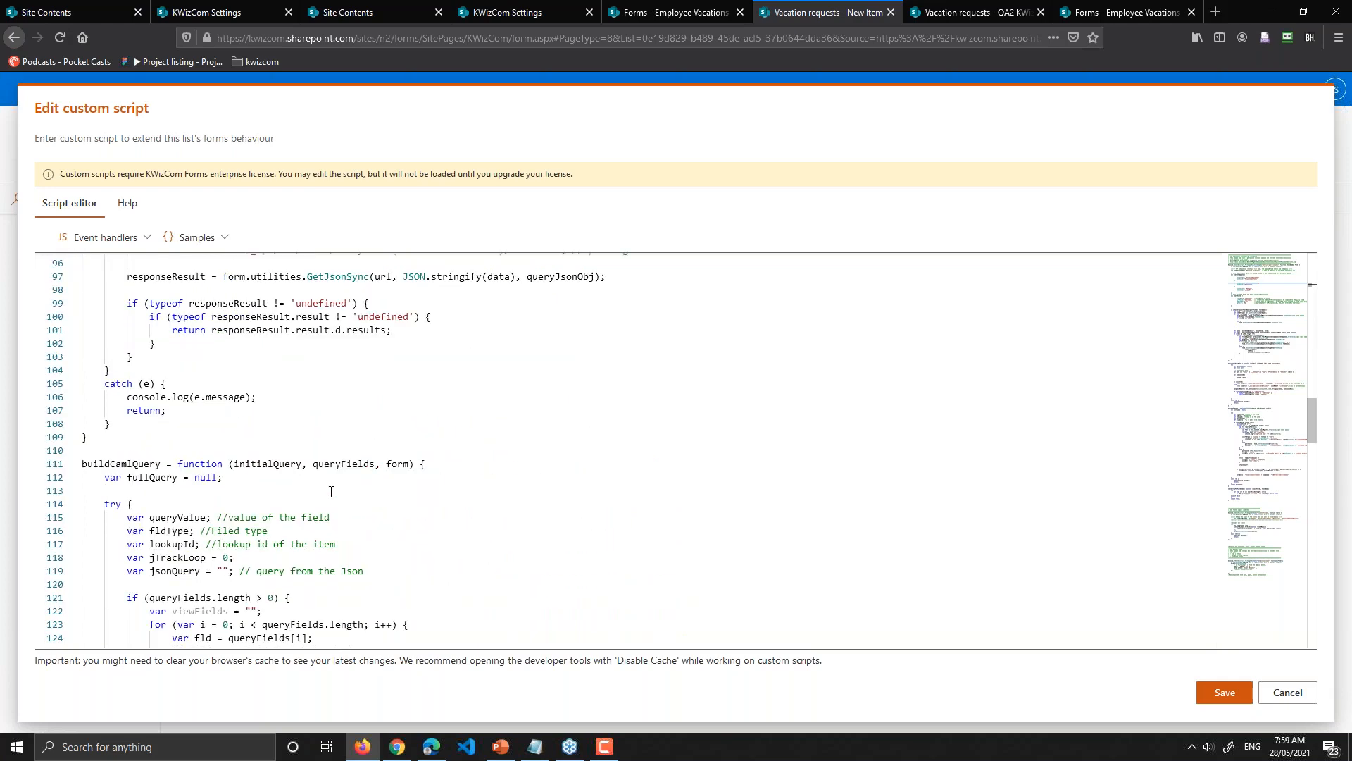
pyautogui.scroll(-5, 331, 491)
pyautogui.scroll(2, 331, 492)
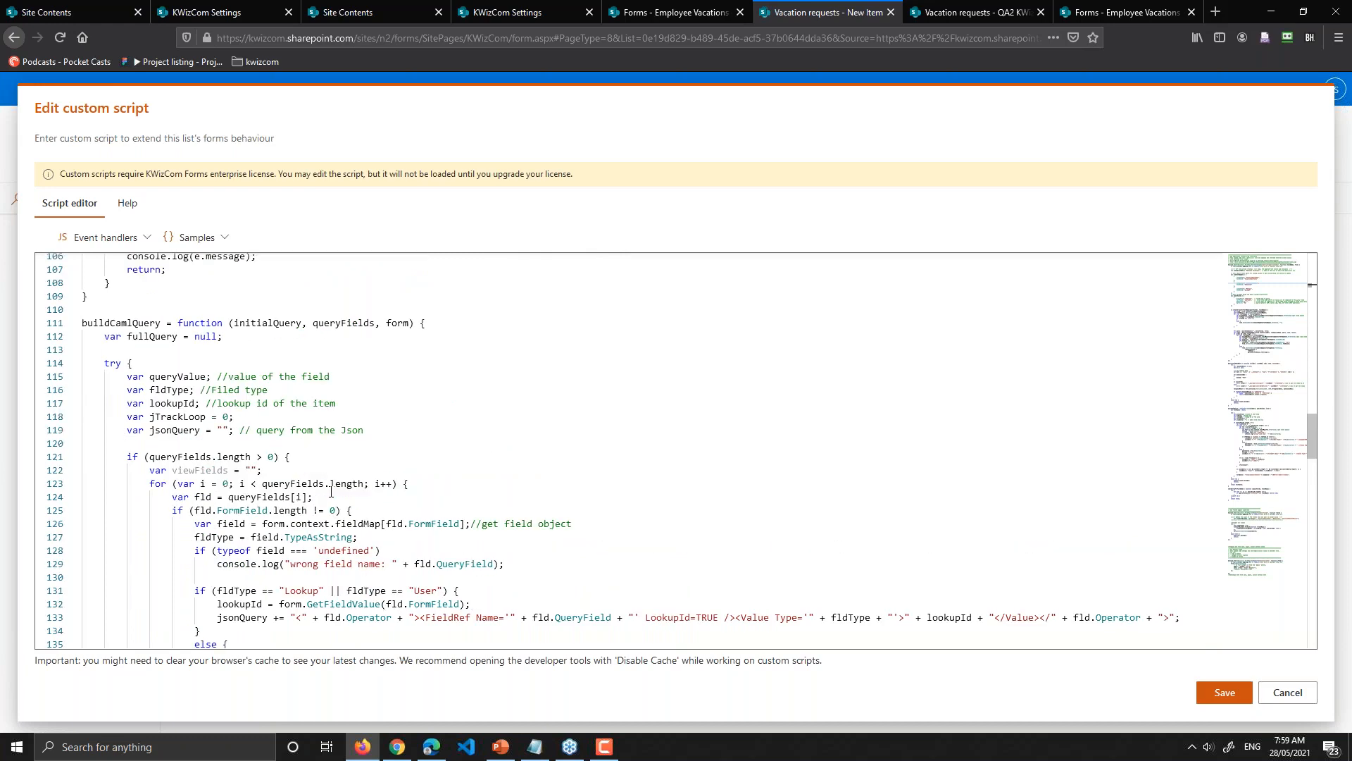
pyautogui.scroll(7, 331, 492)
pyautogui.scroll(15, 331, 491)
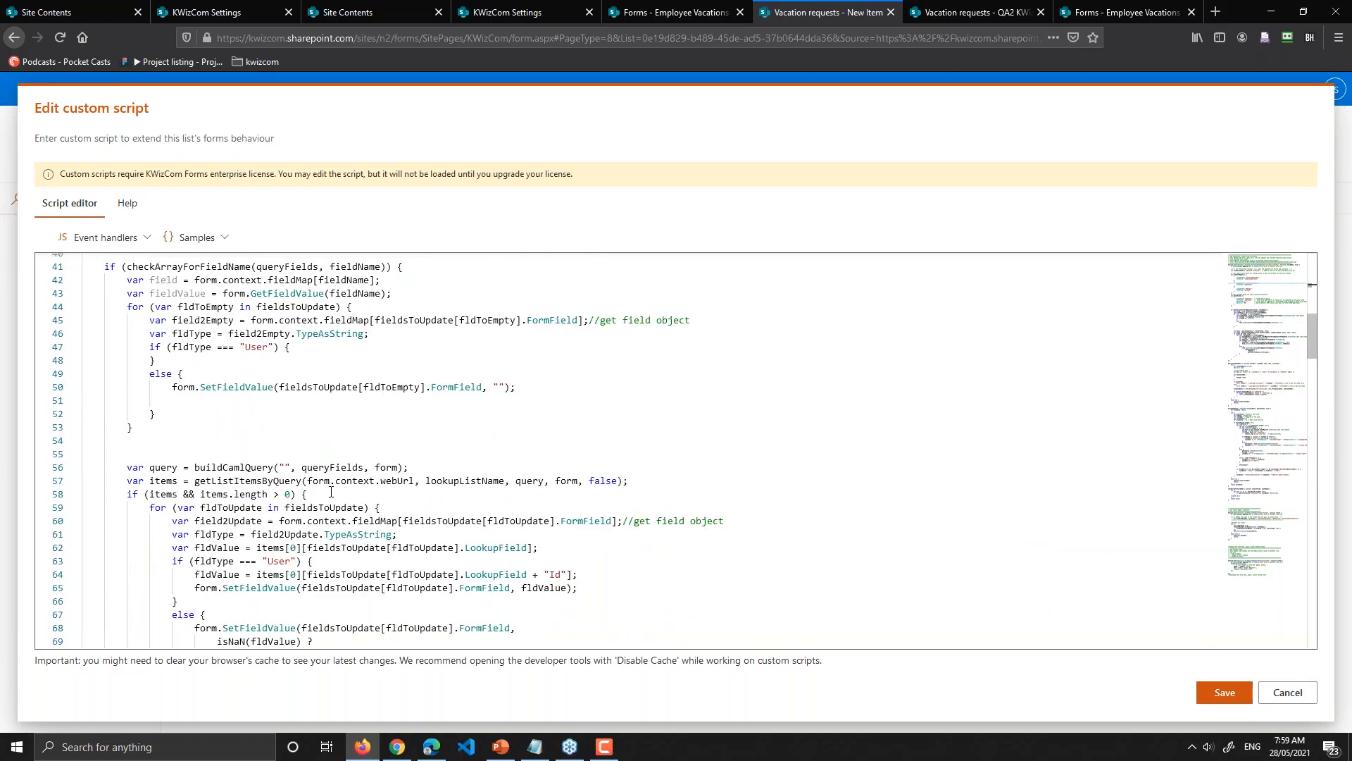
pyautogui.scroll(7, 331, 492)
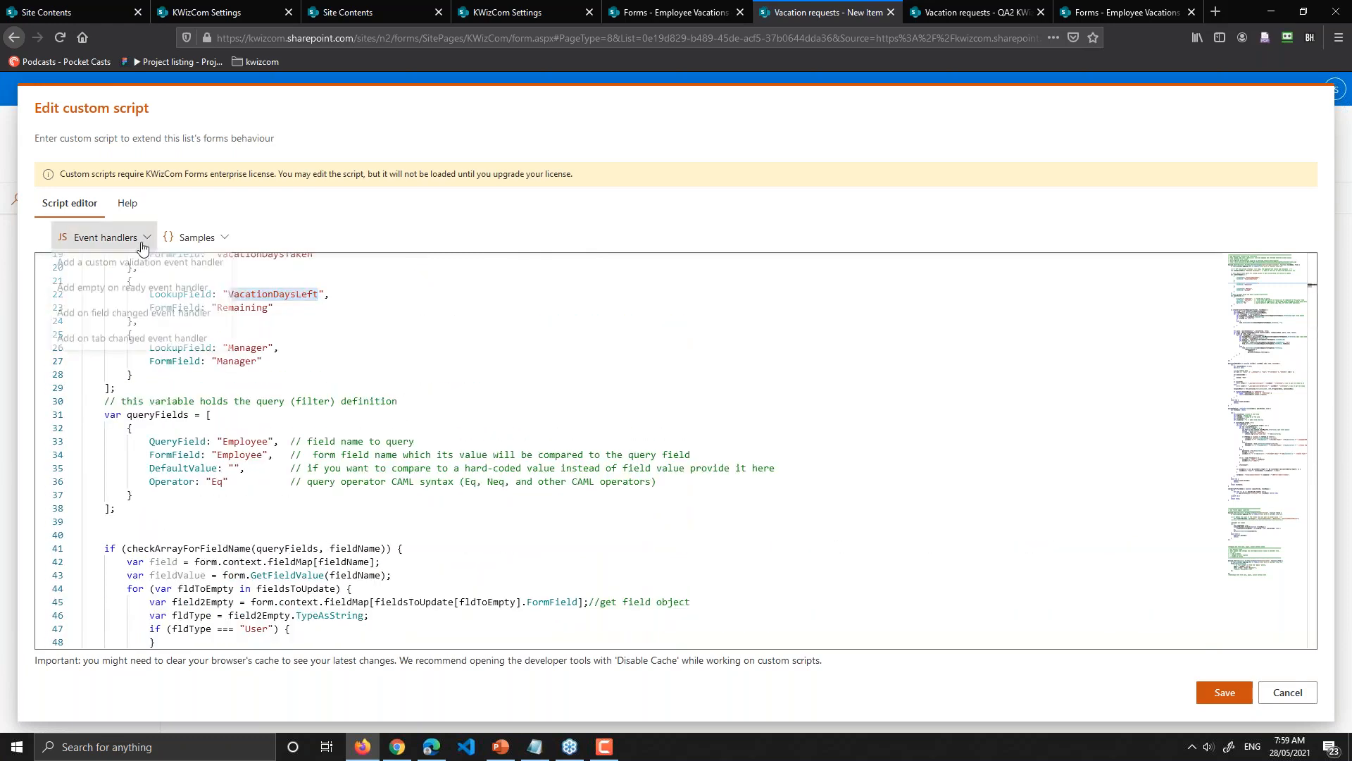
# Step: Browse the Event handlers and Samples lists, then cancel the custom script editor without saving
pyautogui.click(98, 237)
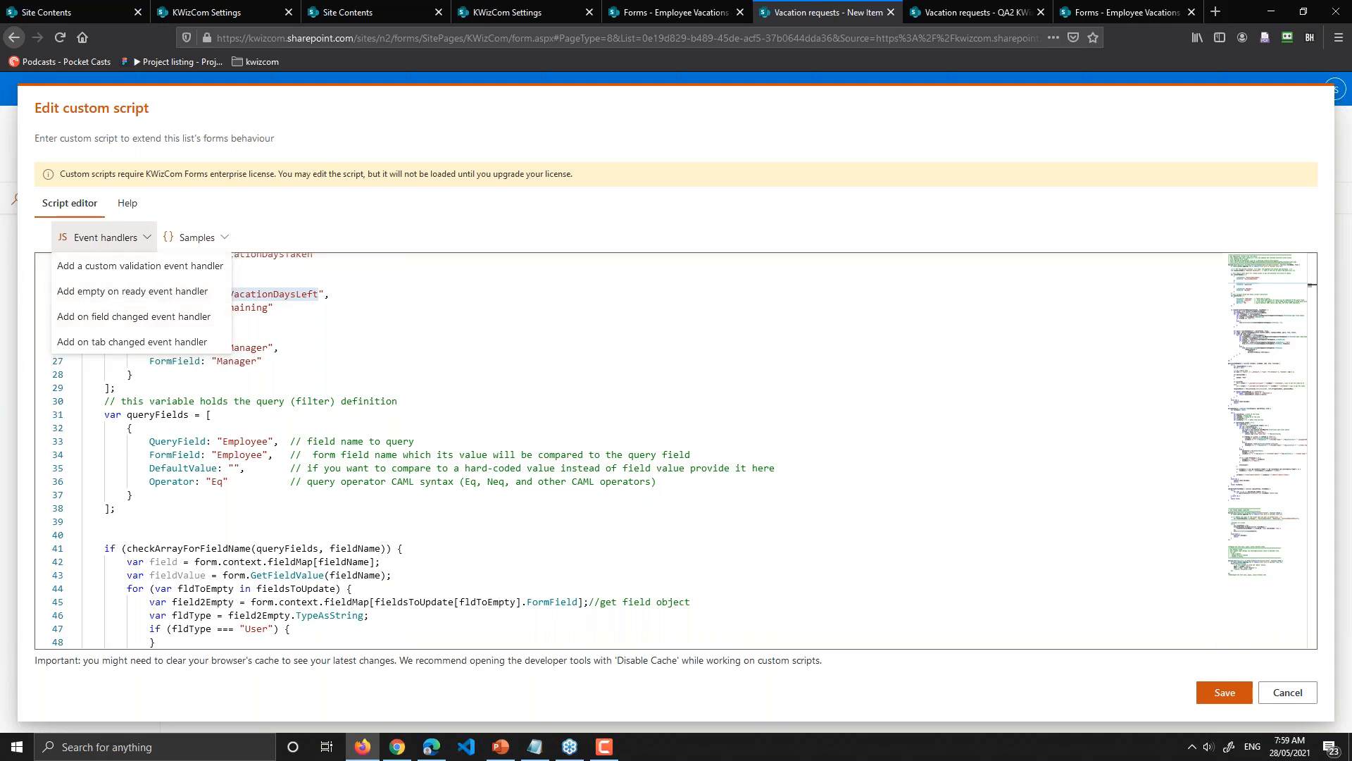
pyautogui.click(214, 238)
pyautogui.click(214, 239)
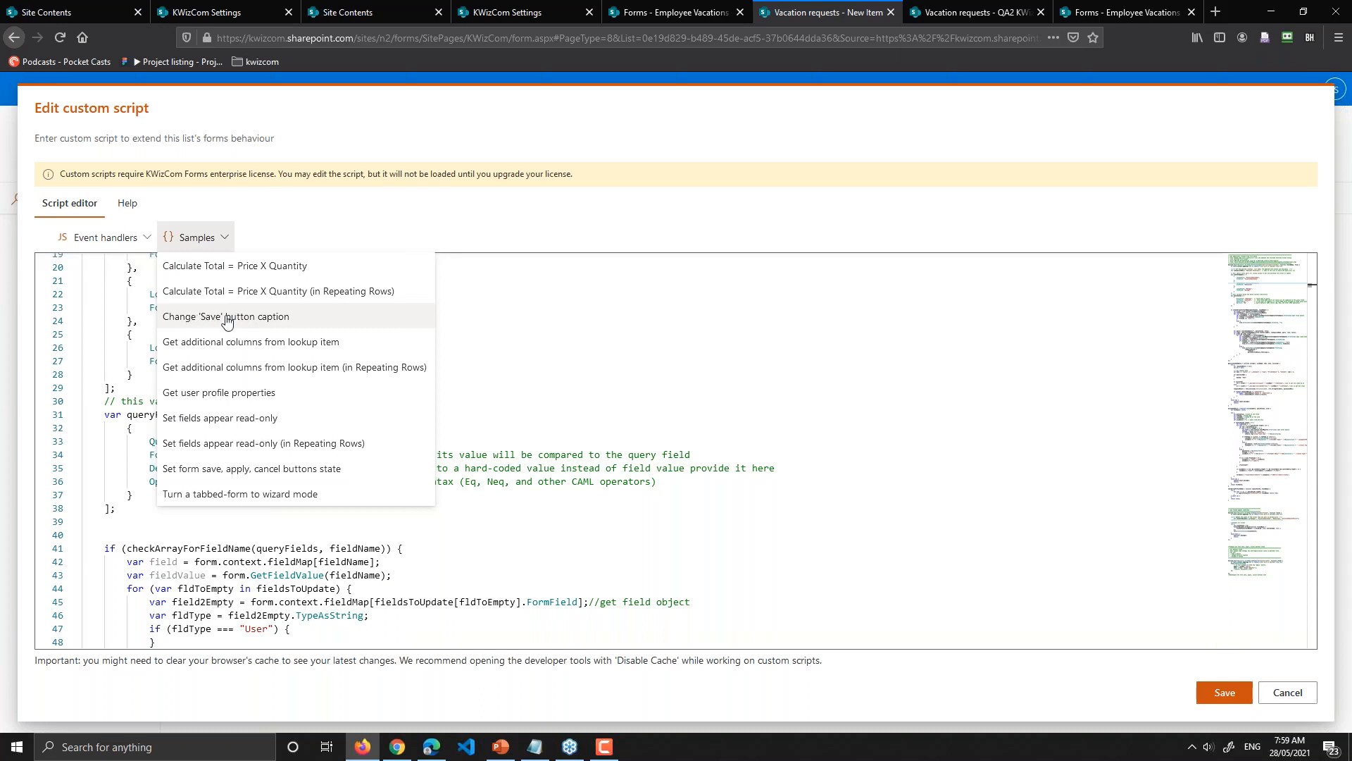
pyautogui.click(1266, 697)
pyautogui.click(1266, 697)
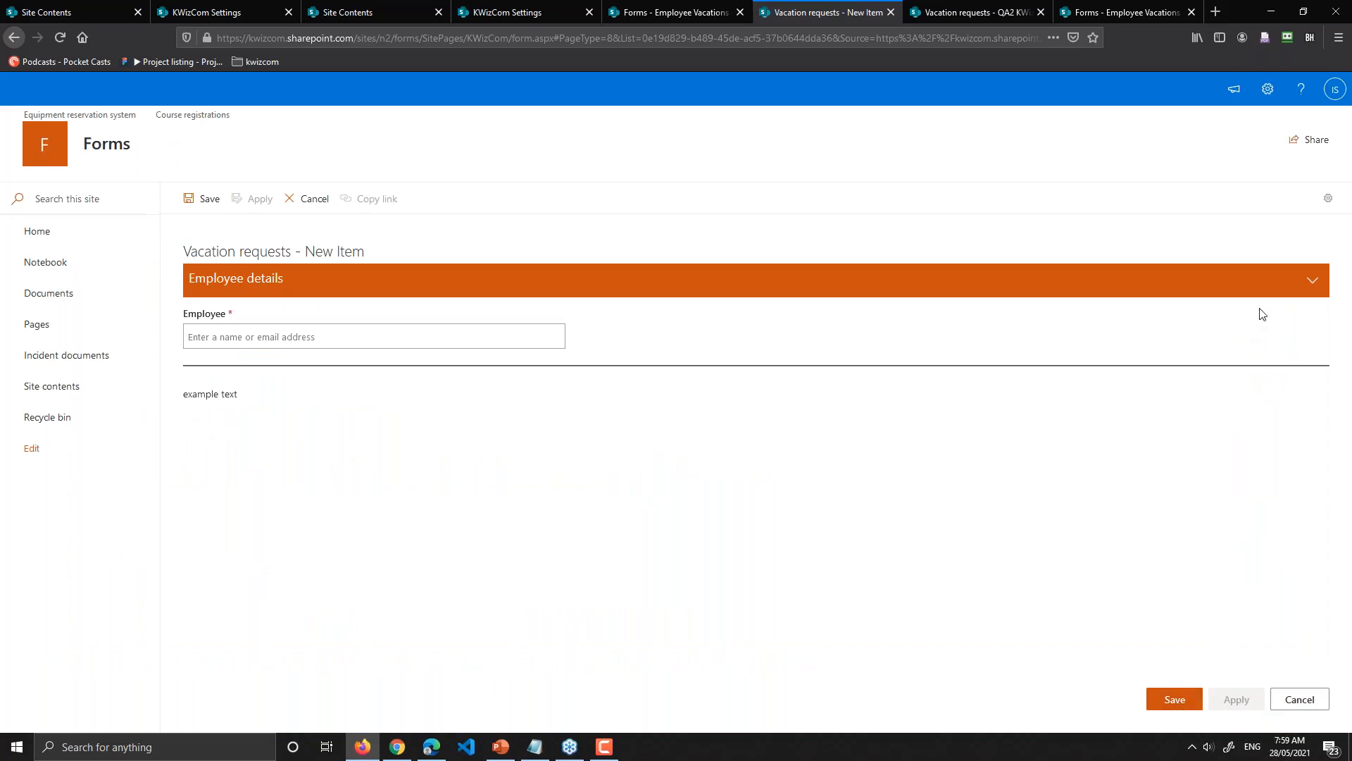
pyautogui.click(1329, 198)
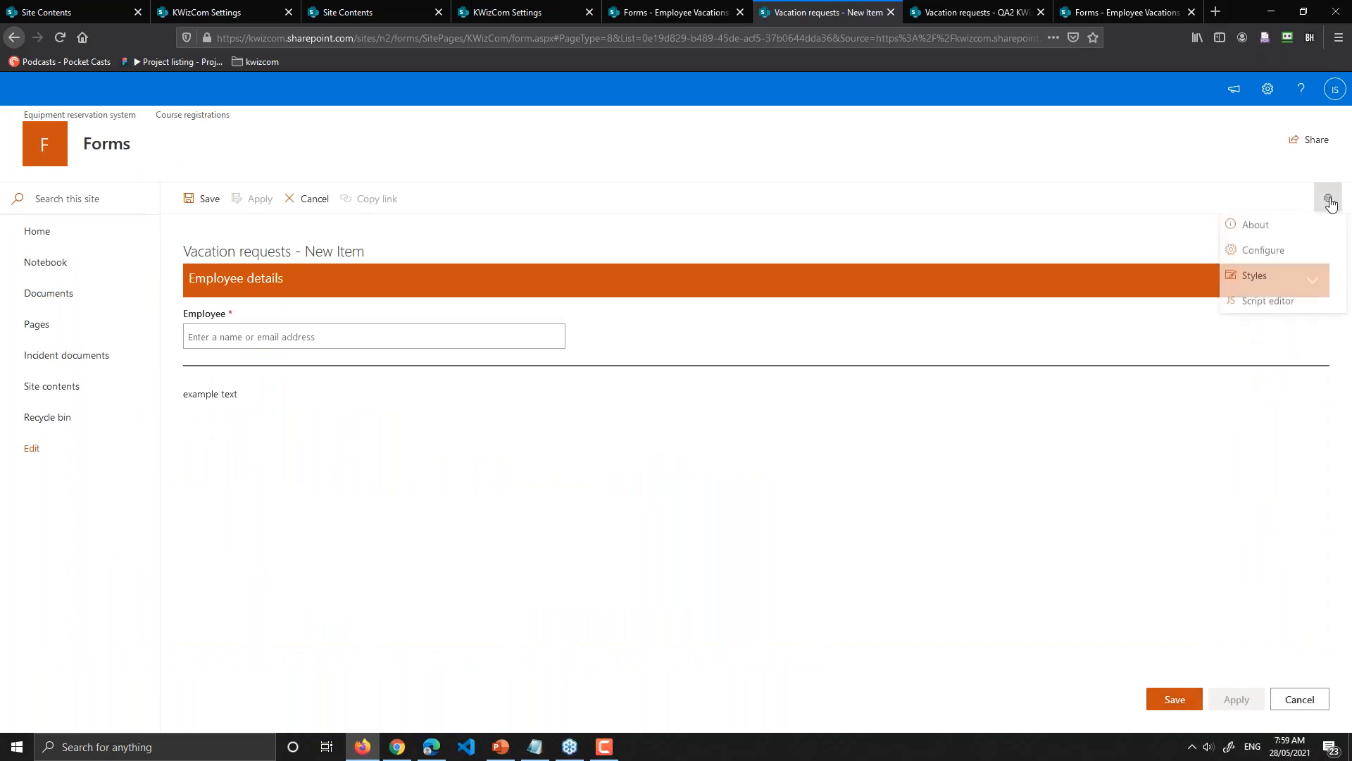
# Step: Insert the 'Change Save button caption' sample into the custom script editor
pyautogui.click(1285, 302)
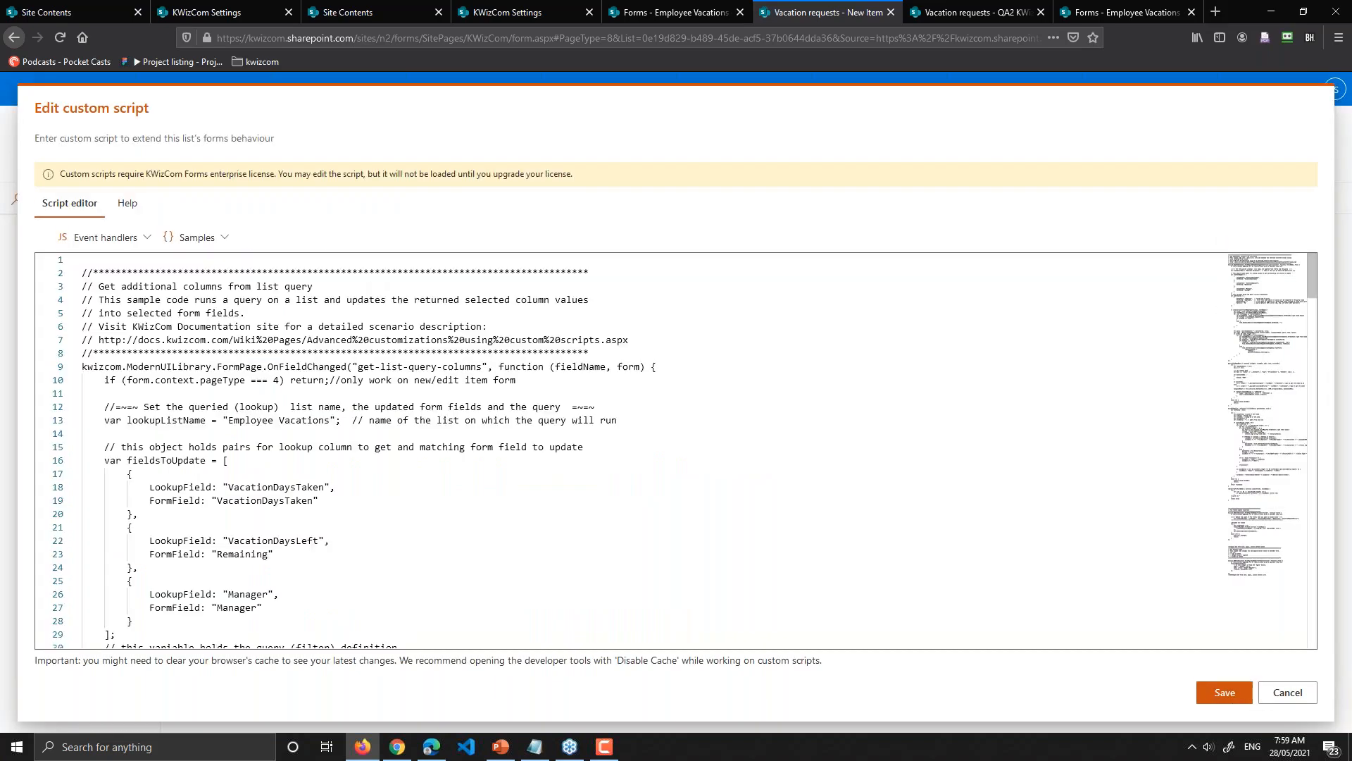
pyautogui.click(192, 238)
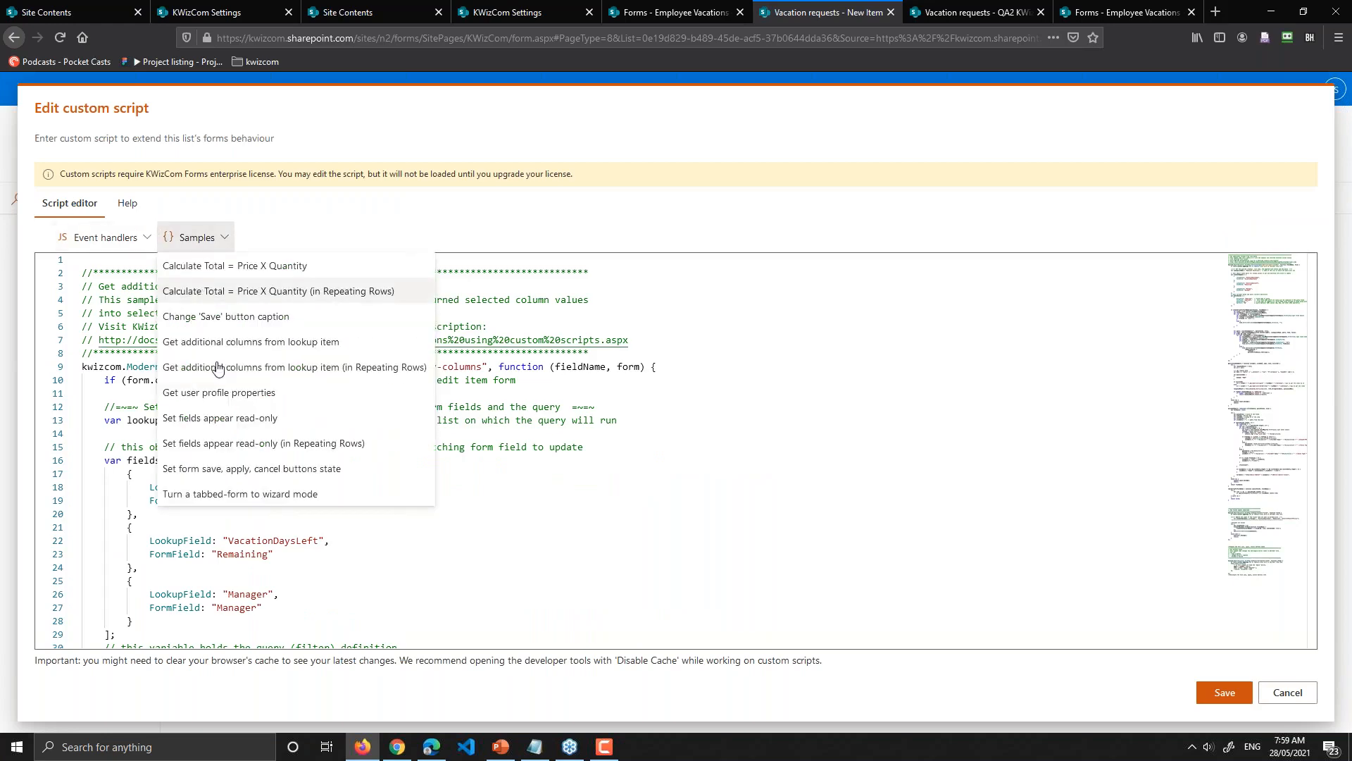
pyautogui.click(224, 319)
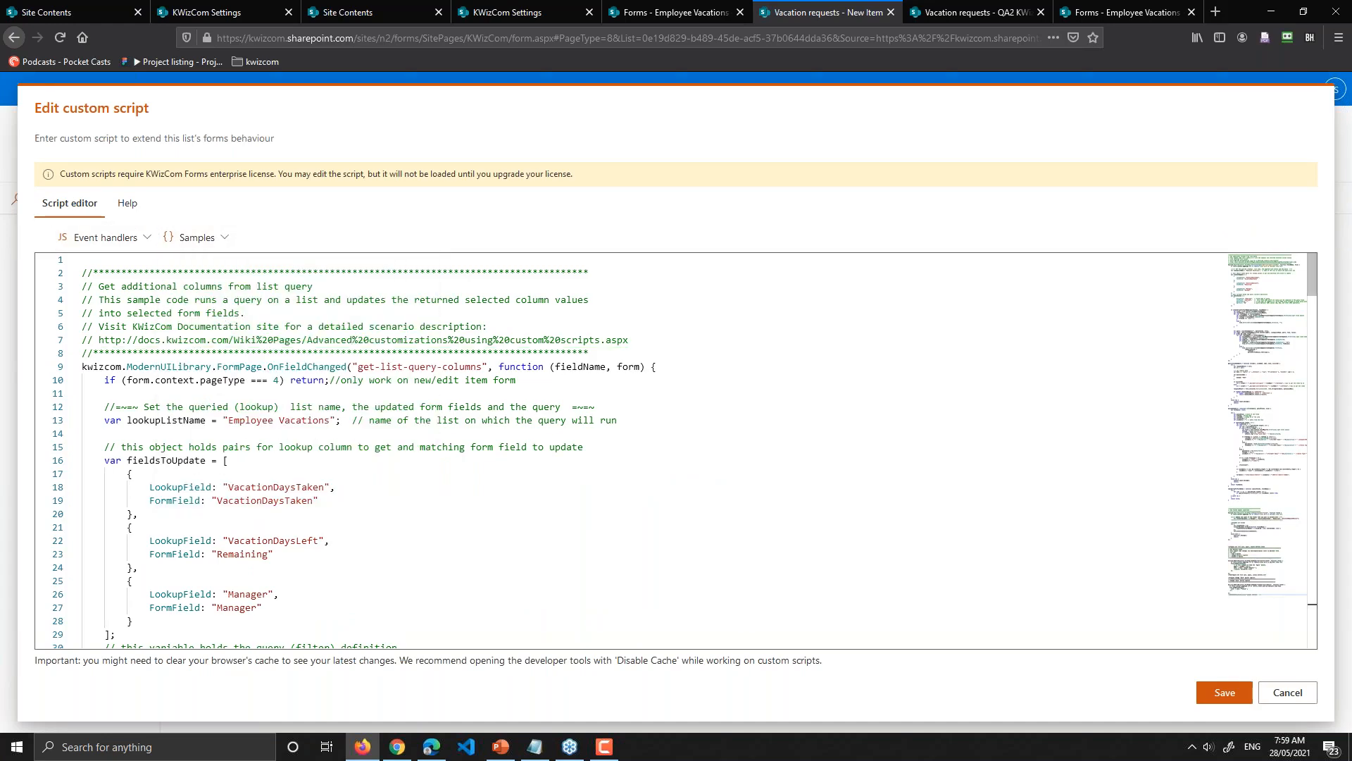
# Step: Replace the caption 'Finish' with 'Submit' in the sample code and save the script
pyautogui.scroll(-5, 215, 428)
pyautogui.scroll(-4, 216, 428)
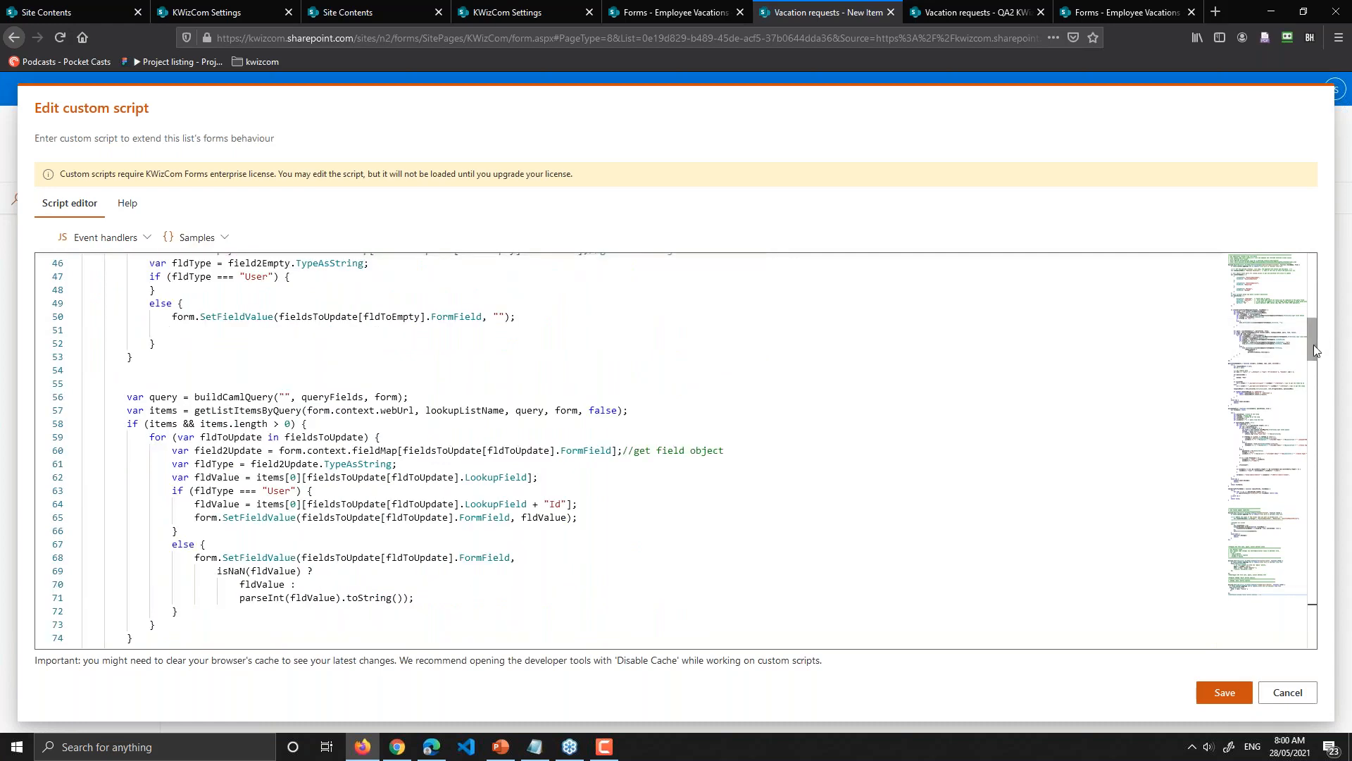
pyautogui.moveTo(1313, 343); pyautogui.dragTo(1313, 634)
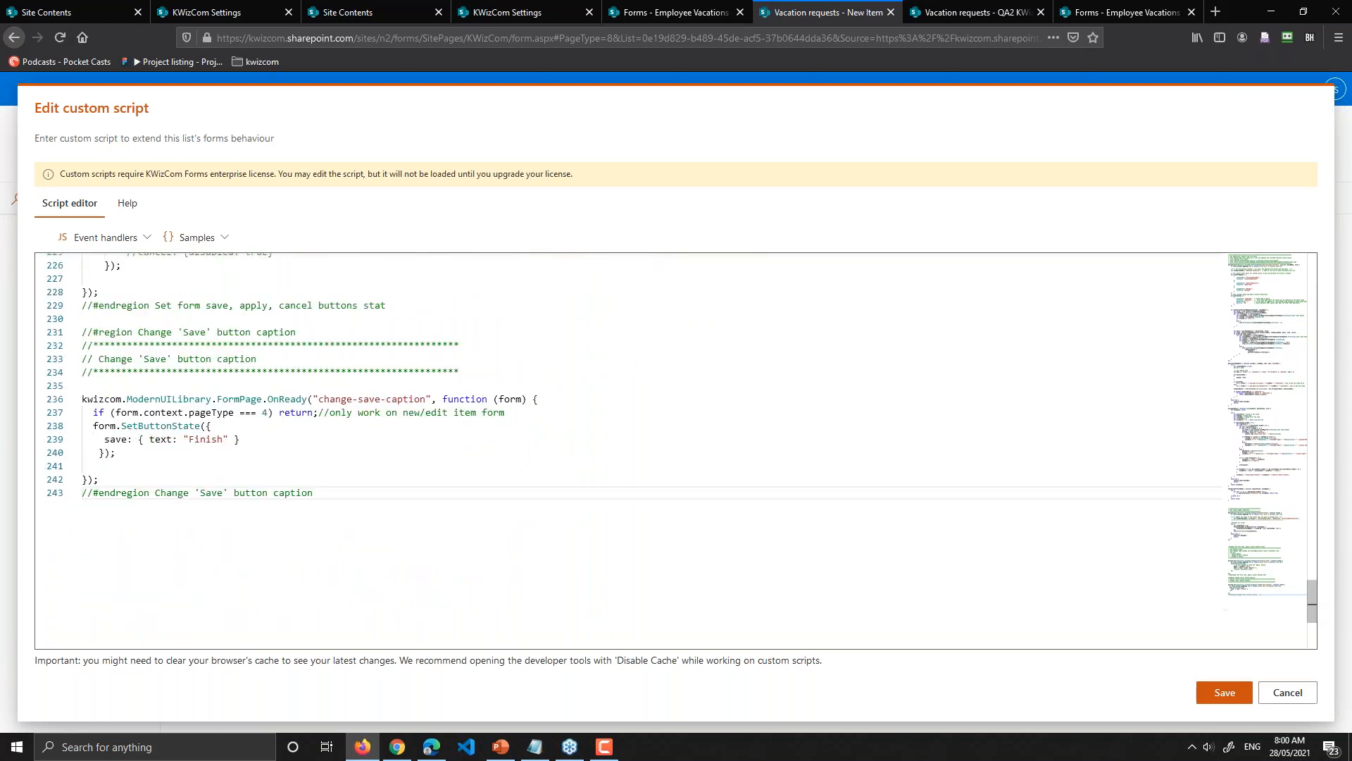
pyautogui.click(193, 439)
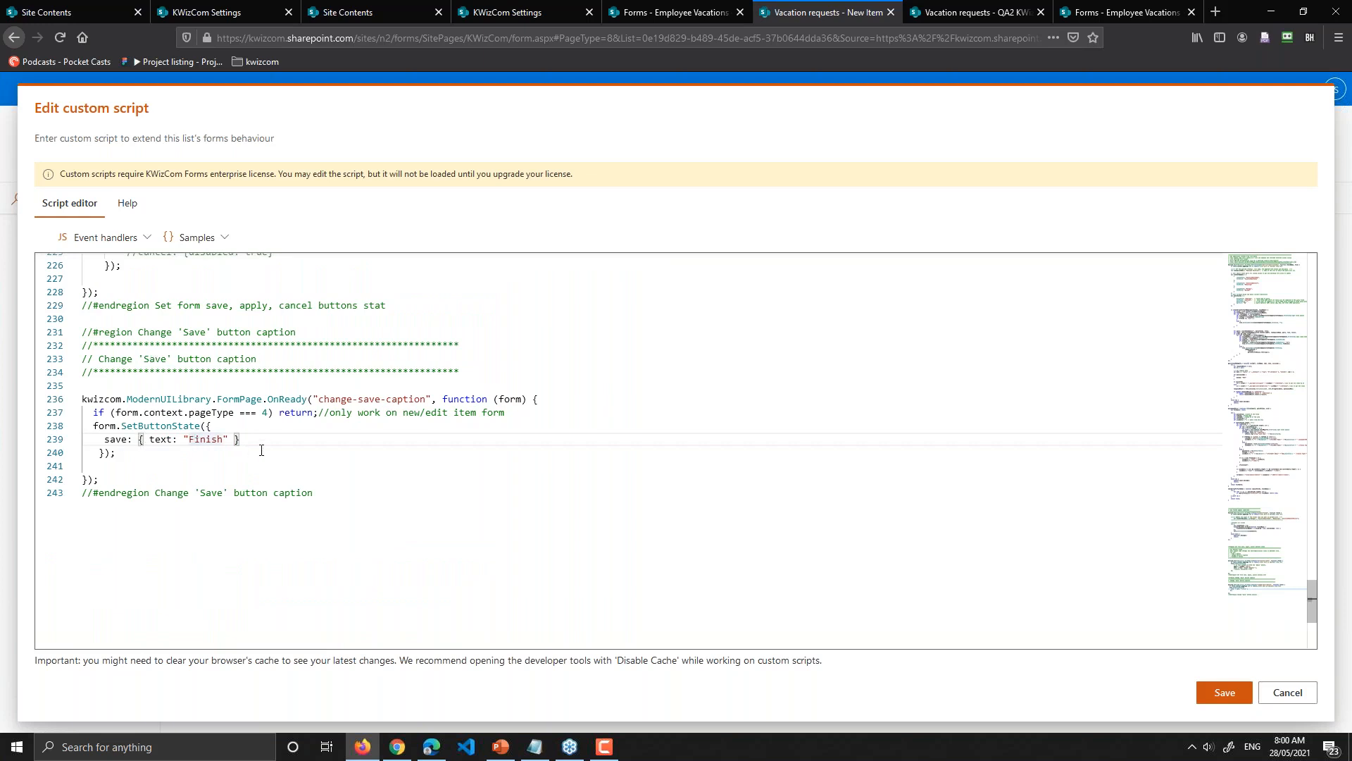
pyautogui.doubleClick(212, 439)
pyautogui.write('Submit')
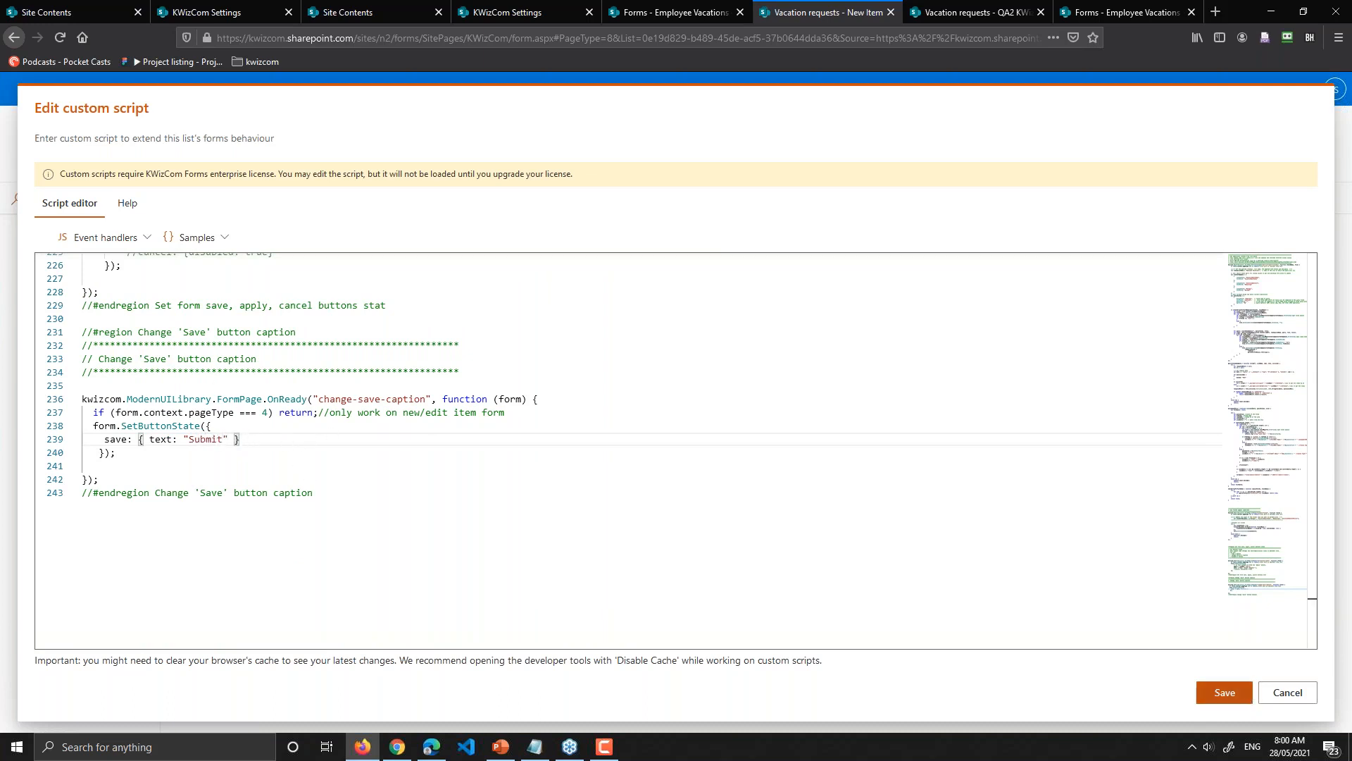
pyautogui.click(1224, 692)
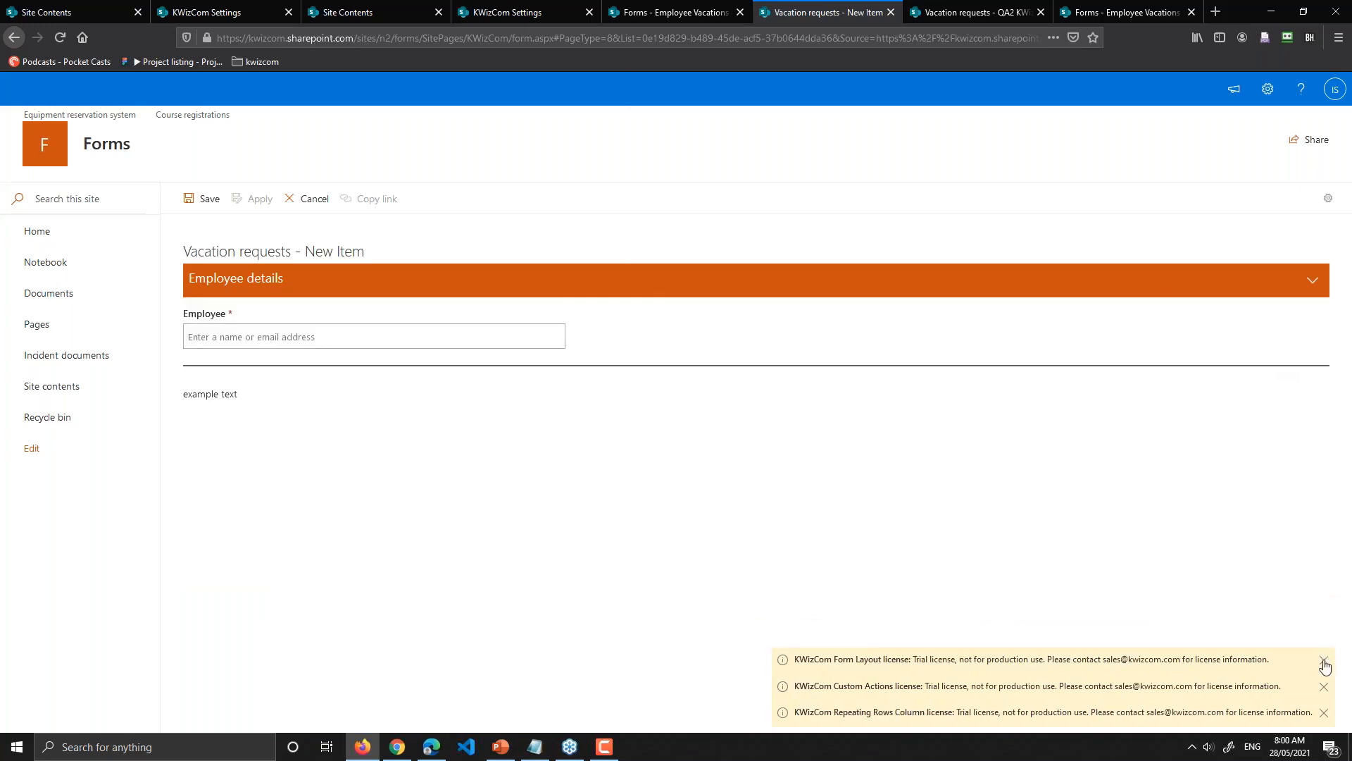
# Step: Dismiss the last two trial licence notices on the reloaded Vacation requests form
pyautogui.click(1324, 689)
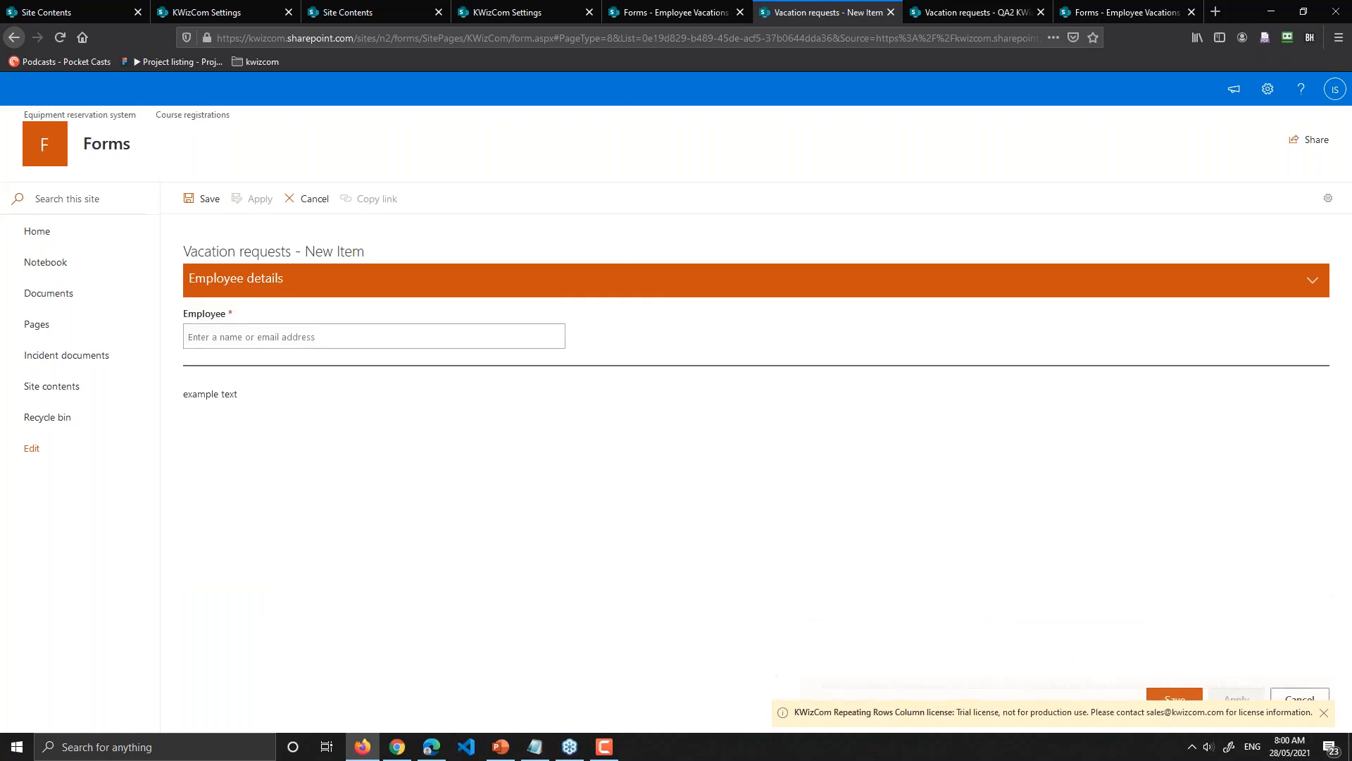
pyautogui.click(1324, 714)
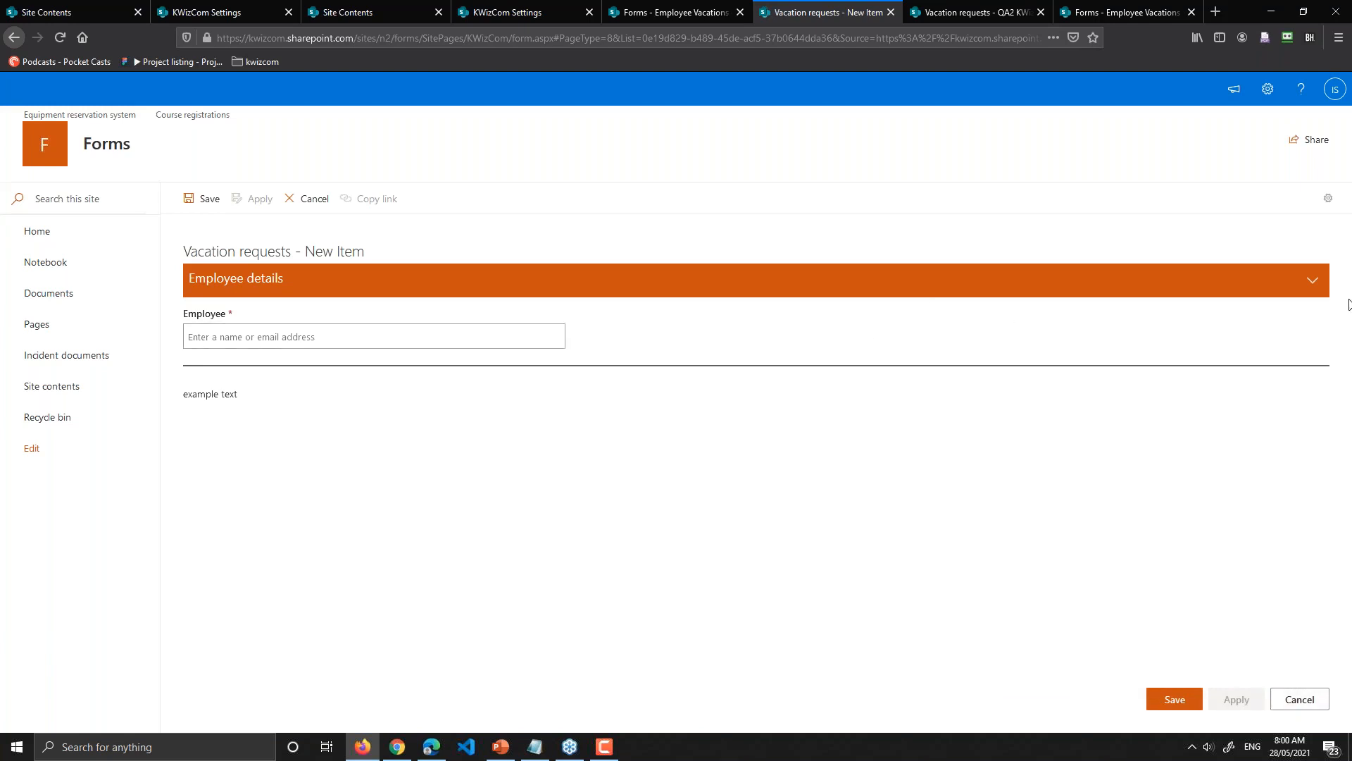
# Step: Close the Edit styles dialog unchanged, then open the form's Configure designer in a new tab
pyautogui.click(1328, 198)
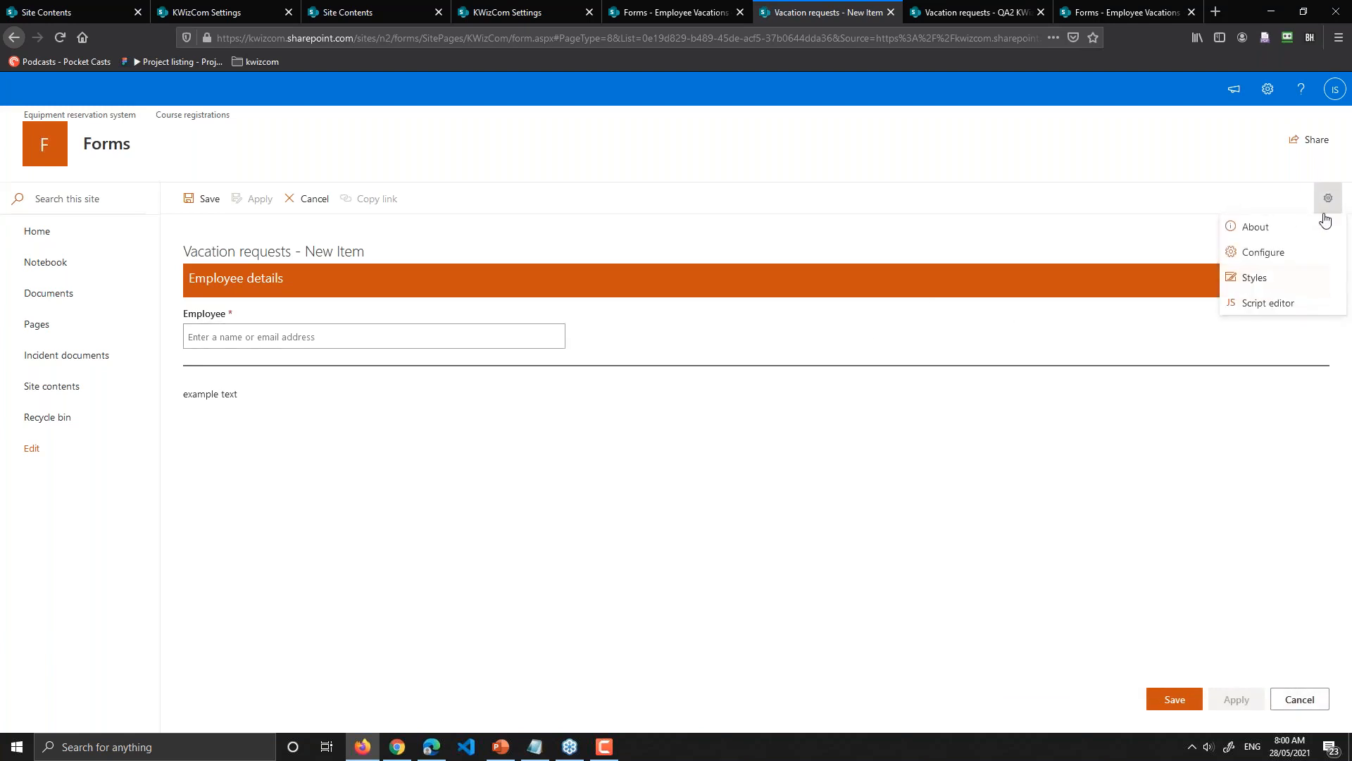
pyautogui.click(1250, 277)
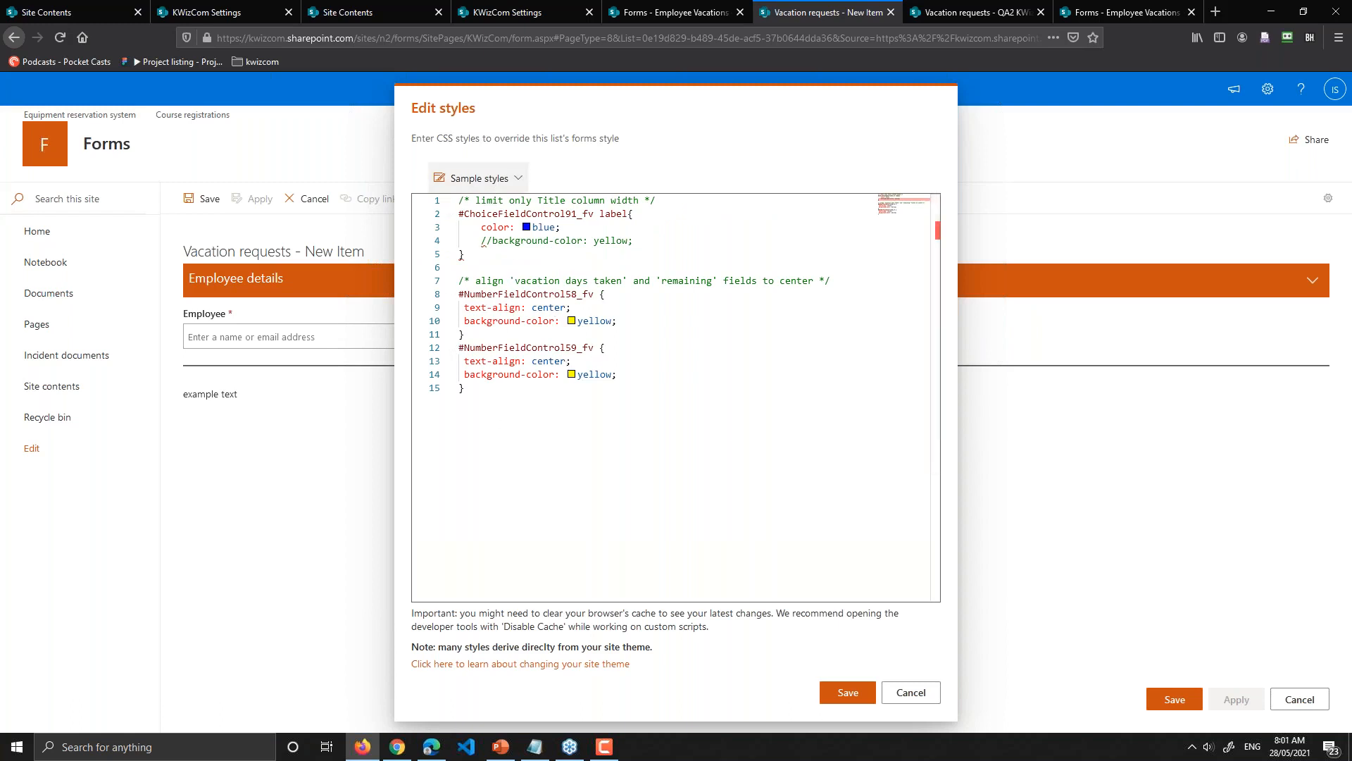
pyautogui.click(904, 691)
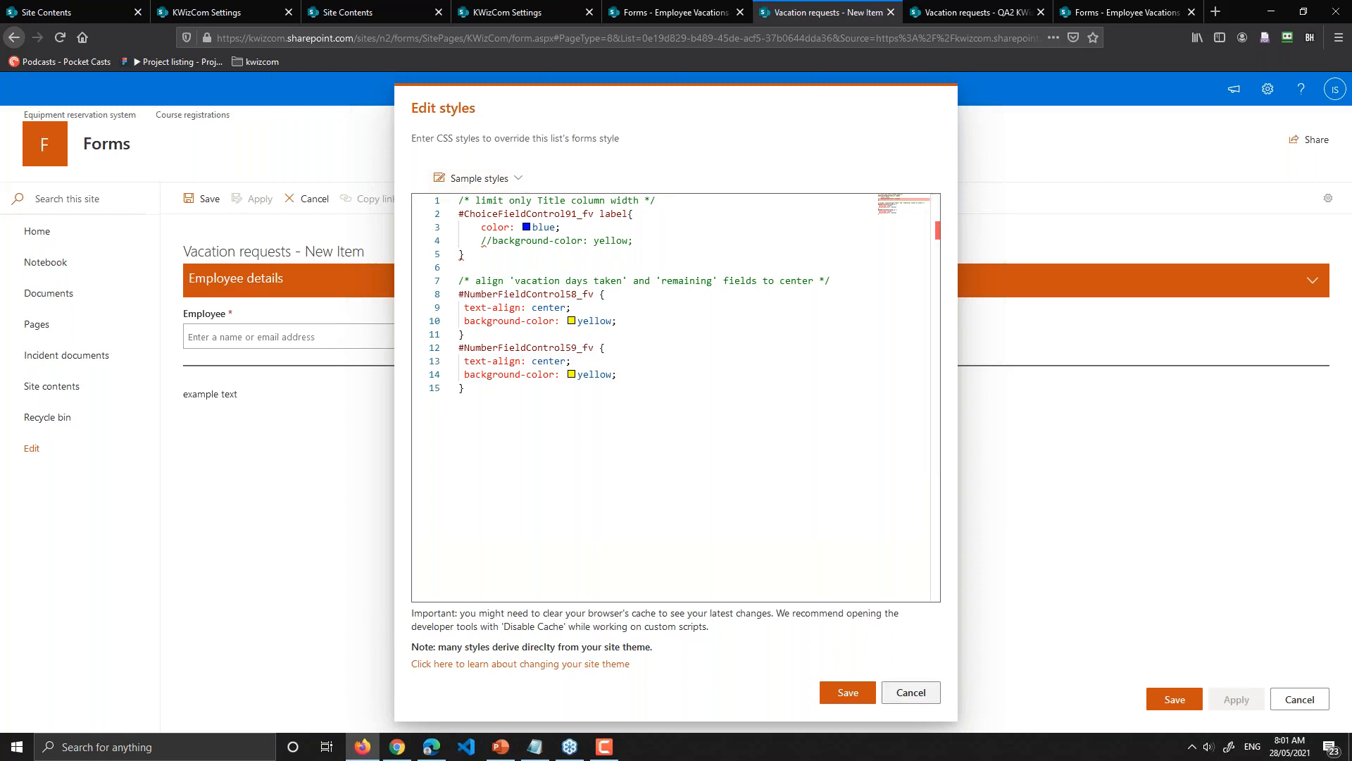
pyautogui.click(1328, 197)
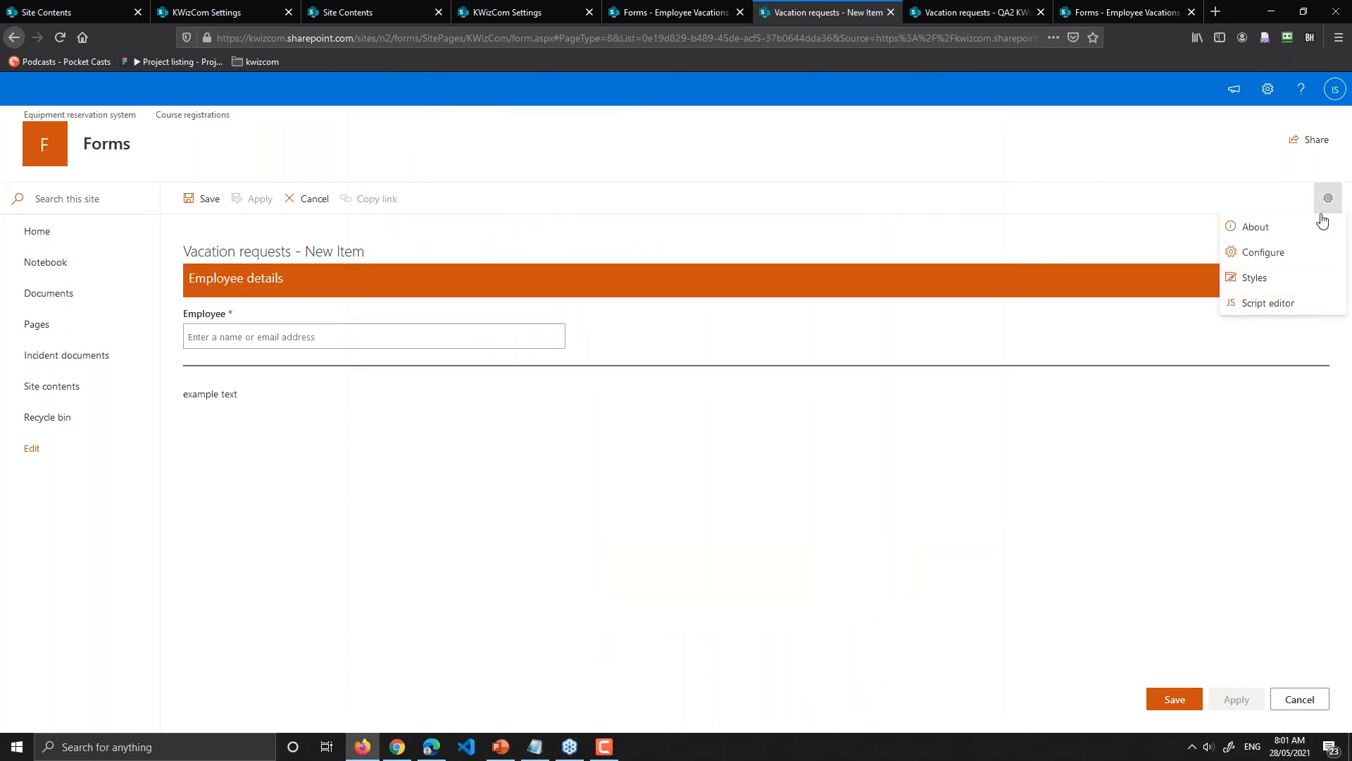
pyautogui.click(1283, 255)
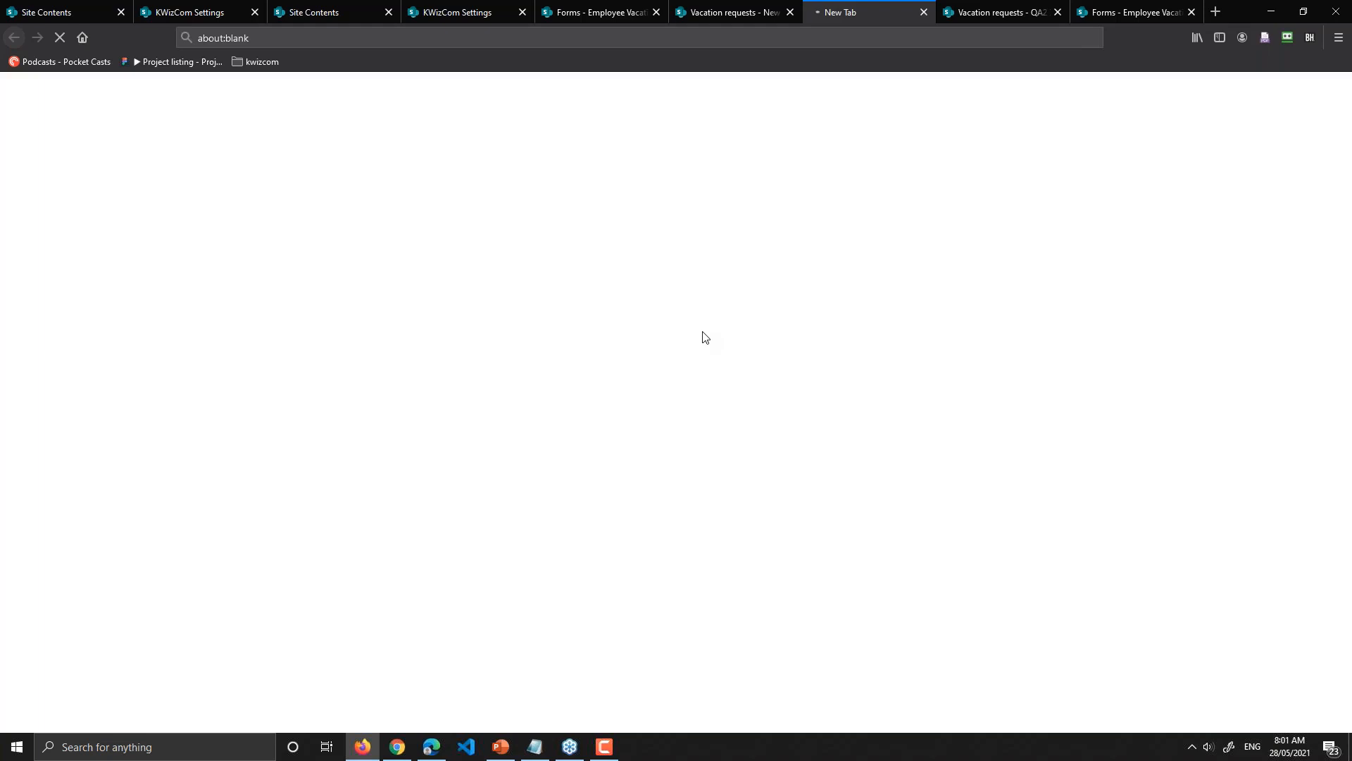